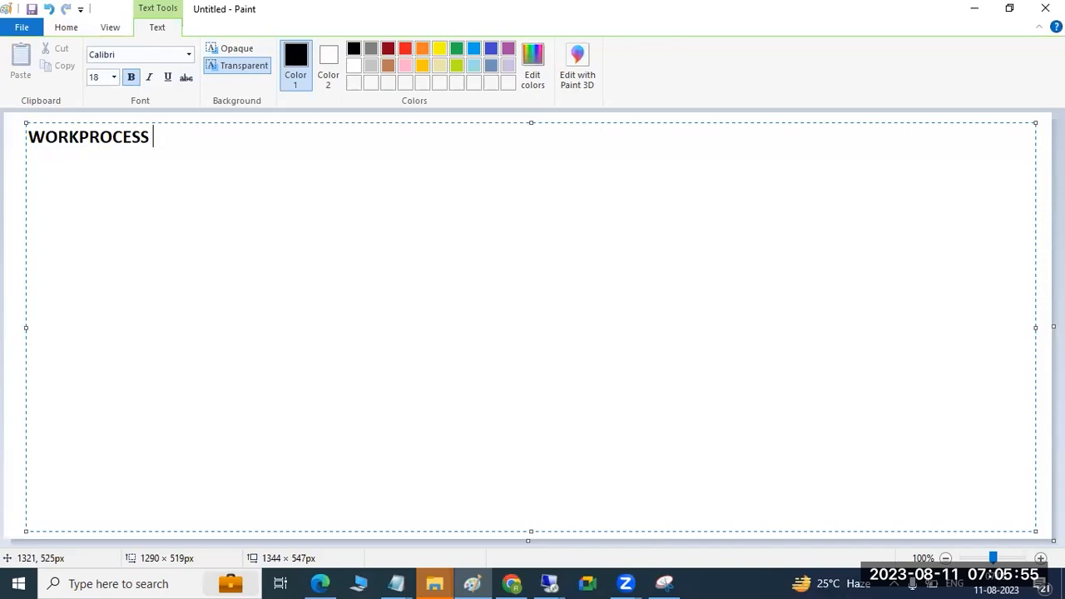
# Step: Complete the heading as "WORKPROCESS ADMINISTRATION:" and add the line "DVEBMGS" below it, leaving a blank line between
pyautogui.write('MINIS')
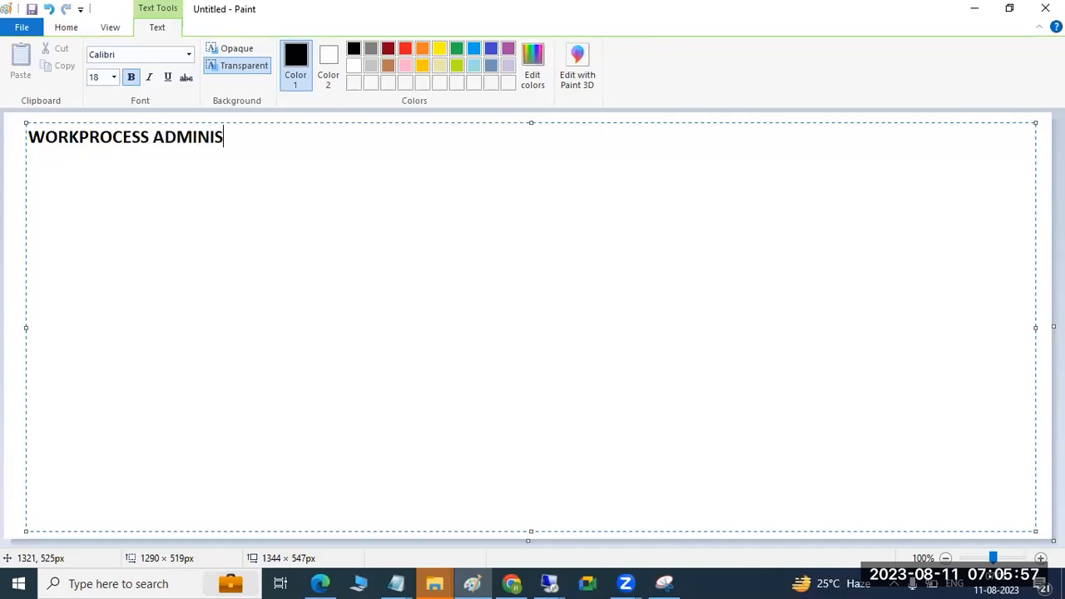
pyautogui.write('TRATIO')
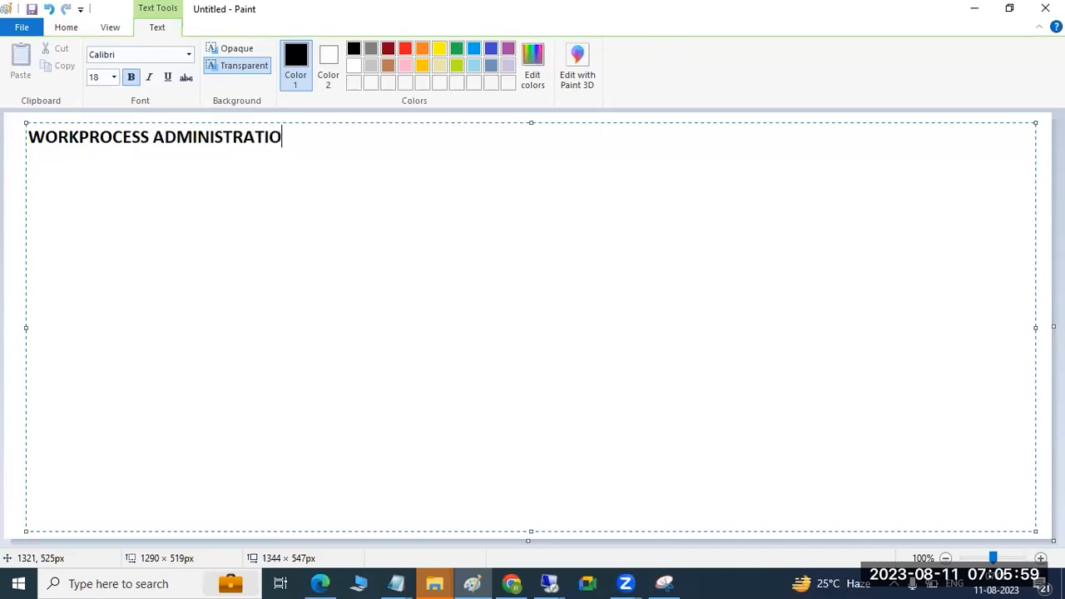
pyautogui.write('N:')
pyautogui.press('Return')
pyautogui.press('Return')
pyautogui.write('DV')
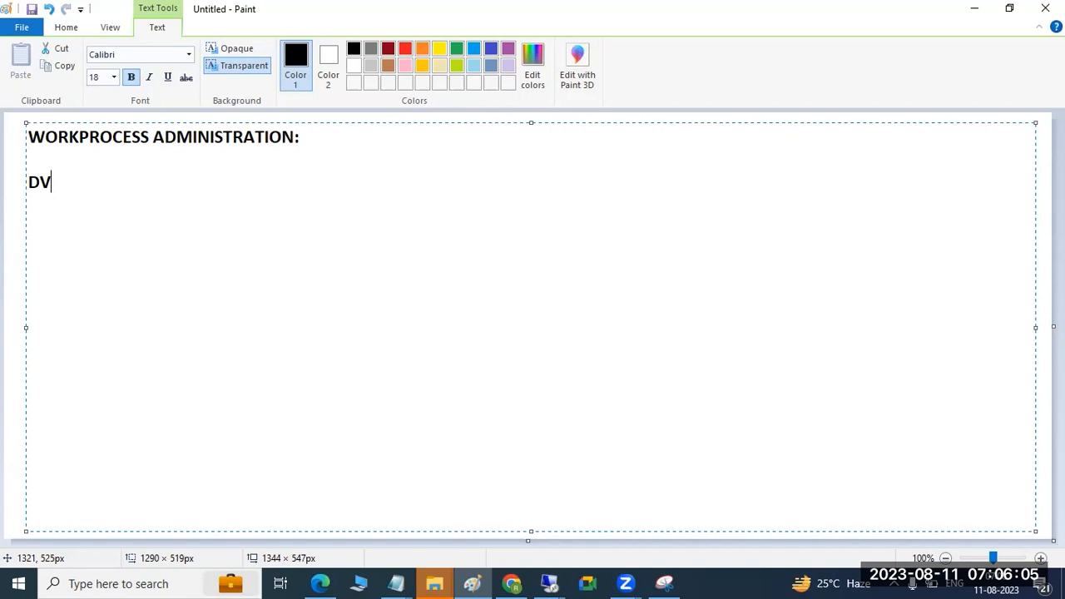
pyautogui.write('EBMGS')
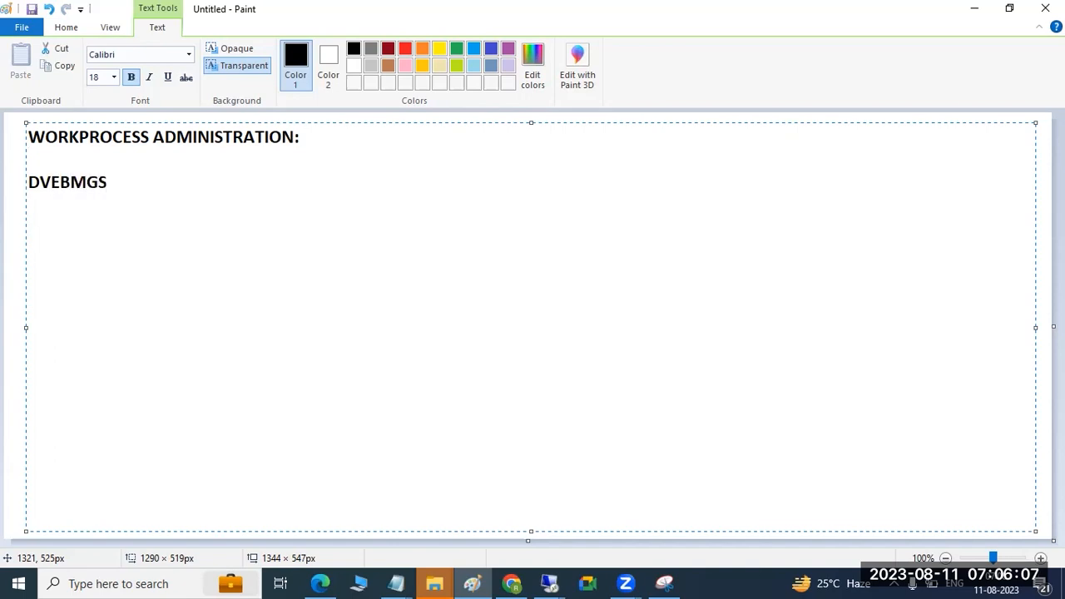
# Step: Add the line "D- DIALOG WP-" directly below DVEBMGS
pyautogui.press('Return')
pyautogui.write('D- DIALO')
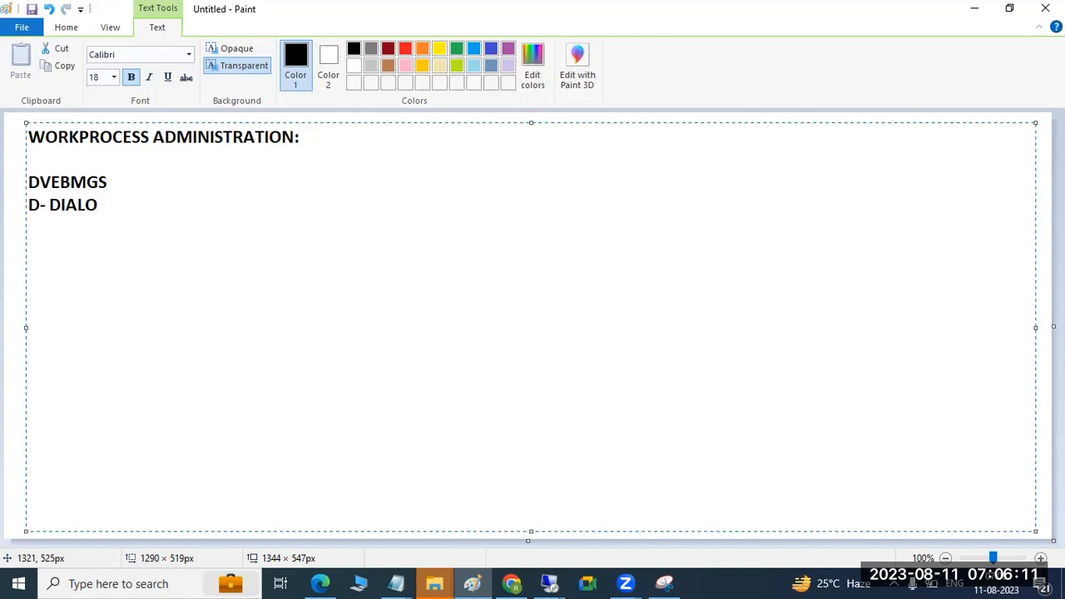
pyautogui.write('G WP-')
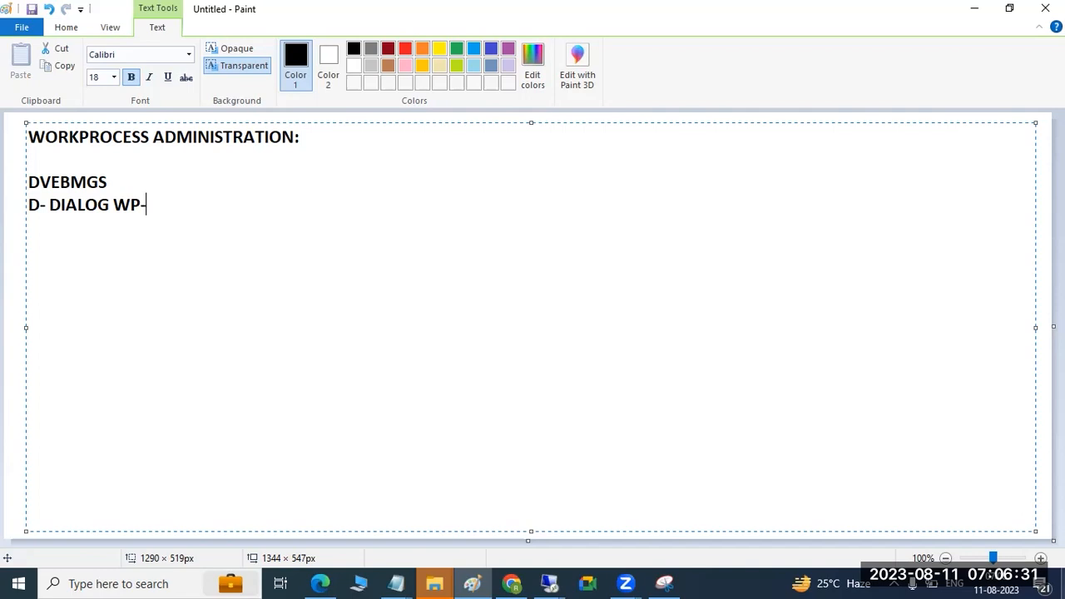
# Step: Switch to the remote SAP session to view the SAP Easy Access screen, and return to Paint
pyautogui.click(545, 582)
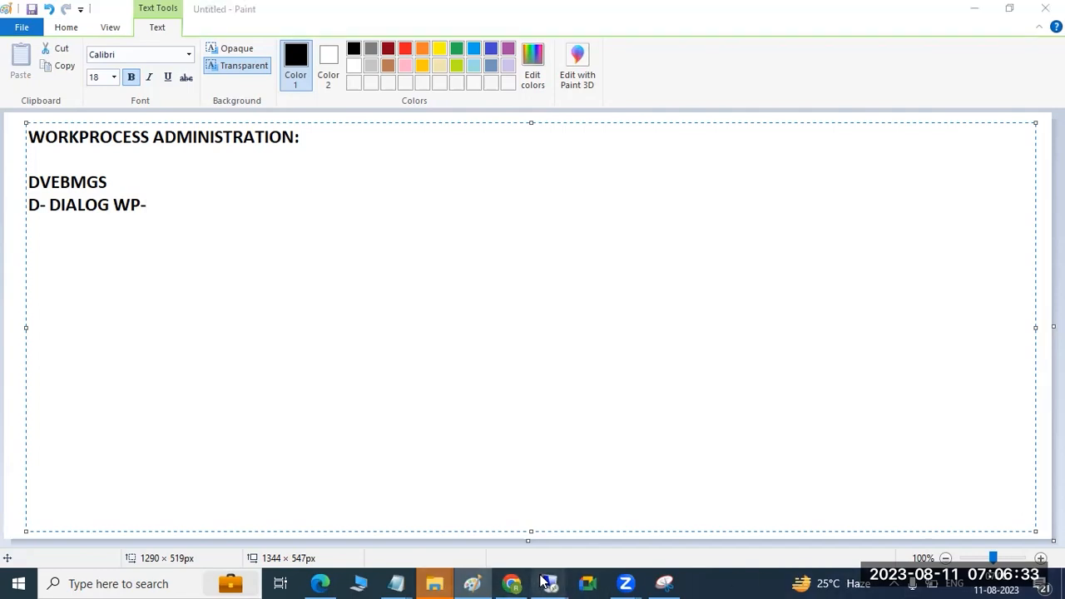
pyautogui.click(582, 527)
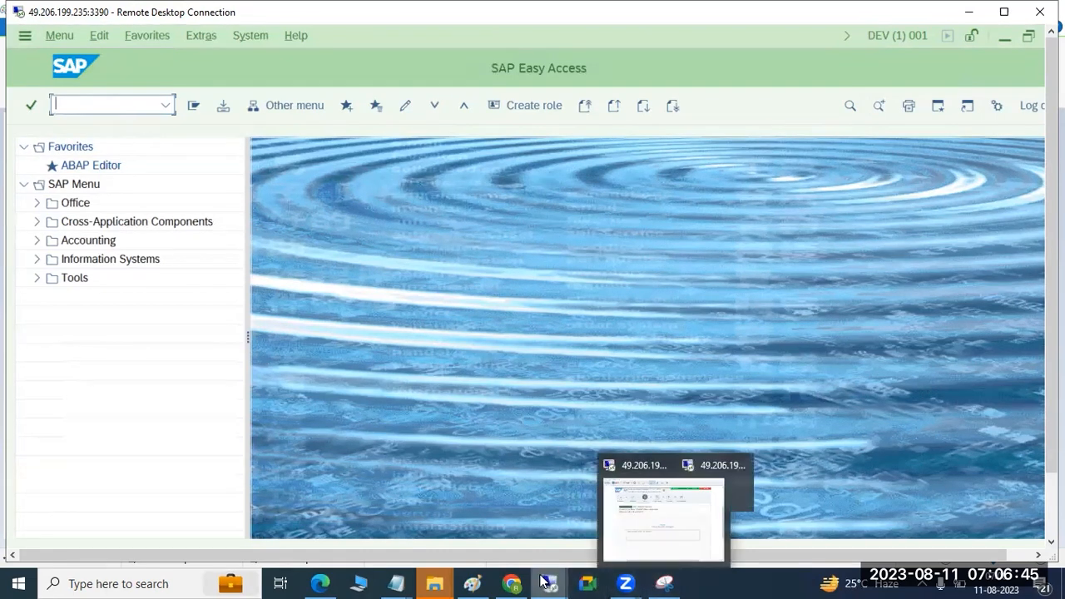
pyautogui.click(472, 583)
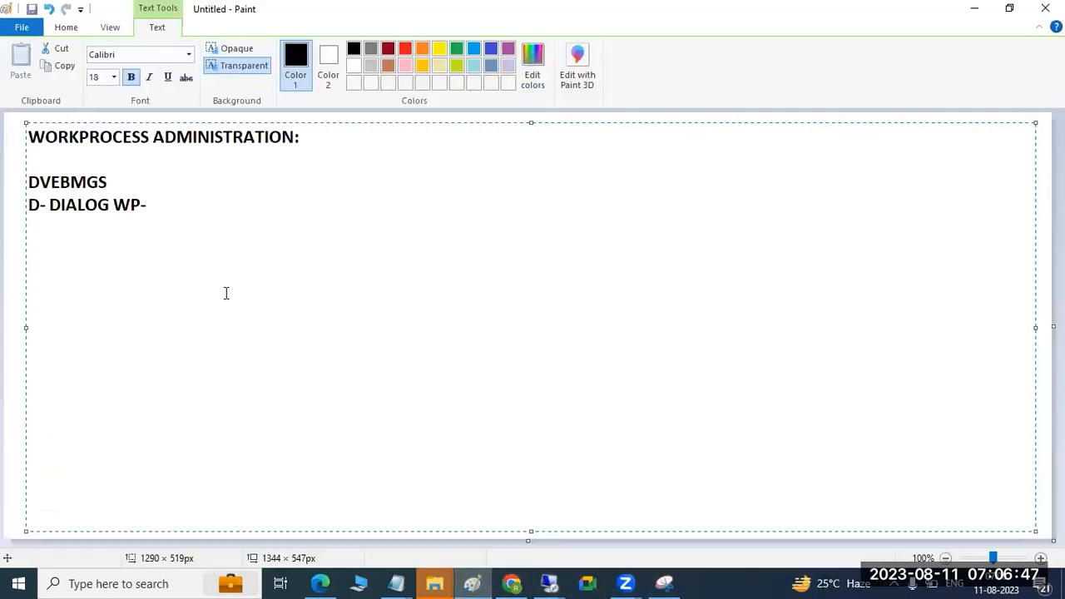
# Step: Add the line "V - UPDATE" to the notes and append "SM50/SM66" to the dialog work process line
pyautogui.press('Return')
pyautogui.write('V - UPDATE')
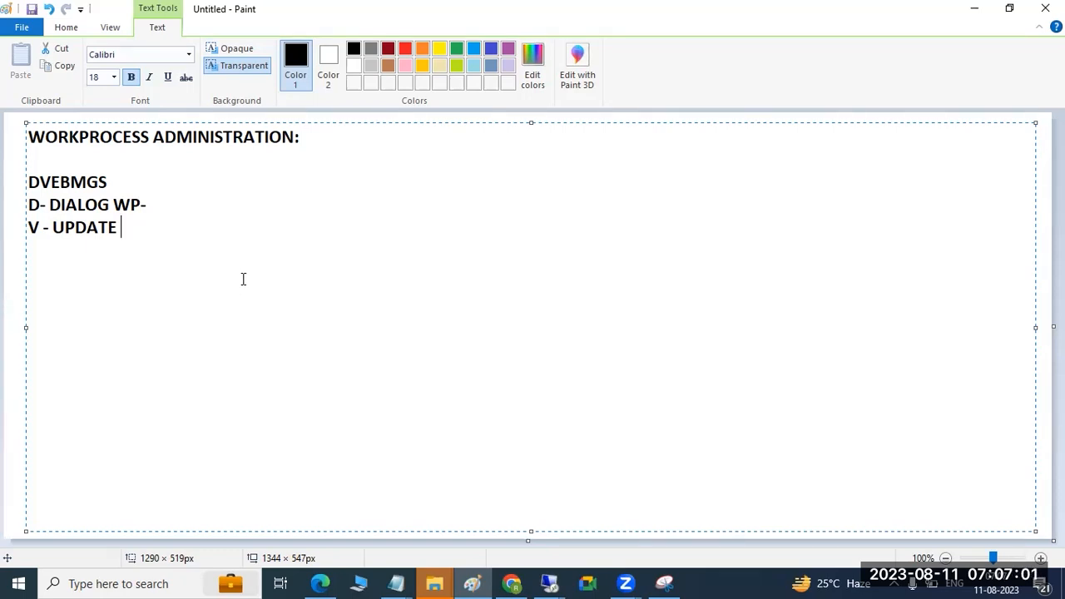
pyautogui.moveTo(124, 231); pyautogui.dragTo(8, 209)
pyautogui.click(189, 200)
pyautogui.write('SM50/SM66')
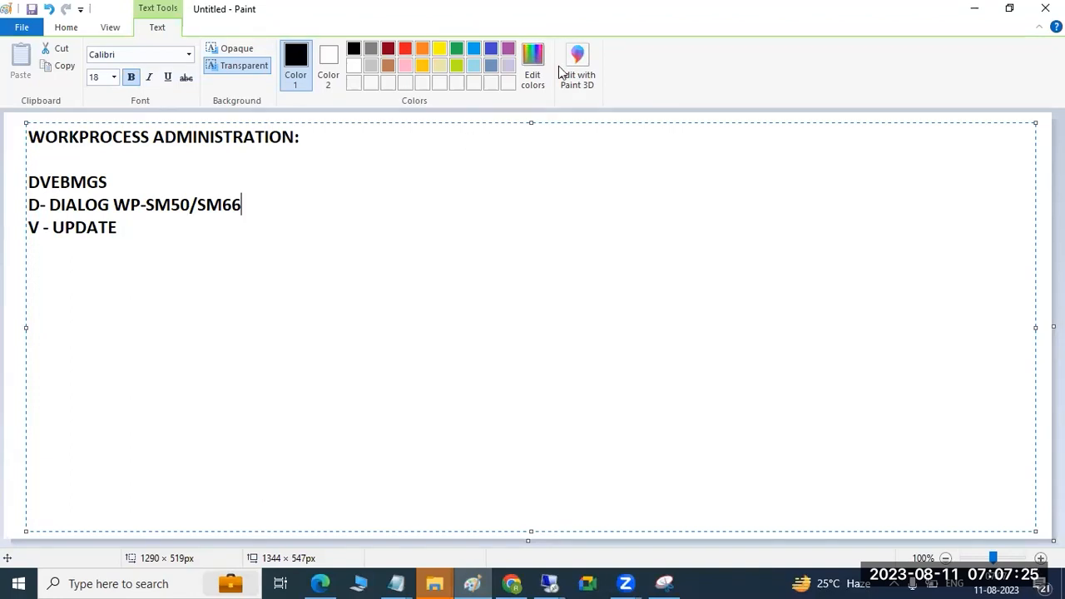
# Step: Switch to the remote SAP session and open the instance's work process overview with transaction SM50
pyautogui.click(549, 583)
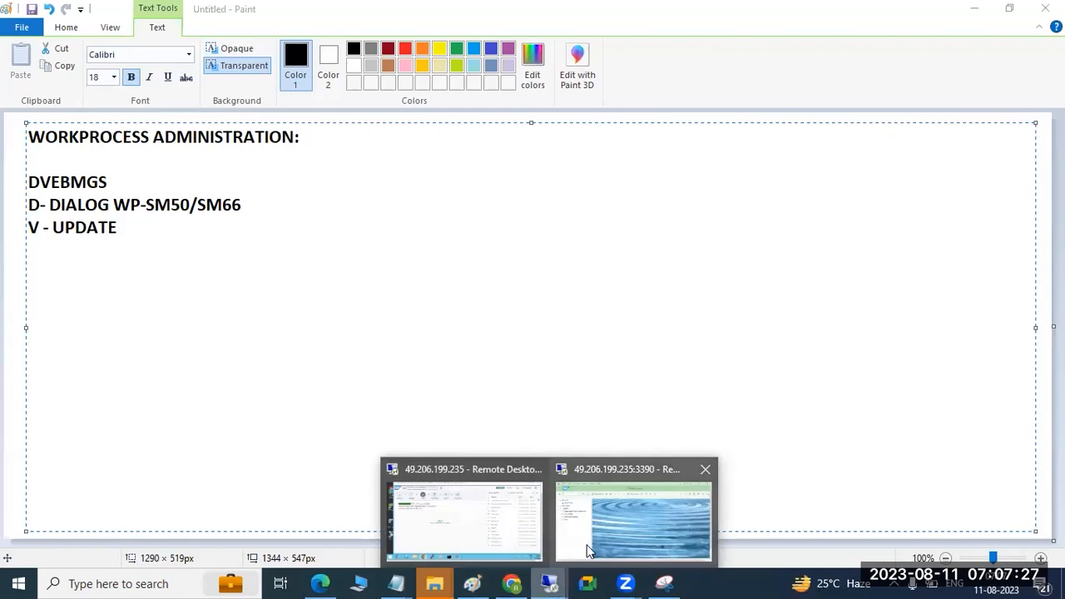
pyautogui.click(635, 509)
pyautogui.write('se38')
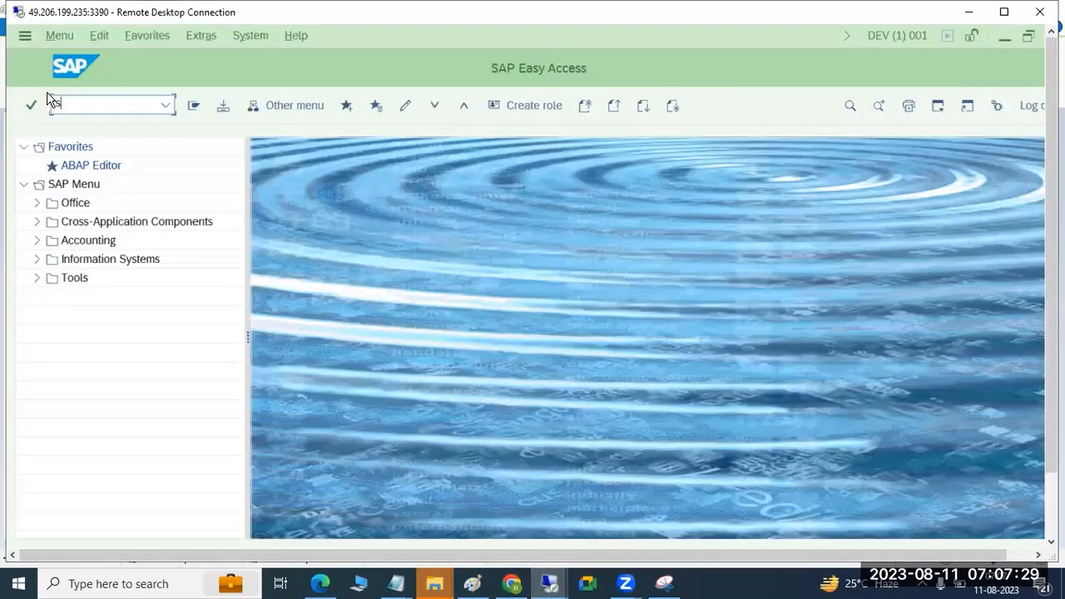
pyautogui.press('Return')
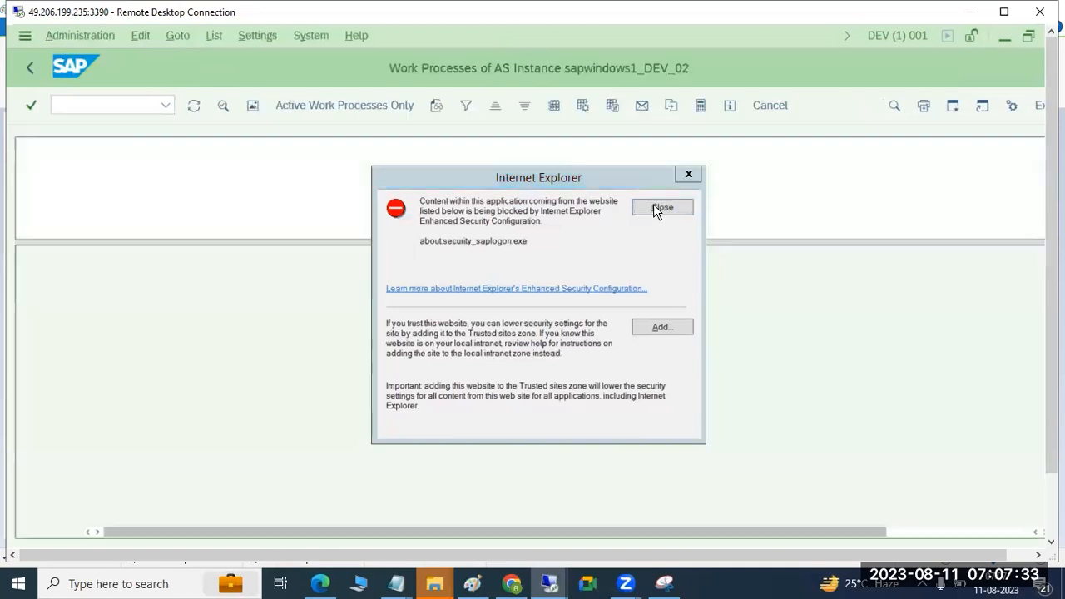
pyautogui.click(653, 205)
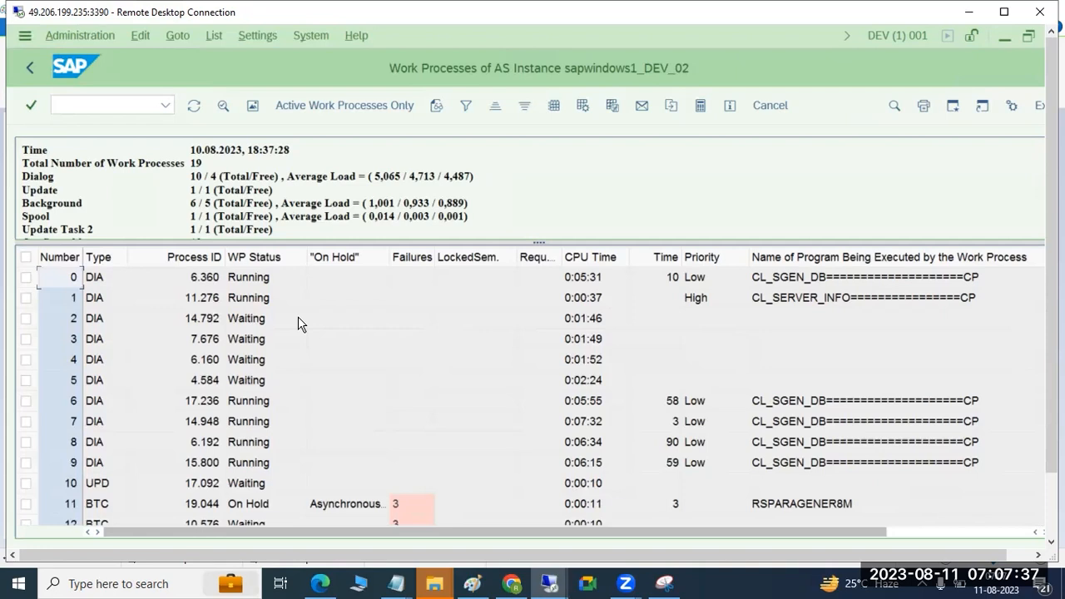
# Step: Select the program name of work process 11 and refresh the instance's work process list
pyautogui.click(822, 510)
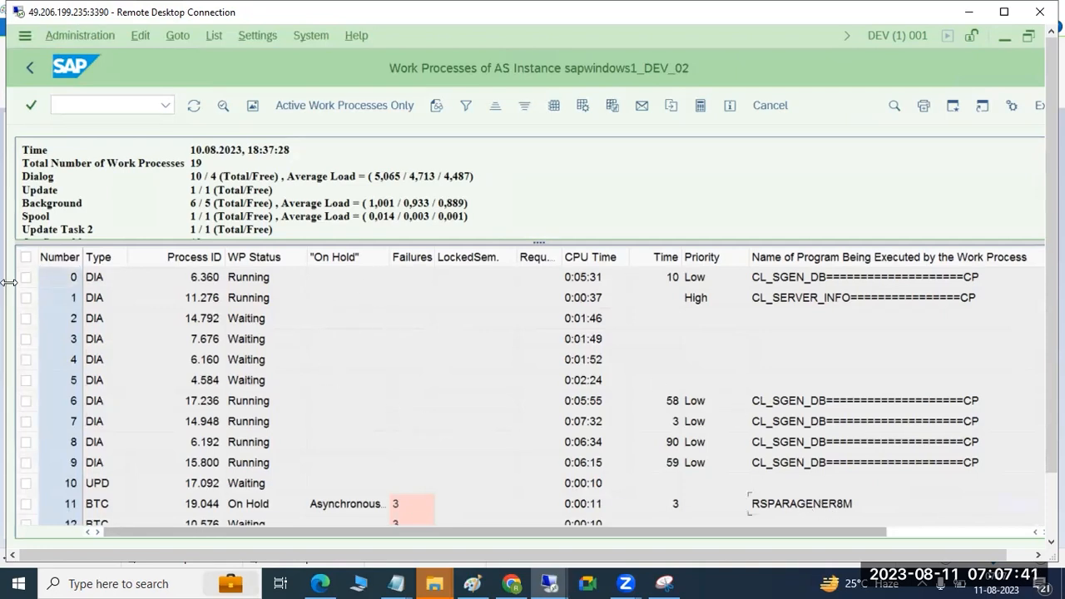
pyautogui.click(193, 111)
pyautogui.click(193, 112)
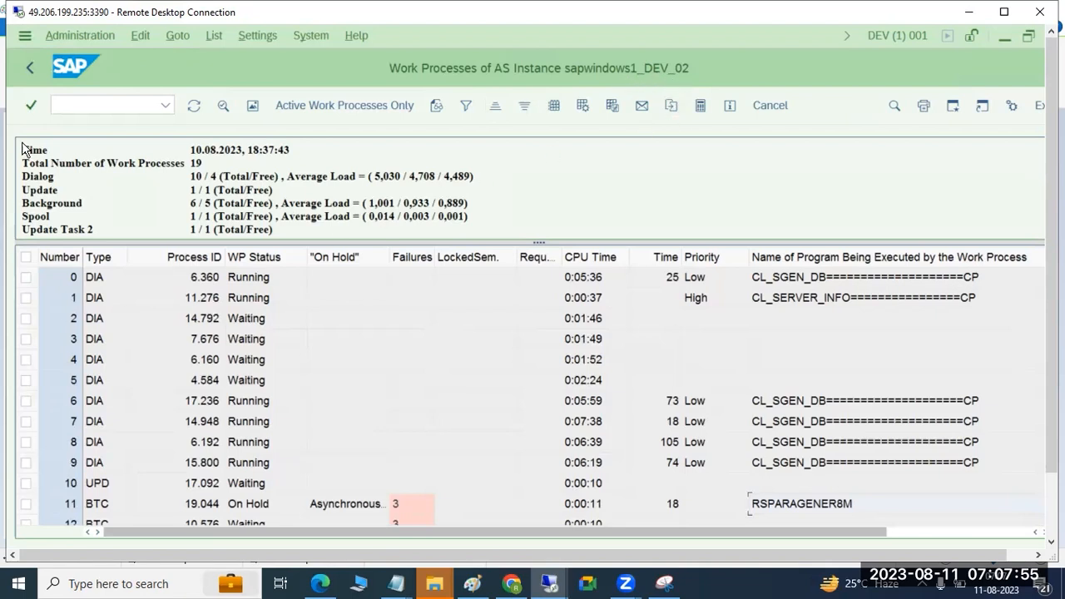
# Step: Return to SAP Easy Access and open transaction SM66 to review the work processes of all AS instances
pyautogui.click(35, 68)
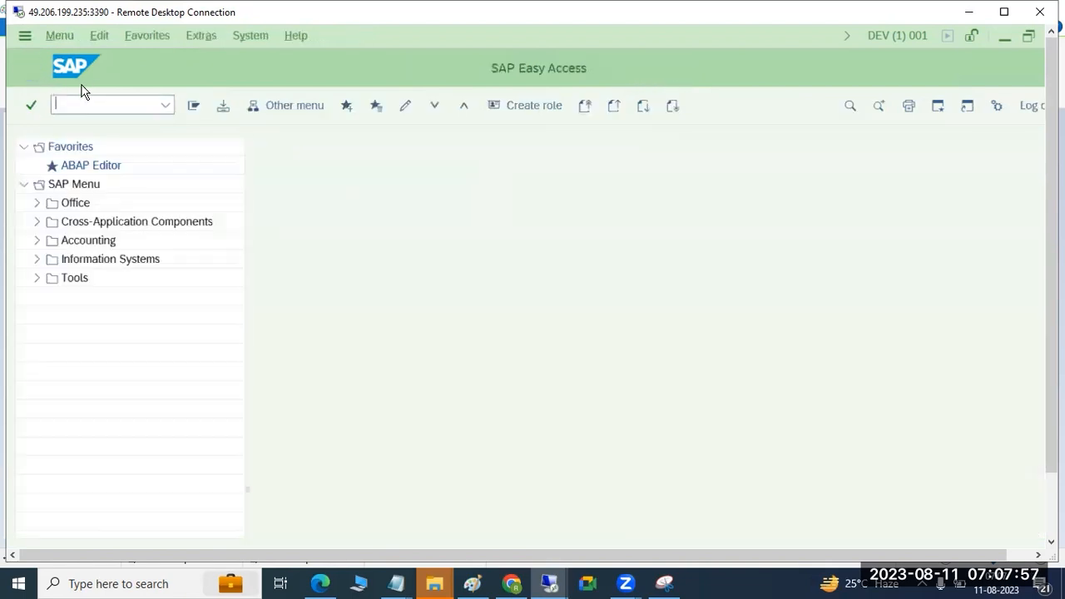
pyautogui.write('sm')
pyautogui.write('50')
pyautogui.press('Return')
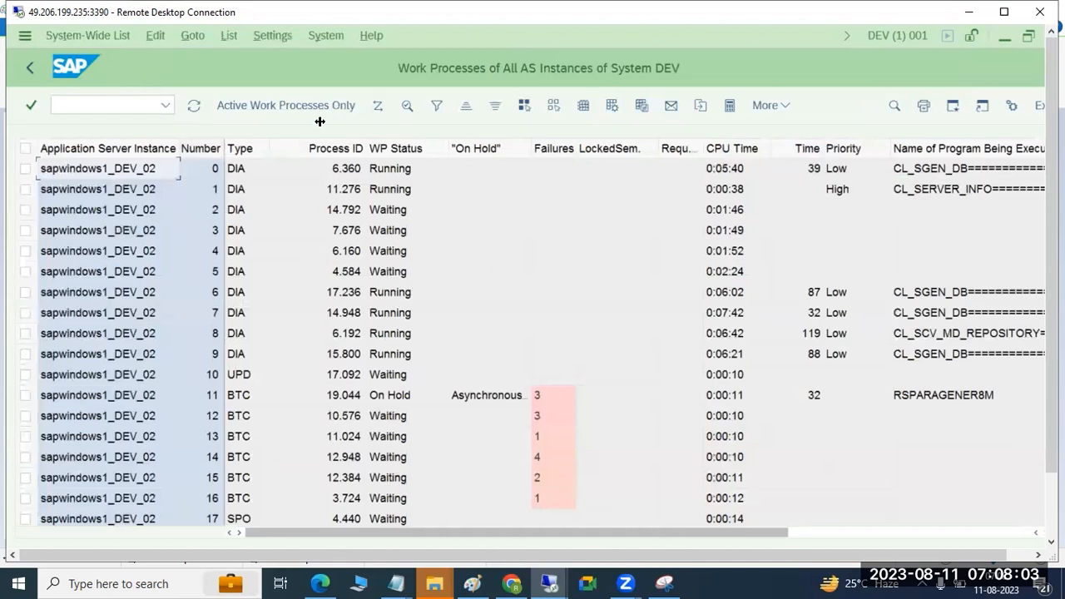
pyautogui.scroll(-1, 250, 400)
pyautogui.scroll(1, 249, 400)
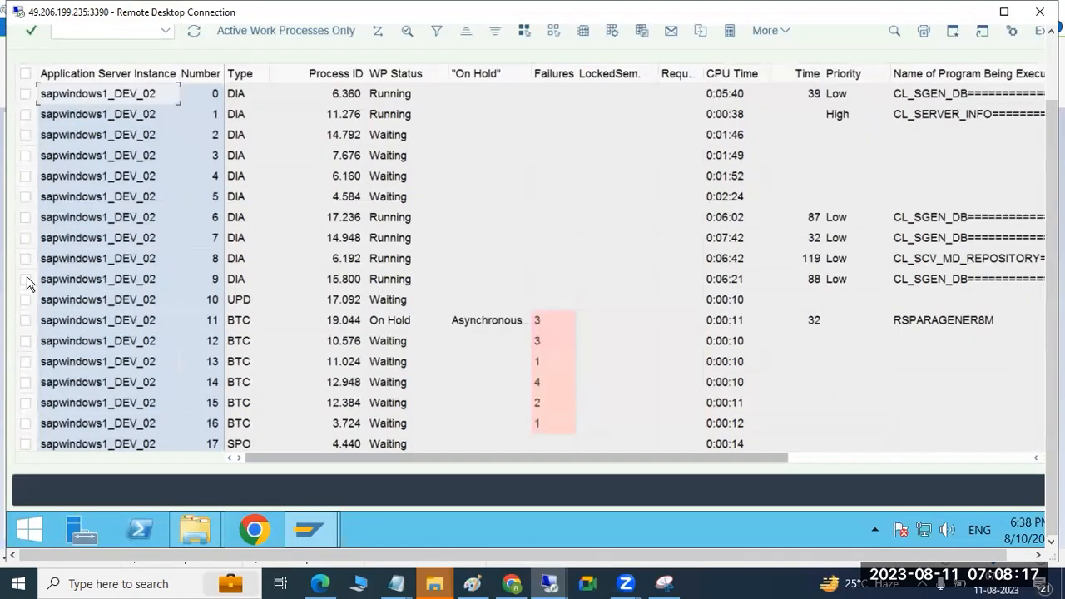
# Step: Switch to Paint and draw three stacked rectangles, the middle one about 431 × 144 px, plus two smaller rectangles to its right
pyautogui.click(472, 584)
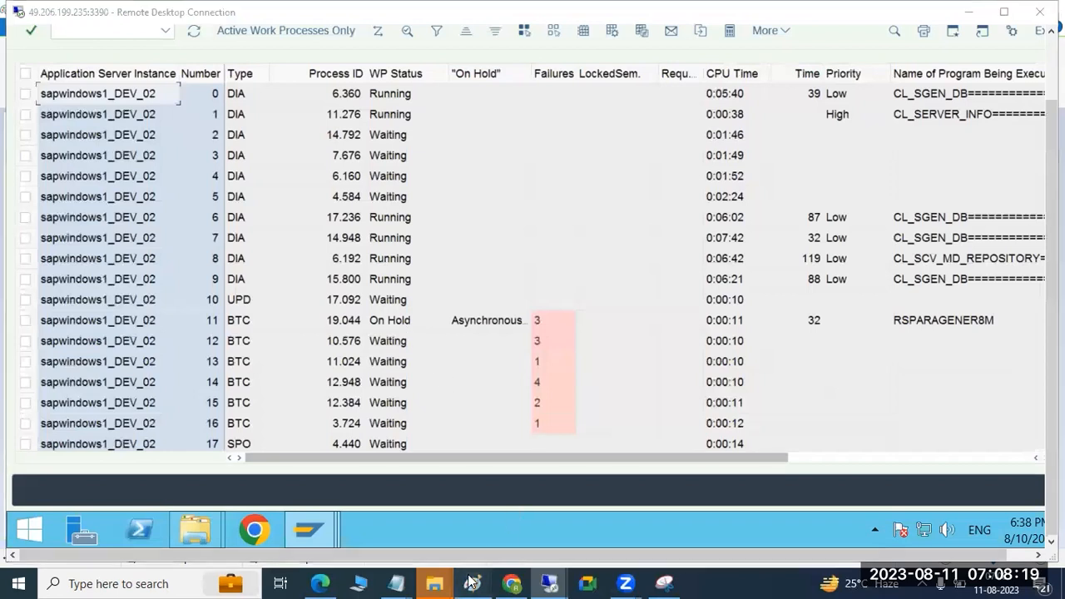
pyautogui.click(12, 308)
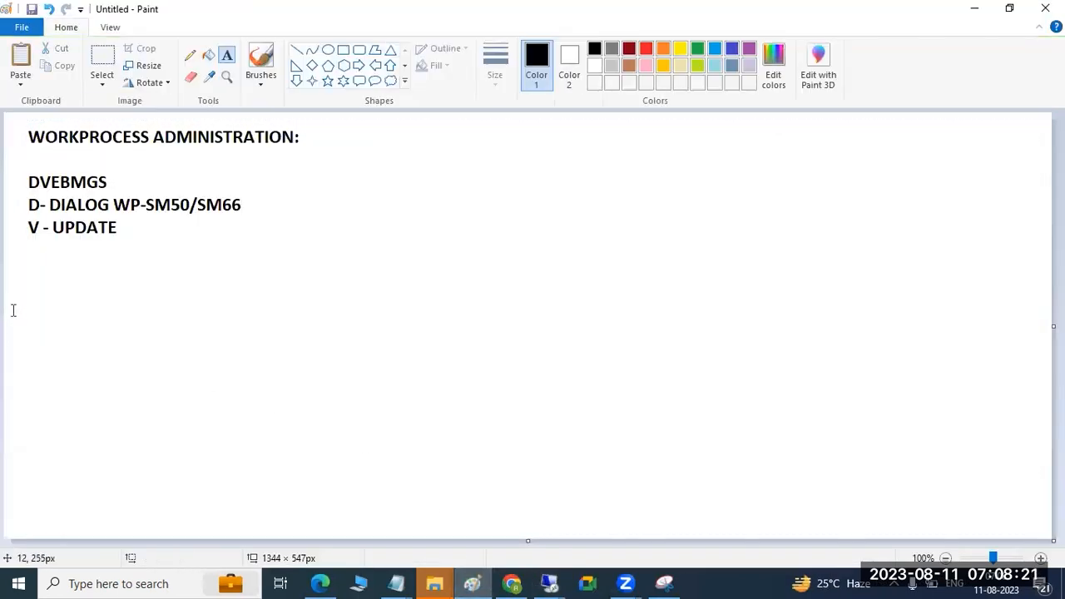
pyautogui.click(343, 50)
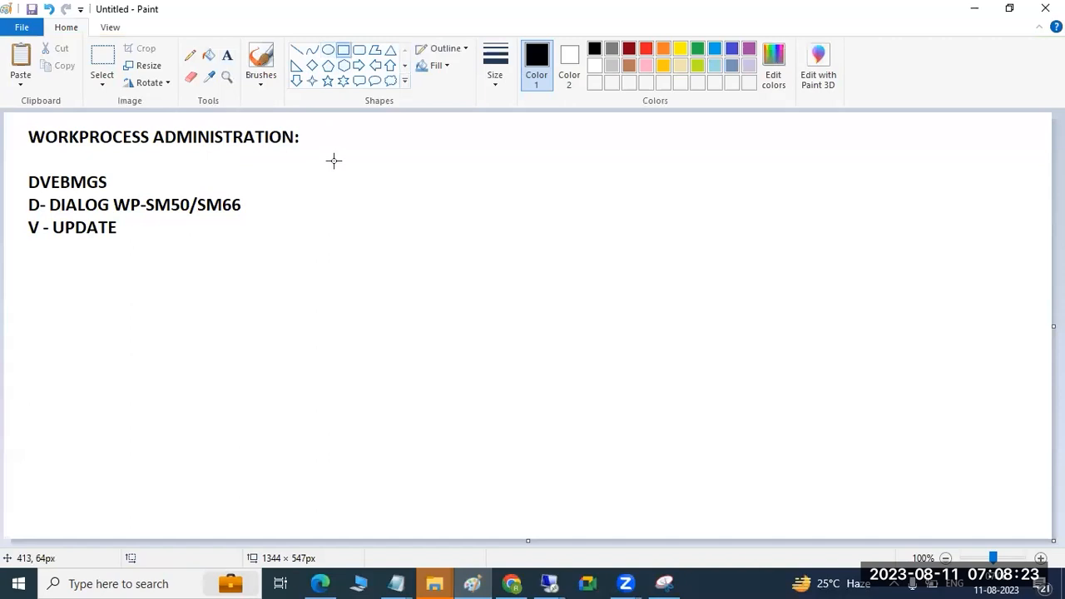
pyautogui.moveTo(475, 135); pyautogui.dragTo(585, 180)
pyautogui.moveTo(353, 236)
pyautogui.mouseDown()
pyautogui.moveTo(672, 308)
pyautogui.moveTo(689, 348)
pyautogui.mouseUp()
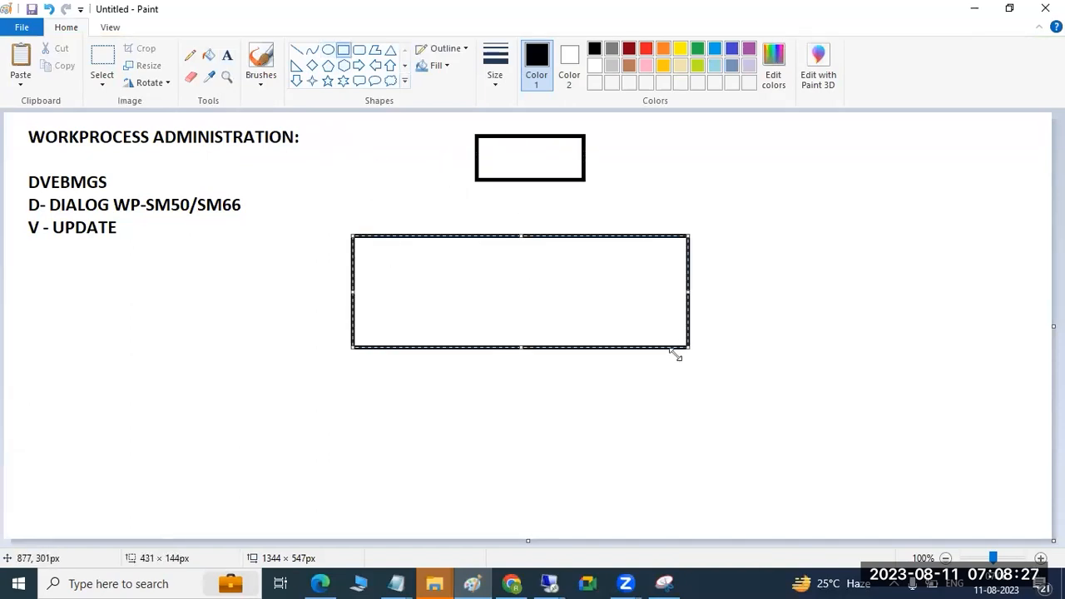
pyautogui.moveTo(471, 431); pyautogui.dragTo(626, 529)
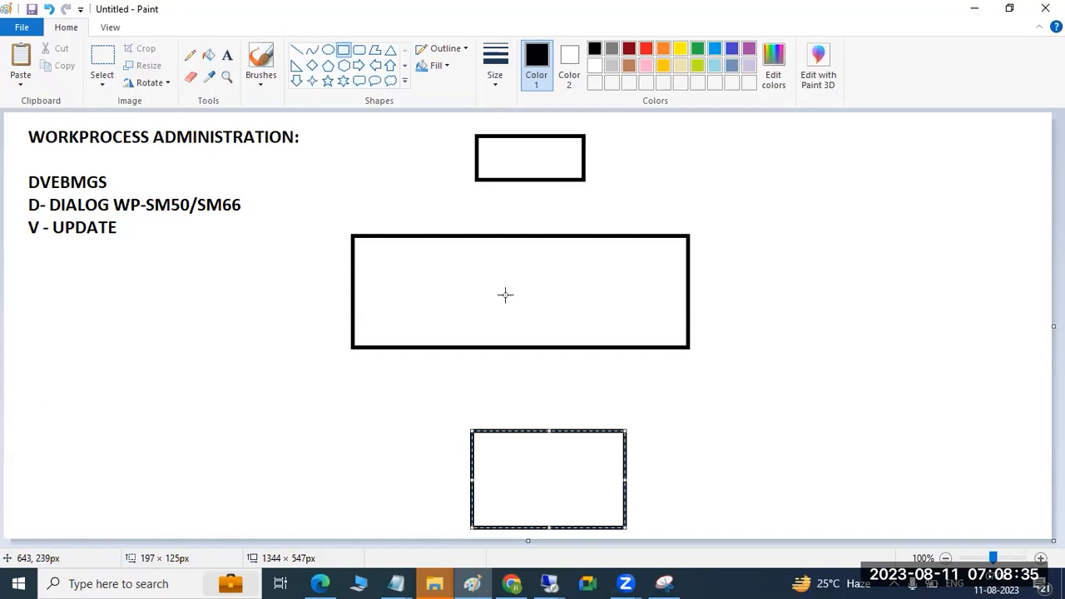
pyautogui.moveTo(719, 279); pyautogui.dragTo(825, 348)
pyautogui.moveTo(853, 280); pyautogui.dragTo(931, 352)
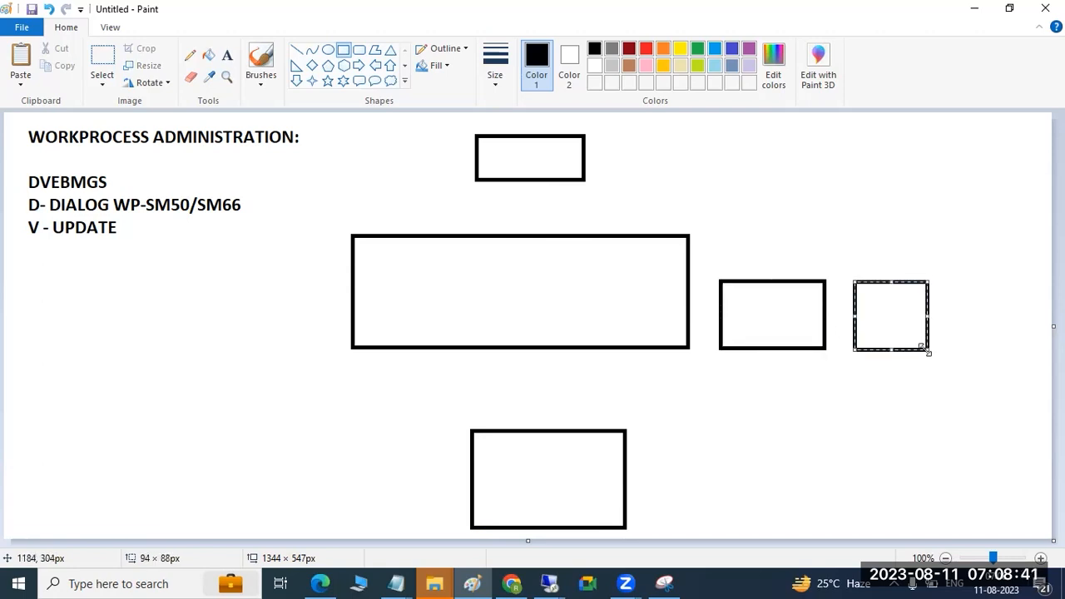
# Step: Draw a short bar in the upper box, a small square and crossed lines in the wide box, and short strokes in both side boxes
pyautogui.click(540, 161)
pyautogui.moveTo(526, 155); pyautogui.dragTo(564, 156)
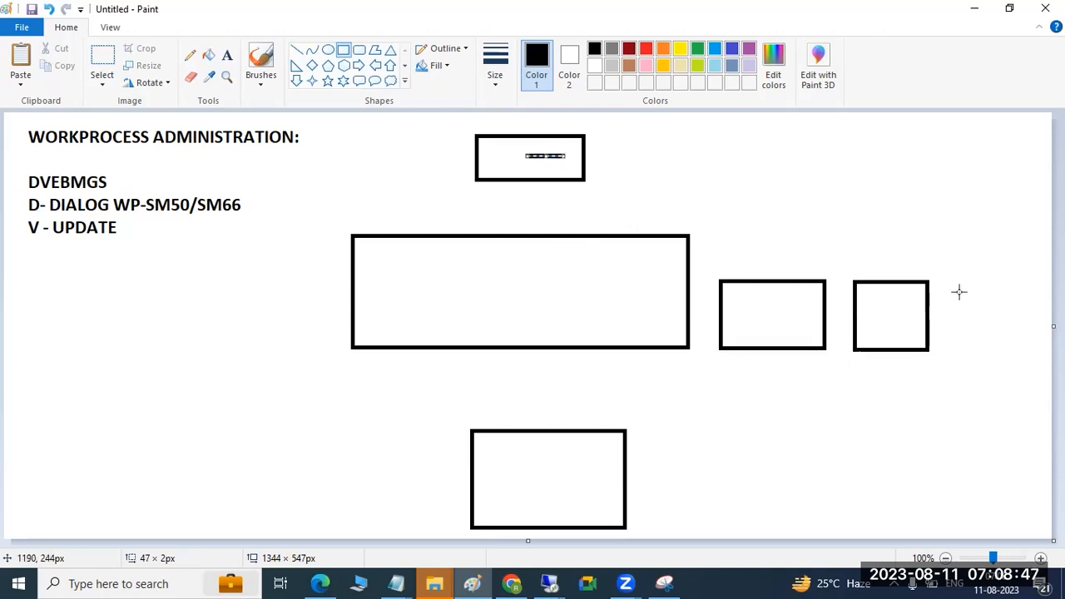
pyautogui.moveTo(571, 255)
pyautogui.mouseDown()
pyautogui.moveTo(538, 311)
pyautogui.moveTo(594, 278)
pyautogui.moveTo(506, 314)
pyautogui.moveTo(578, 328)
pyautogui.mouseUp()
pyautogui.click(297, 50)
pyautogui.moveTo(885, 315); pyautogui.dragTo(900, 299)
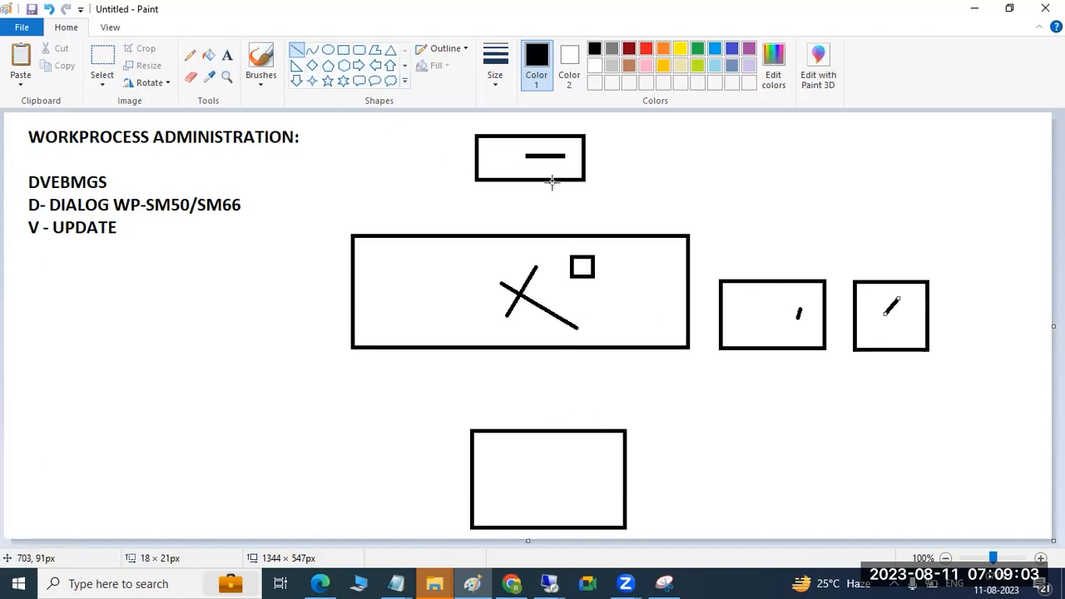
# Step: Draw a line connecting the upper box to the wide box, and slanted lines crossing the upper edges of both side boxes
pyautogui.moveTo(552, 181); pyautogui.dragTo(558, 235)
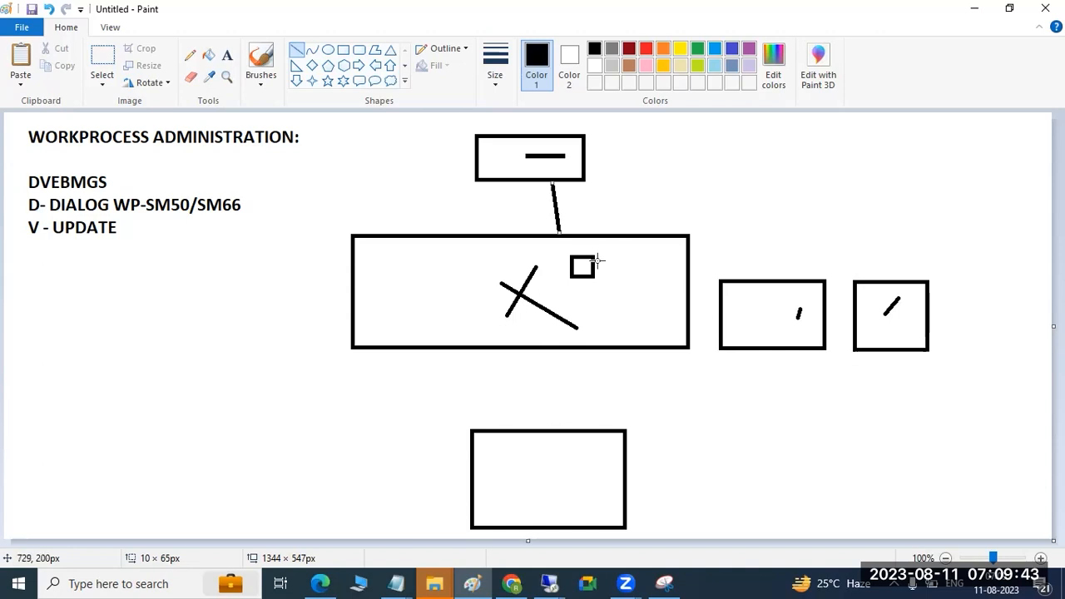
pyautogui.moveTo(760, 283); pyautogui.dragTo(771, 243)
pyautogui.moveTo(753, 296); pyautogui.dragTo(764, 273)
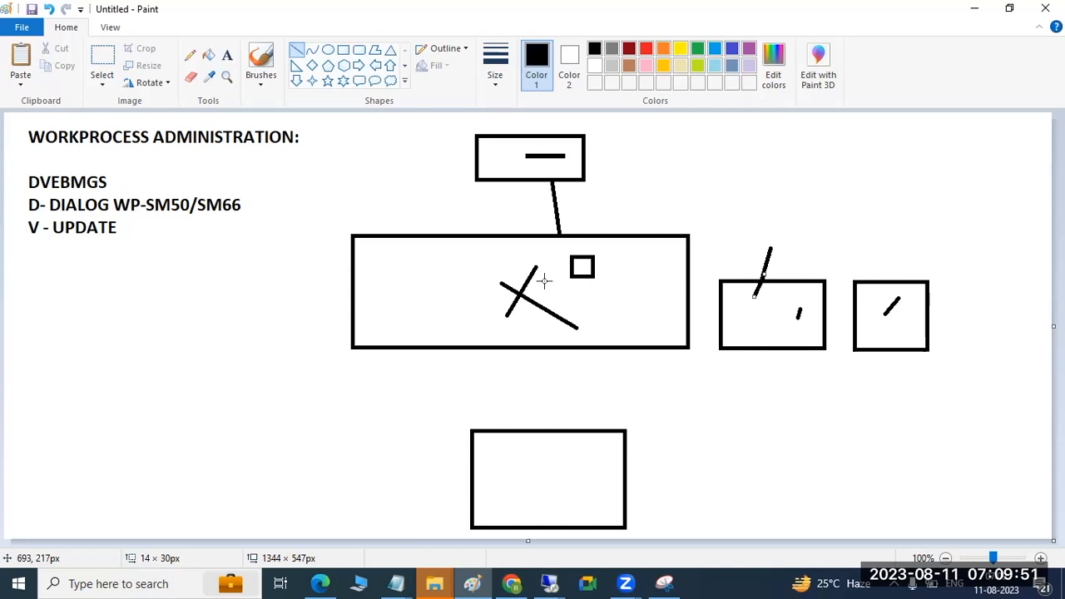
pyautogui.moveTo(885, 293); pyautogui.dragTo(891, 264)
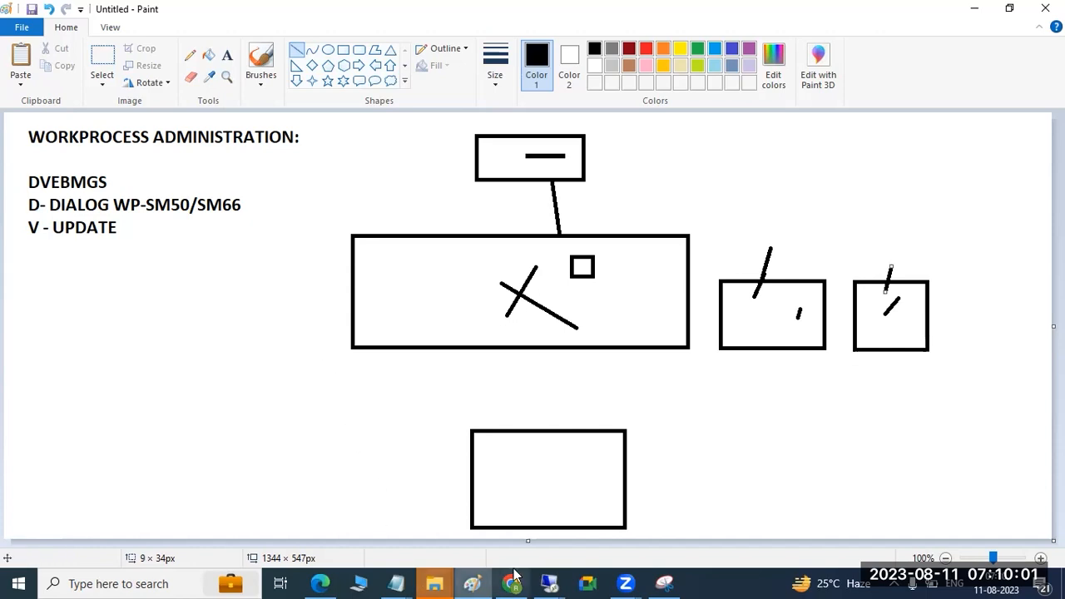
# Step: Add small line marks inside the wide box and the two side boxes
pyautogui.click(398, 283)
pyautogui.moveTo(398, 283); pyautogui.dragTo(399, 289)
pyautogui.moveTo(763, 305); pyautogui.dragTo(788, 306)
pyautogui.click(861, 305)
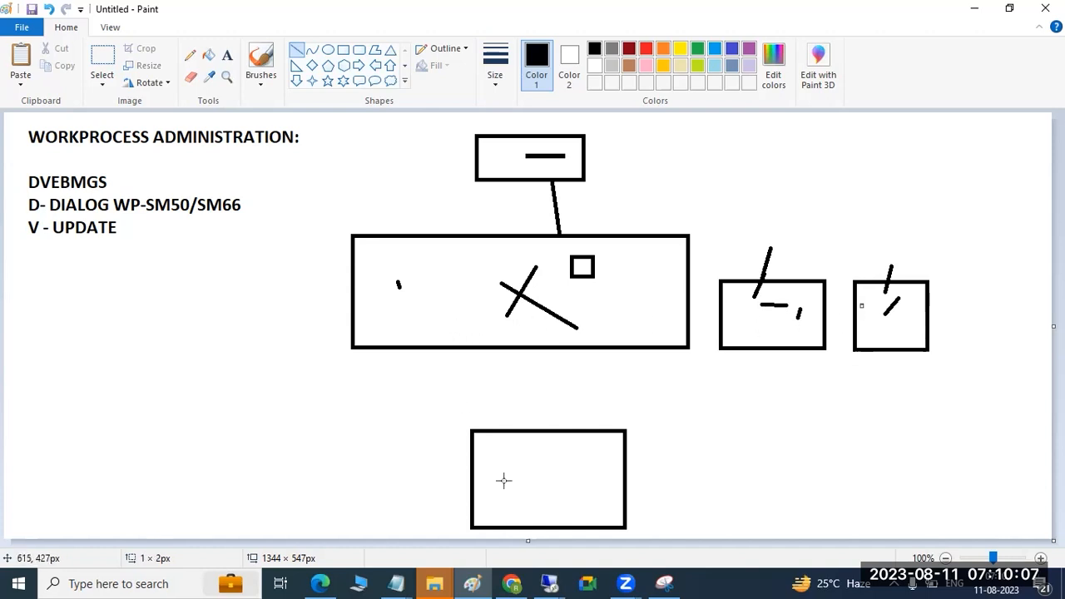
# Step: Switch to the Remote Desktop session and view the work processes of all AS instances of system DEV
pyautogui.moveTo(549, 584)
pyautogui.click(632, 507)
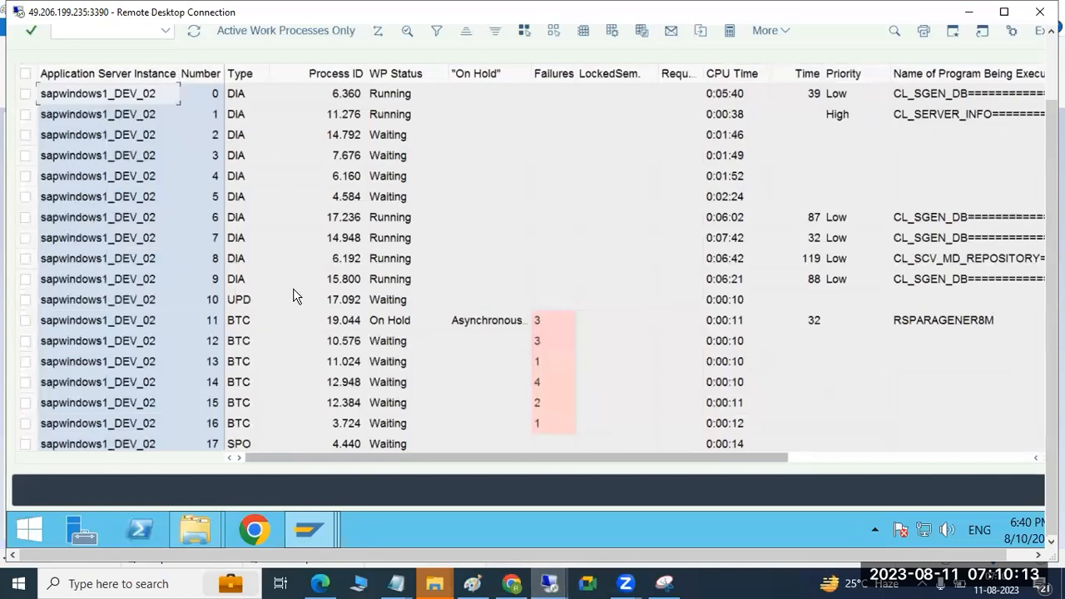
pyautogui.moveTo(1051, 155); pyautogui.dragTo(1051, 89)
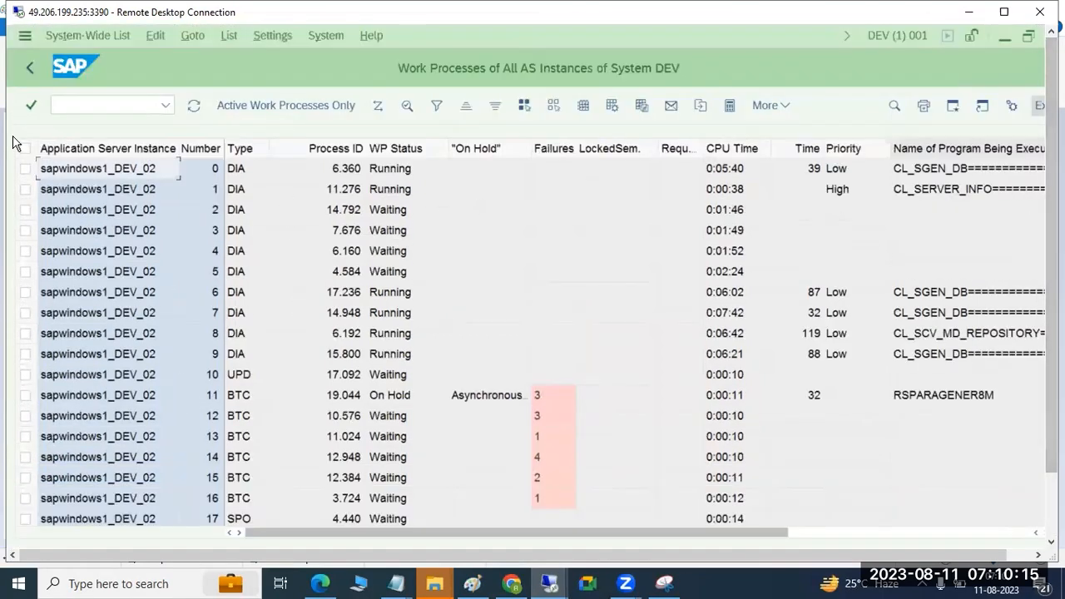
pyautogui.click(79, 107)
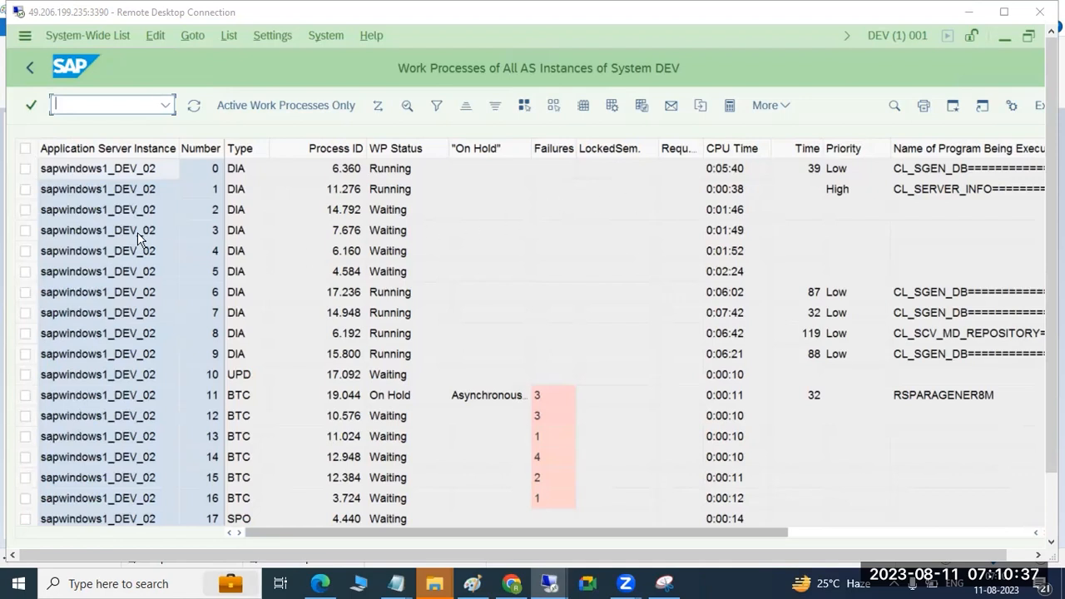
# Step: Clear the remote desktop by minimizing the open SAP windows and closing the Users Properties dialog
pyautogui.click(1002, 36)
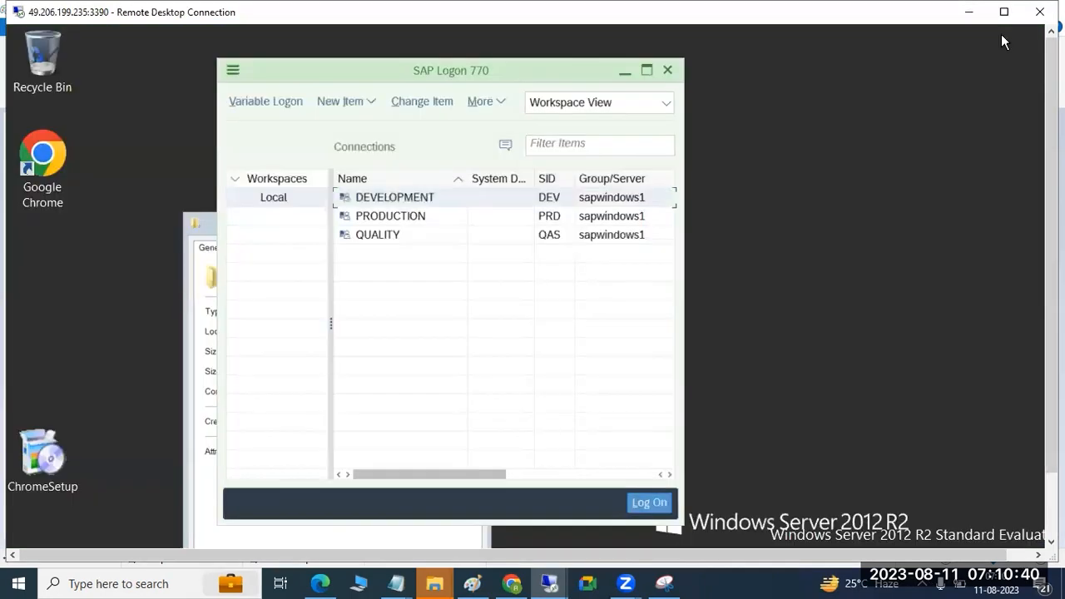
pyautogui.click(184, 241)
pyautogui.click(581, 432)
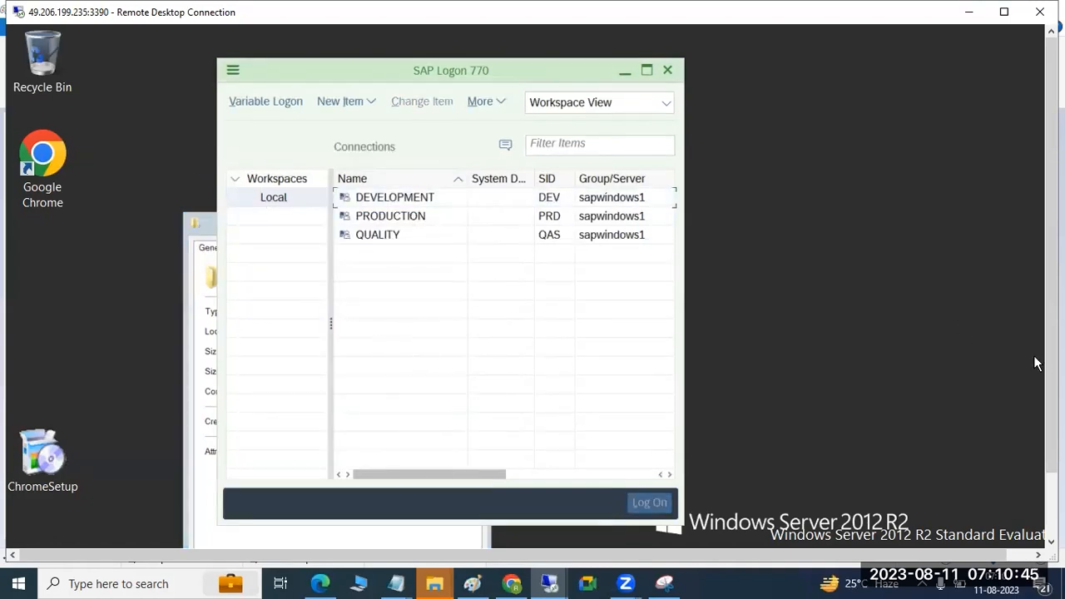
pyautogui.click(625, 69)
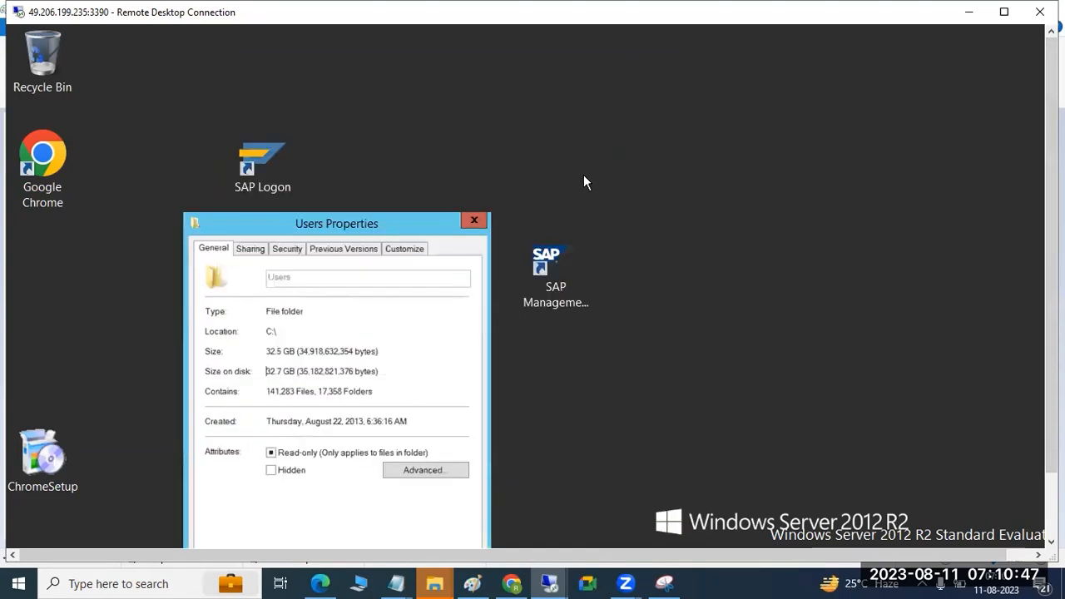
pyautogui.click(474, 222)
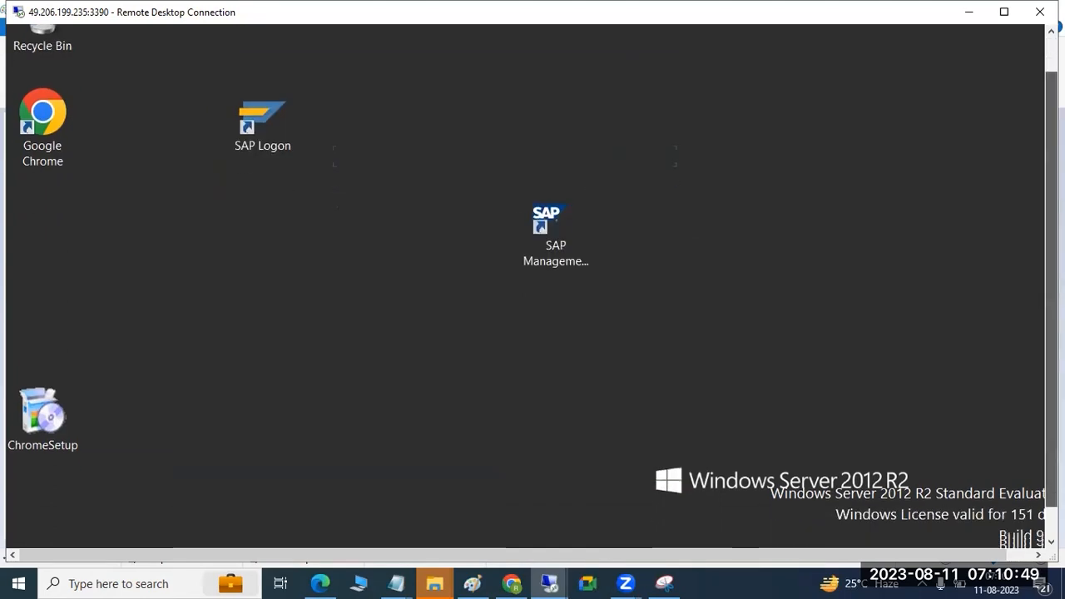
pyautogui.click(202, 537)
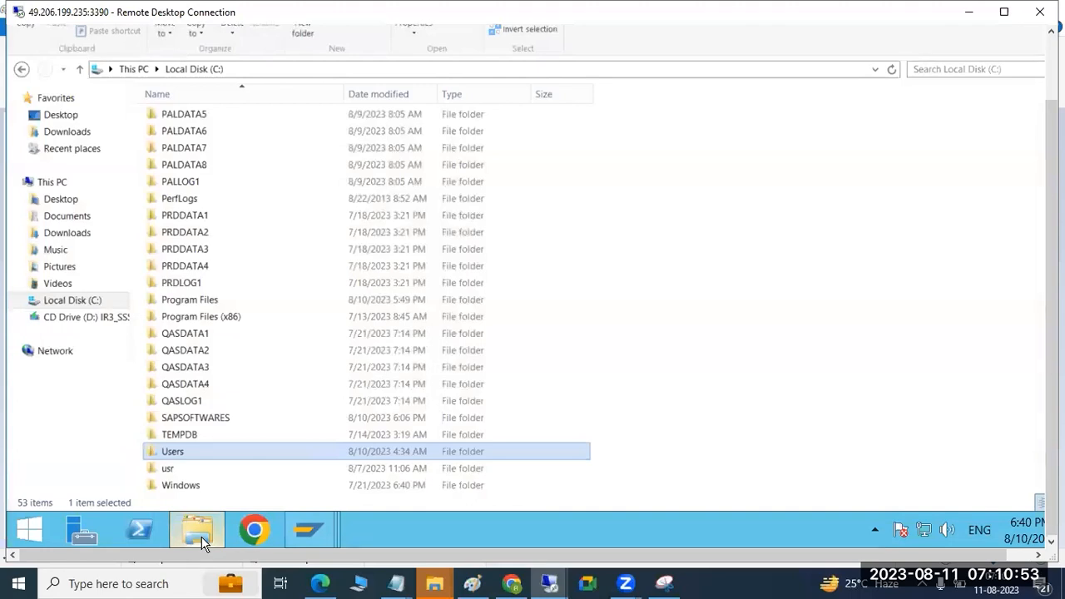
pyautogui.click(201, 537)
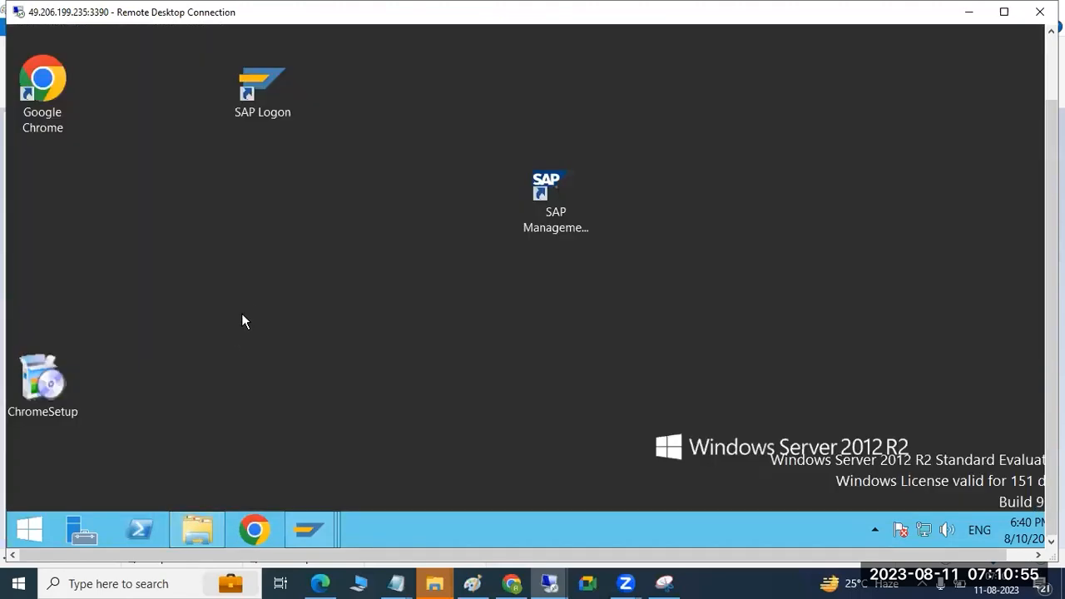
pyautogui.rightClick(298, 126)
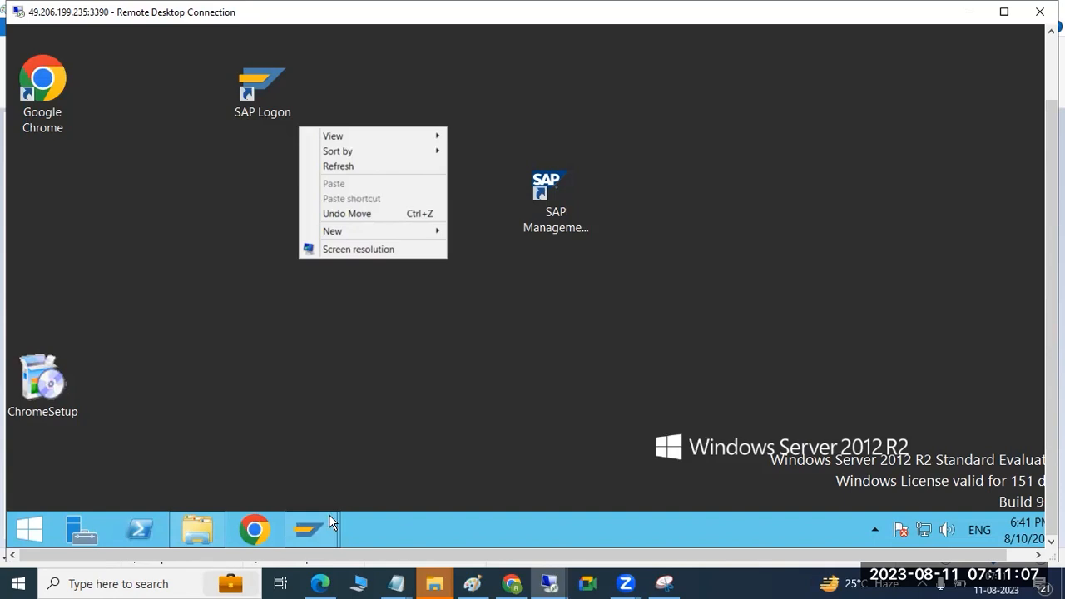
# Step: Reopen the Work Processes of All AS Instances window and refresh its list
pyautogui.click(315, 536)
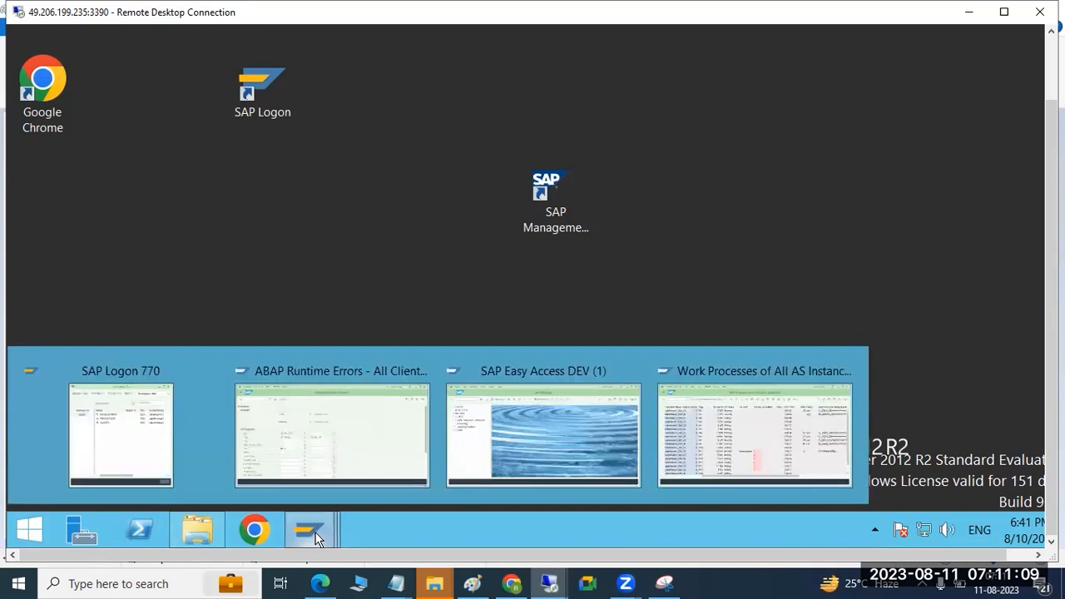
pyautogui.click(793, 426)
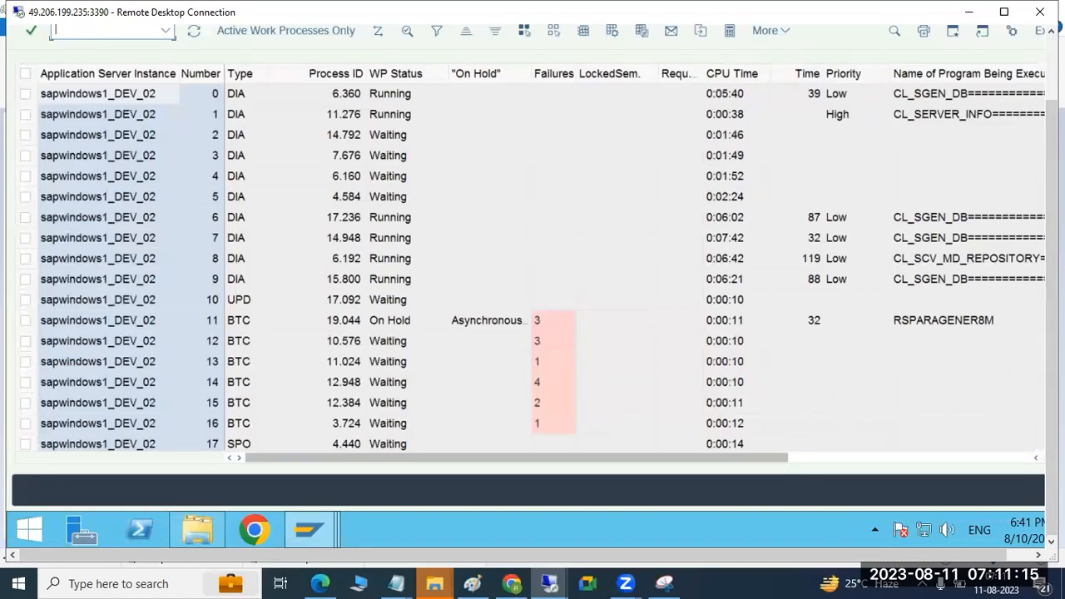
pyautogui.moveTo(1052, 196); pyautogui.dragTo(1052, 133)
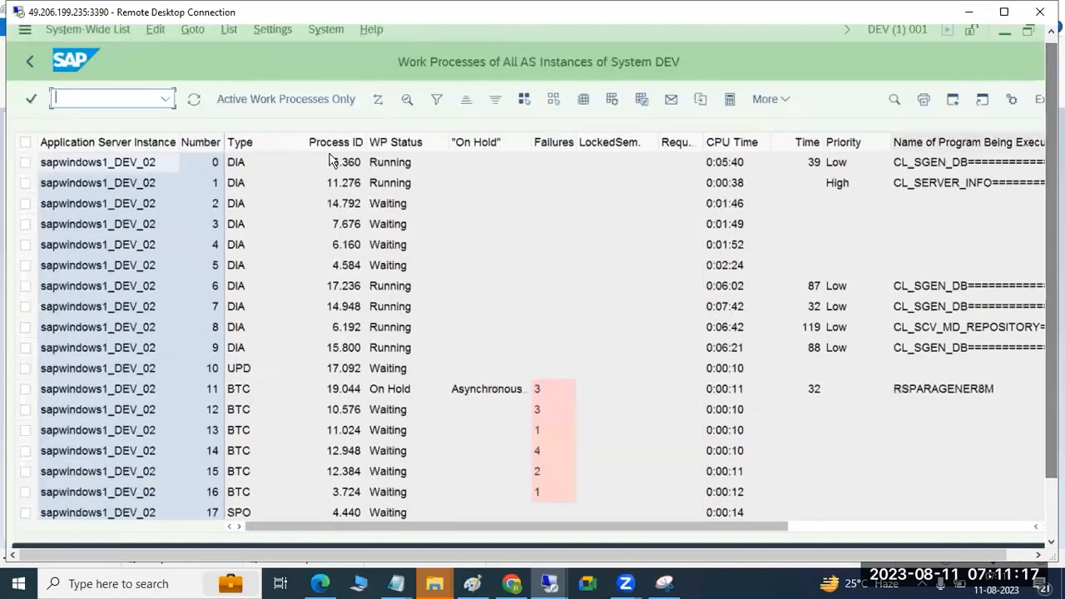
pyautogui.click(196, 105)
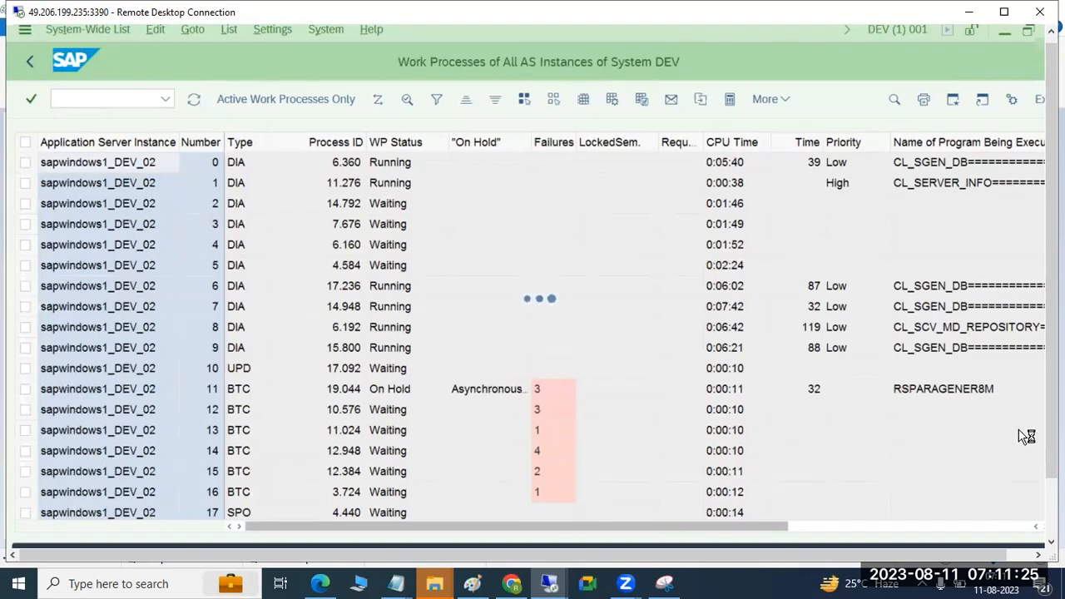
# Step: Look through the folders on Local Disk (C:), then return to the system-wide work process list
pyautogui.moveTo(1052, 441); pyautogui.dragTo(965, 535)
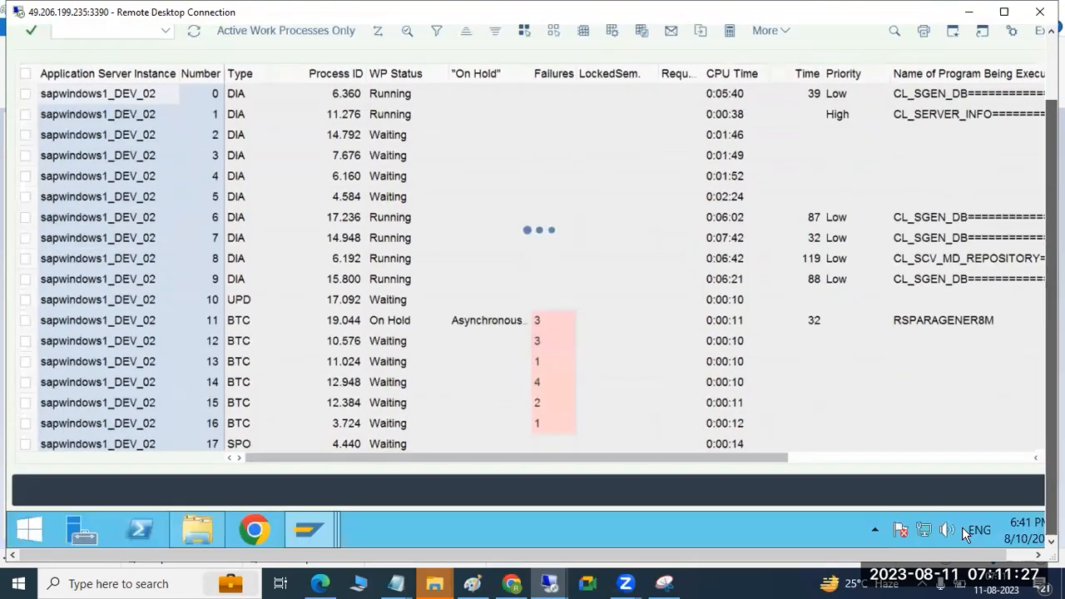
pyautogui.click(193, 530)
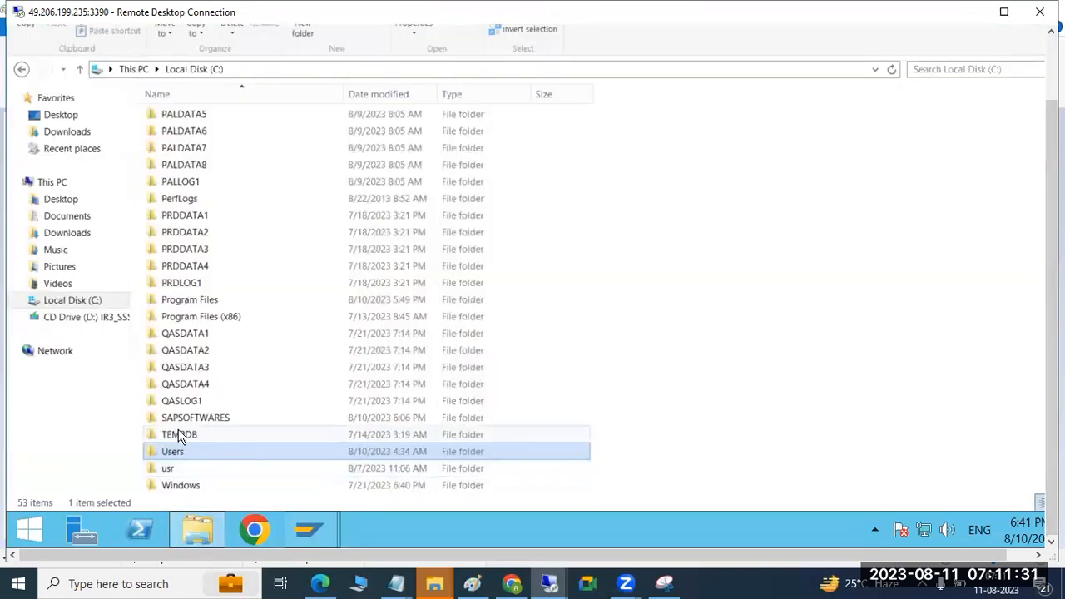
pyautogui.scroll(9, 199, 407)
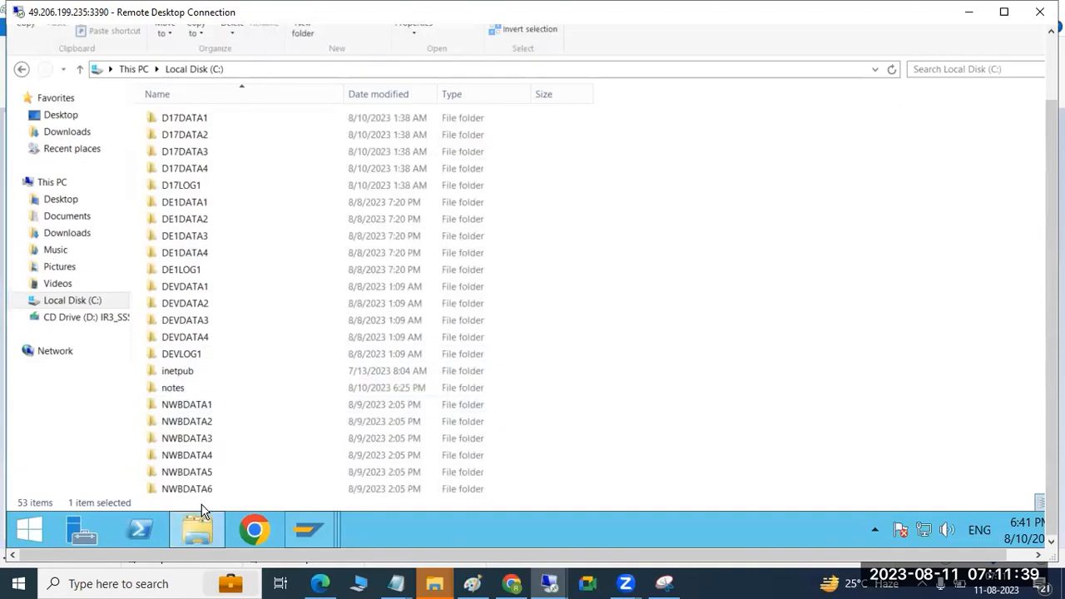
pyautogui.moveTo(304, 531)
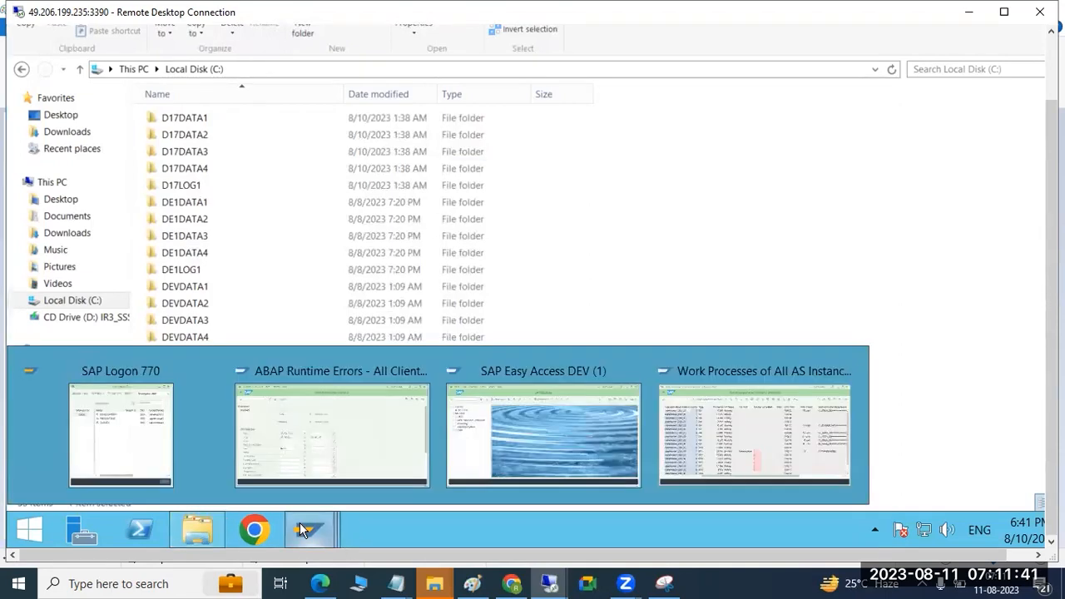
pyautogui.click(701, 412)
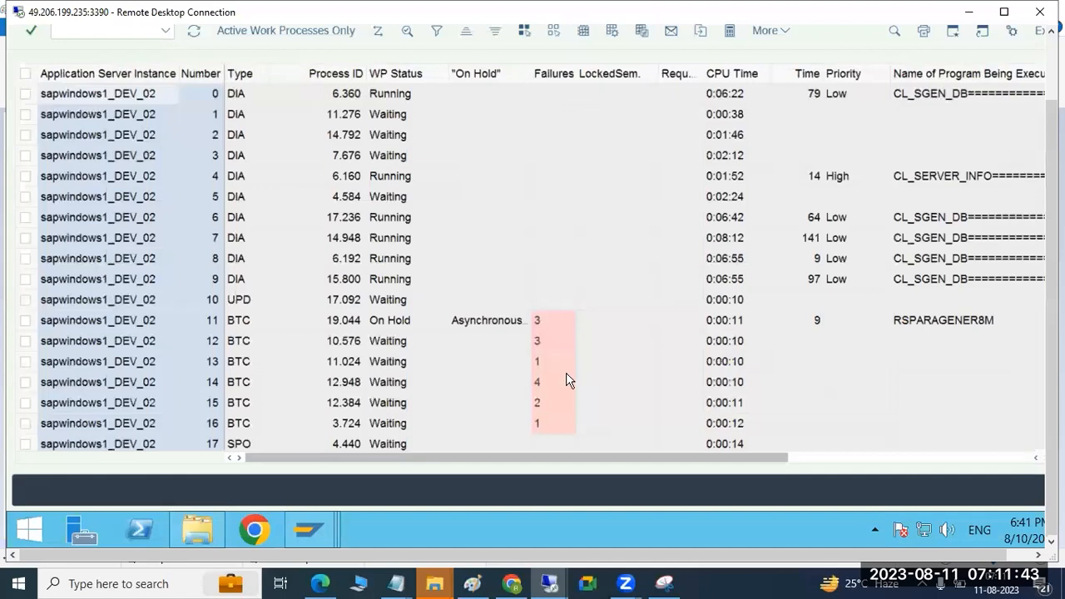
# Step: Leave the work process list, list the update requests of all statuses with transaction sm13, and return to SAP Easy Access
pyautogui.moveTo(1052, 325); pyautogui.dragTo(1052, 254)
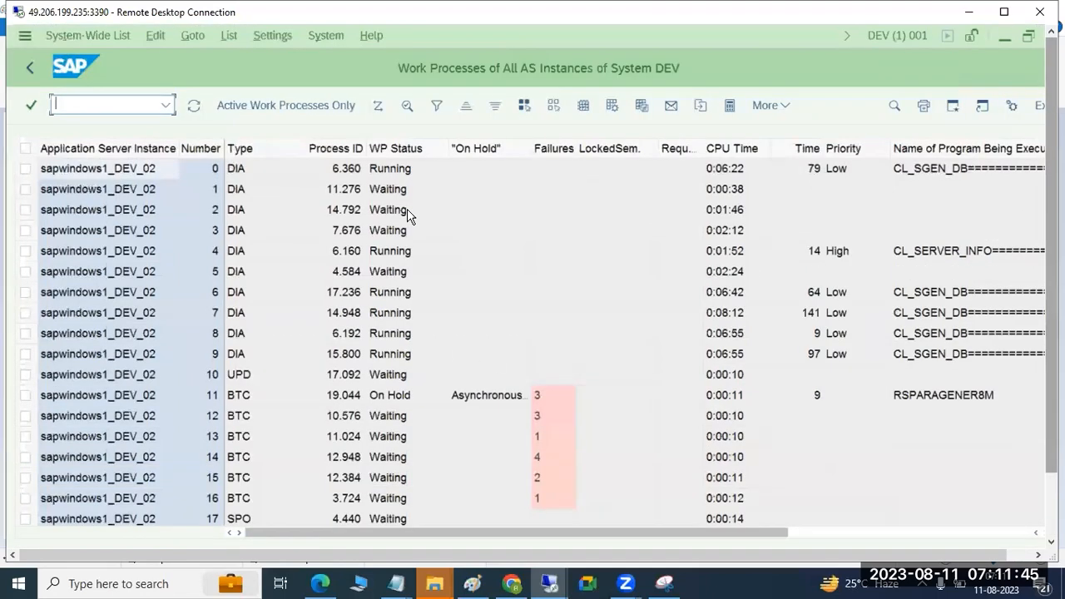
pyautogui.click(25, 69)
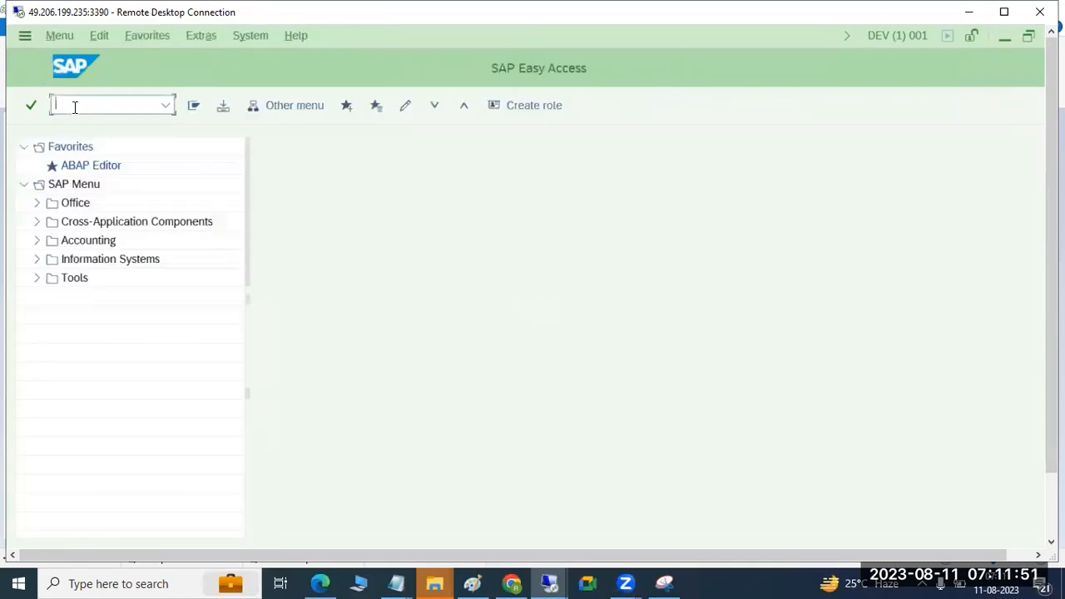
pyautogui.write('sm13')
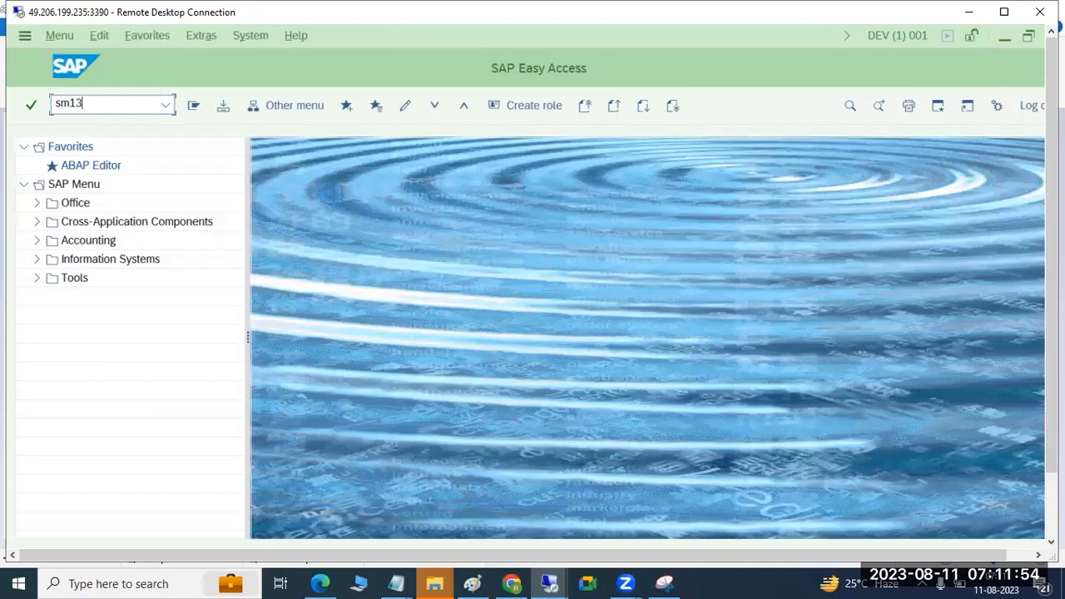
pyautogui.press('Return')
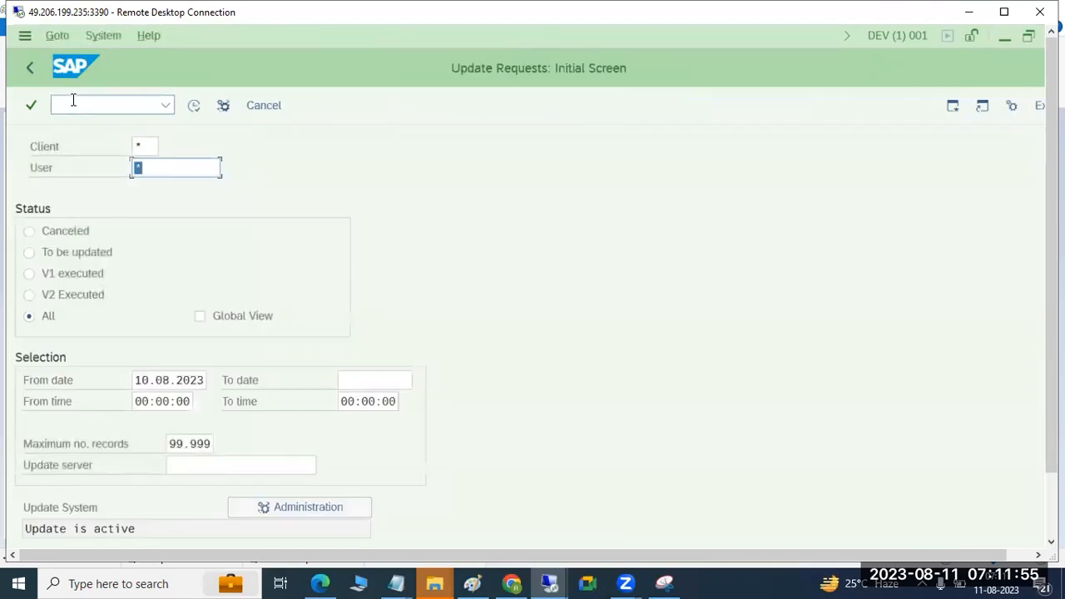
pyautogui.click(198, 106)
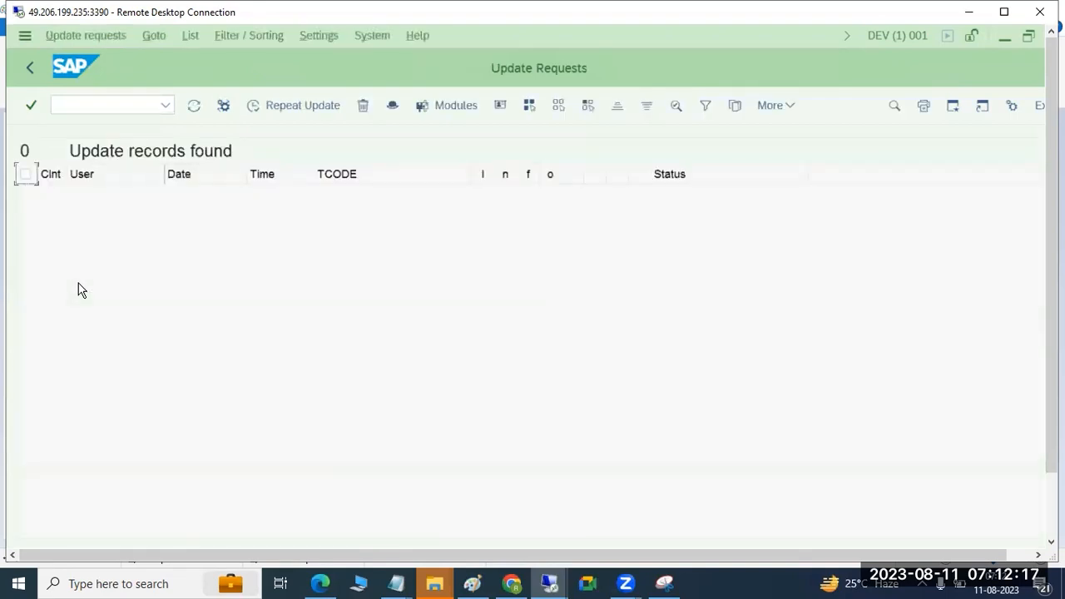
pyautogui.click(29, 75)
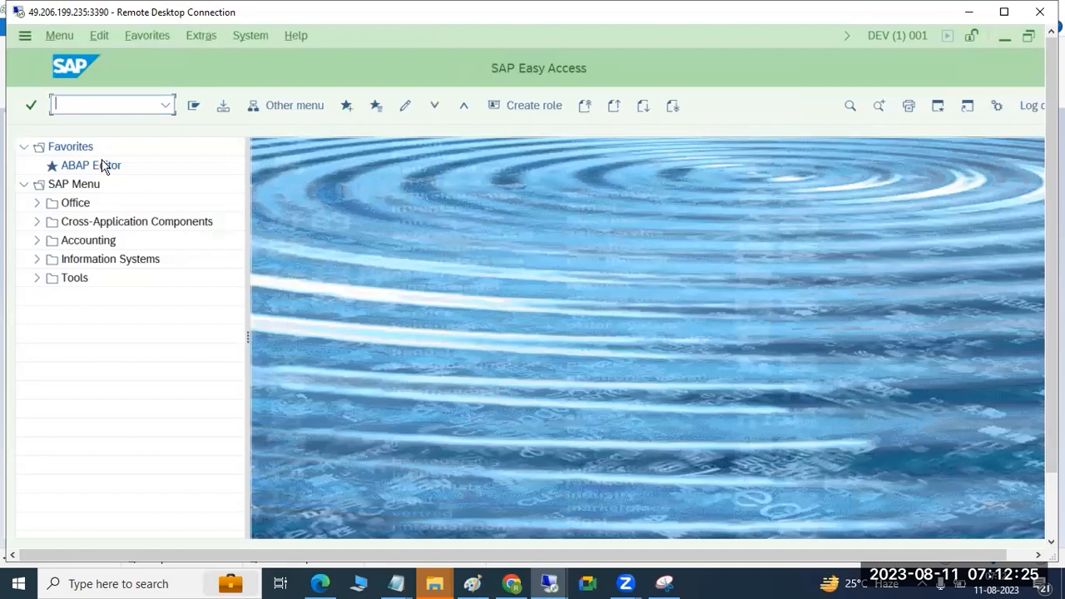
# Step: Switch to Paint, undo the whole box diagram, and underline the letters DVE in DVEBMGS with a line about 36 px long
pyautogui.click(472, 583)
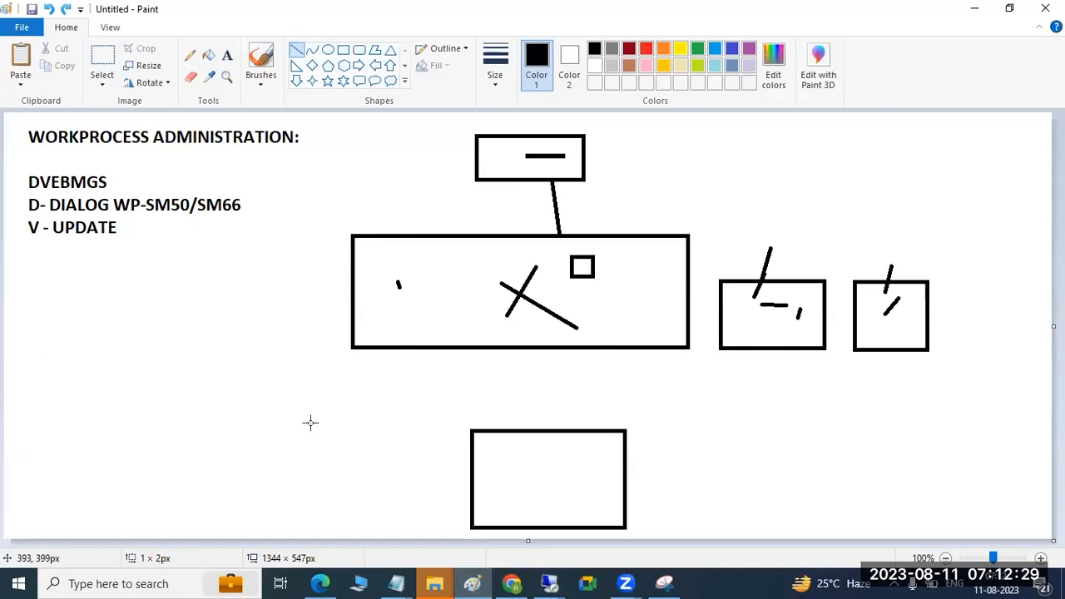
pyautogui.hotkey('ctrl', 'z')
pyautogui.hotkey('ctrl', 'z')
pyautogui.hotkey('ctrl', 'z')
pyautogui.hotkey('ctrl', 'z')
pyautogui.hotkey('ctrl', 'z')
pyautogui.hotkey('ctrl', 'z')
pyautogui.hotkey('ctrl', 'z')
pyautogui.hotkey('ctrl', 'z')
pyautogui.hotkey('ctrl', 'z')
pyautogui.hotkey('ctrl', 'z')
pyautogui.hotkey('ctrl', 'z')
pyautogui.hotkey('ctrl', 'z')
pyautogui.hotkey('ctrl', 'z')
pyautogui.hotkey('ctrl', 'z')
pyautogui.hotkey('ctrl', 'z')
pyautogui.hotkey('ctrl', 'z')
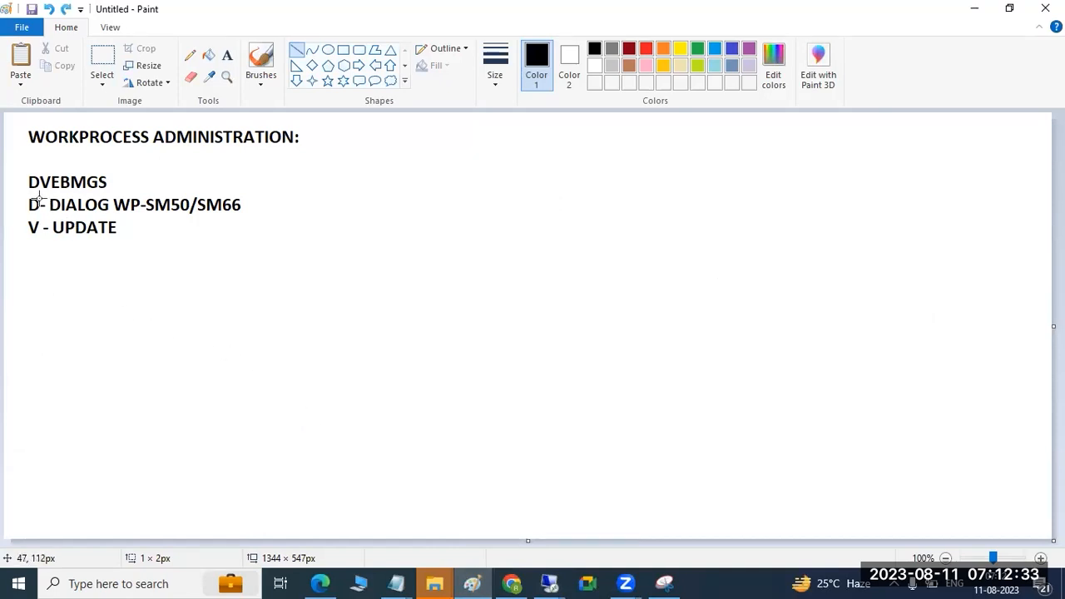
pyautogui.moveTo(47, 190); pyautogui.dragTo(49, 188)
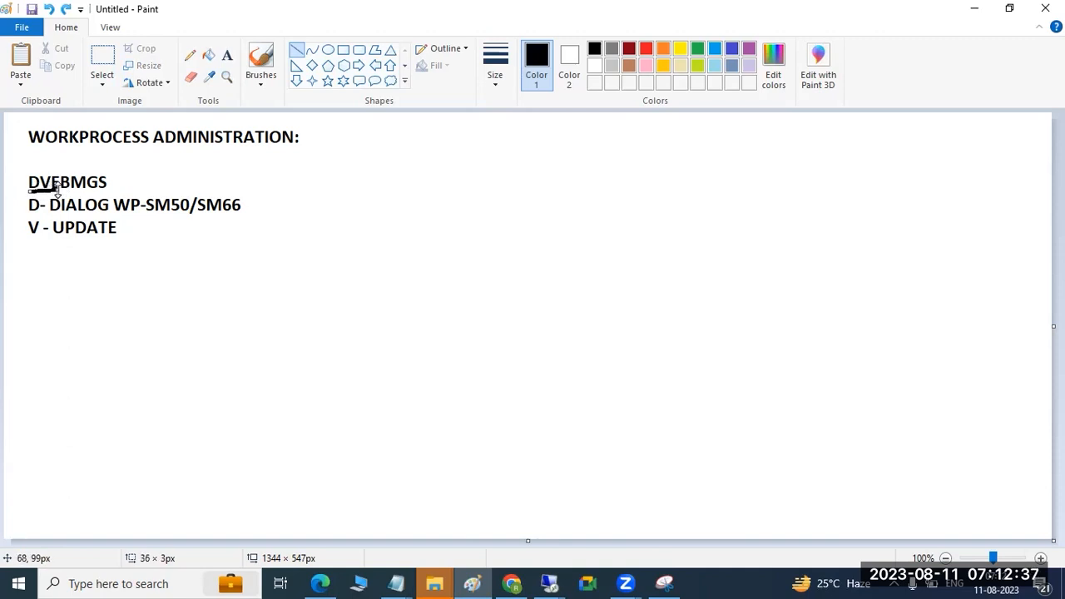
# Step: Add the text "ENQUEUE - SM12 - Locking mechanizam" beside the WORKPROCESS ADMINISTRATION heading, in a text box about 839 × 502 px
pyautogui.click(227, 55)
pyautogui.moveTo(345, 123); pyautogui.dragTo(1000, 515)
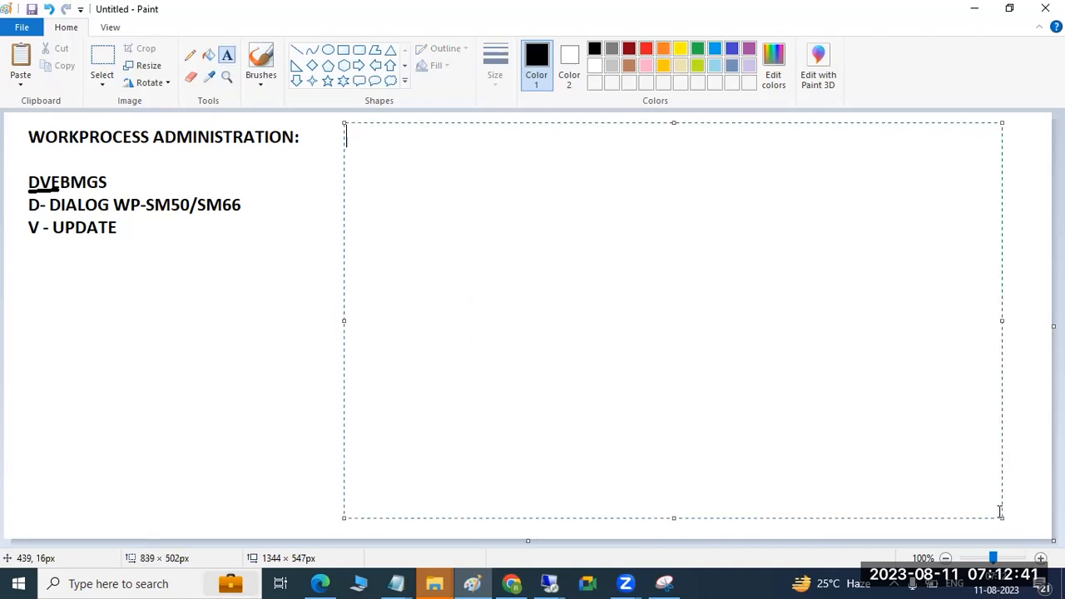
pyautogui.write('ENQUE')
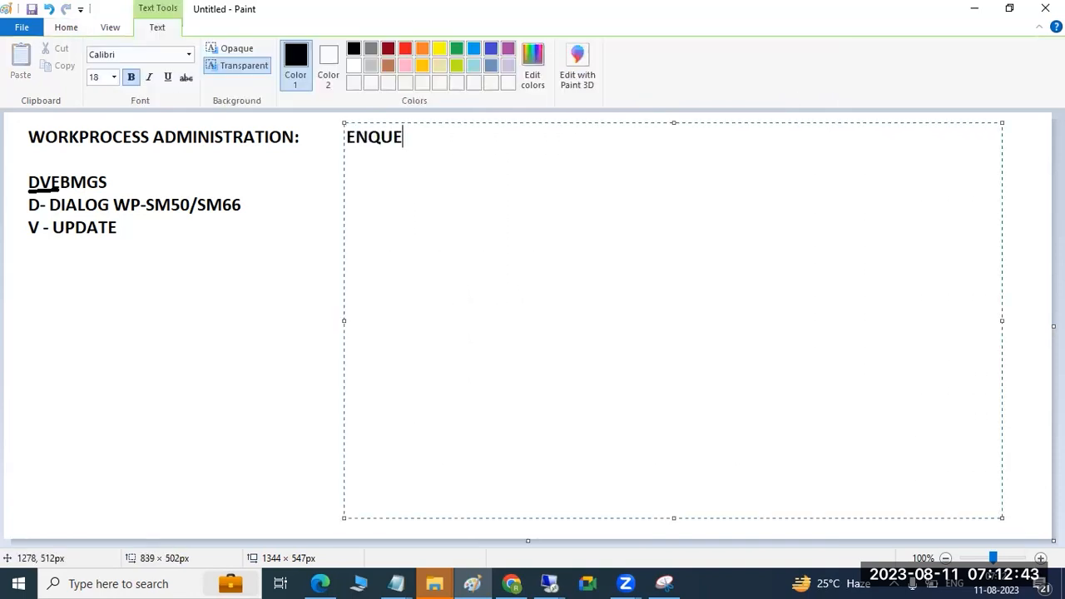
pyautogui.write('UE - SM12 - Locking mechanizam')
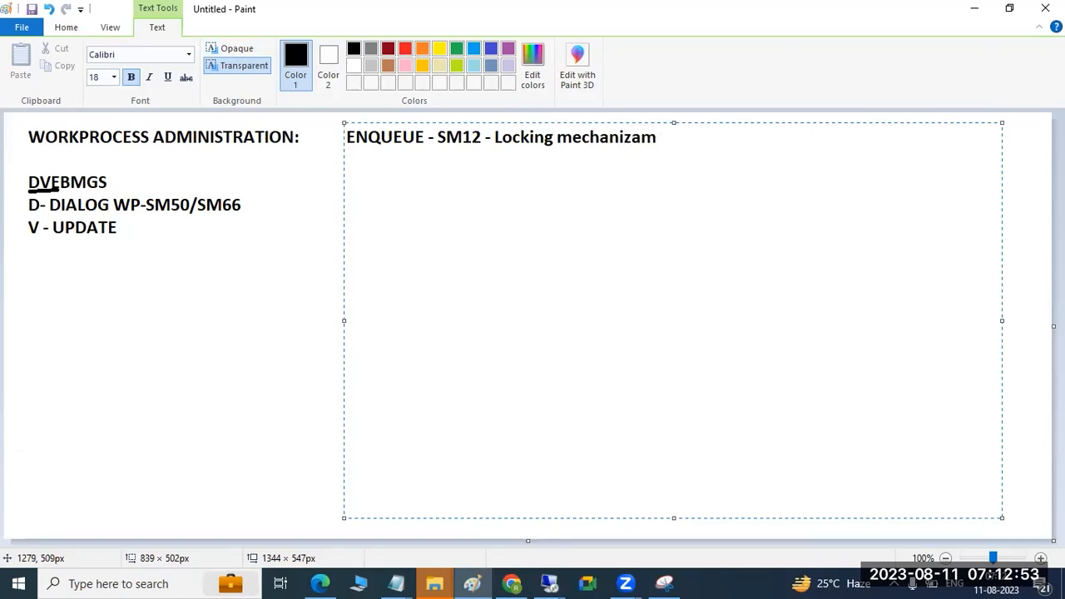
pyautogui.press('Return')
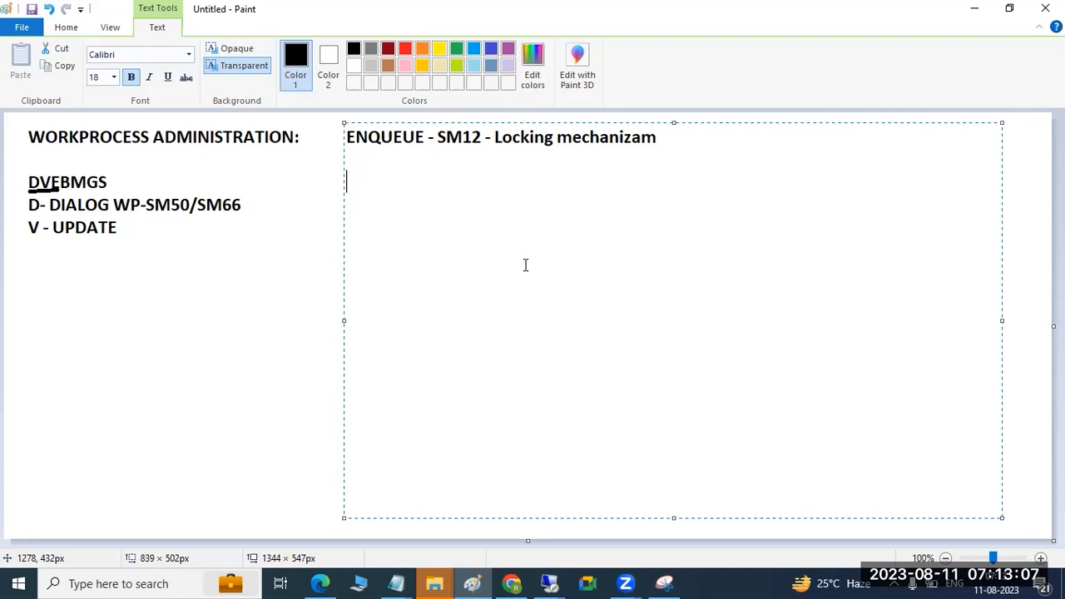
pyautogui.click(288, 231)
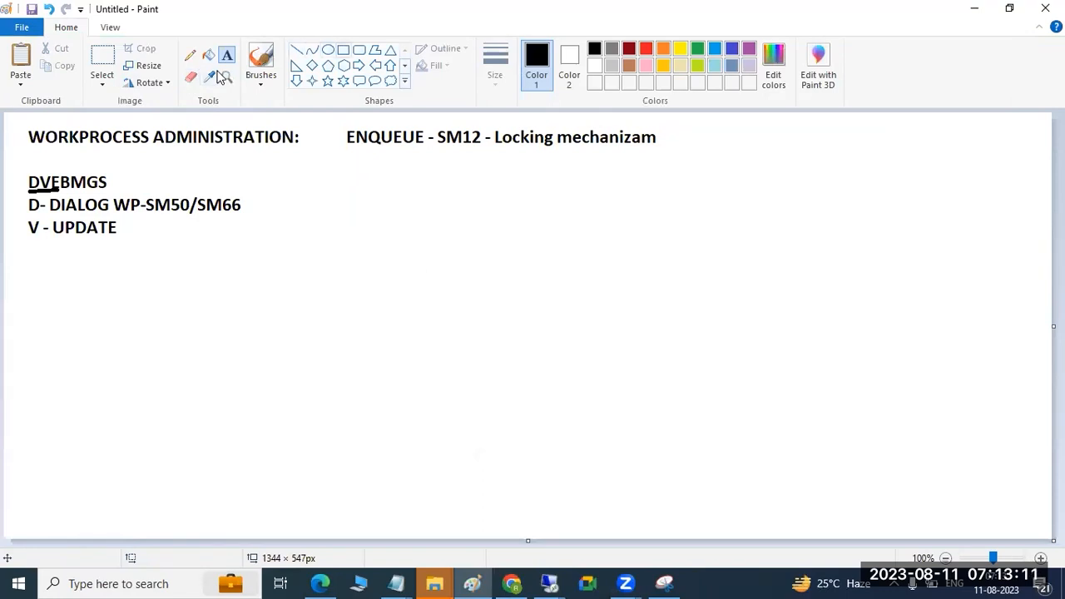
# Step: Draw a nearly square box in the lower right part of the canvas, with a short horizontal bar starting at its left edge
pyautogui.click(343, 50)
pyautogui.moveTo(653, 329); pyautogui.dragTo(745, 428)
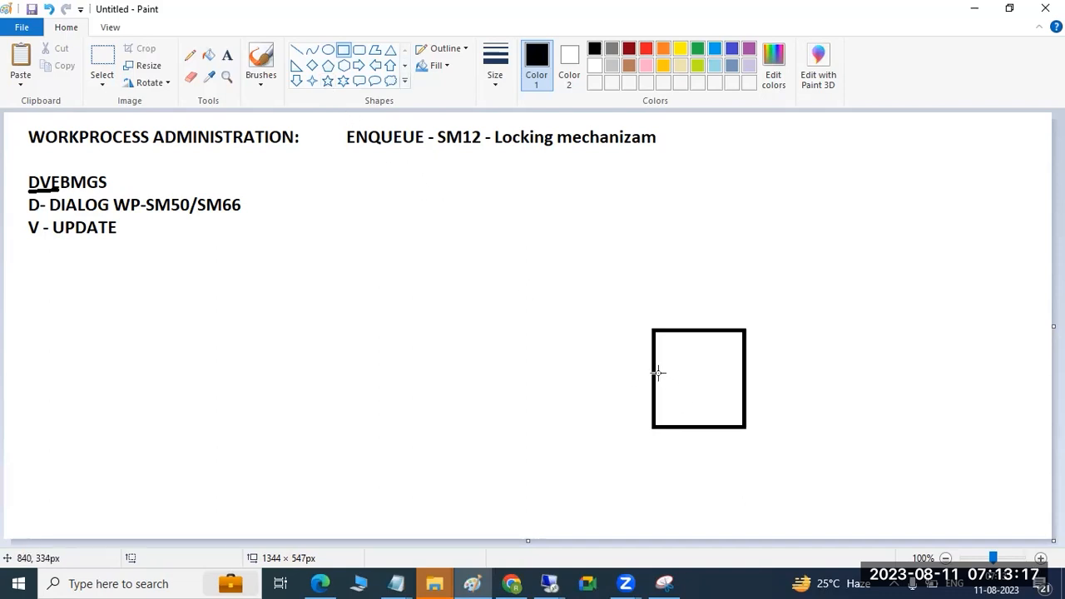
pyautogui.moveTo(660, 378); pyautogui.dragTo(689, 386)
pyautogui.click(485, 364)
# Step: Draw an oval about 37 × 46 px below the ENQUEUE note and a larger circle near the canvas's lower edge
pyautogui.click(328, 50)
pyautogui.moveTo(325, 193); pyautogui.dragTo(354, 231)
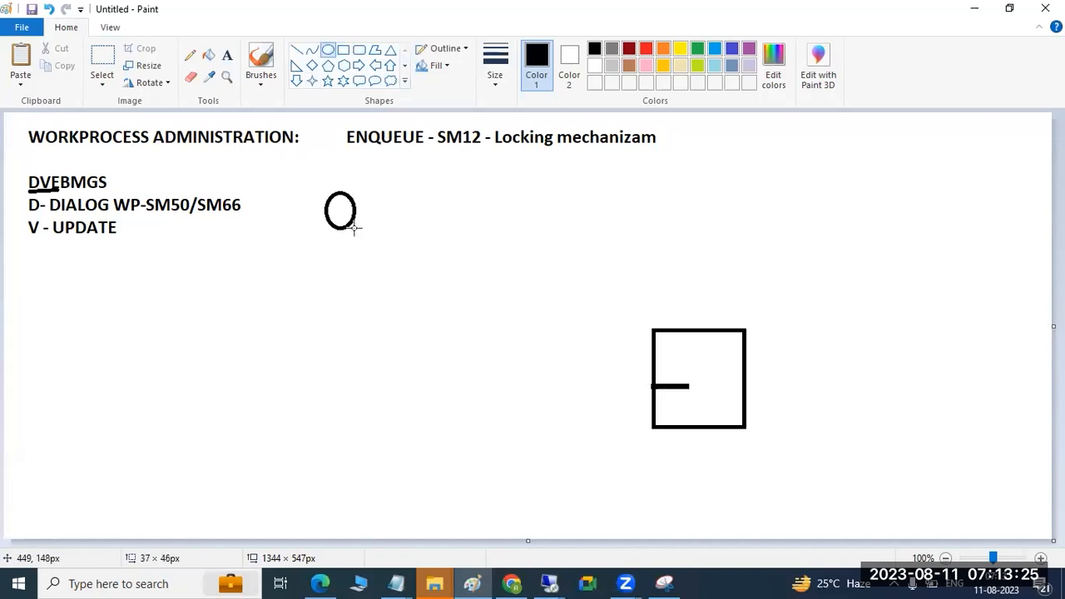
pyautogui.click(296, 50)
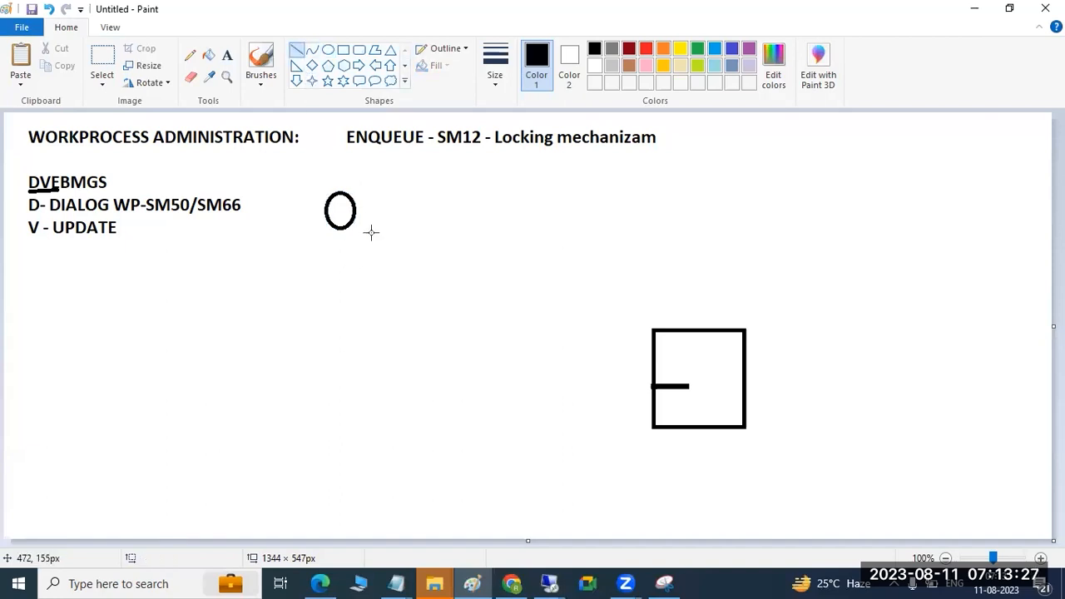
pyautogui.click(328, 50)
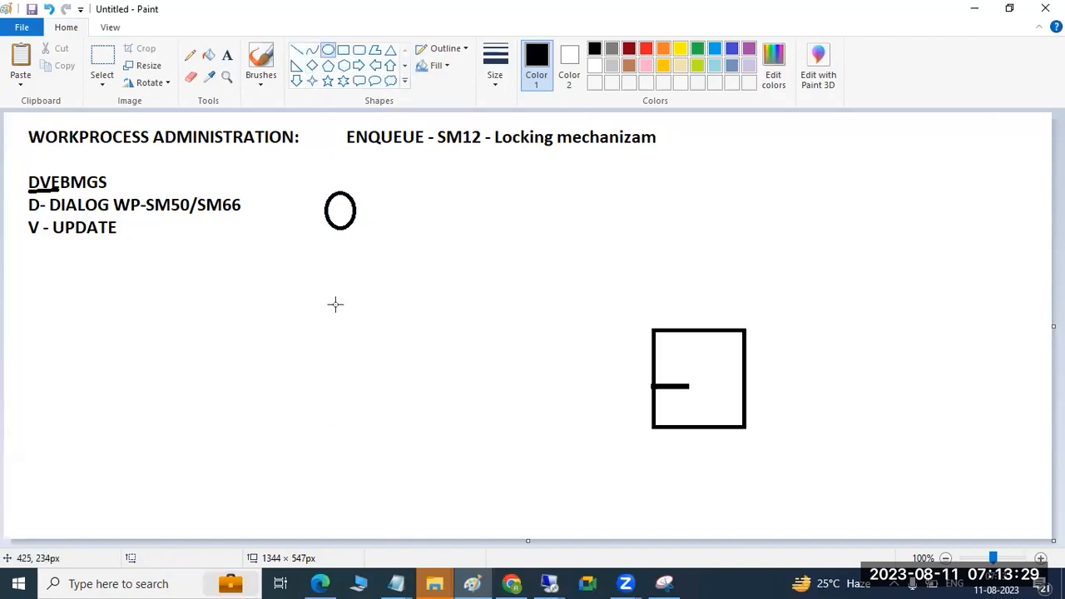
pyautogui.moveTo(310, 431); pyautogui.dragTo(363, 483)
# Step: Draw lines connecting both circles to the bar in the square, spanning about 408 × 222 px and 414 × 103 px
pyautogui.click(297, 50)
pyautogui.moveTo(352, 212)
pyautogui.mouseDown()
pyautogui.moveTo(502, 314)
pyautogui.moveTo(672, 385)
pyautogui.mouseUp()
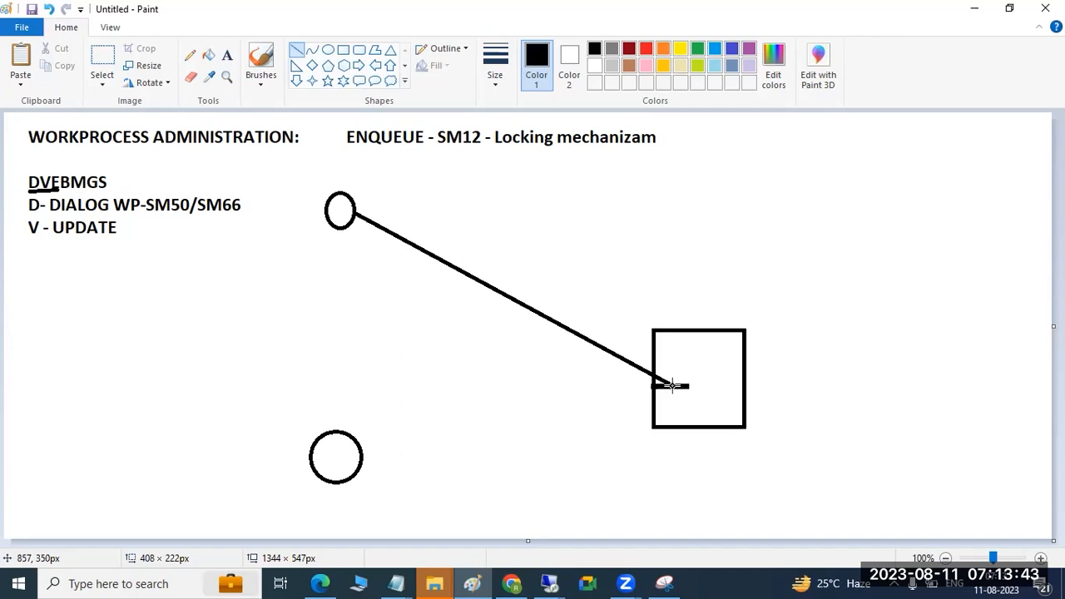
pyautogui.moveTo(672, 386)
pyautogui.mouseDown()
pyautogui.moveTo(659, 380)
pyautogui.moveTo(672, 385)
pyautogui.mouseUp()
pyautogui.moveTo(345, 468); pyautogui.dragTo(669, 388)
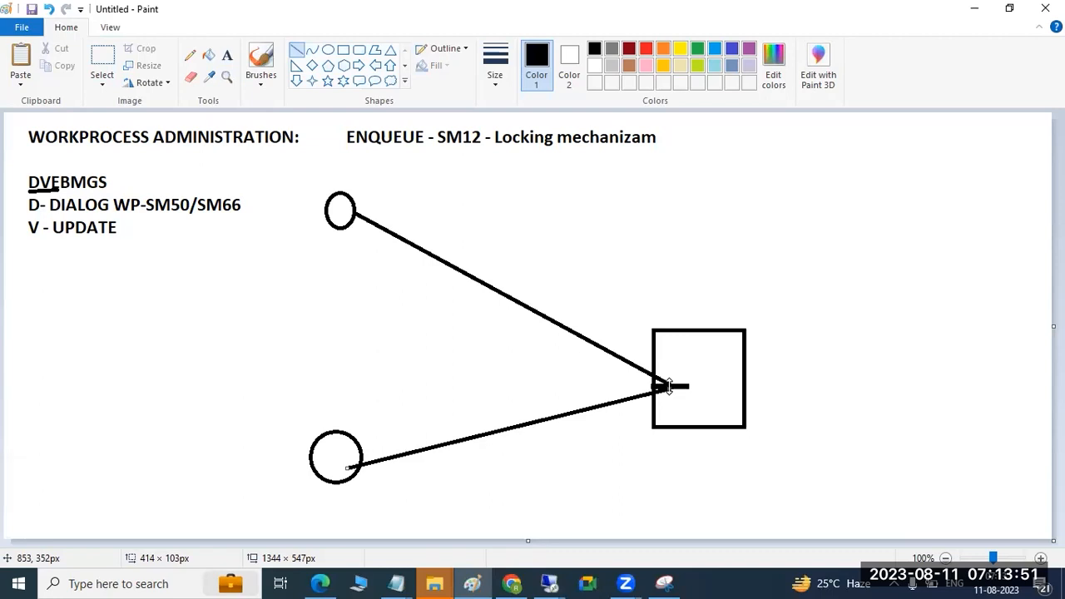
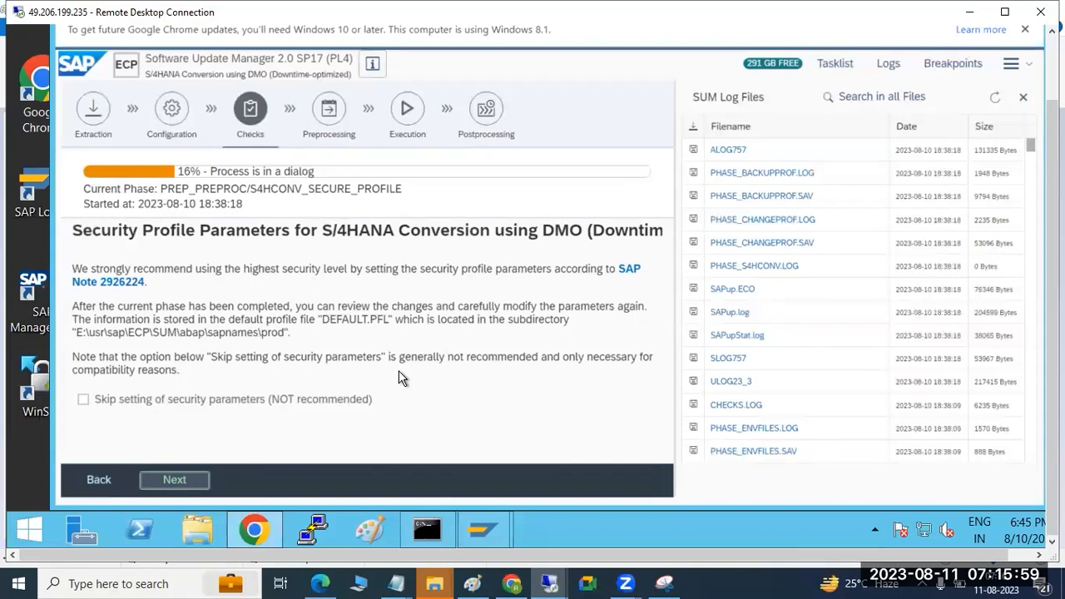
# Step: Capture a snip of the SUM Security Profile Parameters screen and paste it at the end of the S4HANA2022 CONVERSION document
pyautogui.click(663, 583)
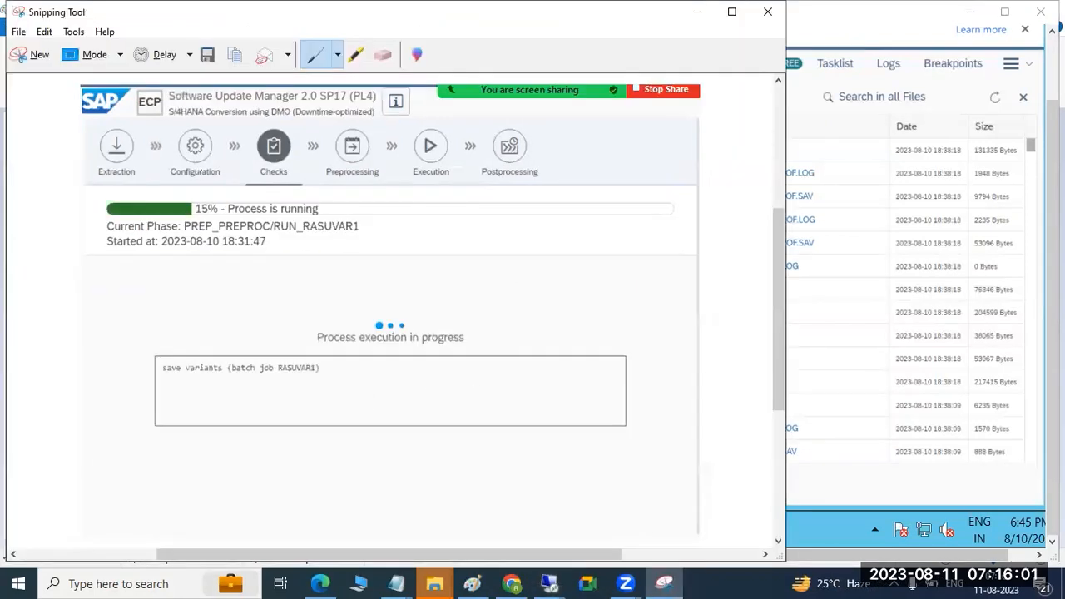
pyautogui.click(32, 53)
pyautogui.moveTo(52, 50); pyautogui.dragTo(668, 509)
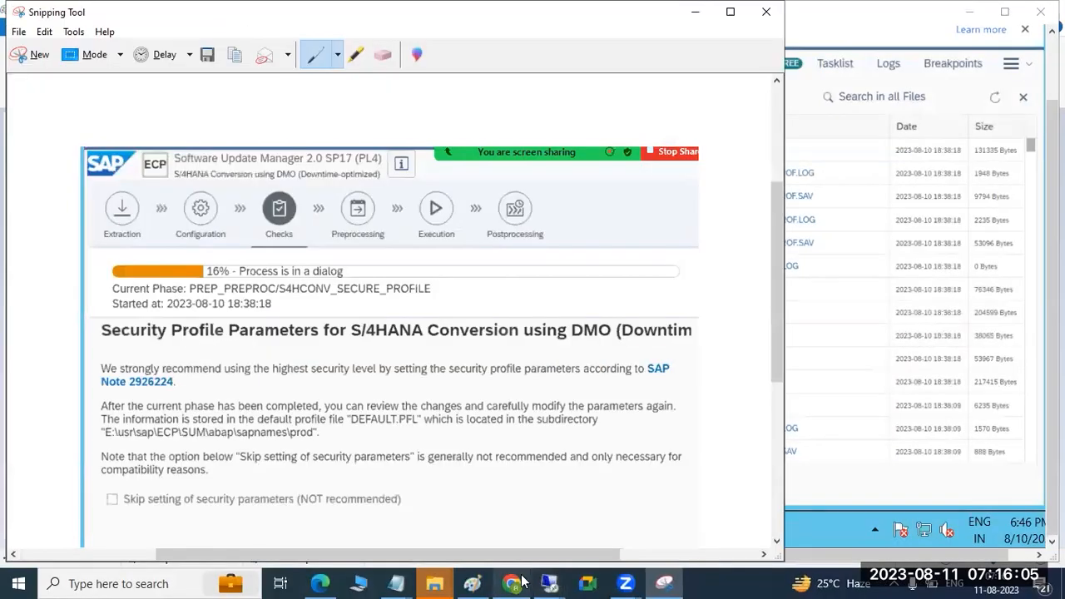
pyautogui.click(514, 583)
pyautogui.press('Return')
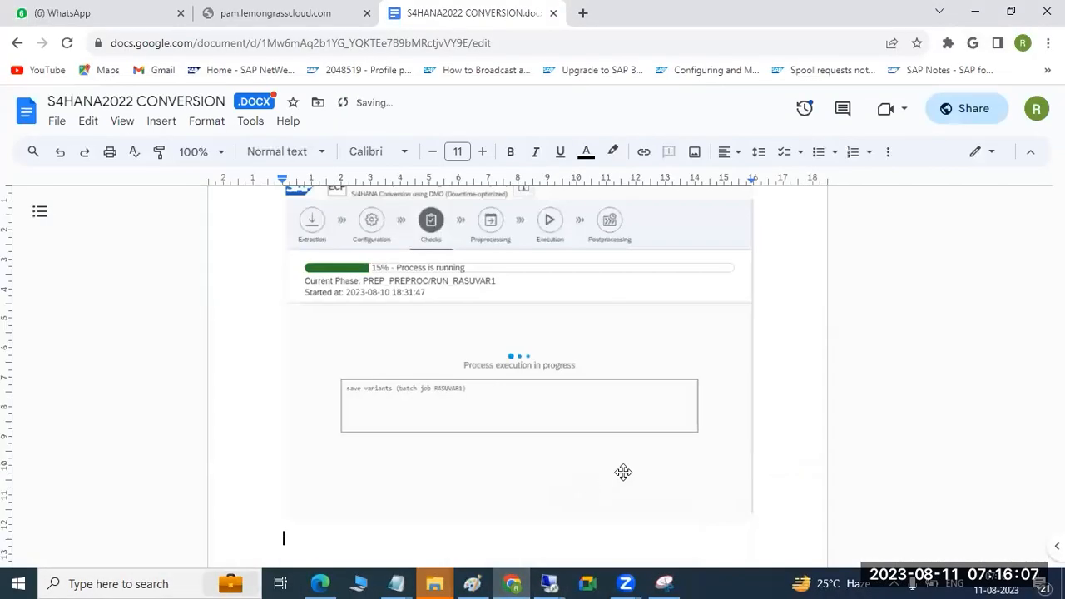
pyautogui.hotkey('ctrl', 'v')
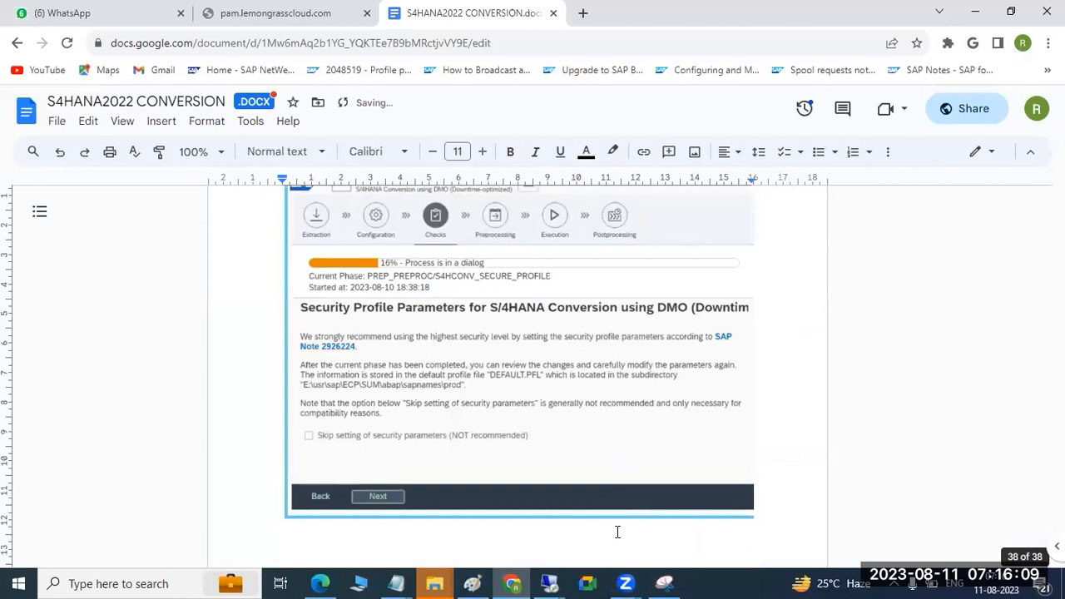
# Step: Switch back to the remote Software Update Manager window and continue past the Security Profile Parameters phase without skipping the security parameters
pyautogui.moveTo(549, 583)
pyautogui.click(484, 507)
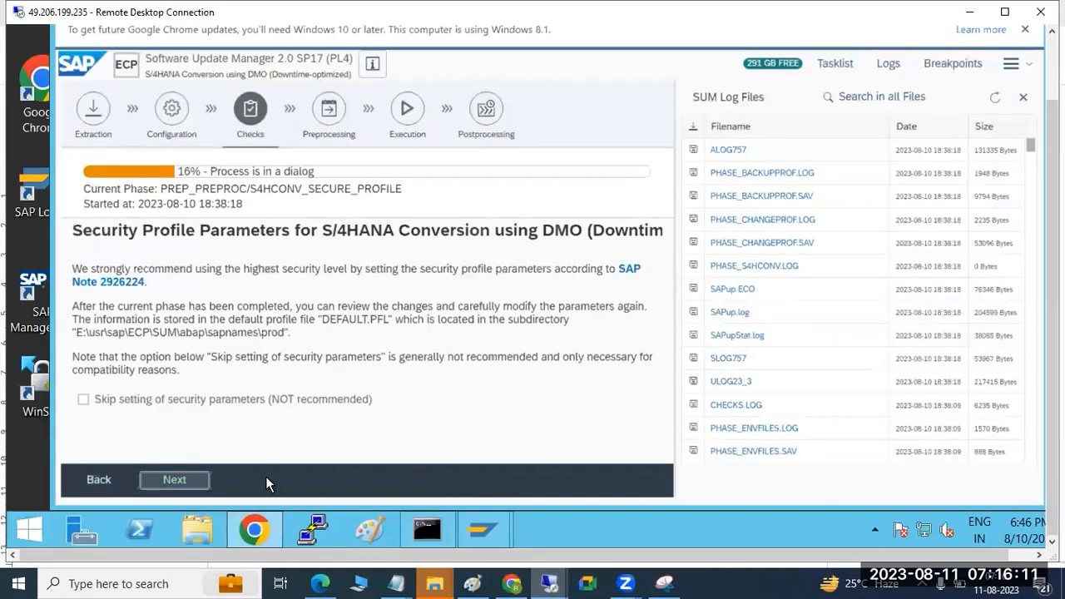
pyautogui.click(195, 479)
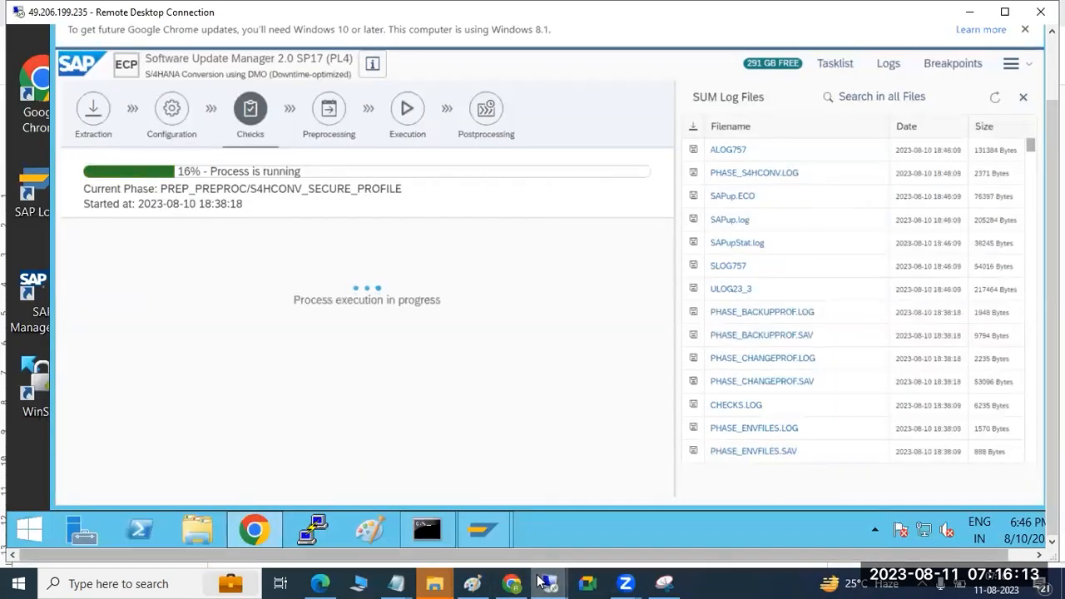
# Step: Switch to the remote desktop with the DEV system and open the lock entry selection, transaction SM12
pyautogui.moveTo(550, 582)
pyautogui.click(613, 491)
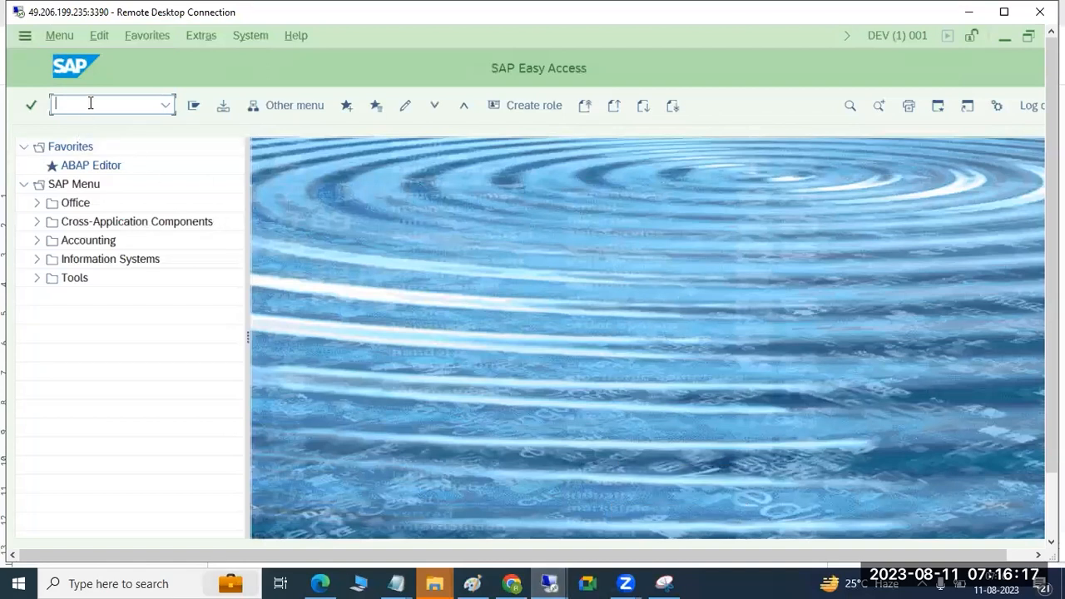
pyautogui.write('sm')
pyautogui.press('Return')
# Step: Clear the Client and User Name selections, list all lock entries and dismiss the Internet Explorer security warning
pyautogui.press('Tab')
pyautogui.press('Tab')
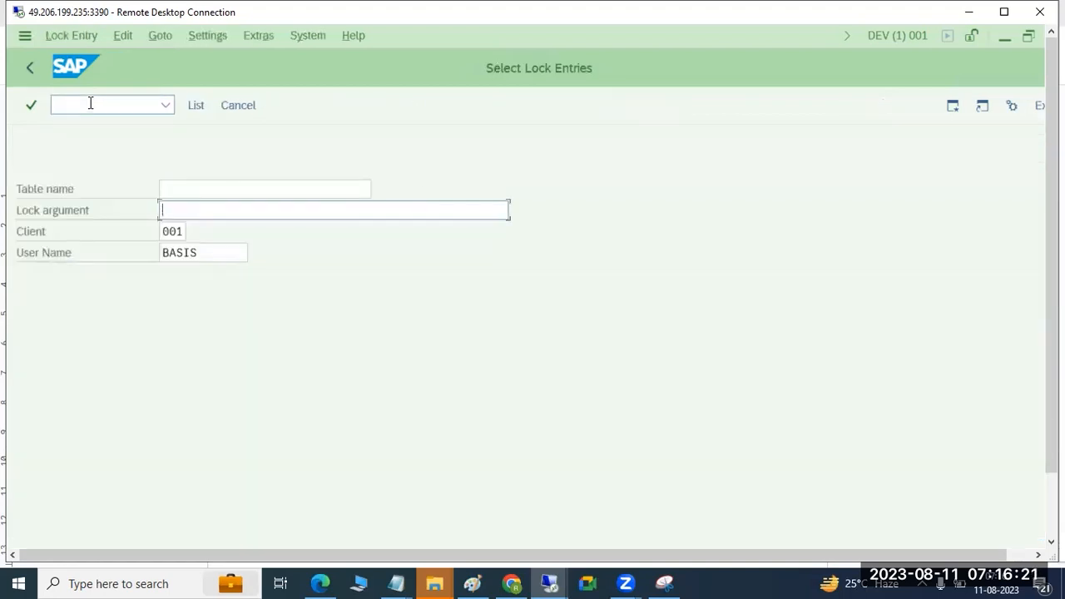
pyautogui.press('Delete')
pyautogui.press('Tab')
pyautogui.press('Delete')
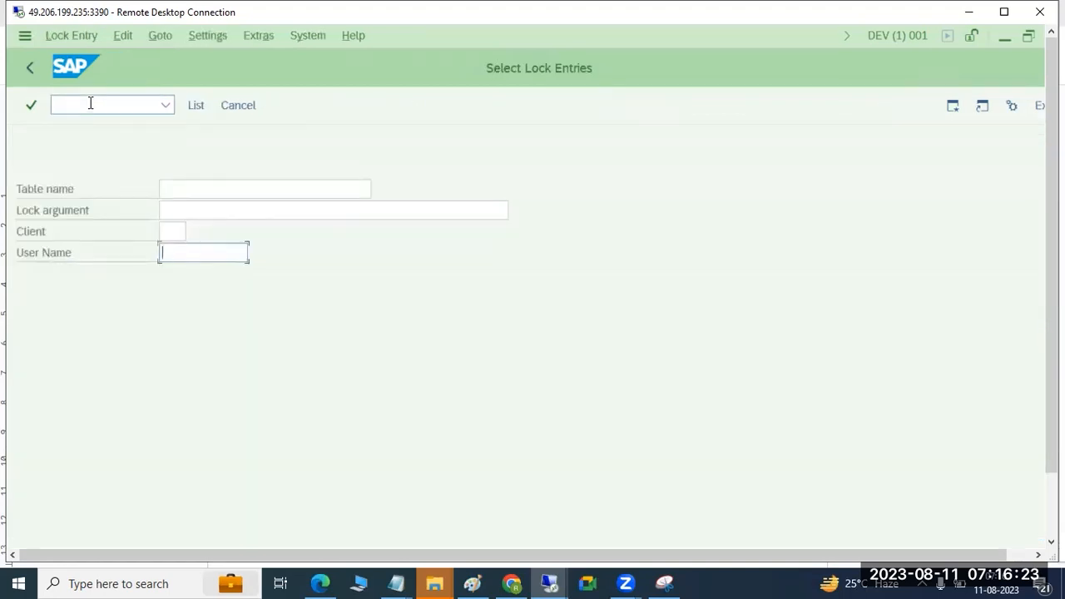
pyautogui.click(196, 105)
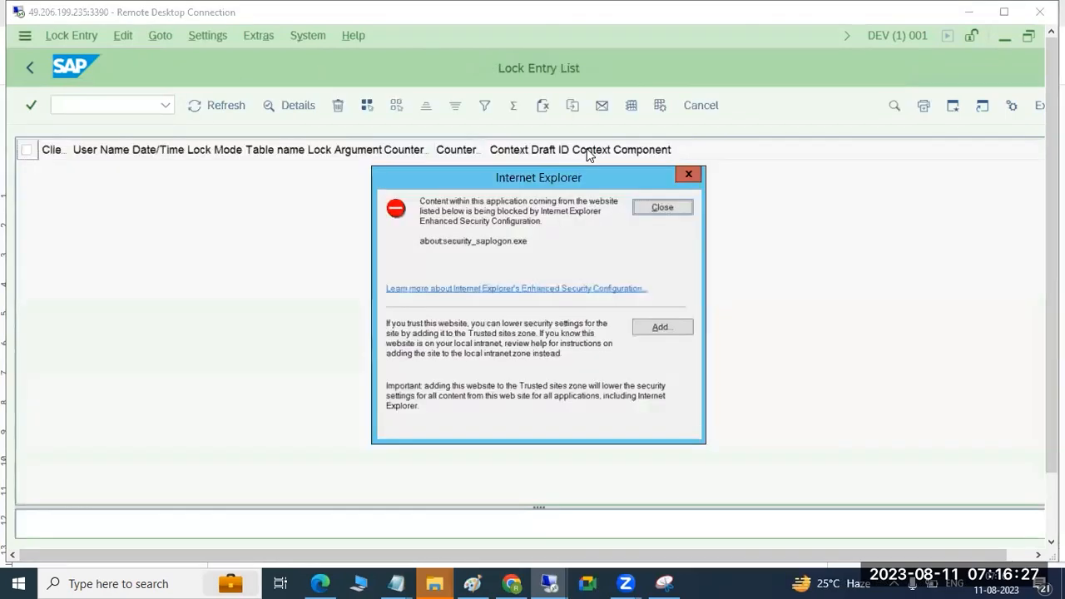
pyautogui.click(659, 207)
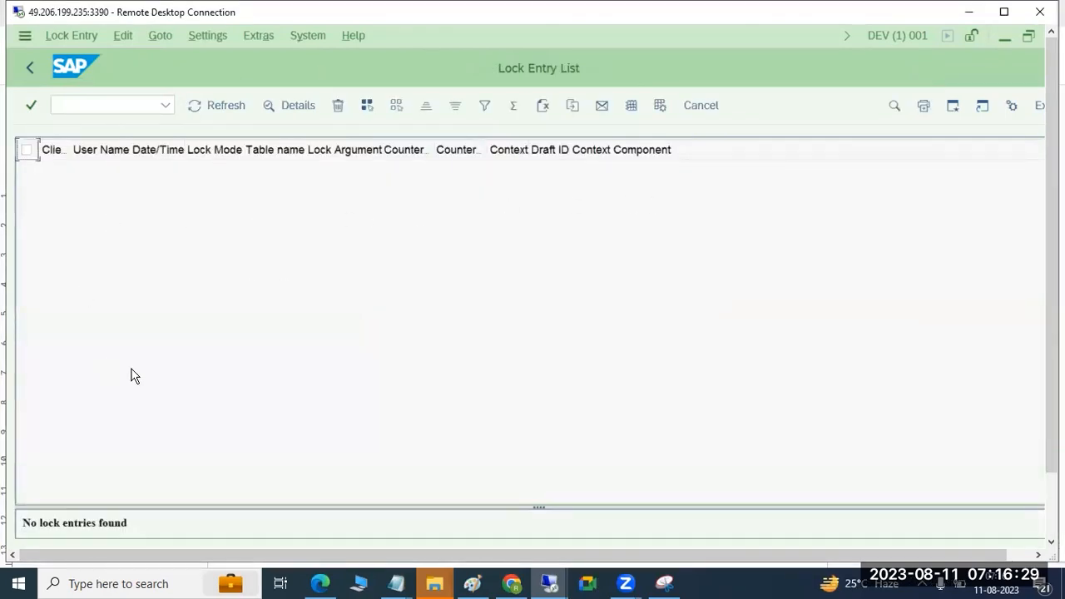
# Step: Leave the lock list, then open a Create Assignment dialog in logon group maintenance in a new SAP session
pyautogui.click(31, 68)
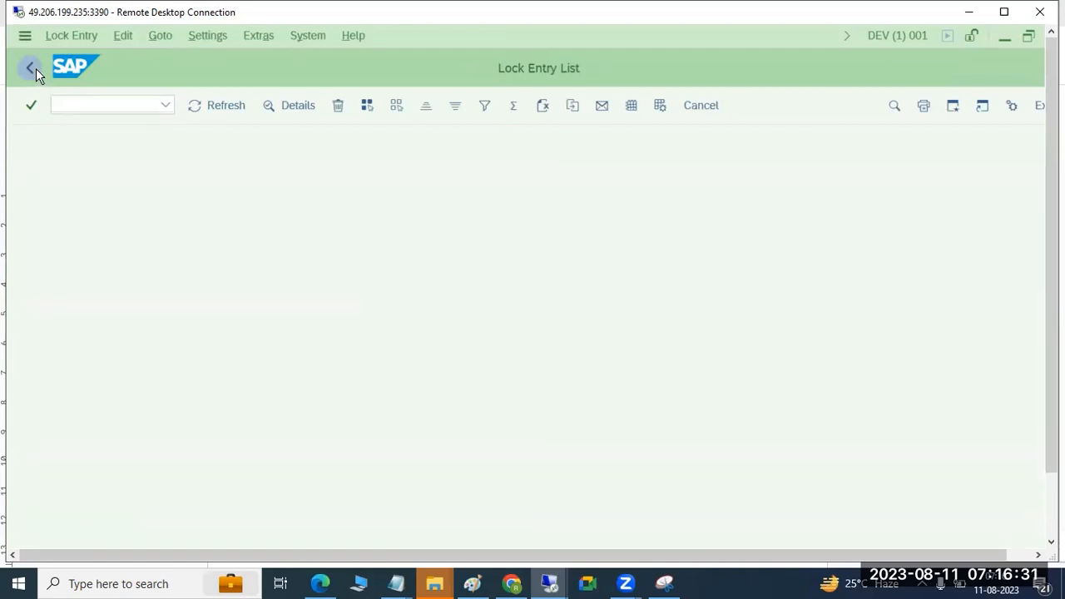
pyautogui.click(31, 68)
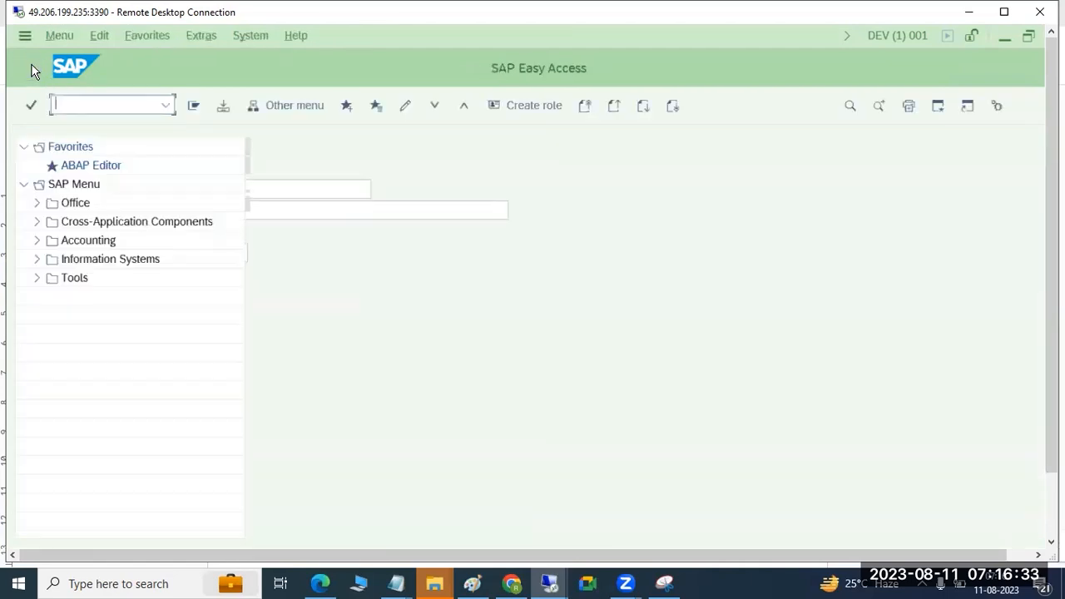
pyautogui.click(939, 105)
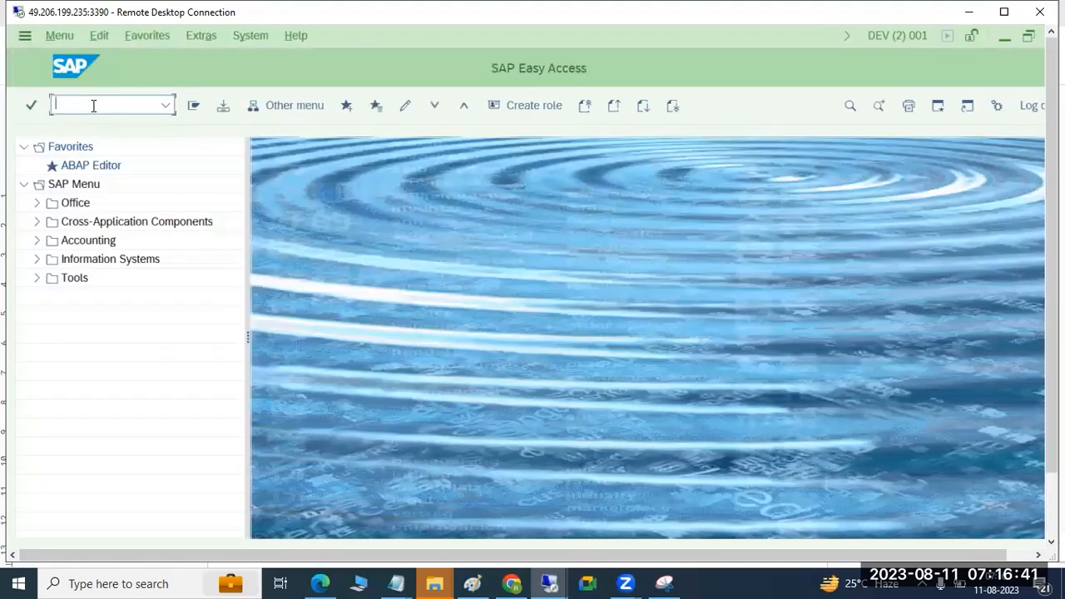
pyautogui.press('Return')
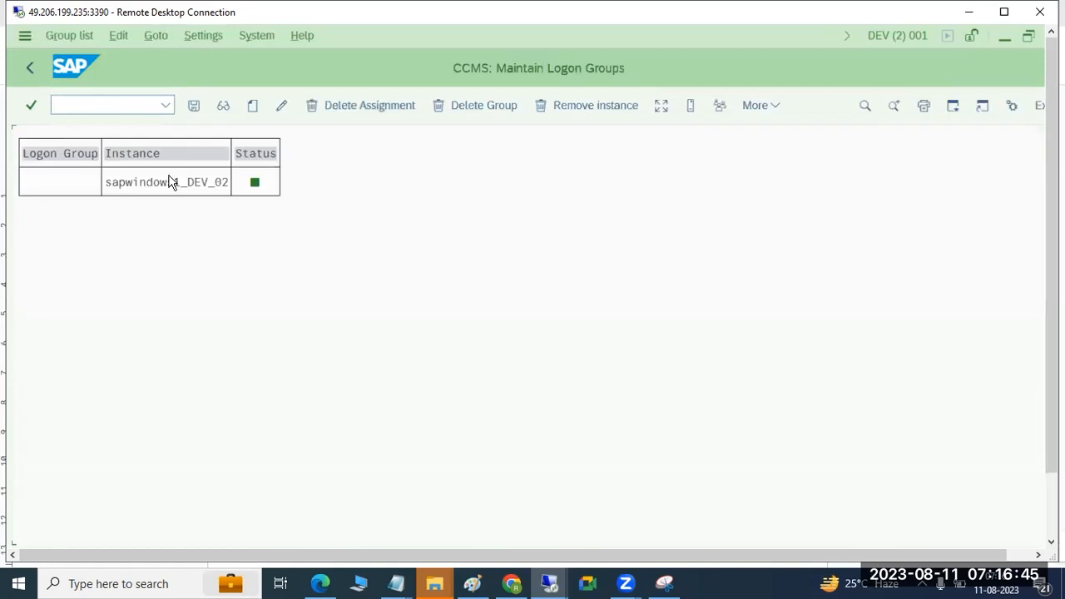
pyautogui.click(250, 108)
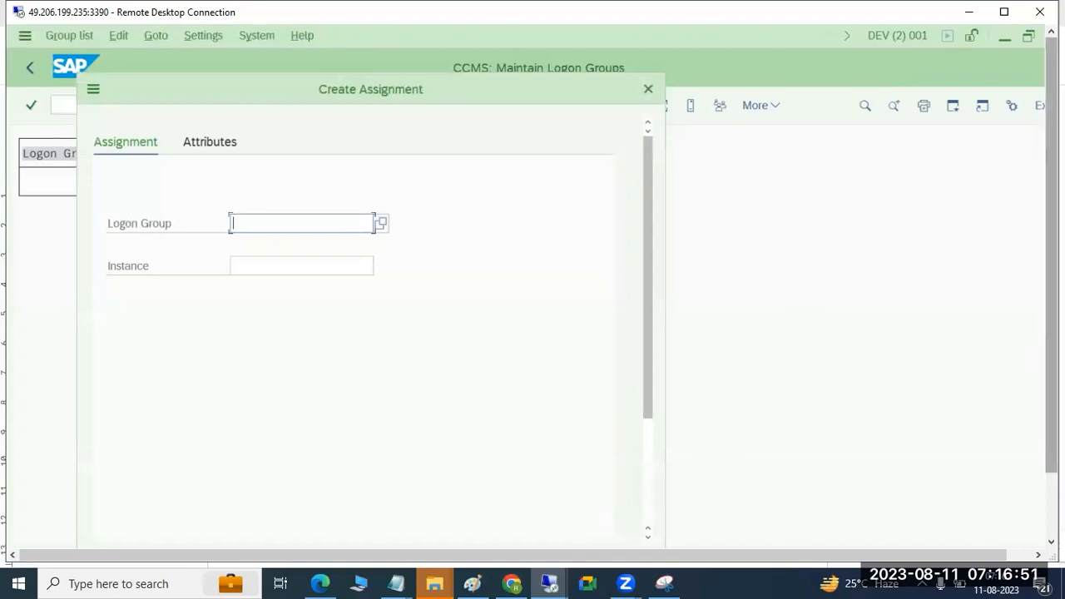
# Step: Return to the first DEV session and run transaction SMLG there while the assignment dialog stays open in the other session
pyautogui.moveTo(1052, 333); pyautogui.dragTo(1052, 404)
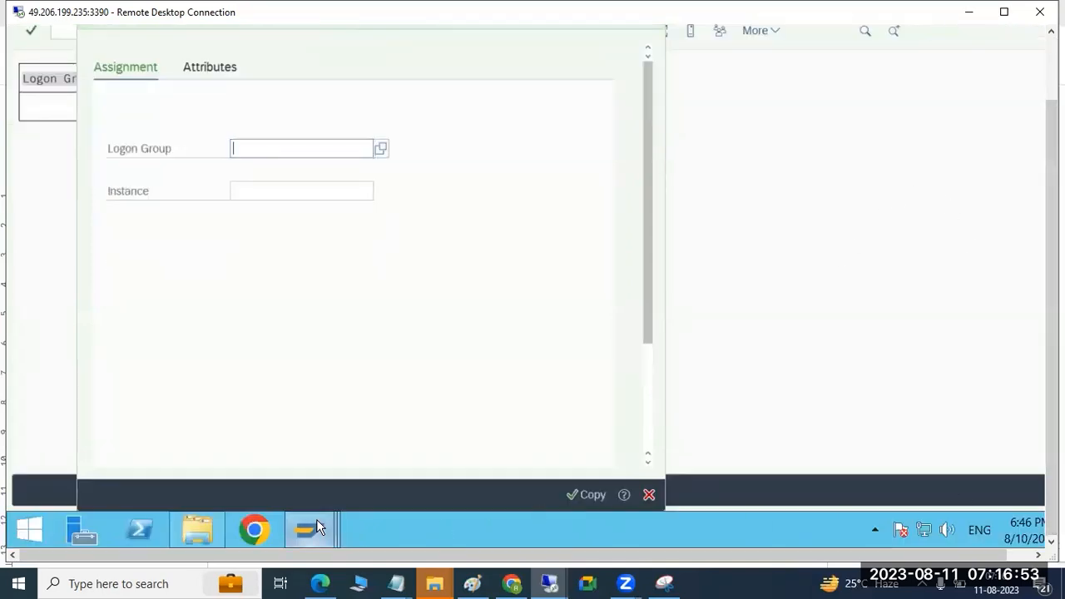
pyautogui.moveTo(316, 526)
pyautogui.click(726, 420)
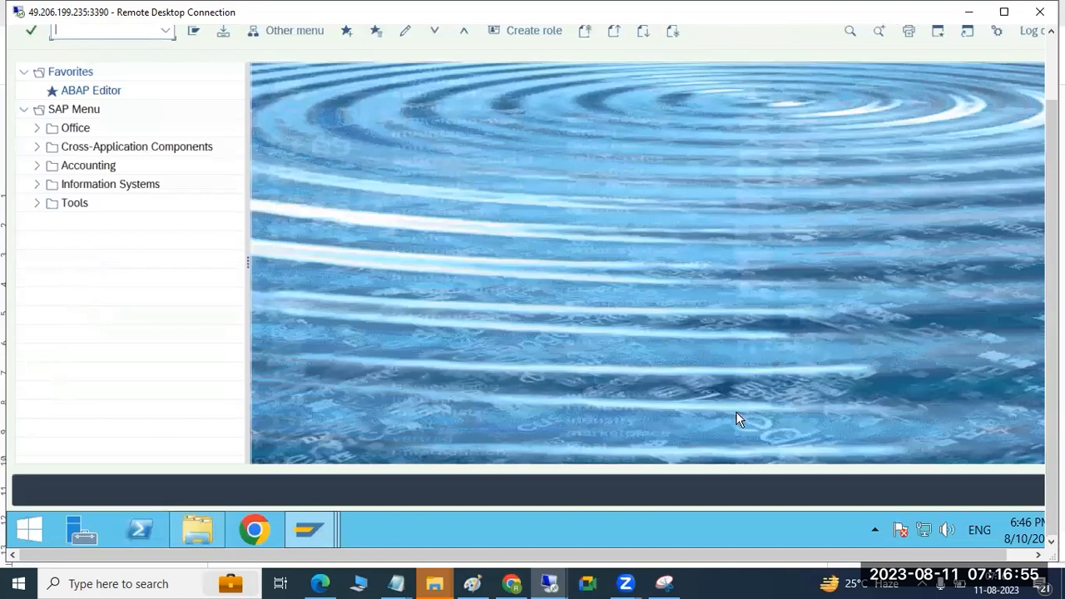
pyautogui.moveTo(1051, 227); pyautogui.dragTo(1052, 158)
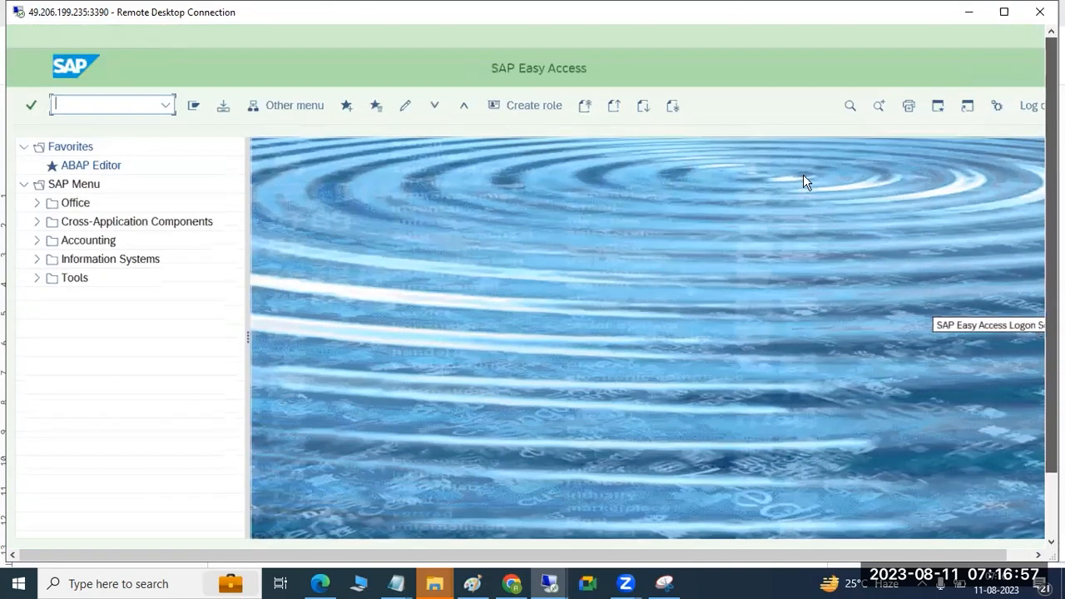
pyautogui.write('smlg')
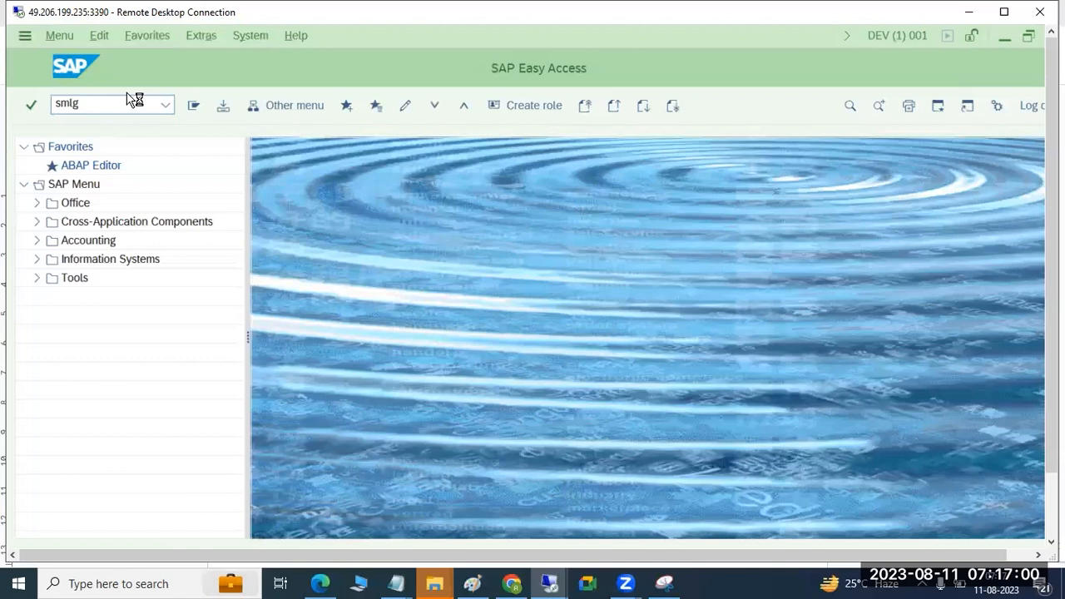
pyautogui.press('Return')
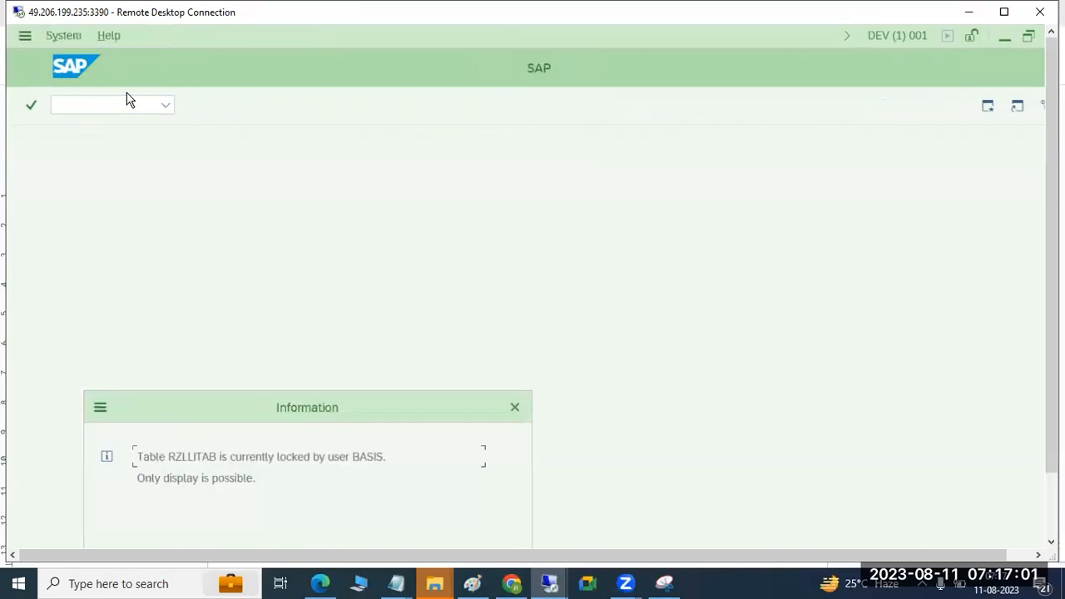
# Step: Move the table lock message up to read it, highlight part of its text and acknowledge it
pyautogui.moveTo(268, 416); pyautogui.dragTo(432, 235)
pyautogui.moveTo(225, 252); pyautogui.dragTo(389, 264)
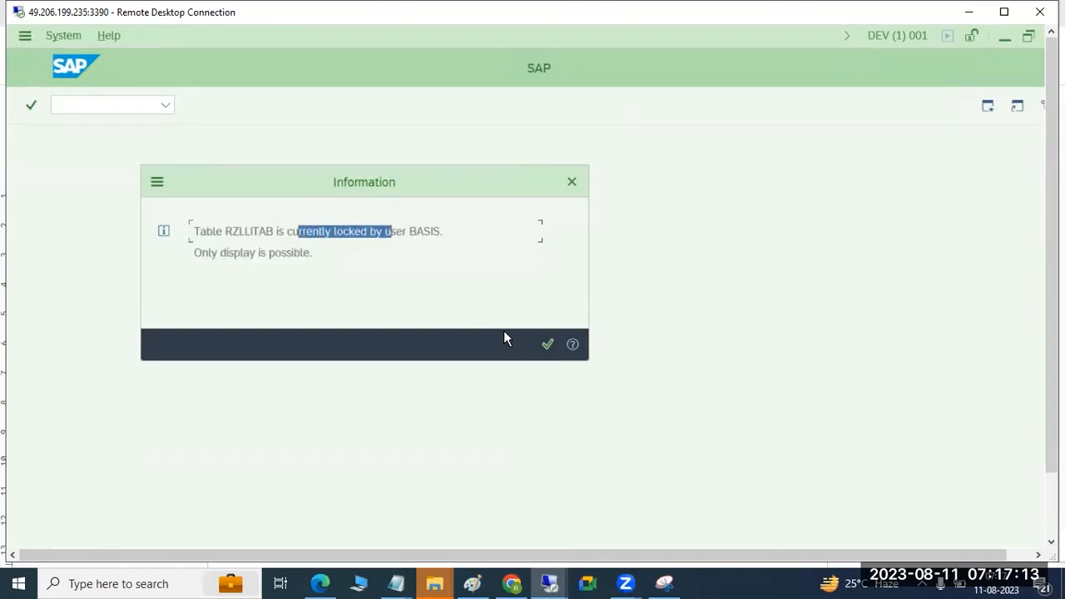
pyautogui.click(548, 343)
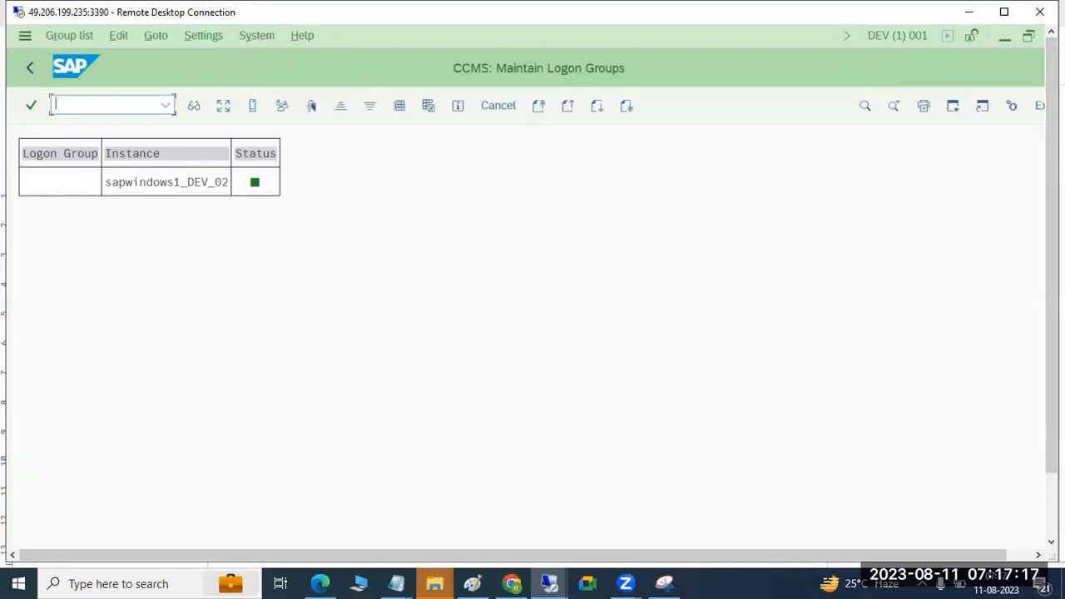
# Step: Run /nsm12, clear Client and User Name, list the lock entries of all users and close the Internet Explorer warning
pyautogui.click(132, 106)
pyautogui.write('/nsm12')
pyautogui.press('Return')
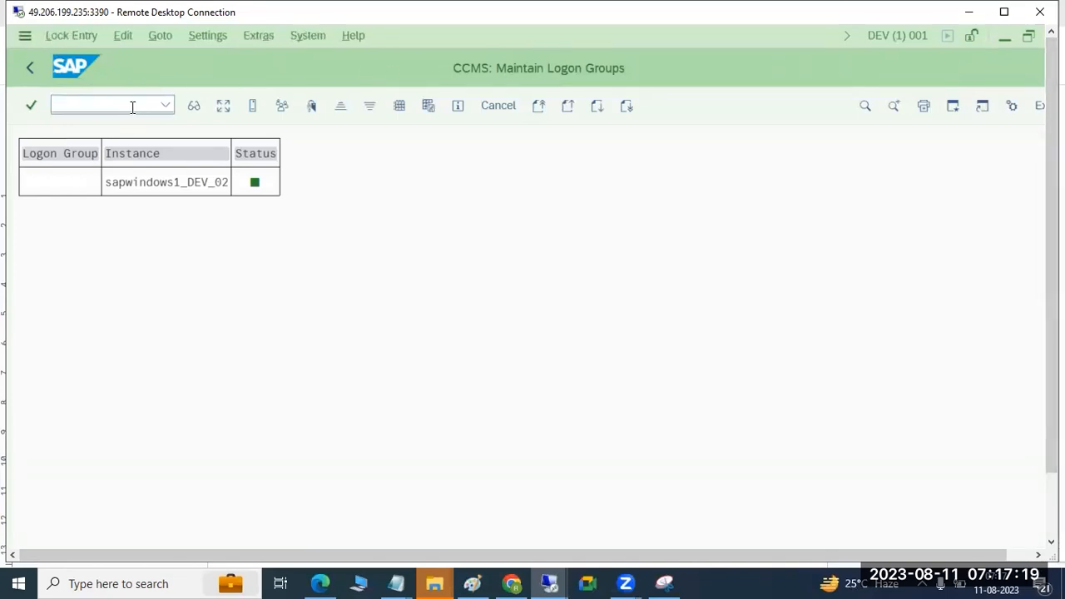
pyautogui.press('Tab')
pyautogui.press('Tab')
pyautogui.press('Delete')
pyautogui.press('Tab')
pyautogui.press('Delete')
pyautogui.click(196, 107)
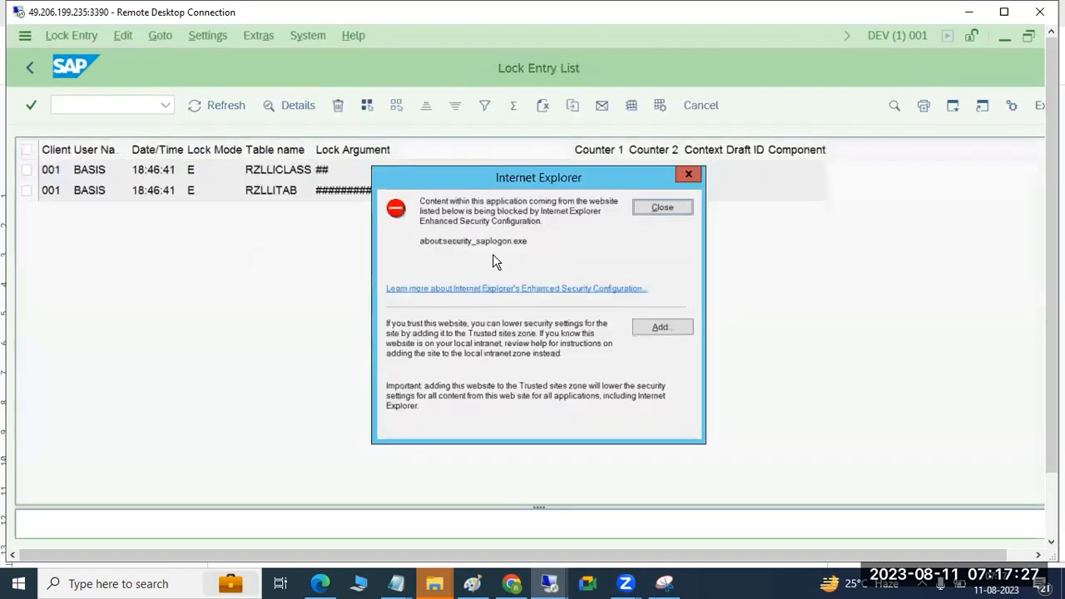
pyautogui.click(655, 205)
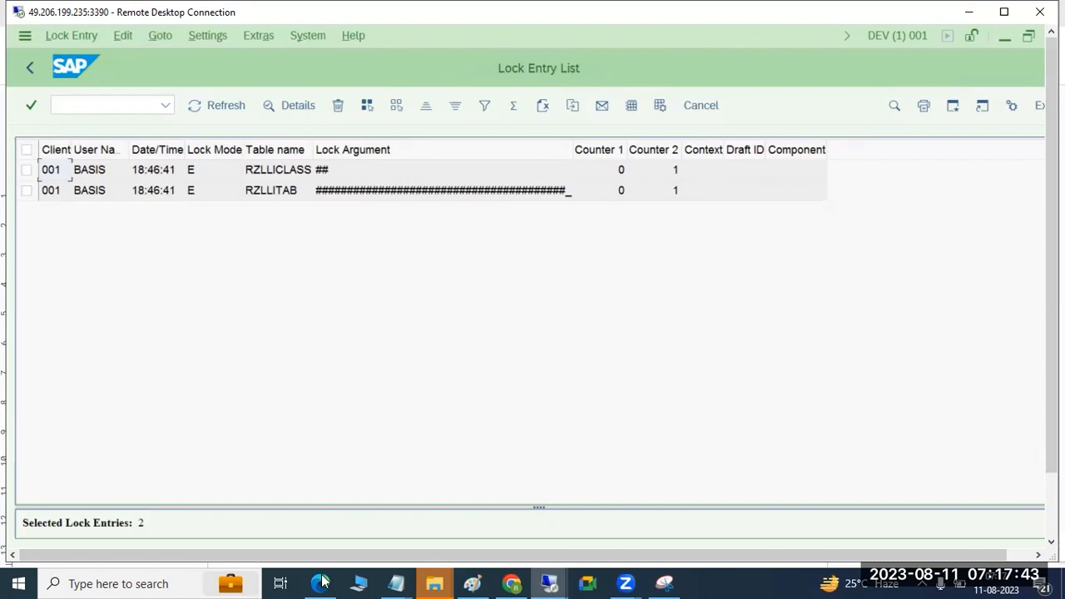
# Step: Check the session with the open Create Assignment dialog and return to the Lock Entry List
pyautogui.moveTo(1052, 431); pyautogui.dragTo(1052, 497)
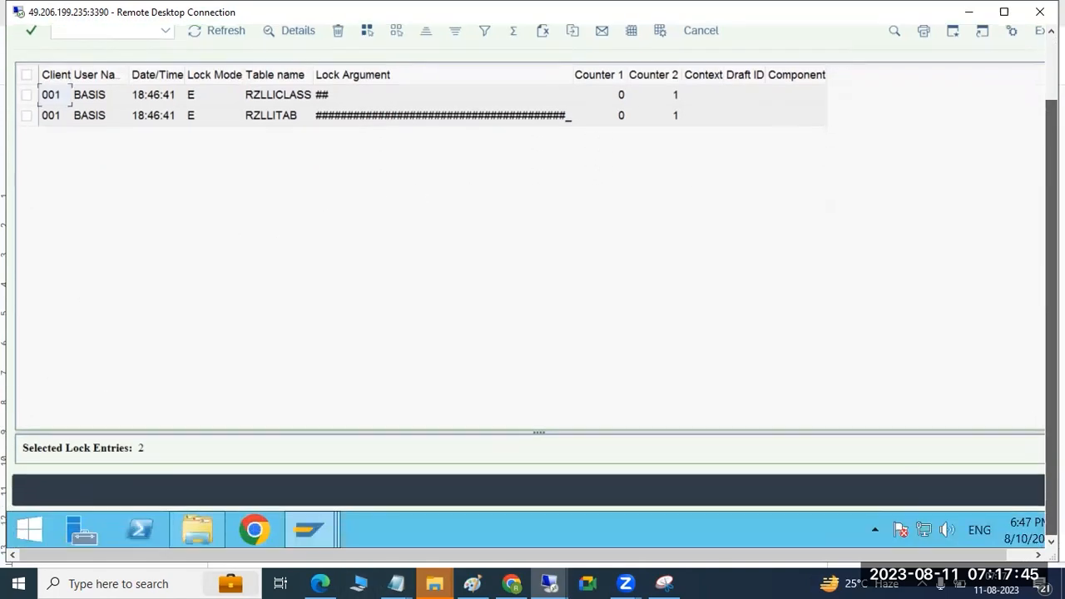
pyautogui.click(301, 524)
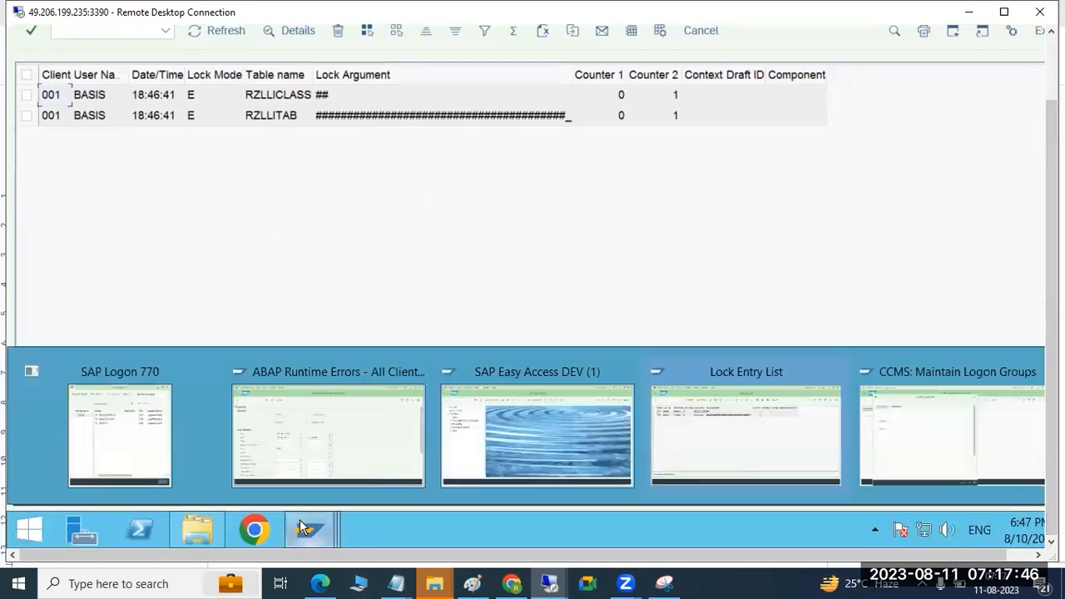
pyautogui.click(927, 414)
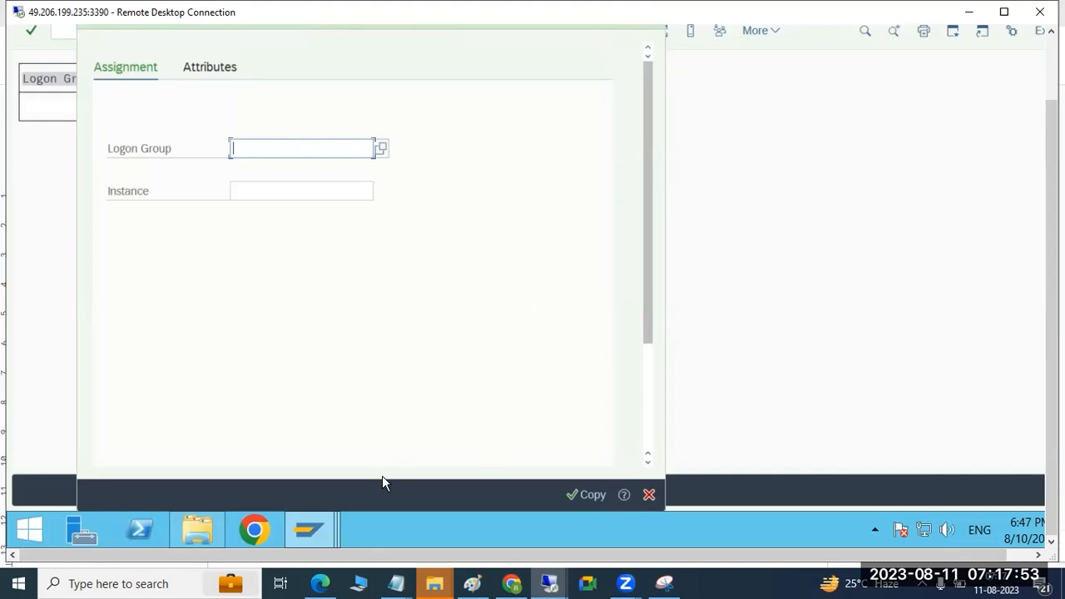
pyautogui.click(292, 531)
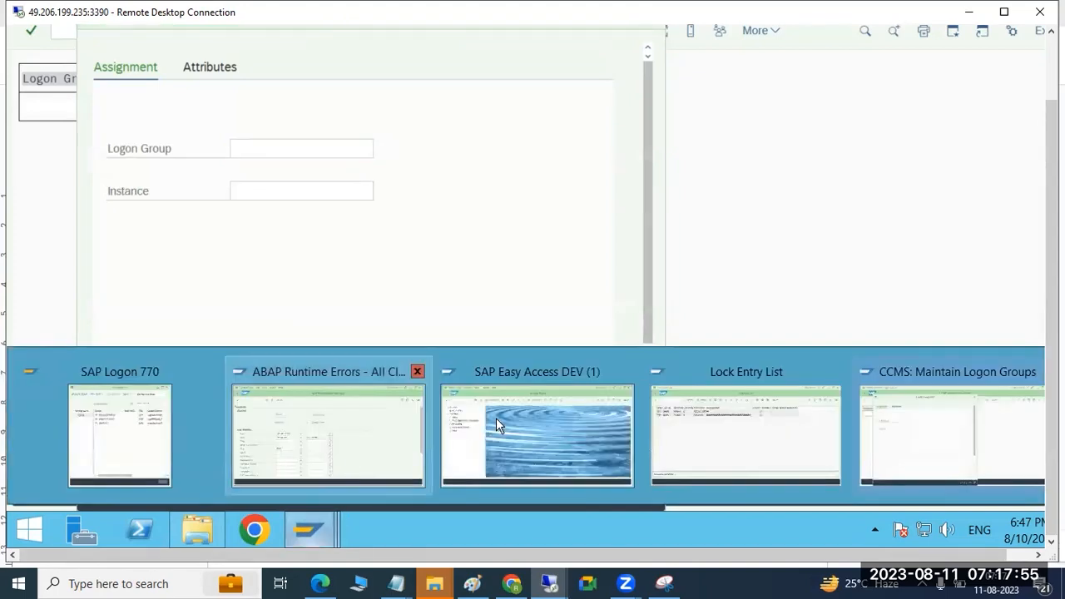
pyautogui.click(730, 435)
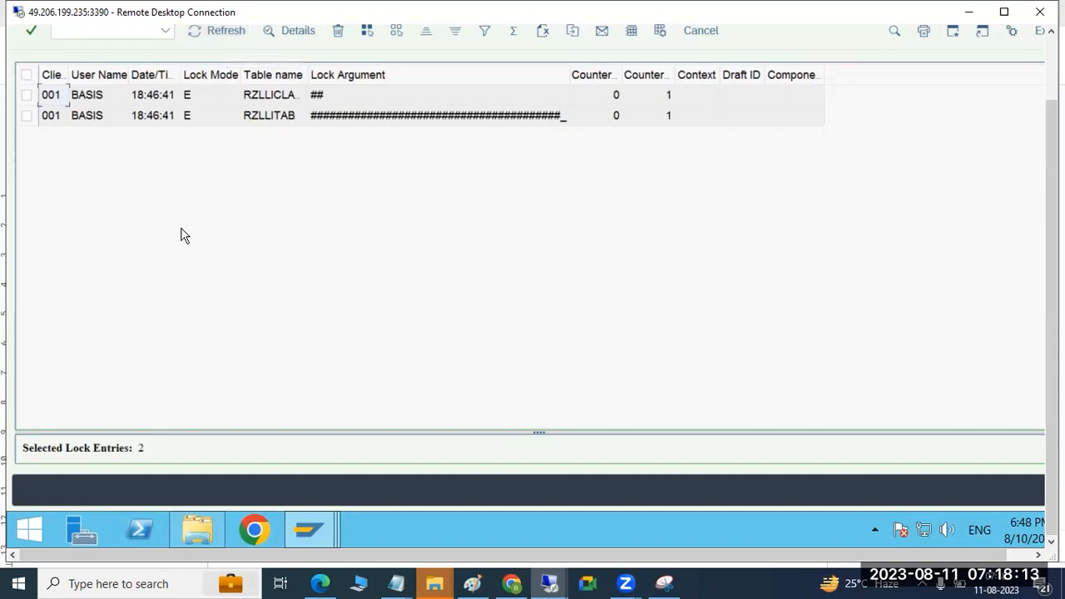
pyautogui.moveTo(1049, 142); pyautogui.dragTo(1047, 77)
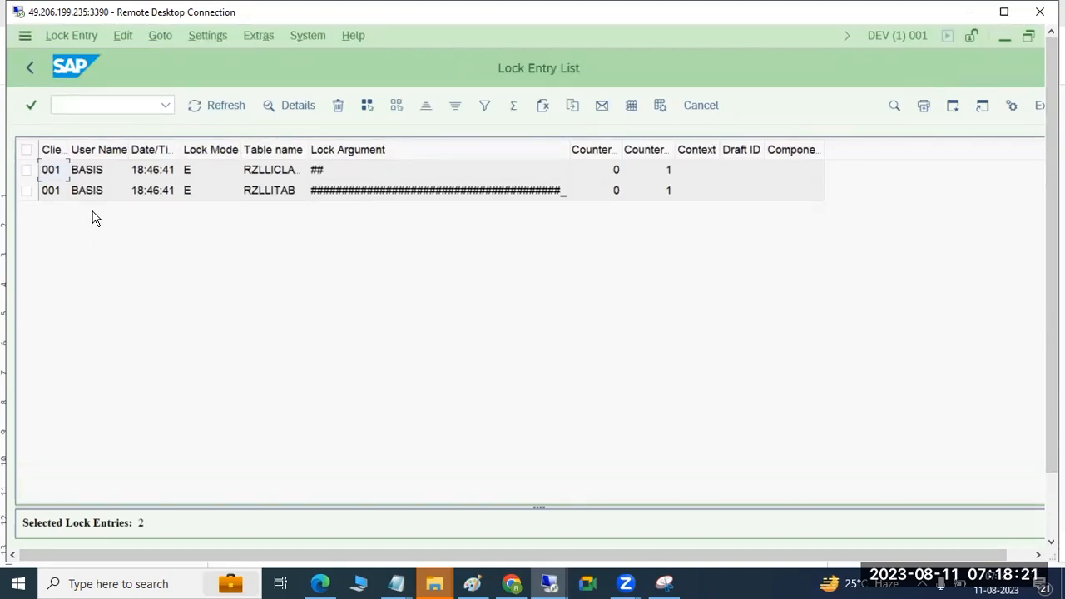
# Step: After a glance at the Paint notes, select all entries in the Lock Entry List and delete them, confirming the deletion
pyautogui.click(471, 582)
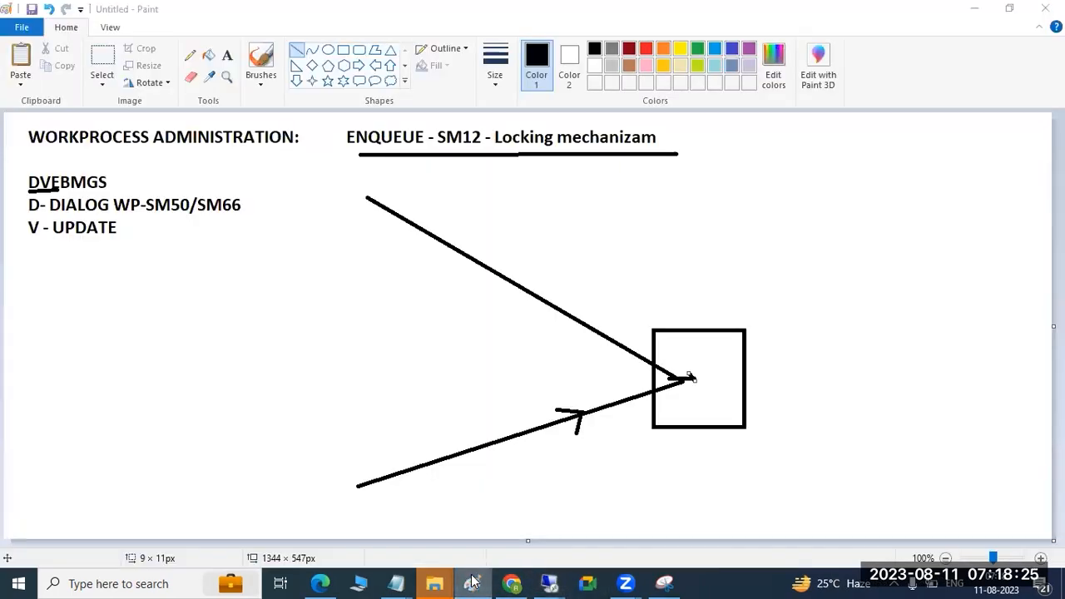
pyautogui.click(472, 582)
pyautogui.click(26, 150)
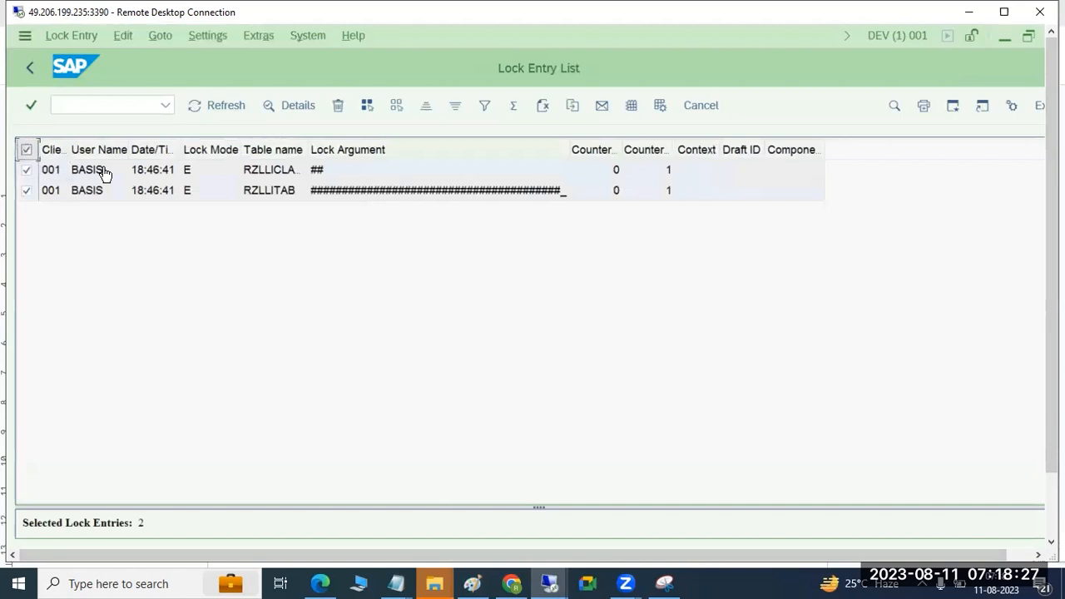
pyautogui.click(339, 110)
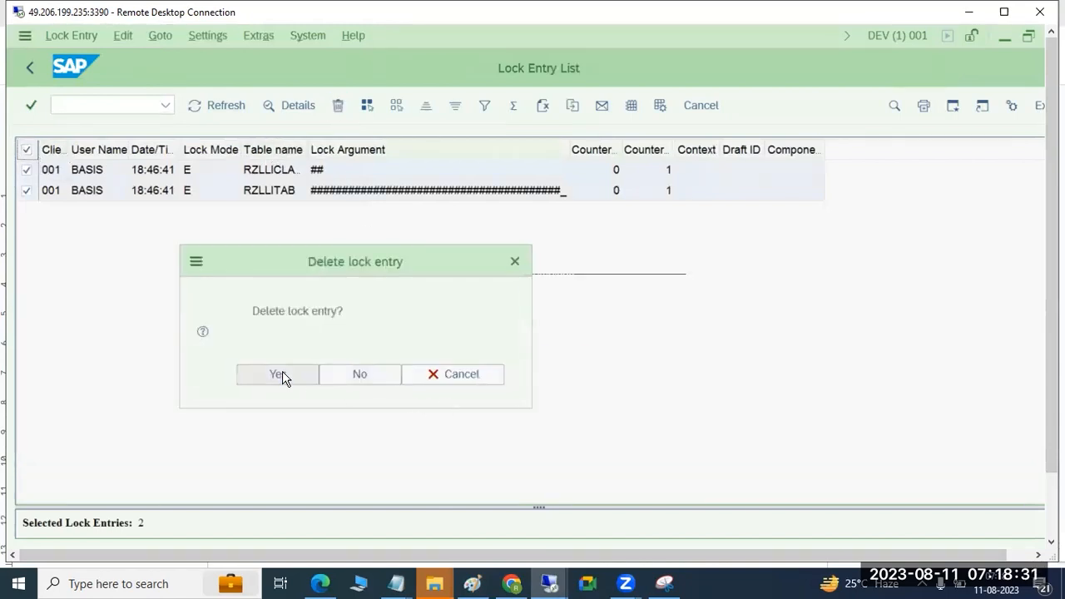
pyautogui.click(282, 374)
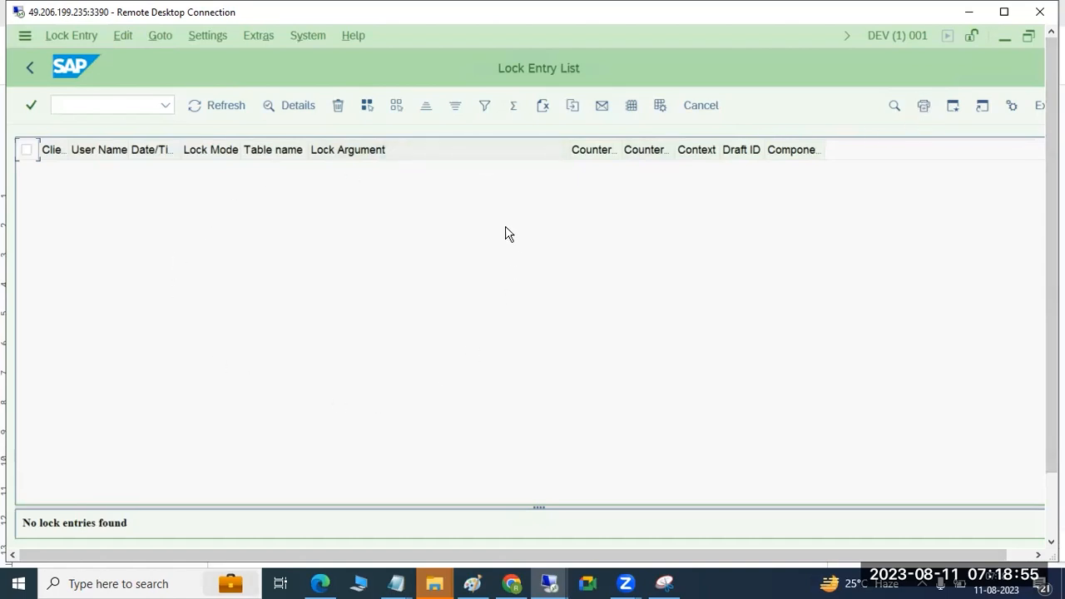
# Step: Review the commands available for lock entries, including Delete and Delete All, without running any of them
pyautogui.click(72, 37)
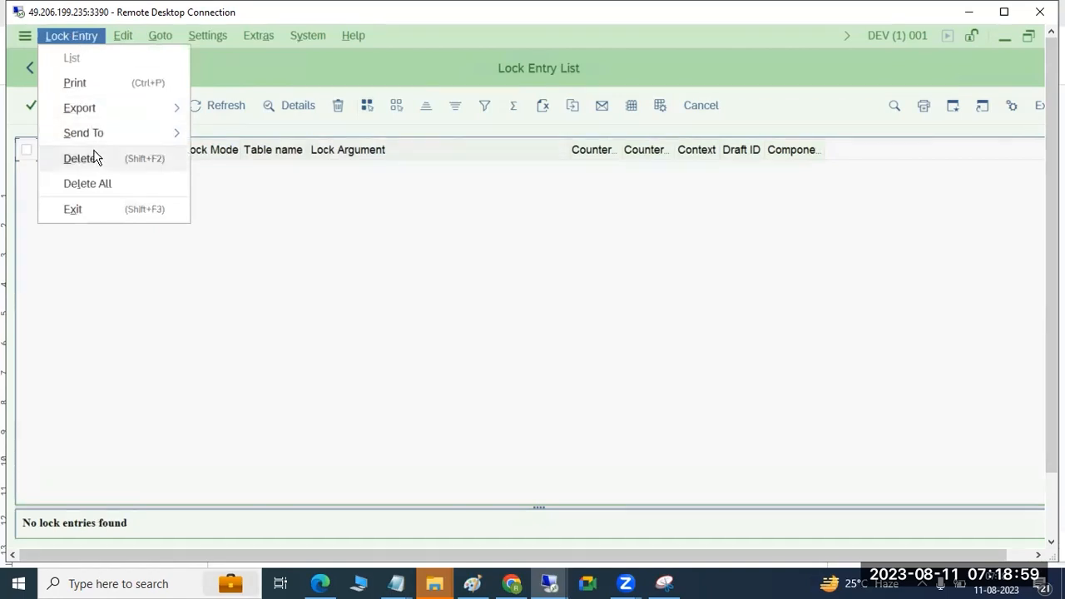
pyautogui.press('Right')
pyautogui.press('Right')
pyautogui.press('Right')
pyautogui.press('Right')
pyautogui.press('Right')
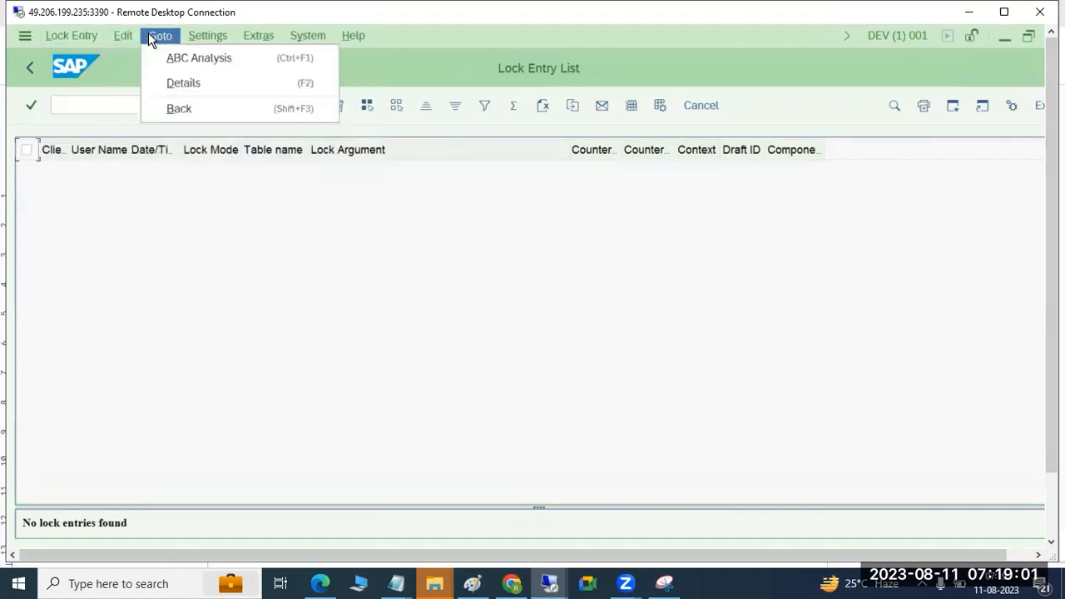
pyautogui.press('Left')
pyautogui.press('Left')
pyautogui.press('Left')
pyautogui.press('Left')
pyautogui.press('Left')
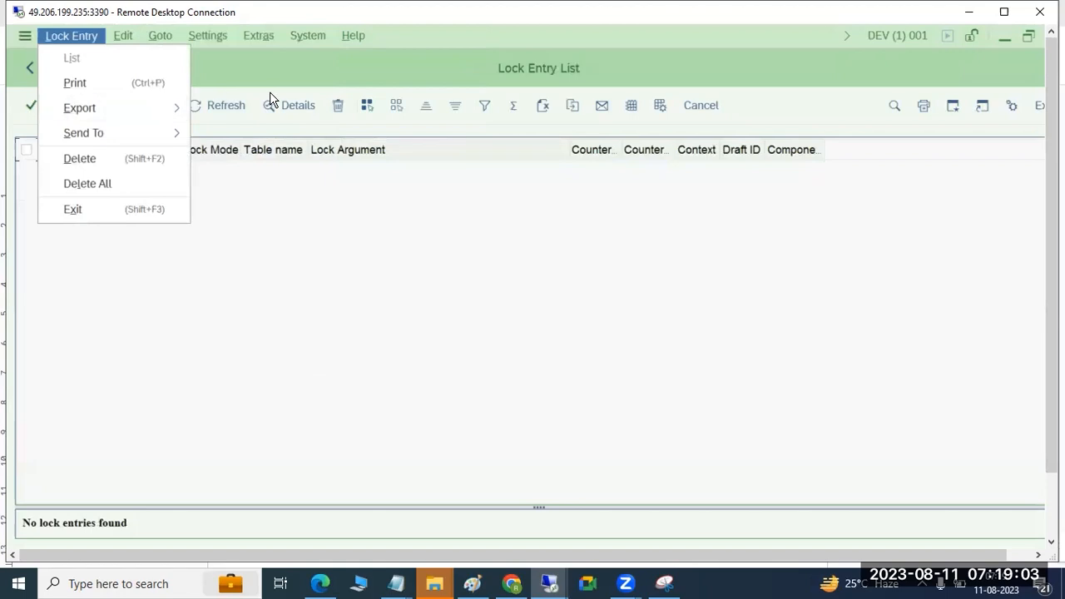
pyautogui.press('Escape')
pyautogui.press('Escape')
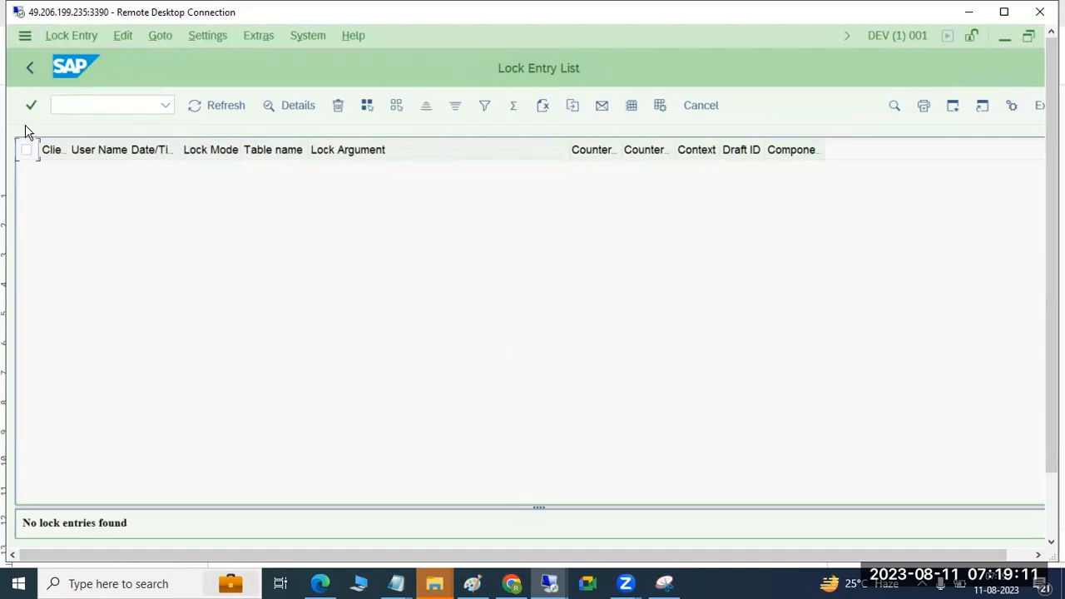
# Step: Leave the lock entry screens for SAP Easy Access and run transaction SMLG in the first DEV session
pyautogui.click(27, 70)
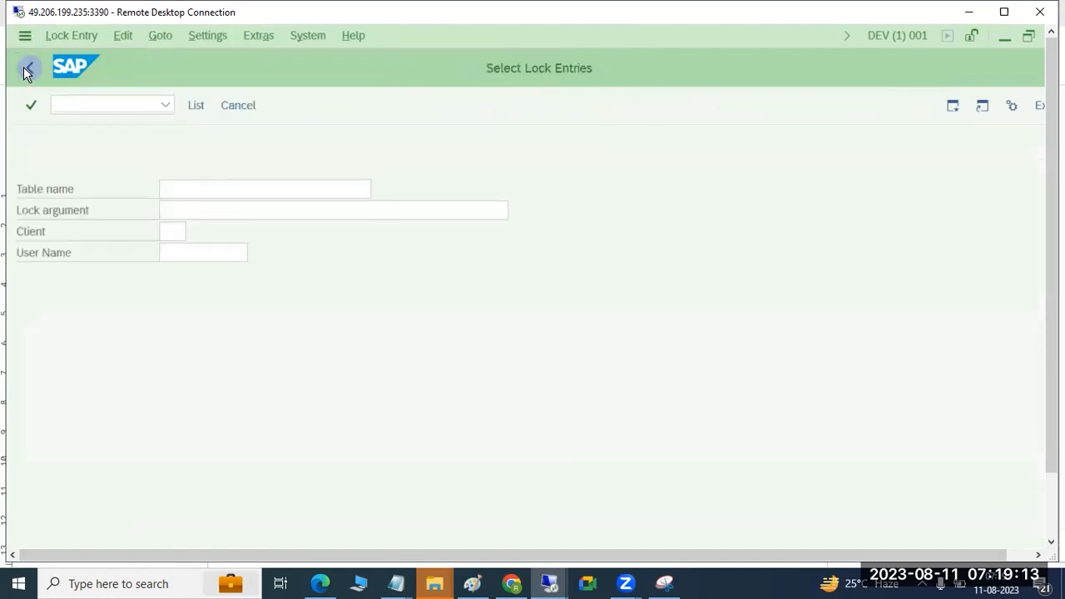
pyautogui.click(27, 70)
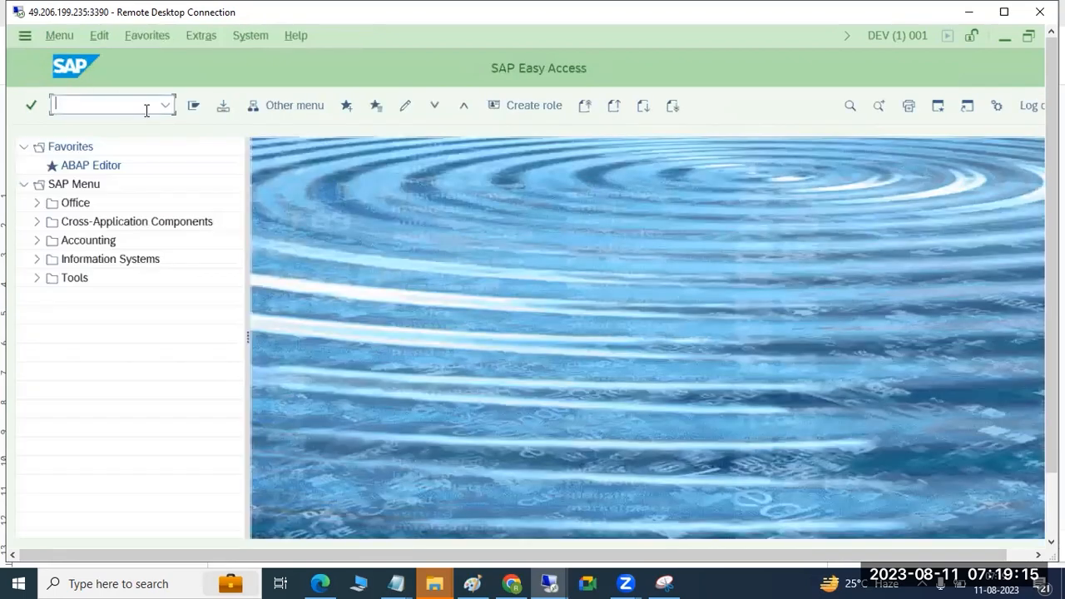
pyautogui.moveTo(1052, 250); pyautogui.dragTo(1052, 321)
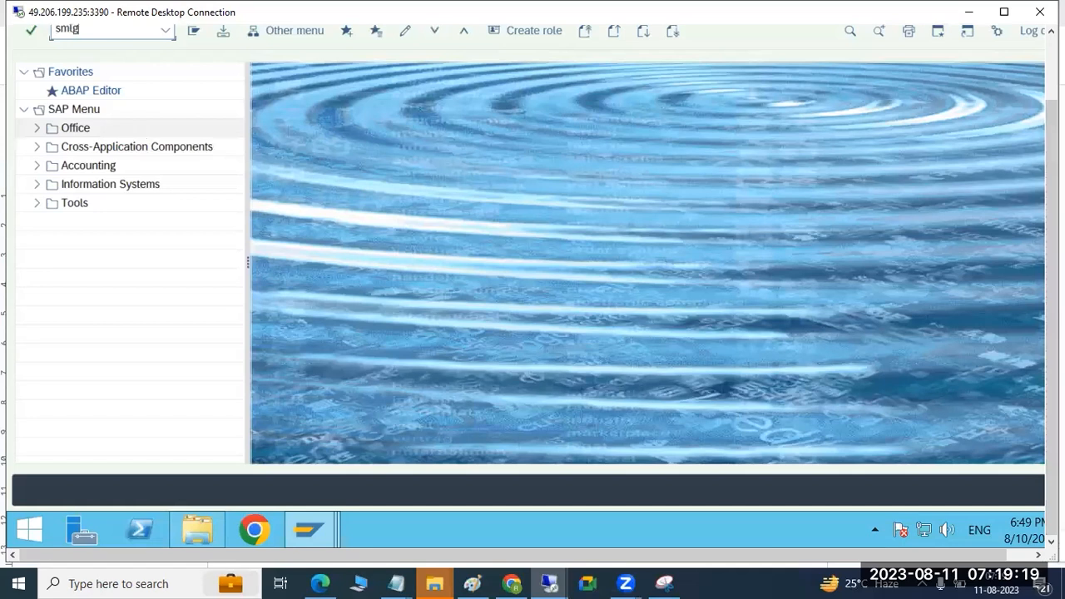
pyautogui.press('Return')
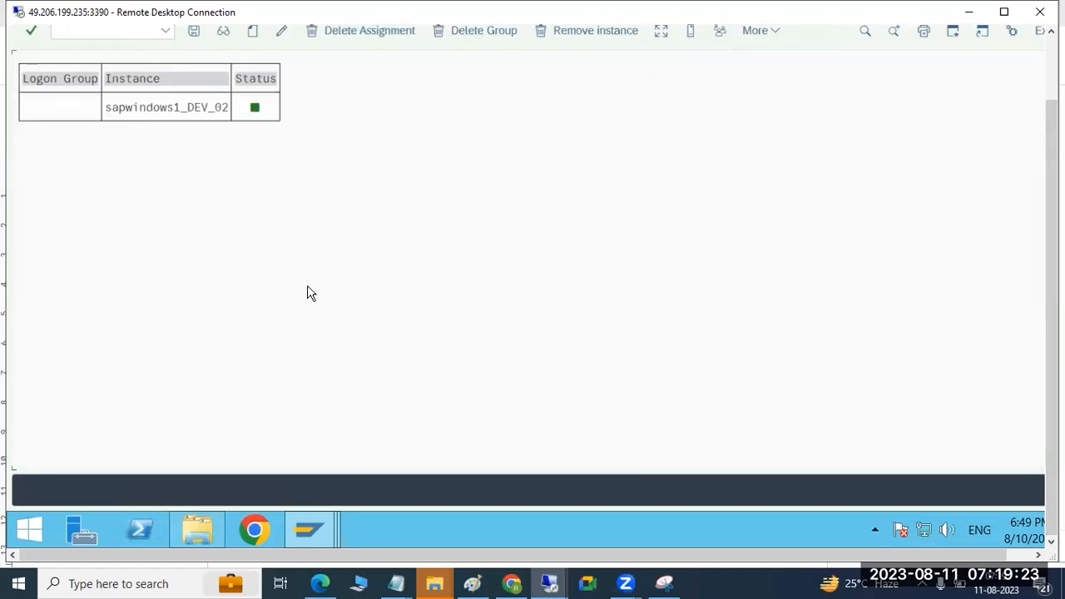
# Step: Close the open assignment dialog in the second DEV session and return to the logon groups in the first session
pyautogui.moveTo(315, 518)
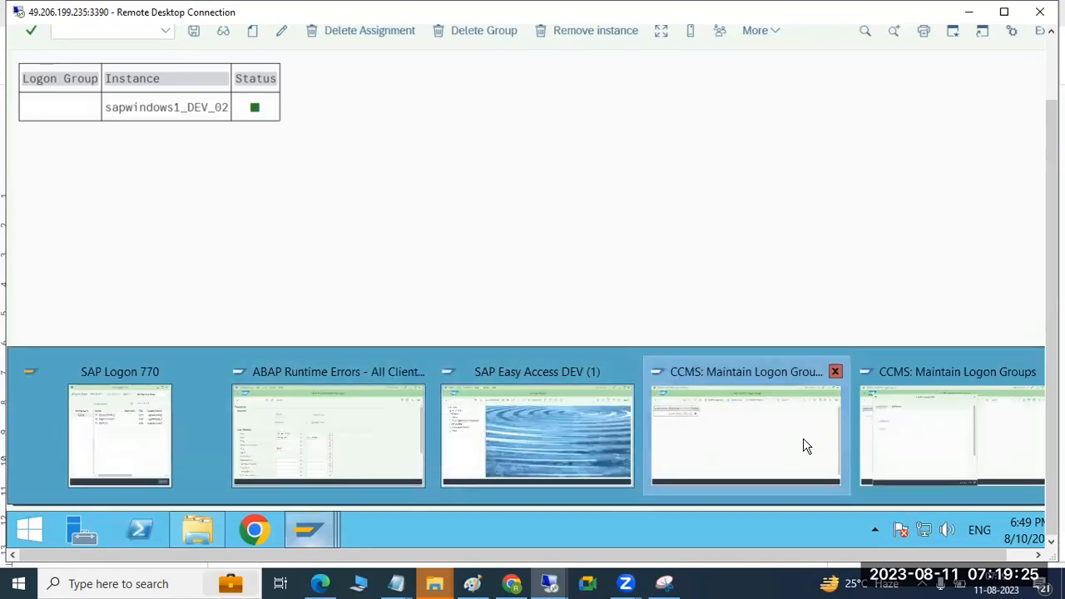
pyautogui.click(903, 432)
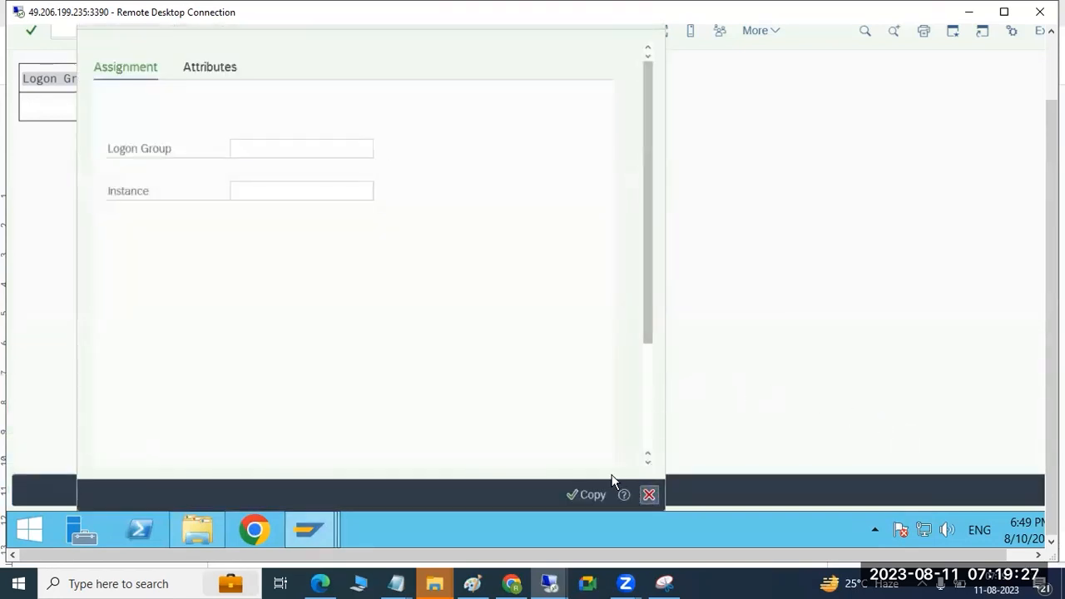
pyautogui.moveTo(316, 520)
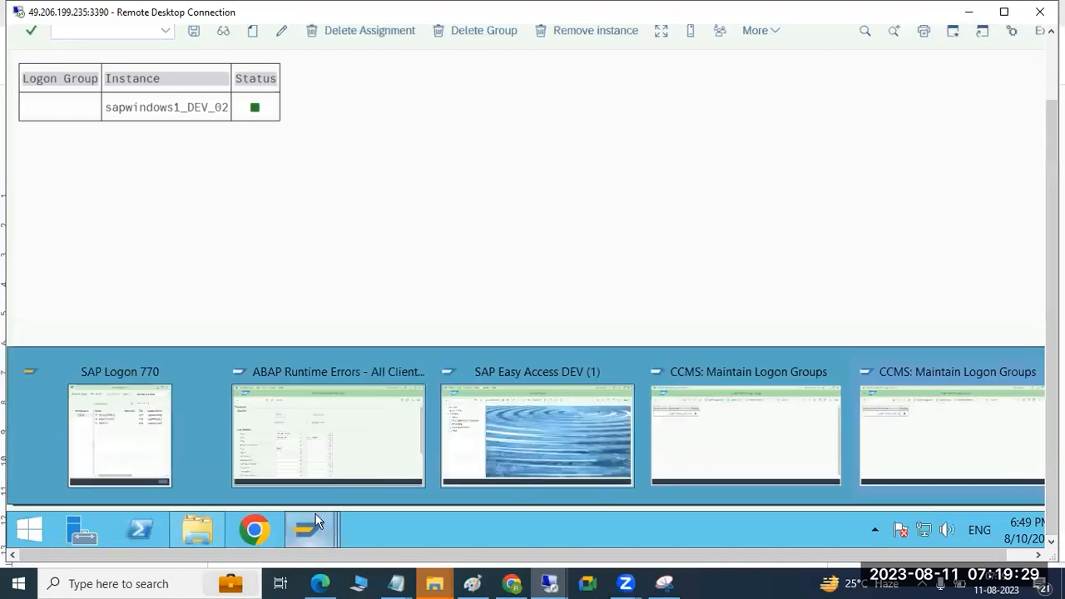
pyautogui.click(669, 444)
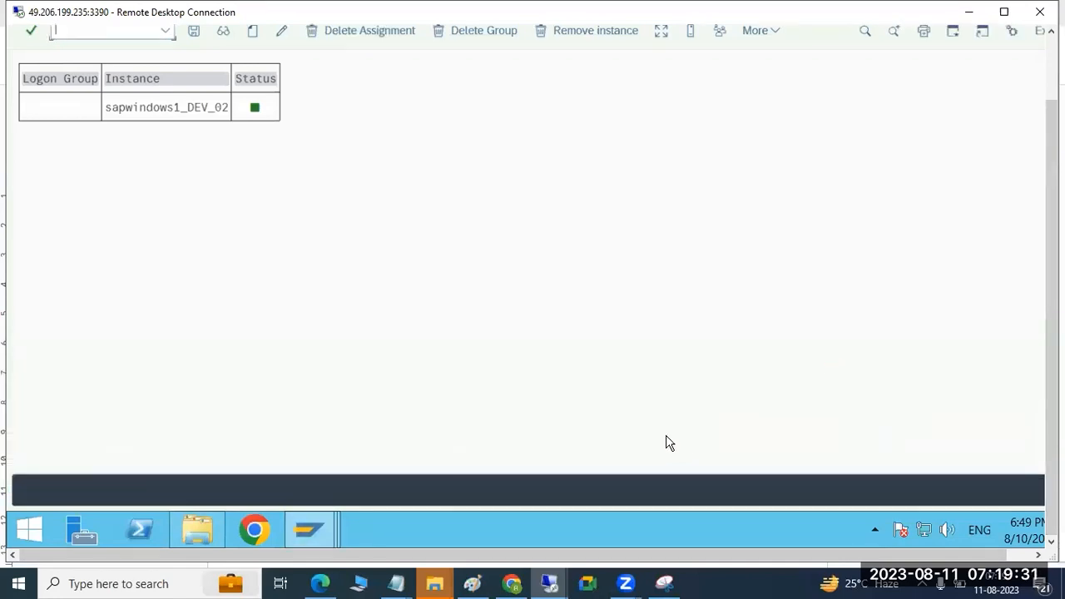
# Step: Try to create a logon group assignment in the second DEV session and exit to SAP Easy Access
pyautogui.moveTo(307, 519)
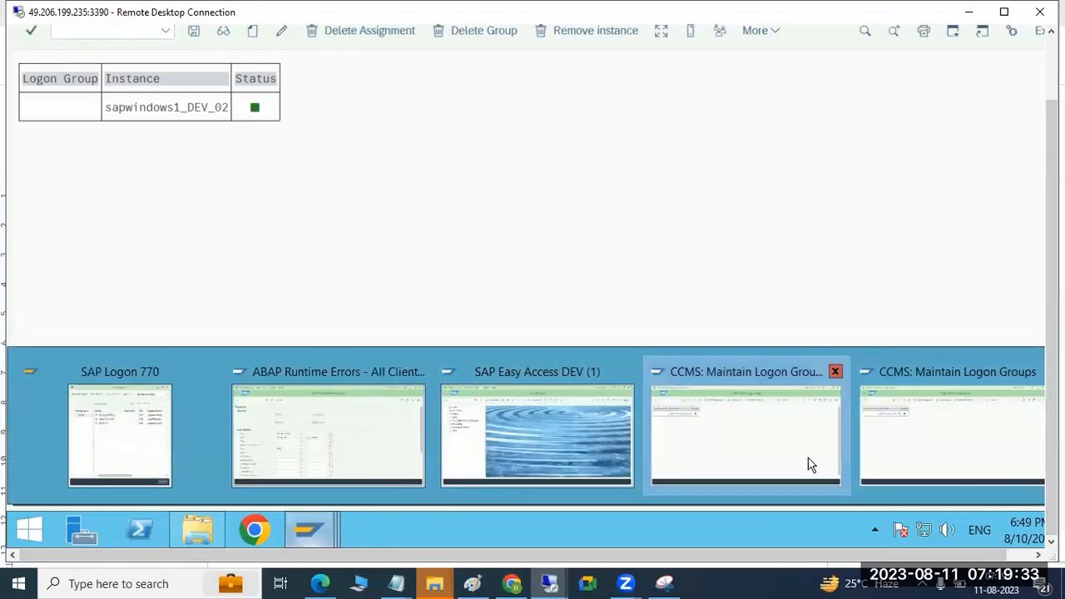
pyautogui.click(921, 422)
pyautogui.moveTo(1052, 361); pyautogui.dragTo(1052, 283)
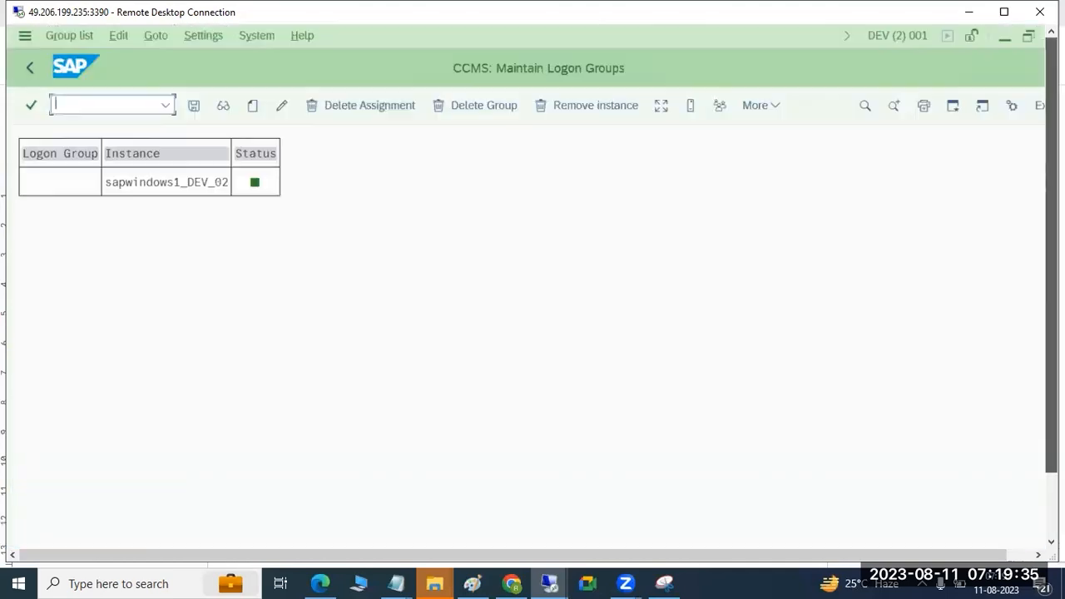
pyautogui.click(252, 114)
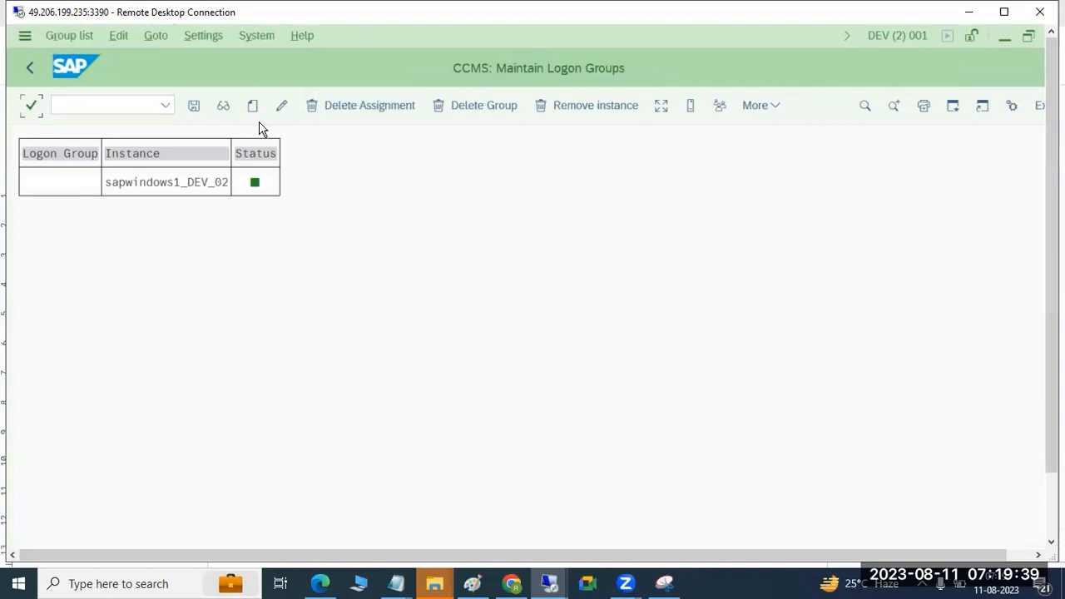
pyautogui.click(23, 72)
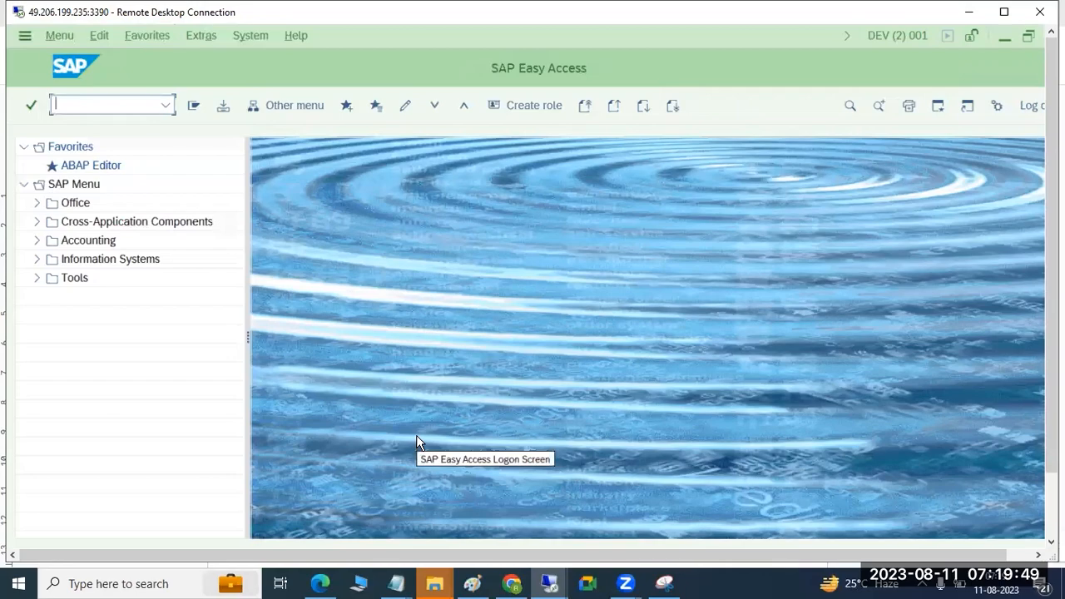
# Step: Switch to the Paint notes and activate the Text tool
pyautogui.click(471, 584)
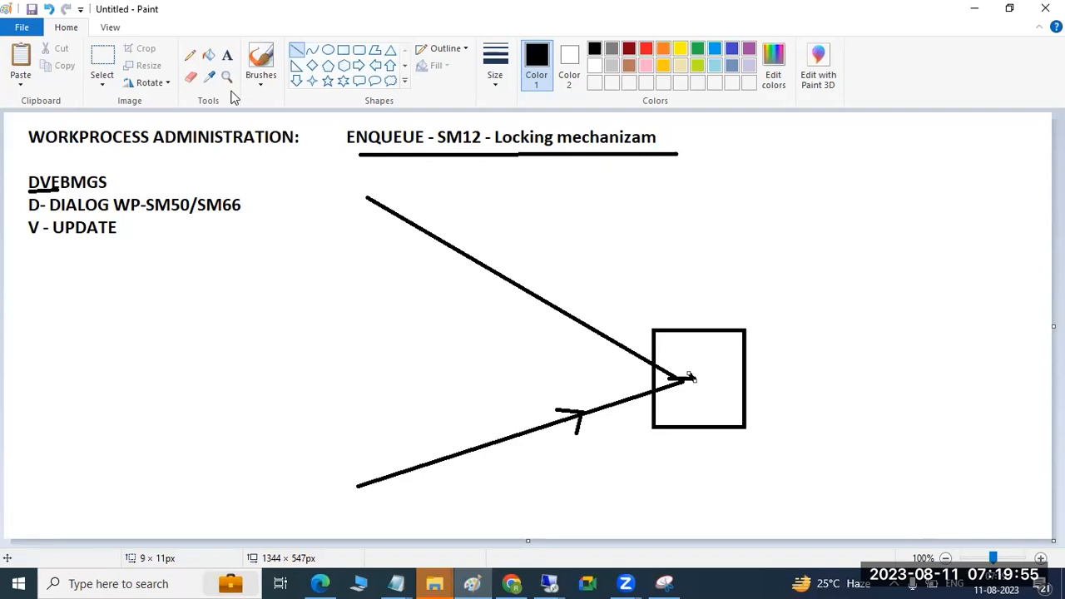
pyautogui.click(226, 56)
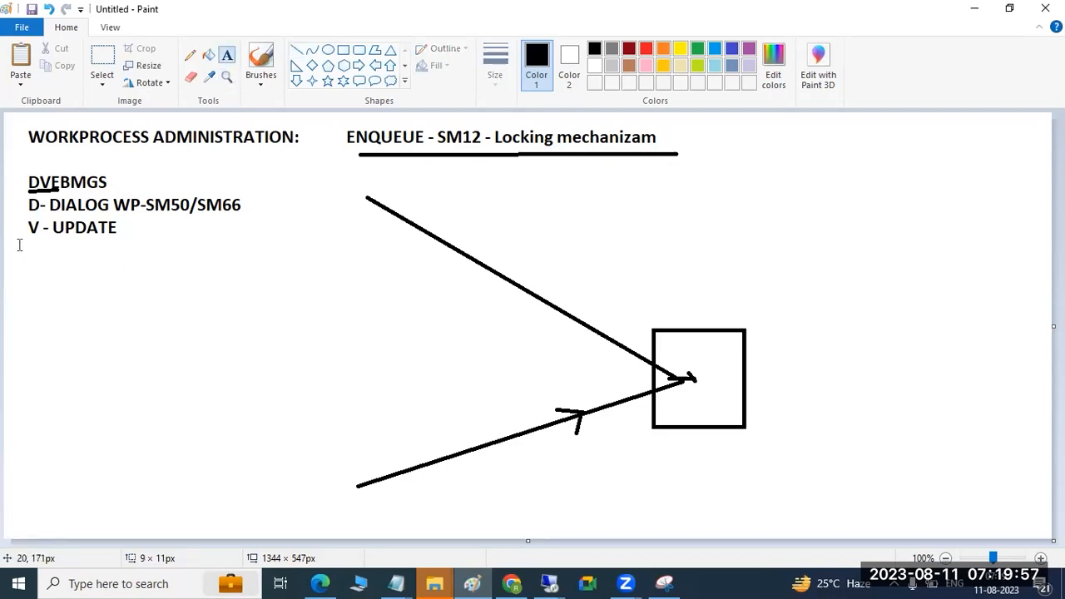
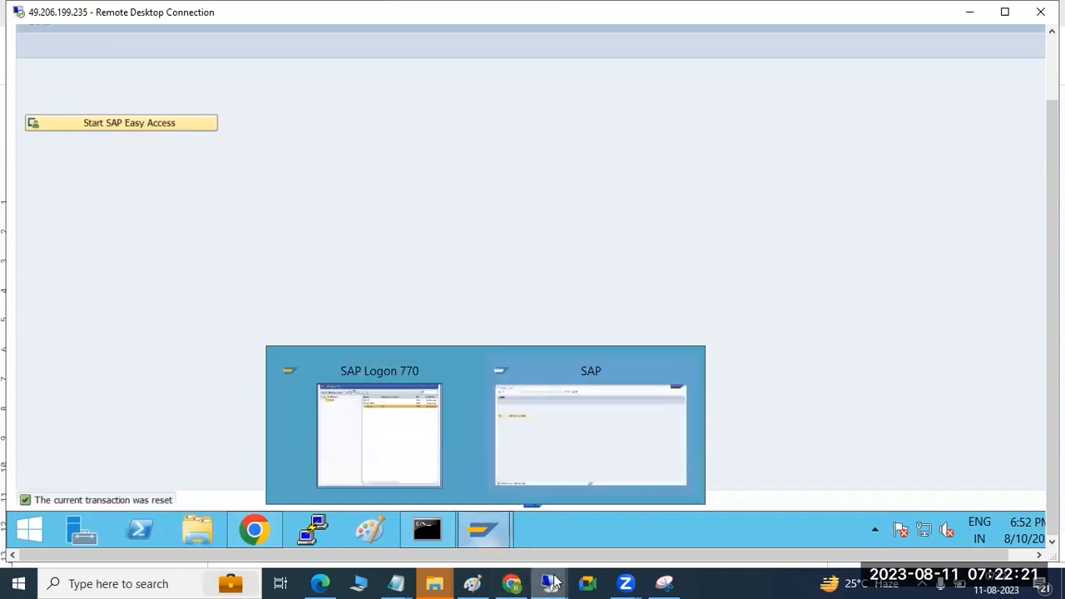
pyautogui.moveTo(542, 573)
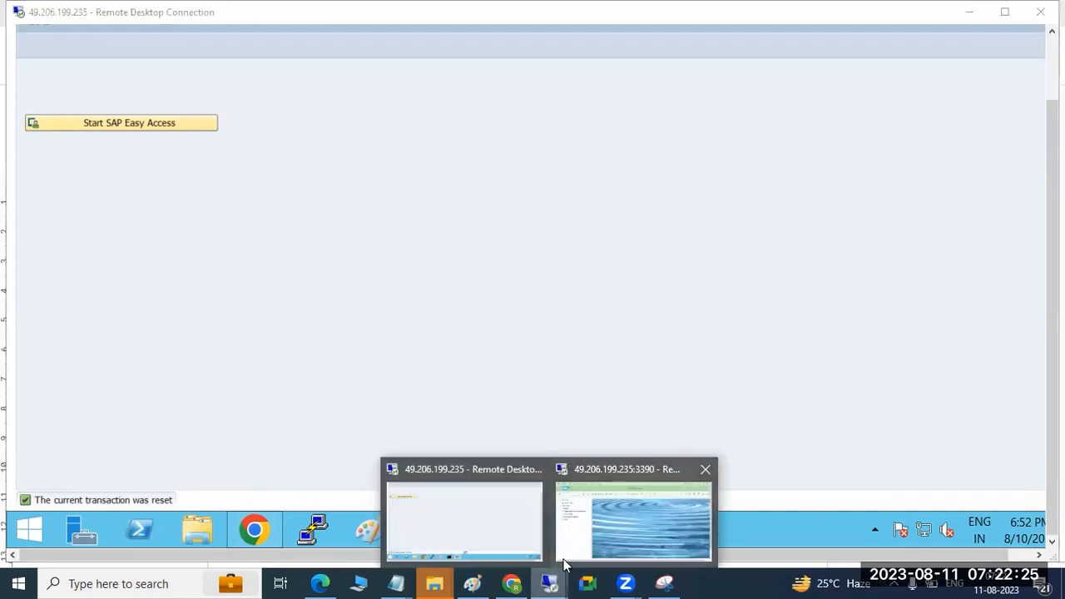
pyautogui.click(491, 505)
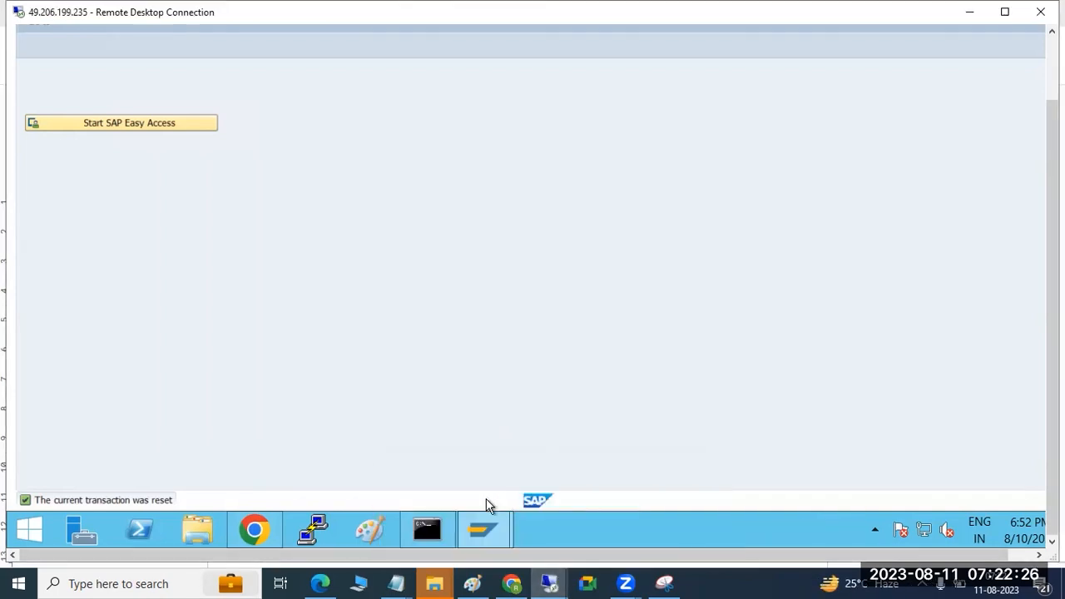
pyautogui.click(262, 526)
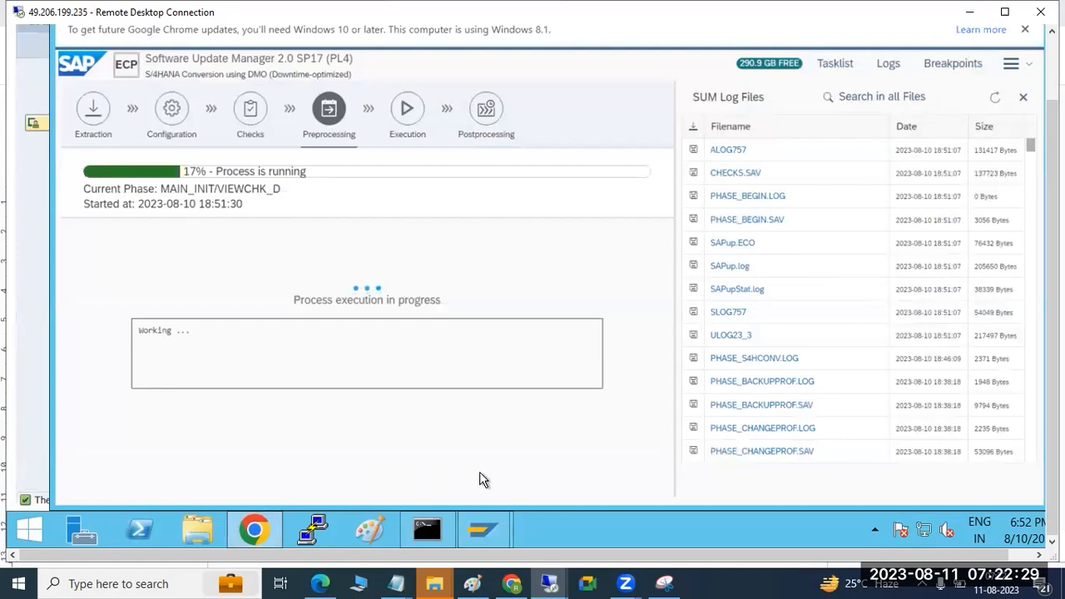
# Step: Run transaction SM12 in the second DEV session on the other remote desktop, list the lock entries and close the Internet Explorer security dialog
pyautogui.moveTo(562, 581)
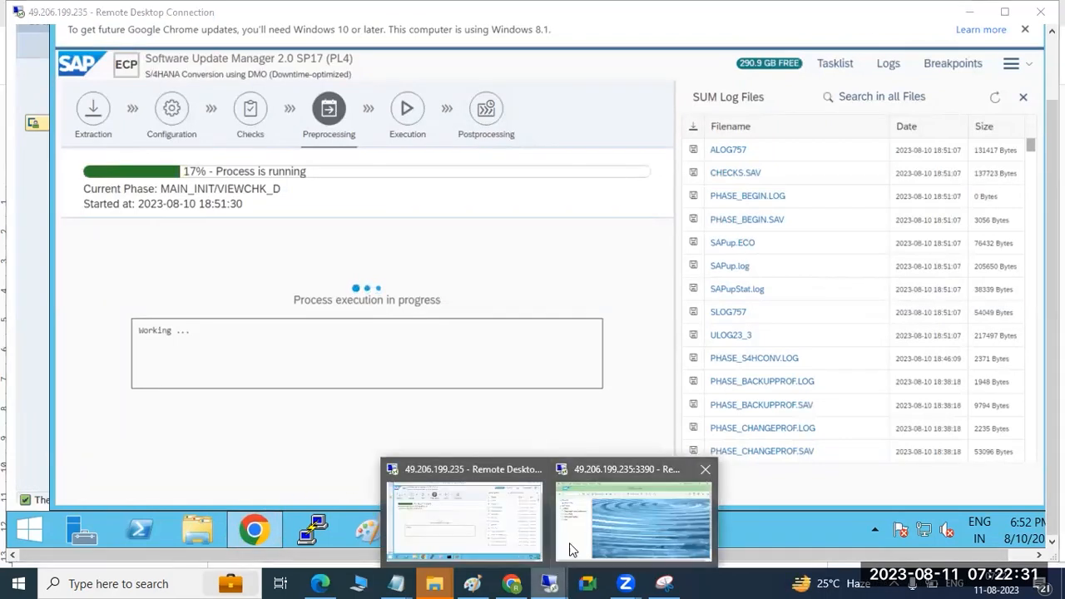
pyautogui.click(570, 551)
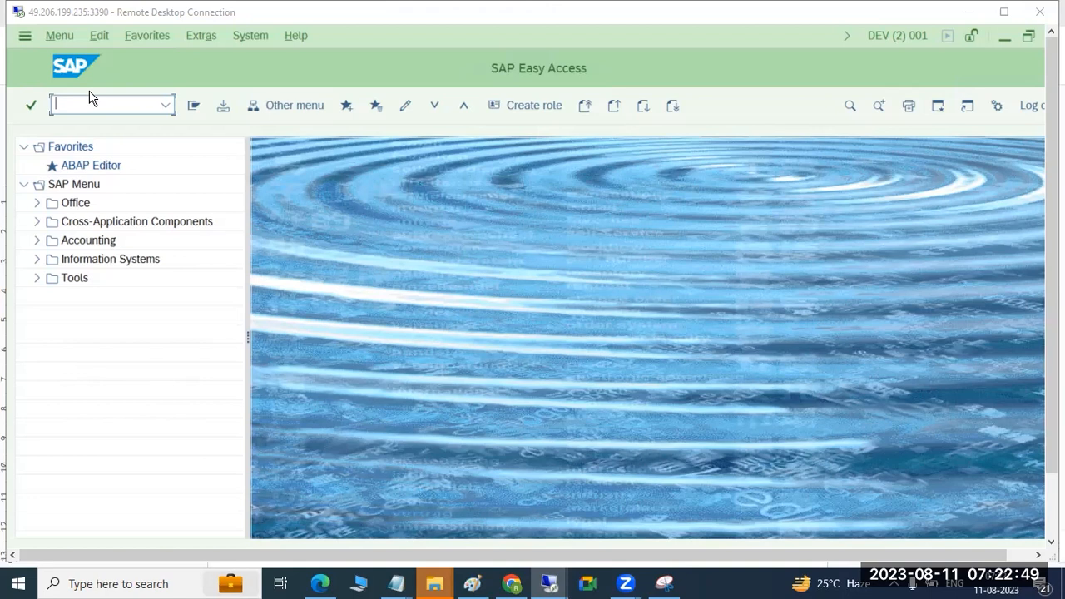
pyautogui.write('se11')
pyautogui.press('Return')
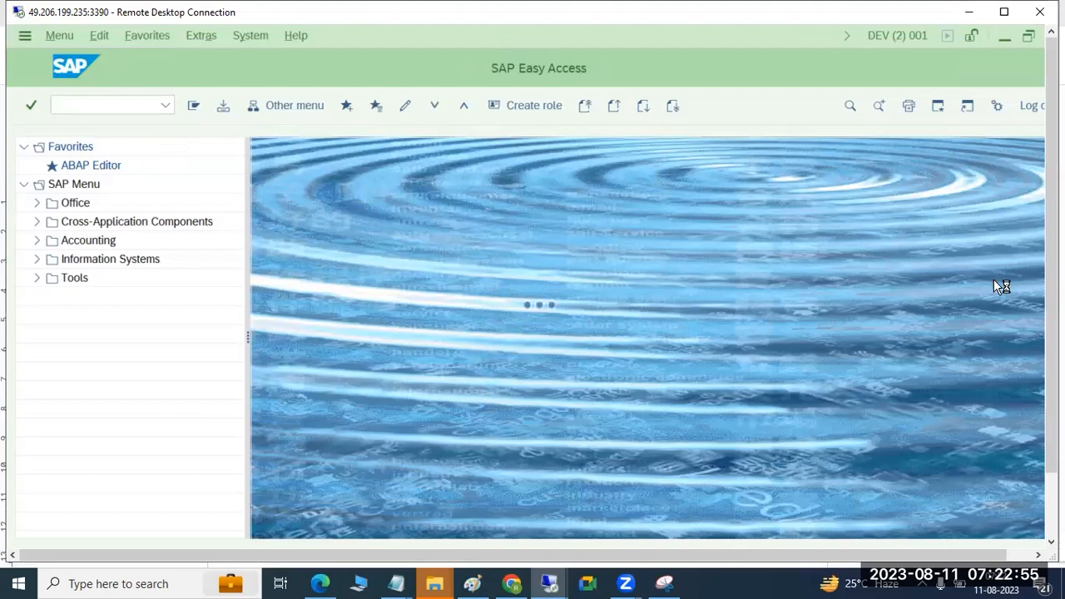
pyautogui.moveTo(1052, 335); pyautogui.dragTo(1052, 416)
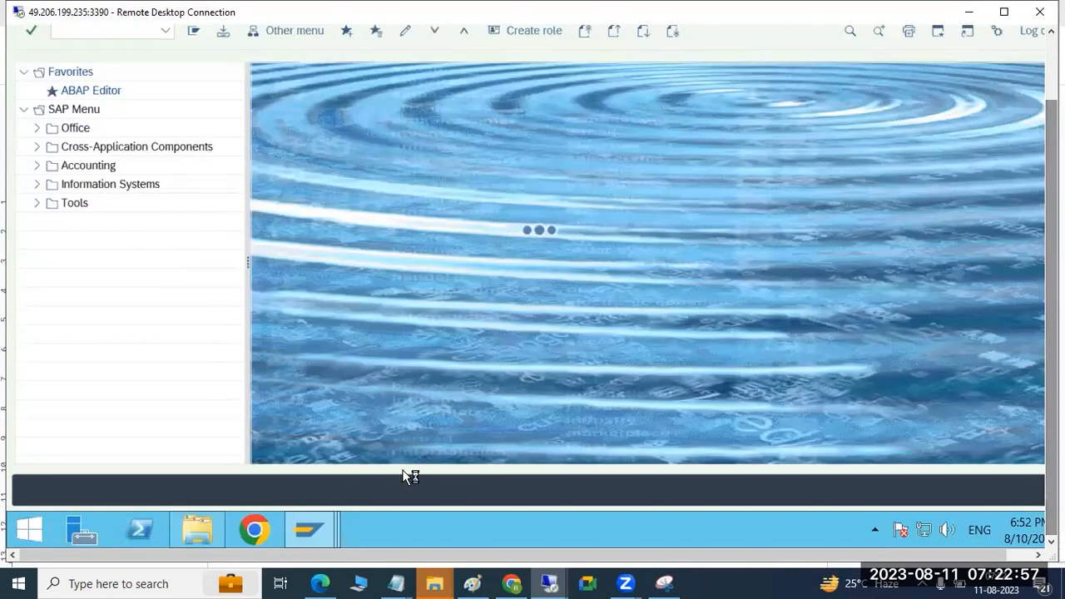
pyautogui.moveTo(312, 524)
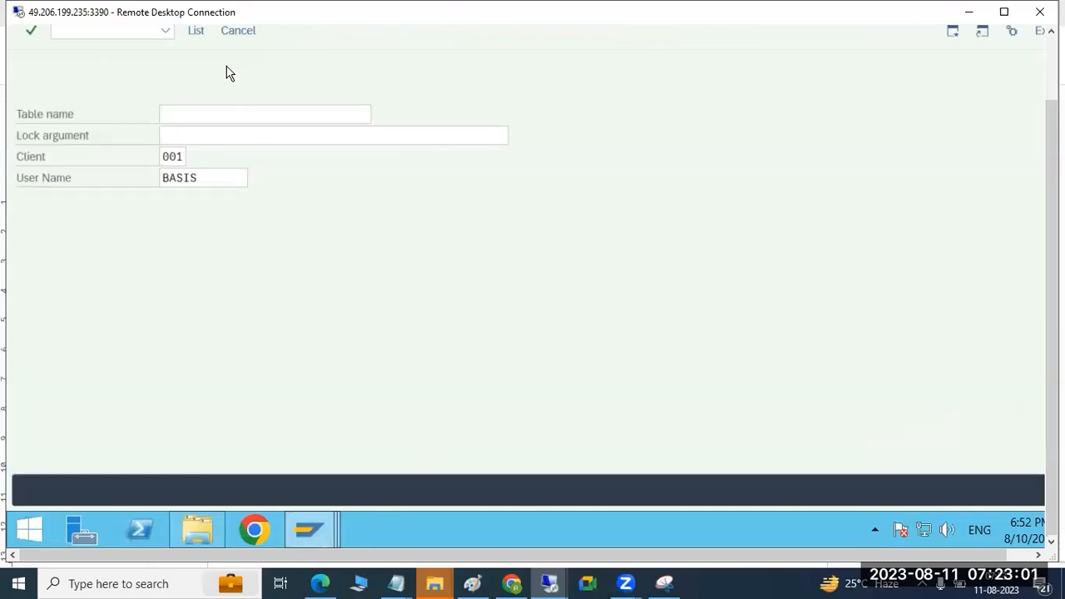
pyautogui.press('Return')
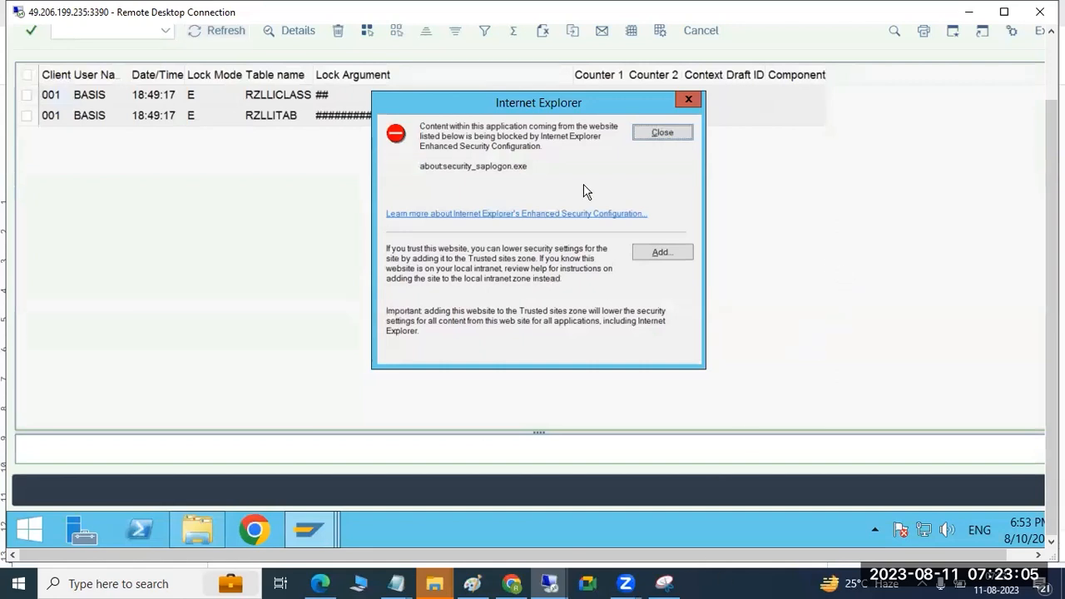
pyautogui.click(648, 134)
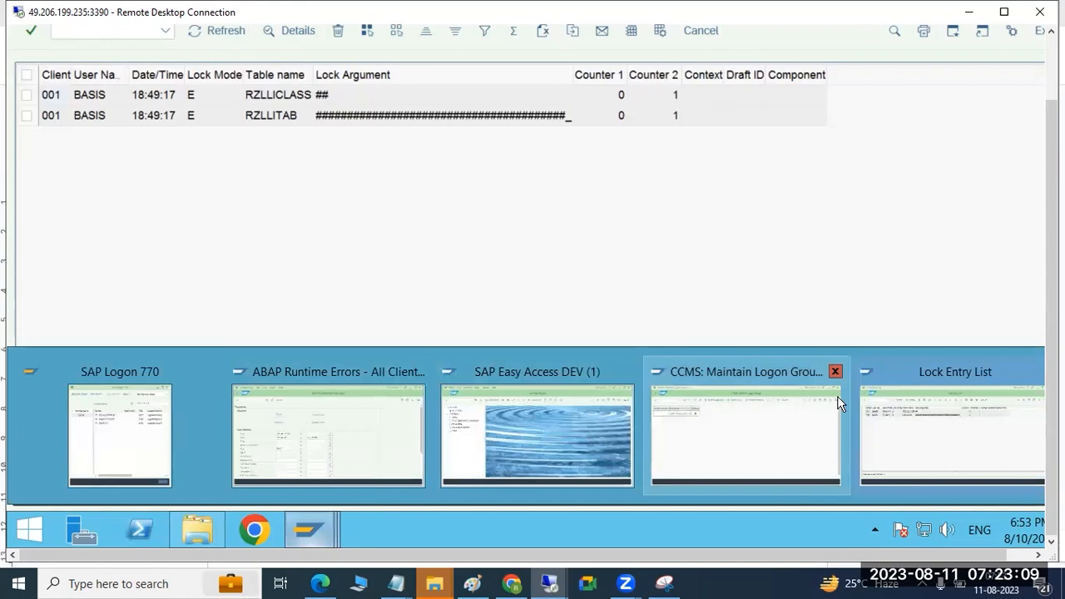
# Step: Leave the logon group maintenance in the first DEV session and return to SAP Easy Access
pyautogui.click(876, 388)
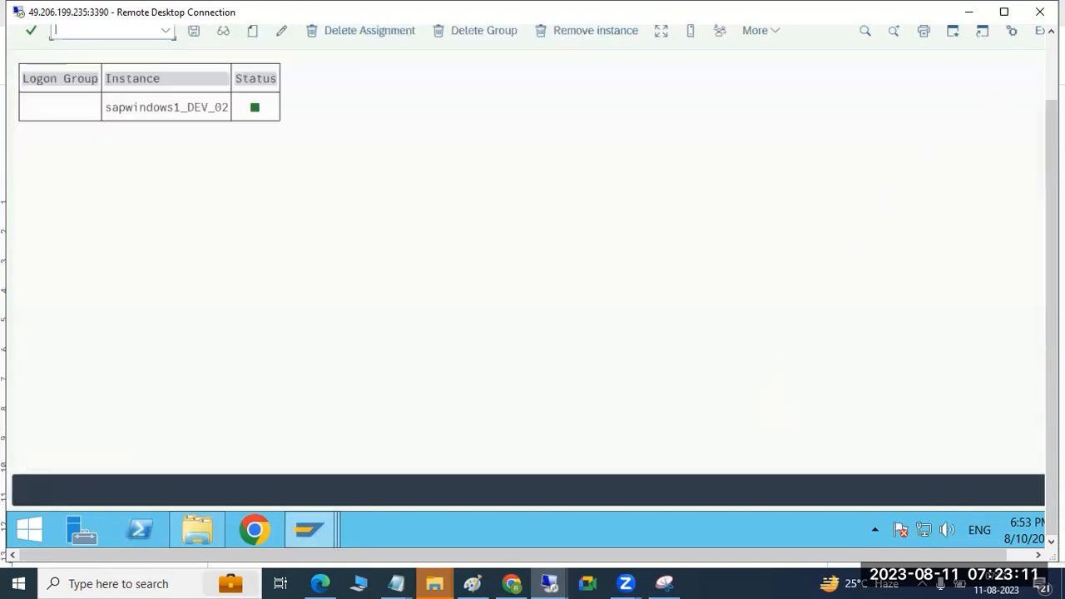
pyautogui.click(1052, 62)
pyautogui.click(27, 63)
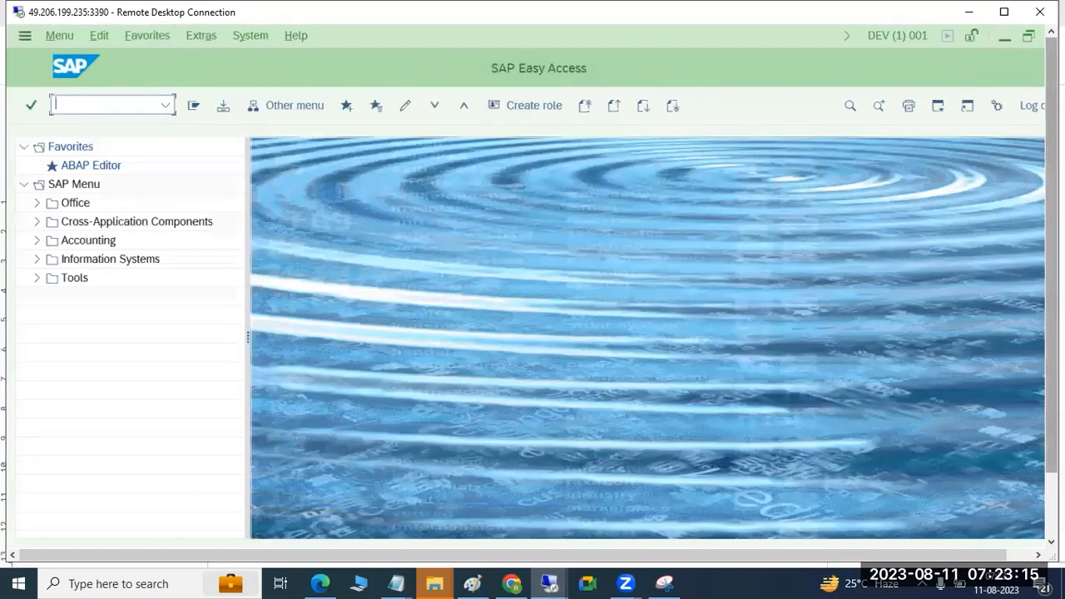
# Step: Return from the lock entry list to the lock selection screen in the second DEV session and minimise that remote desktop
pyautogui.click(1052, 508)
pyautogui.click(304, 522)
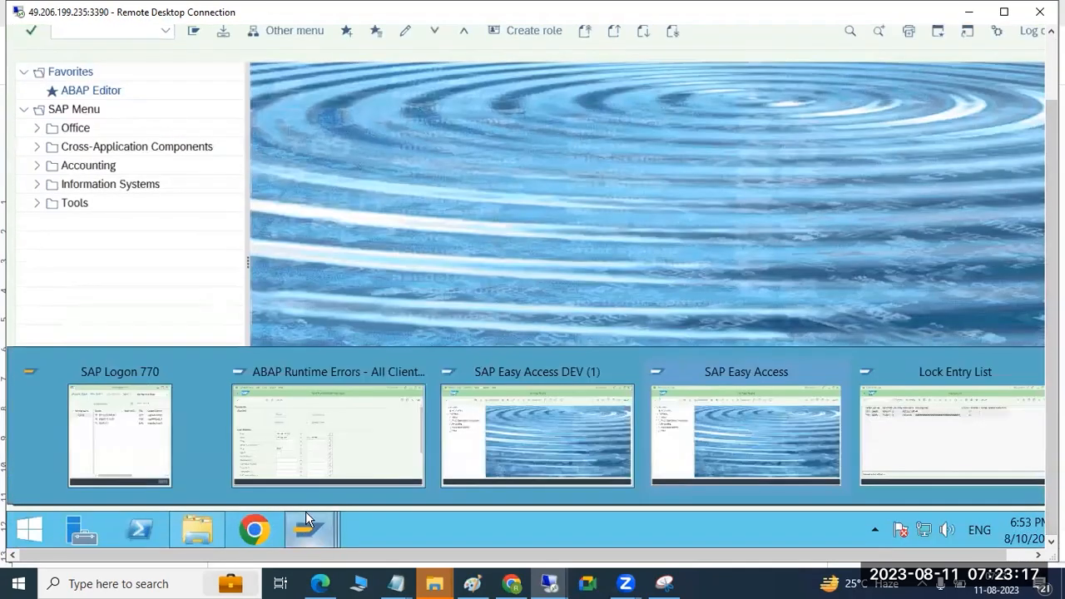
pyautogui.click(935, 416)
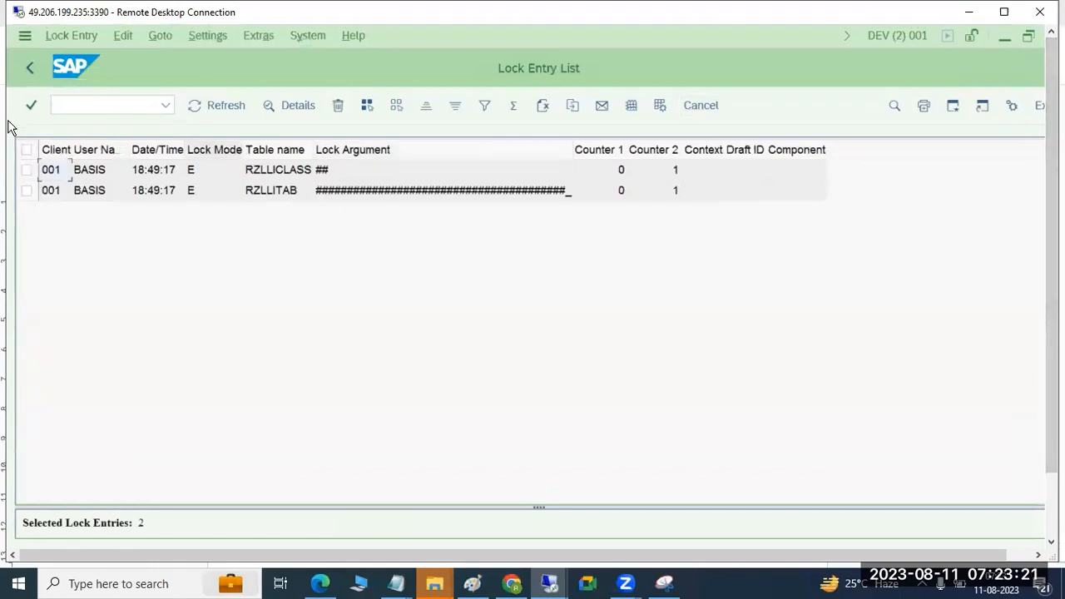
pyautogui.click(29, 66)
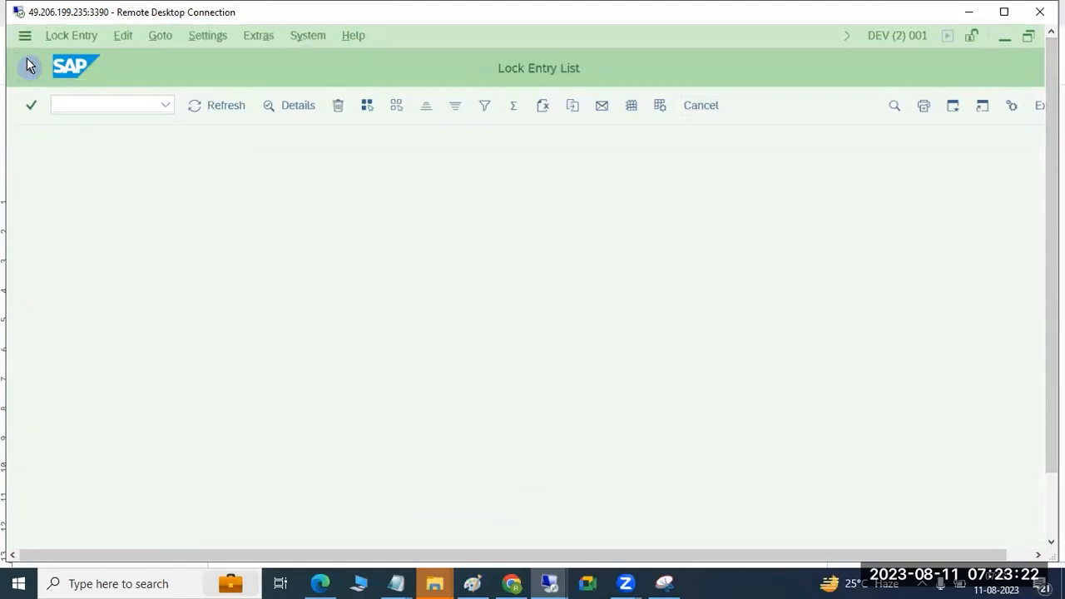
pyautogui.click(970, 13)
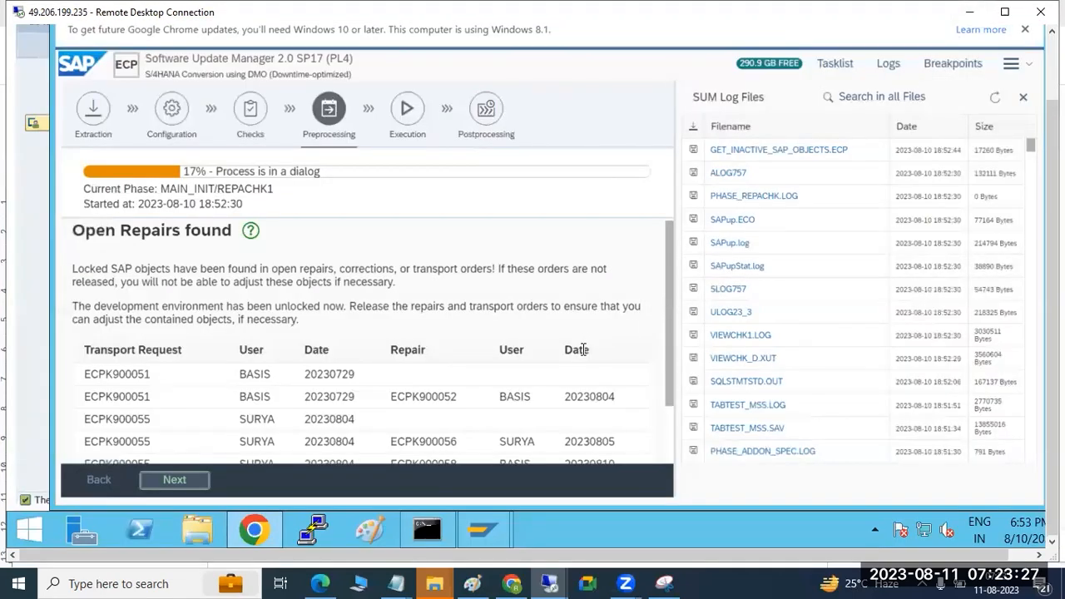
# Step: Capture the "Open Repairs found" dialog with Snipping Tool and paste it on a new line in the S4HANA2022 CONVERSION document
pyautogui.click(655, 576)
pyautogui.click(33, 54)
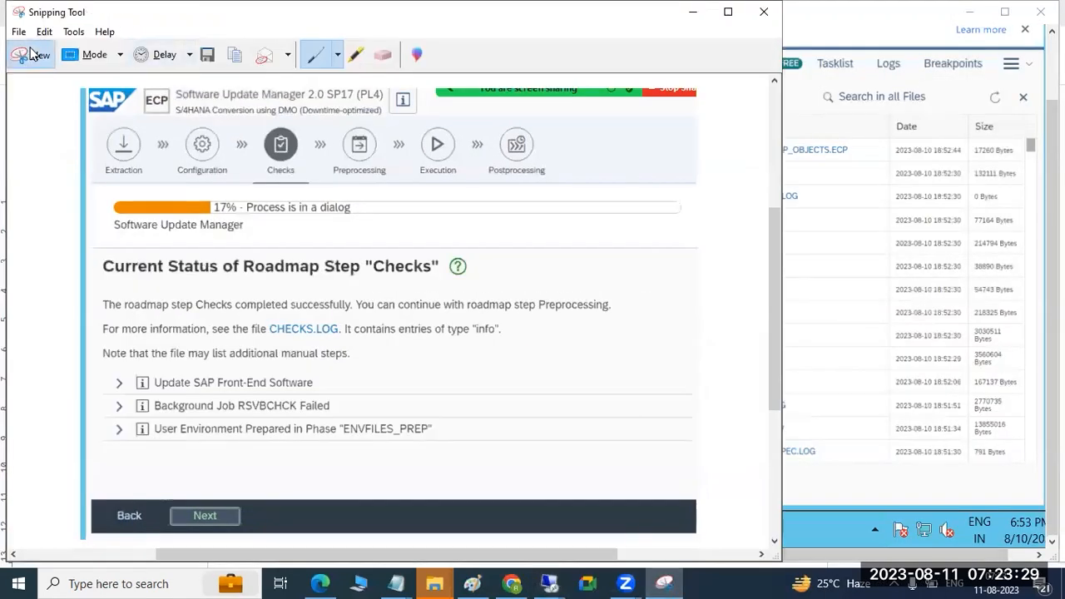
pyautogui.moveTo(43, 51); pyautogui.dragTo(675, 508)
pyautogui.click(509, 582)
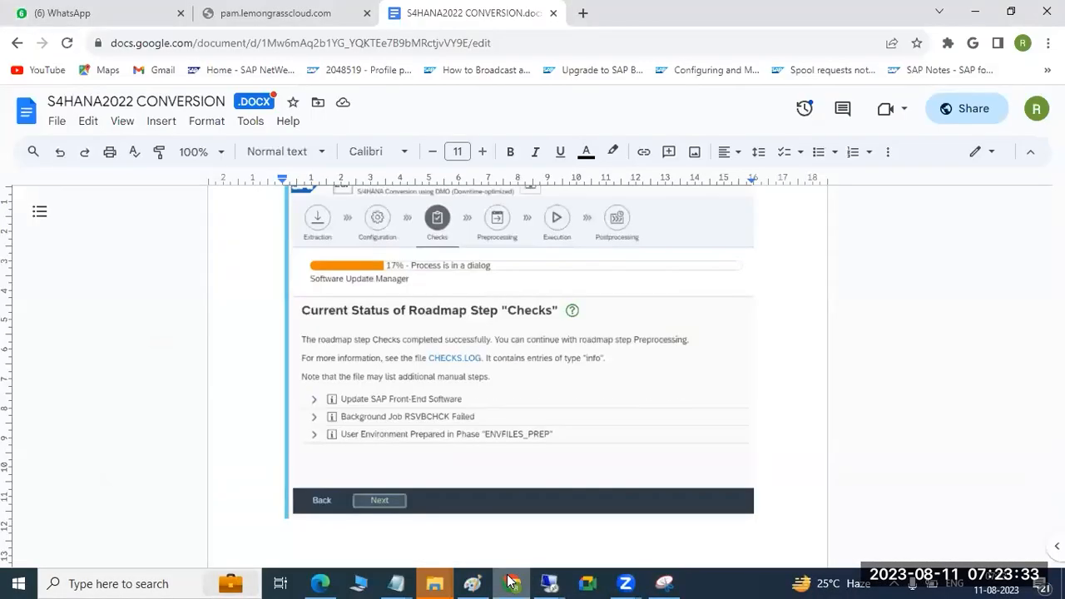
pyautogui.press('Return')
pyautogui.hotkey('ctrl', 'v')
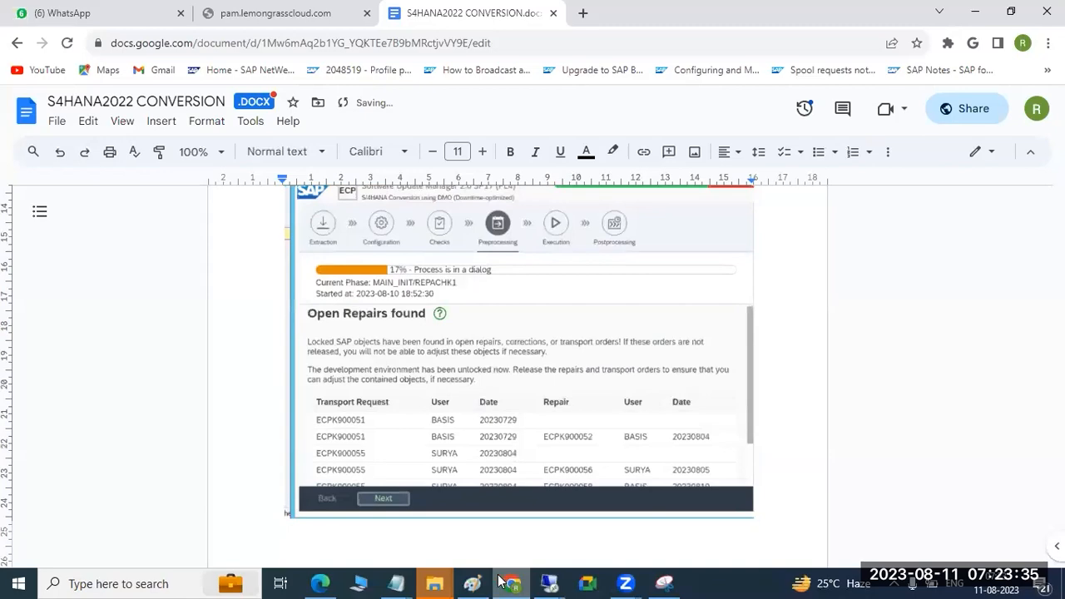
# Step: Switch to the Paint notes and draw an arrow from DVEBMGS up to the WORKPROCESS ADMINISTRATION heading
pyautogui.moveTo(549, 582)
pyautogui.click(491, 537)
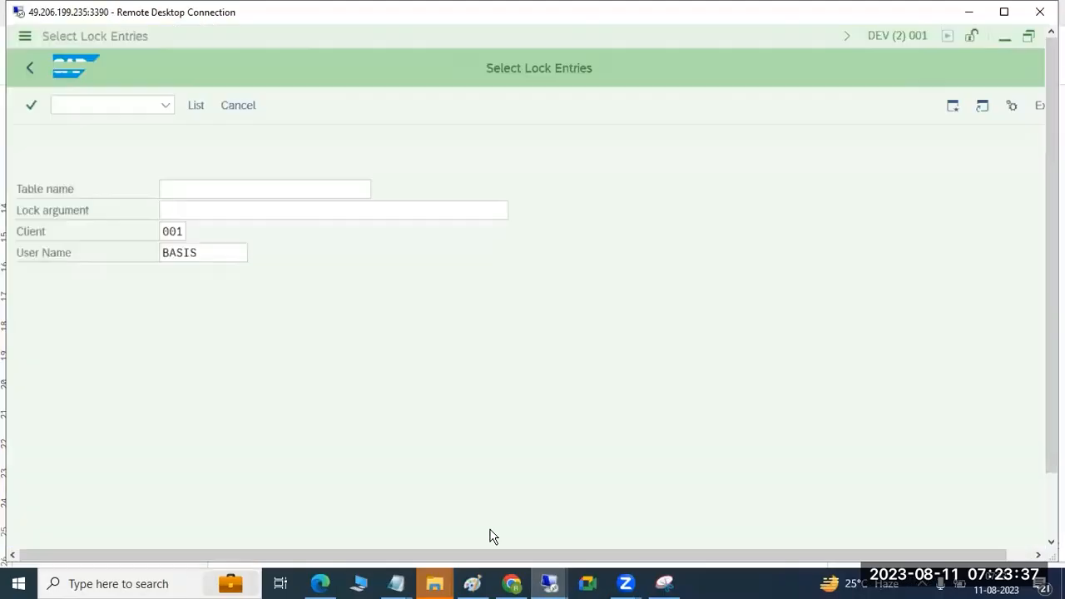
pyautogui.click(482, 583)
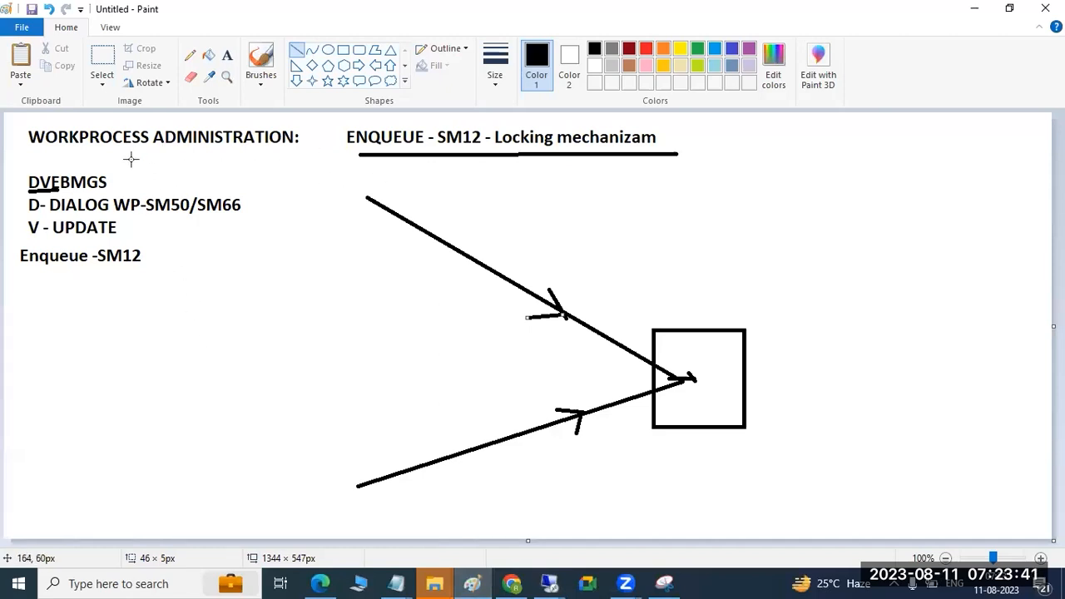
pyautogui.click(65, 169)
pyautogui.moveTo(66, 169)
pyautogui.mouseDown()
pyautogui.moveTo(70, 148)
pyautogui.moveTo(88, 160)
pyautogui.moveTo(69, 146)
pyautogui.moveTo(53, 154)
pyautogui.moveTo(70, 147)
pyautogui.mouseUp()
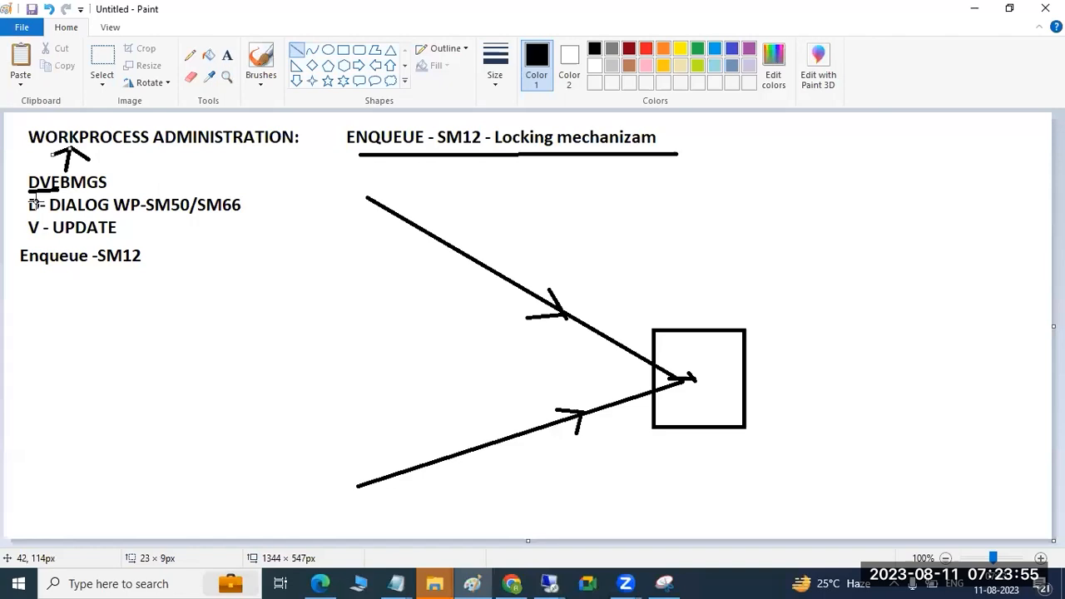
# Step: Undo the arrow strokes and clear the old work process notes and drawings from the canvas
pyautogui.click(227, 55)
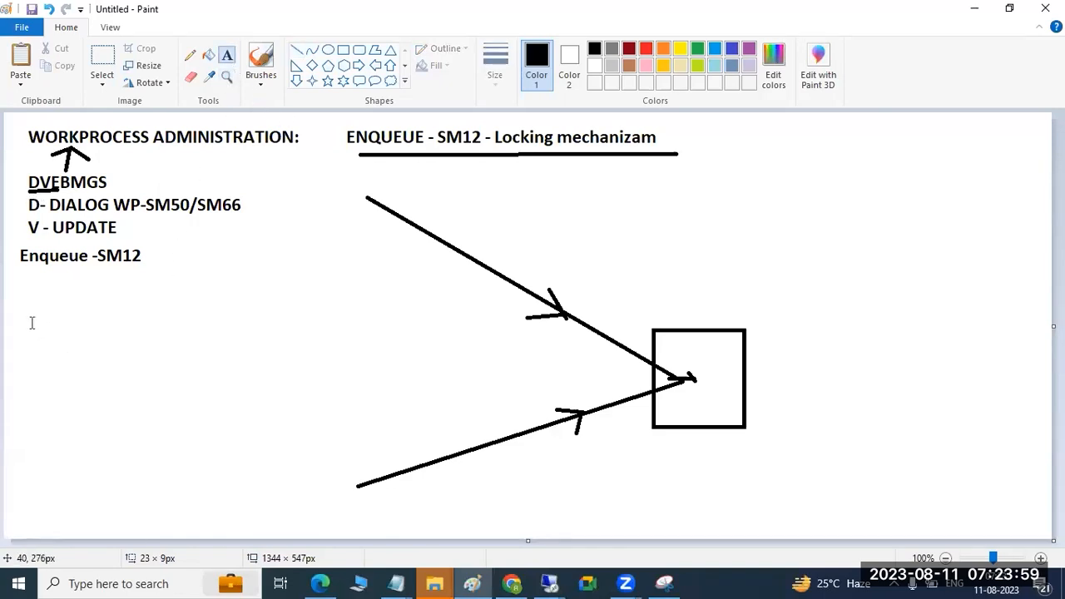
pyautogui.hotkey('ctrl', 'z')
pyautogui.hotkey('ctrl', 'z')
pyautogui.hotkey('ctrl', 'z')
pyautogui.hotkey('ctrl', 'z')
pyautogui.hotkey('ctrl', 'z')
pyautogui.hotkey('ctrl', 'z')
pyautogui.hotkey('ctrl', 'z')
pyautogui.hotkey('ctrl', 'z')
pyautogui.hotkey('ctrl', 'z')
pyautogui.hotkey('ctrl', 'z')
pyautogui.hotkey('ctrl', 'z')
pyautogui.hotkey('ctrl', 'z')
pyautogui.hotkey('ctrl', 'z')
pyautogui.hotkey('ctrl', 'z')
pyautogui.hotkey('ctrl', 'z')
pyautogui.hotkey('ctrl', 'z')
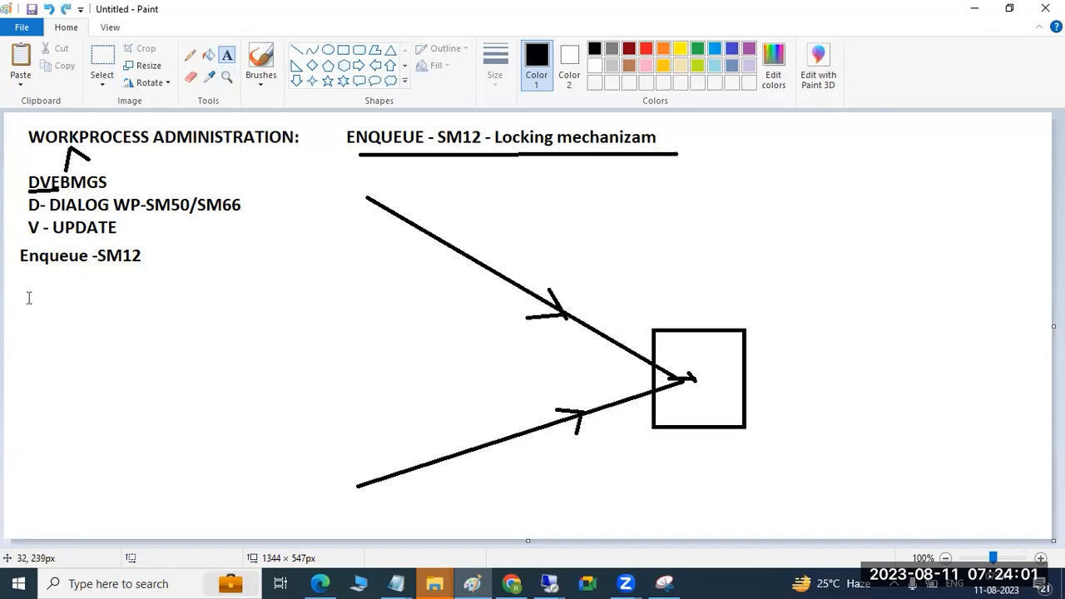
# Step: Create a text box of about 1267 × 514 px with the heading "BACKGROUND WORKPROCESS:" underlined by a row of equals signs
pyautogui.moveTo(21, 127); pyautogui.dragTo(1011, 526)
pyautogui.write('B')
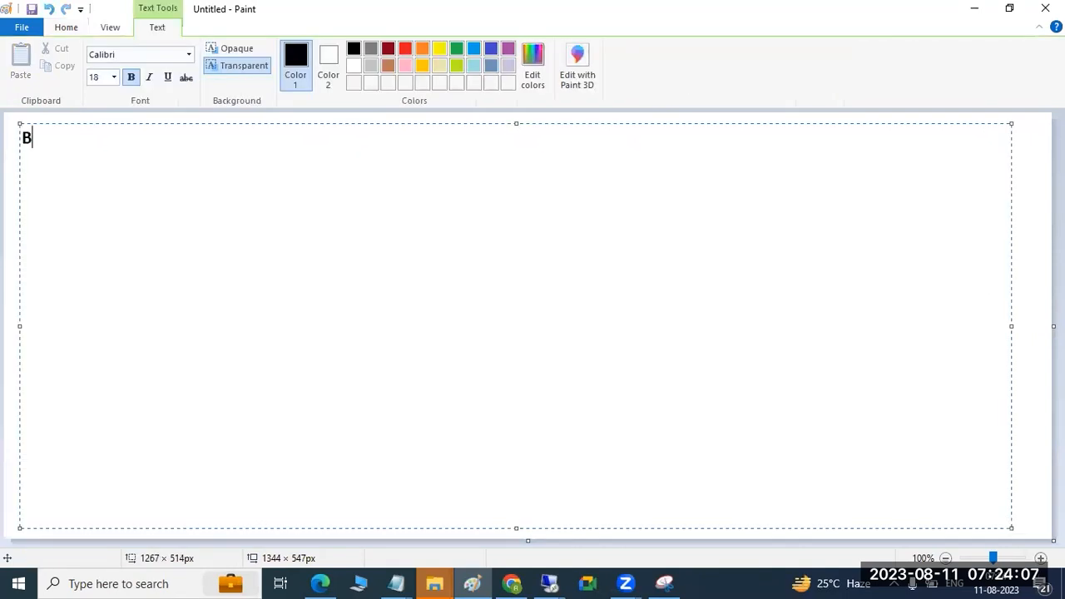
pyautogui.write('ACKGROUND')
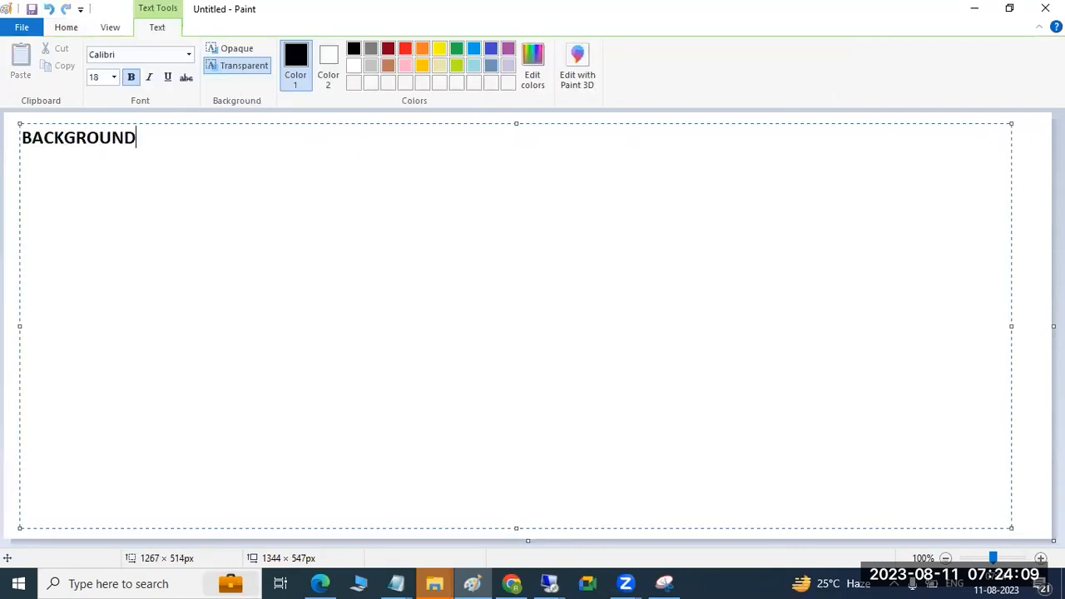
pyautogui.write(' WORKPROC')
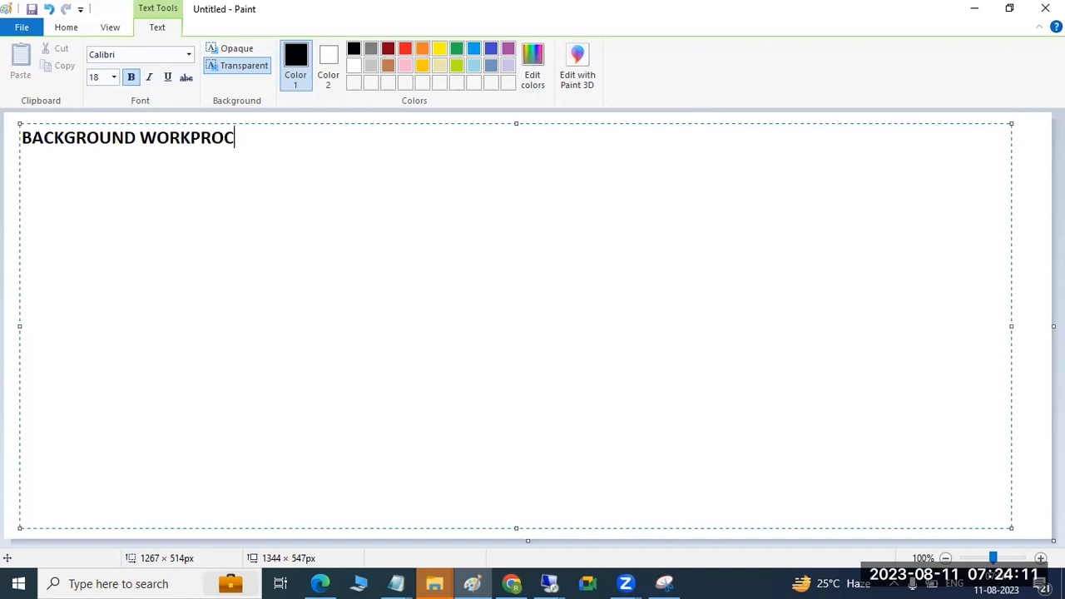
pyautogui.write('ESS:')
pyautogui.press('Return')
pyautogui.write('=')
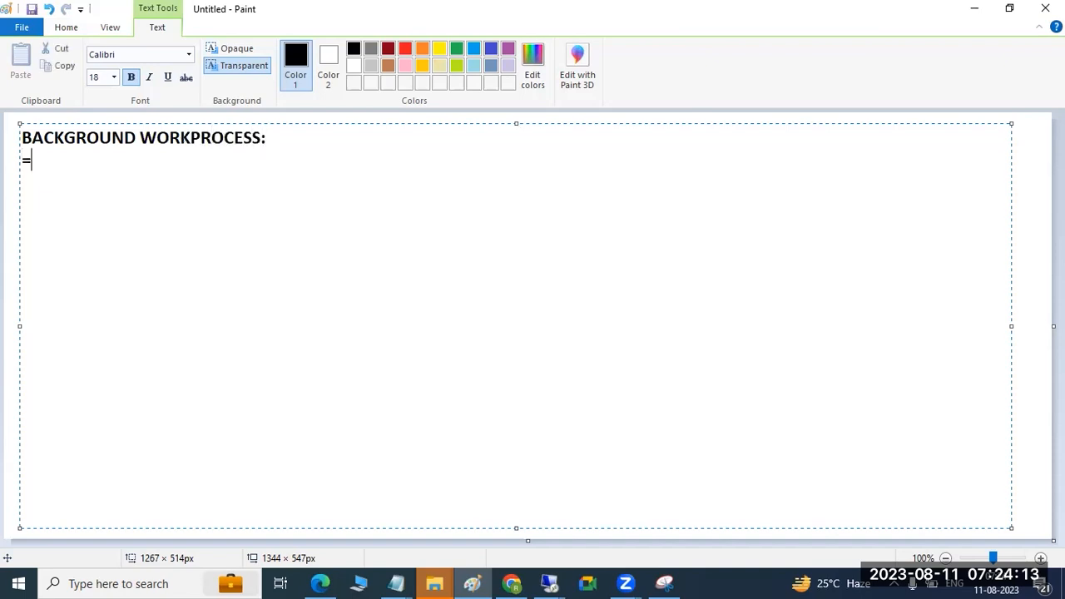
pyautogui.write('============================')
pyautogui.press('Return')
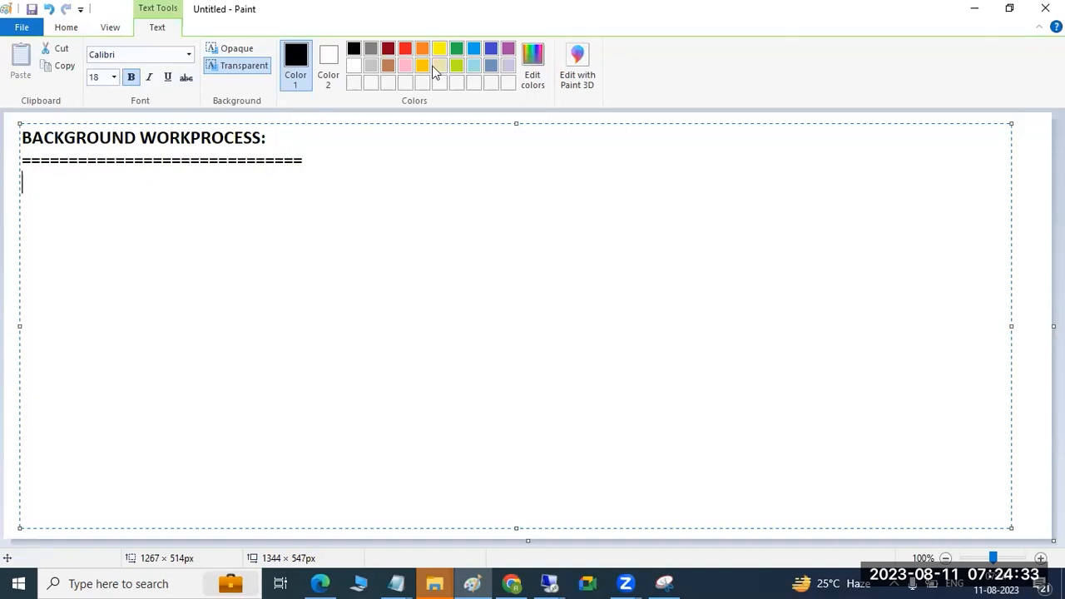
# Step: Add the label "JOB:" on the line below the underlined heading
pyautogui.hotkey('alt', 'Tab')
pyautogui.click(234, 201)
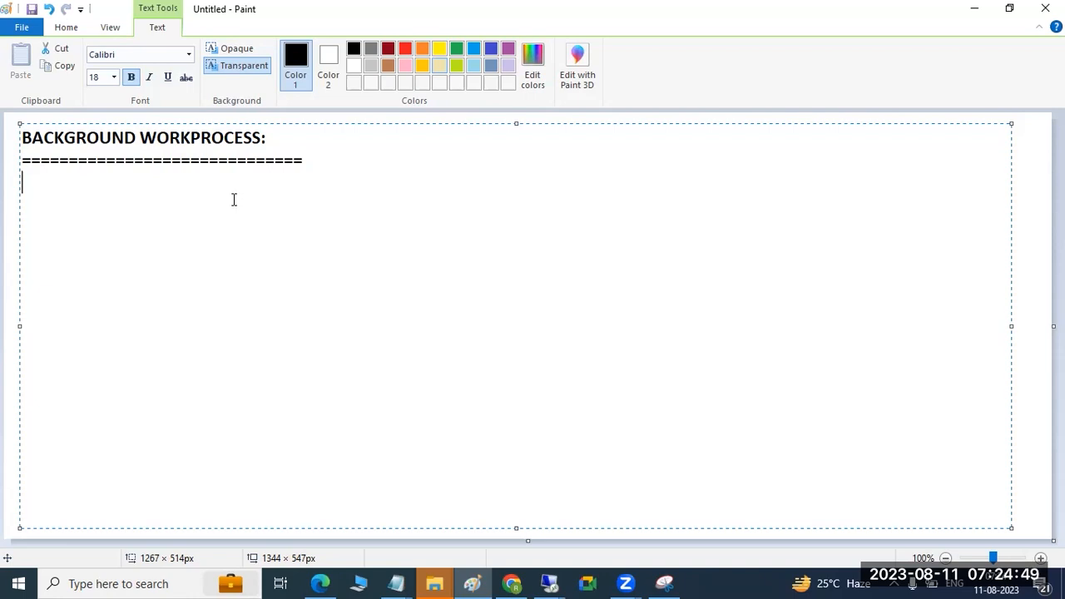
pyautogui.write('JOB:')
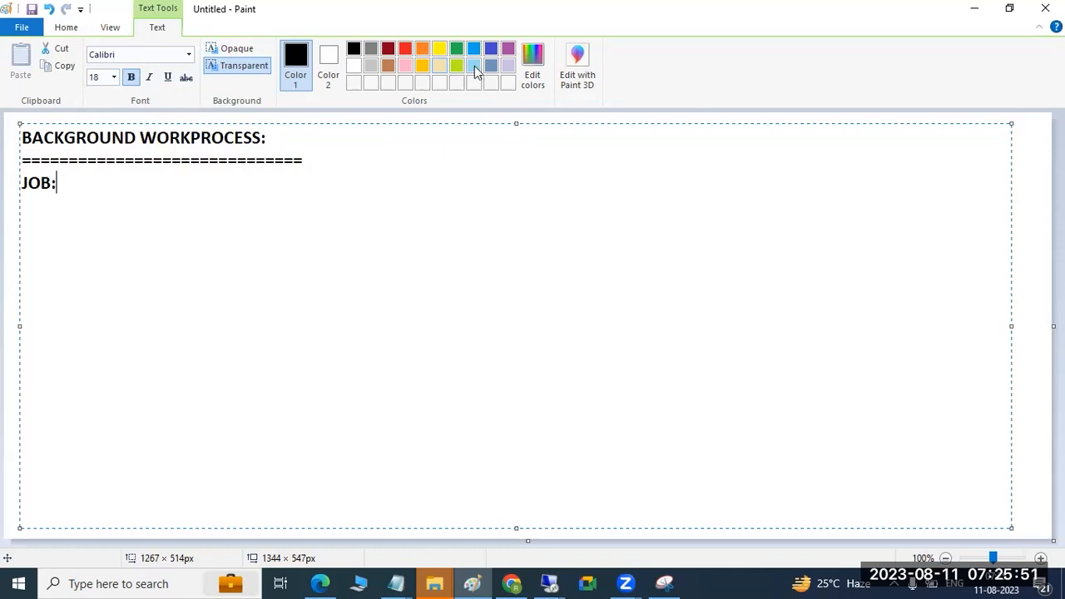
# Step: Leave a blank line under the job label and add the transaction lines "SM36" and "Sm37 -"
pyautogui.hotkey('alt', 'Tab')
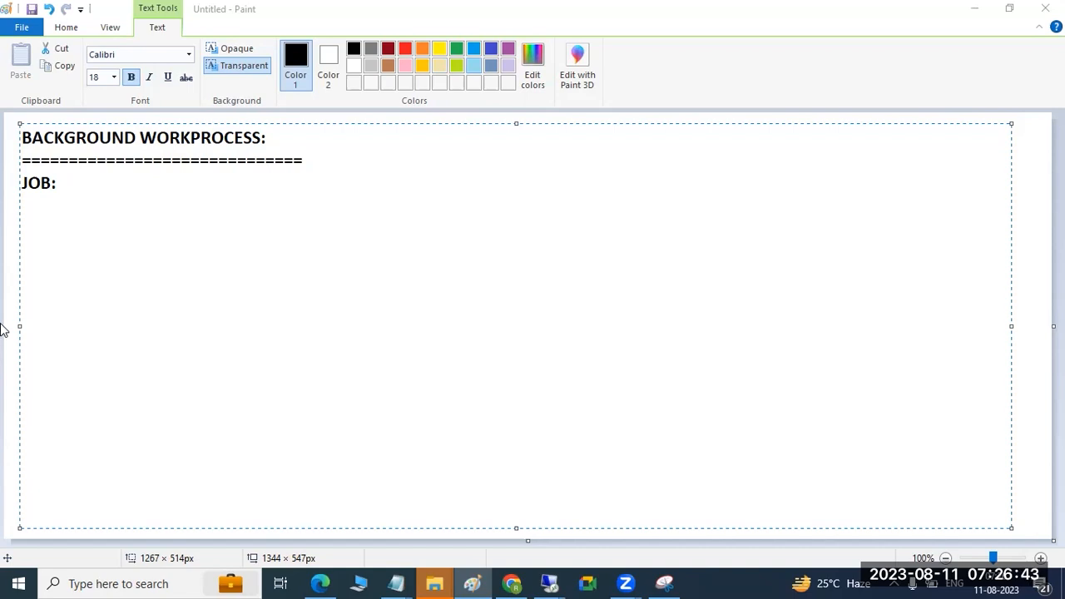
pyautogui.click(143, 177)
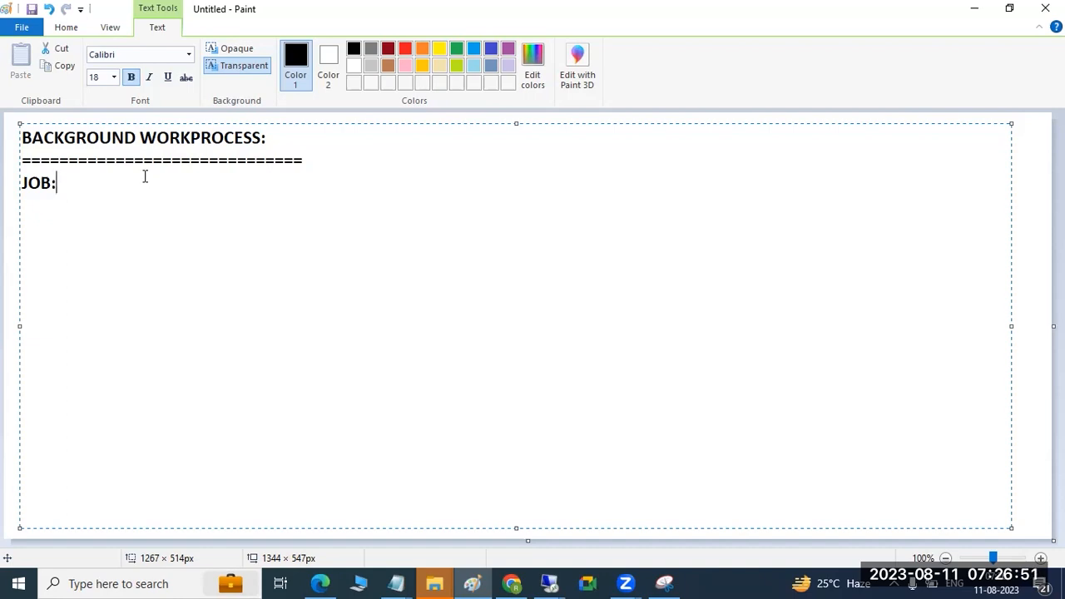
pyautogui.press('Return')
pyautogui.press('Return')
pyautogui.write('SM36')
pyautogui.press('Return')
pyautogui.write('Sm37 -')
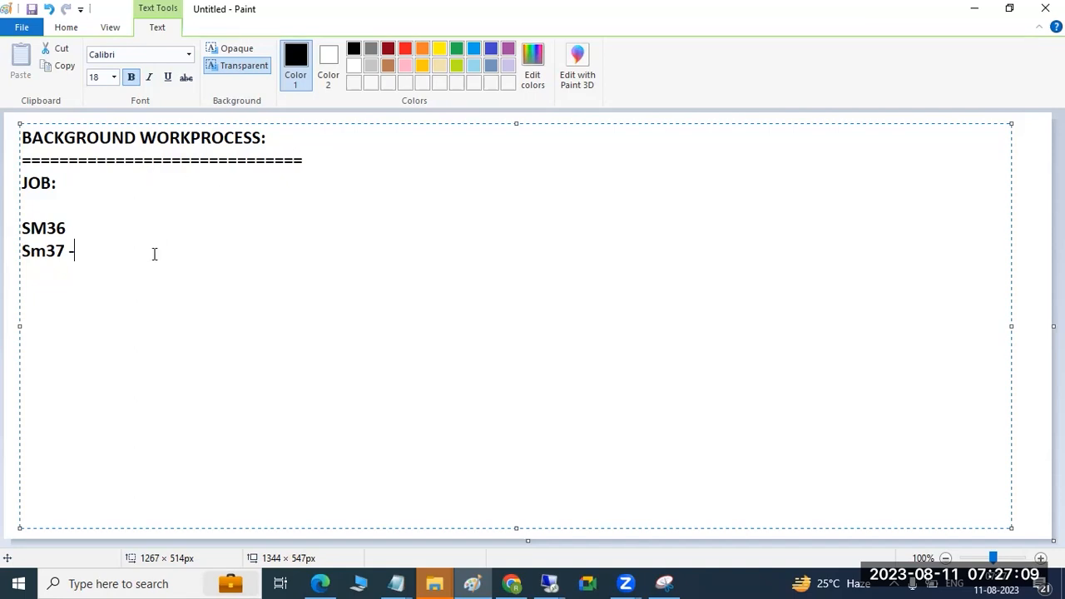
# Step: Leave a blank line below the SM37 entry and add the note "SA36 or SE38 are for run the programs or reports .."
pyautogui.press('Return')
pyautogui.write('SA36 or SE38 are for')
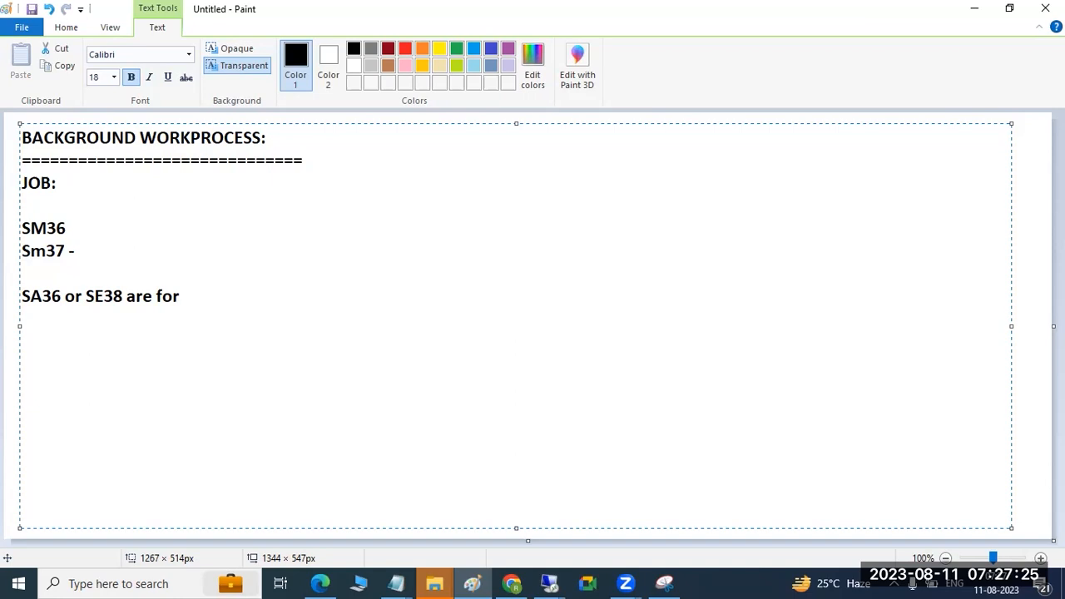
pyautogui.write('run the programs or repro')
pyautogui.write('ts ..')
pyautogui.press('BackSpace')
pyautogui.press('BackSpace')
pyautogui.press('BackSpace')
pyautogui.press('BackSpace')
pyautogui.press('BackSpace')
pyautogui.press('BackSpace')
pyautogui.press('BackSpace')
pyautogui.write('orts ..')
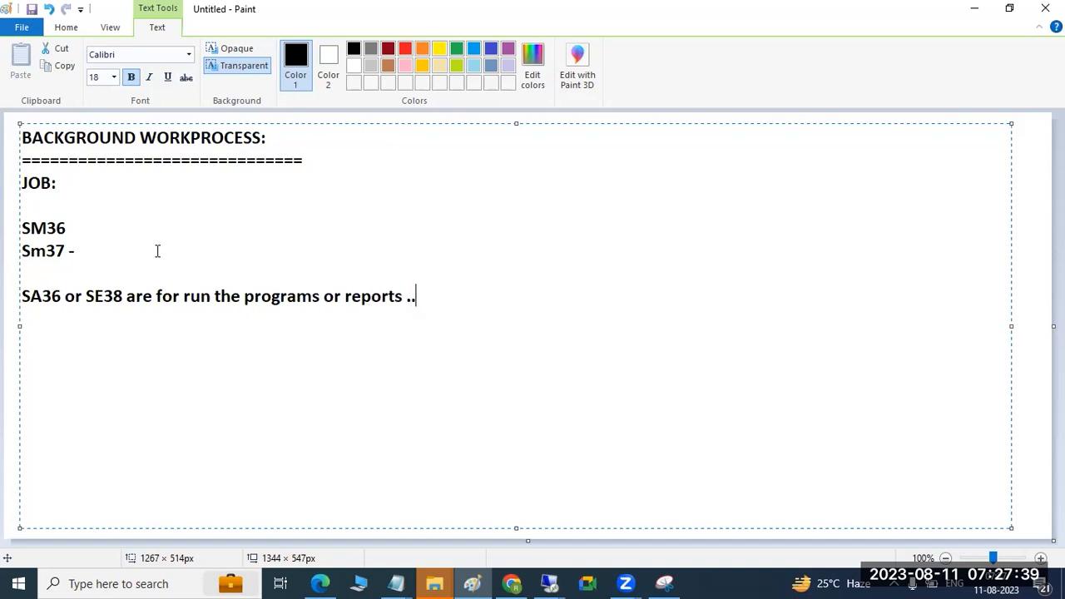
# Step: Correct the first transaction code in the programs note to SA38 and highlight most of that line
pyautogui.click(60, 296)
pyautogui.press('BackSpace')
pyautogui.write('8')
pyautogui.moveTo(52, 296); pyautogui.dragTo(380, 287)
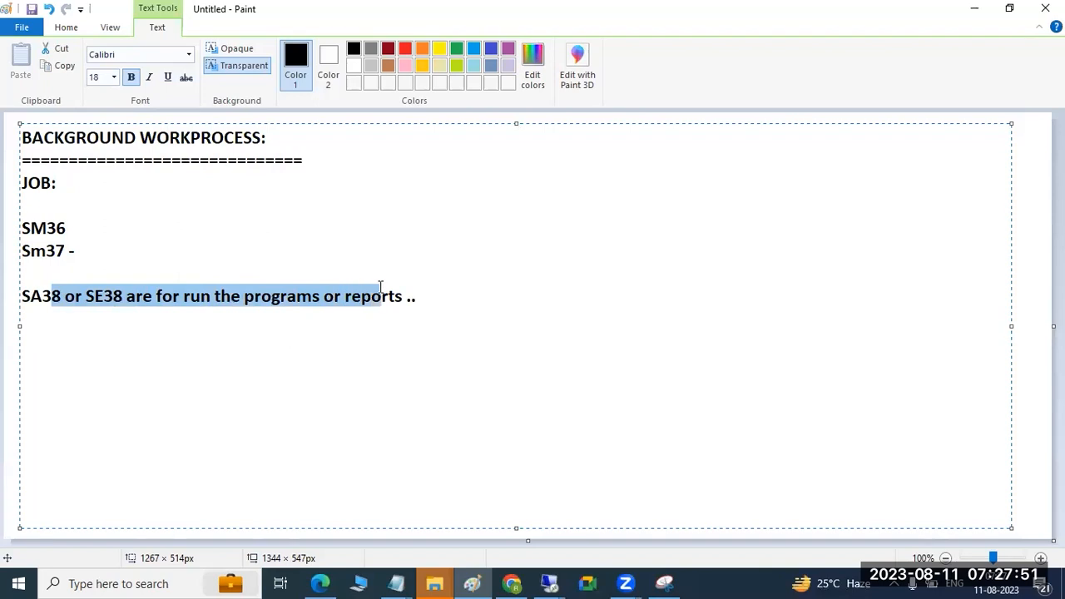
# Step: Switch to the SAP session on the 3390 remote desktop and open transaction SA38
pyautogui.moveTo(549, 583)
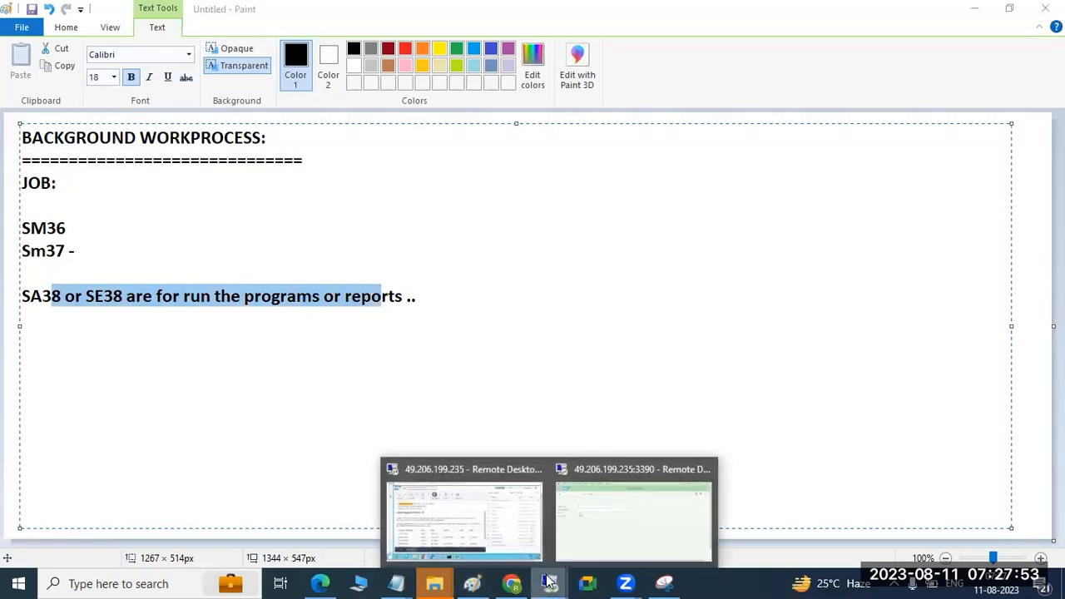
pyautogui.click(574, 521)
pyautogui.click(80, 105)
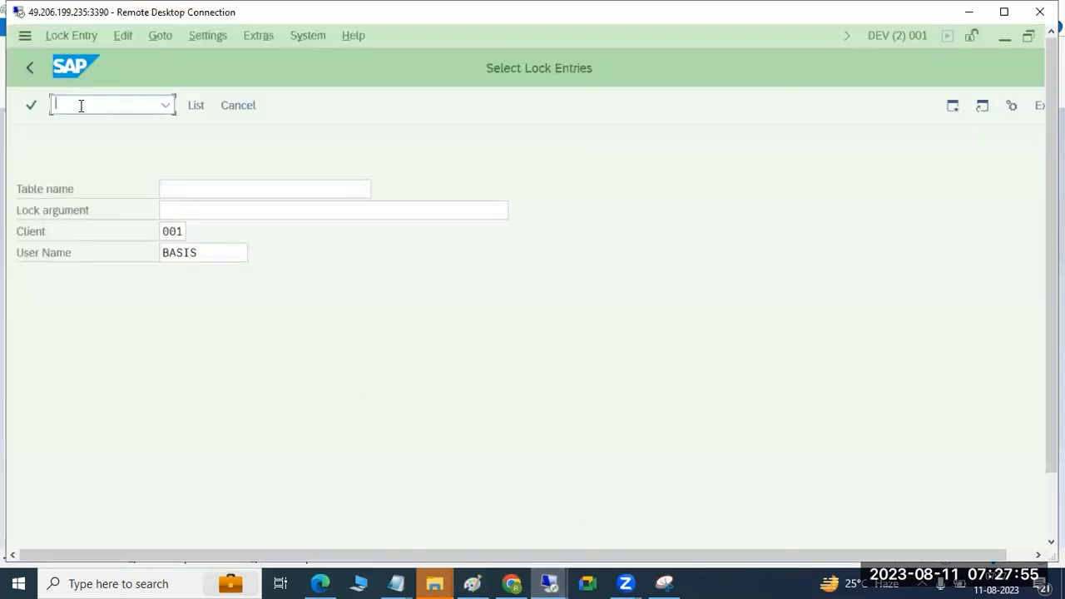
pyautogui.write('/nsa38')
pyautogui.press('Return')
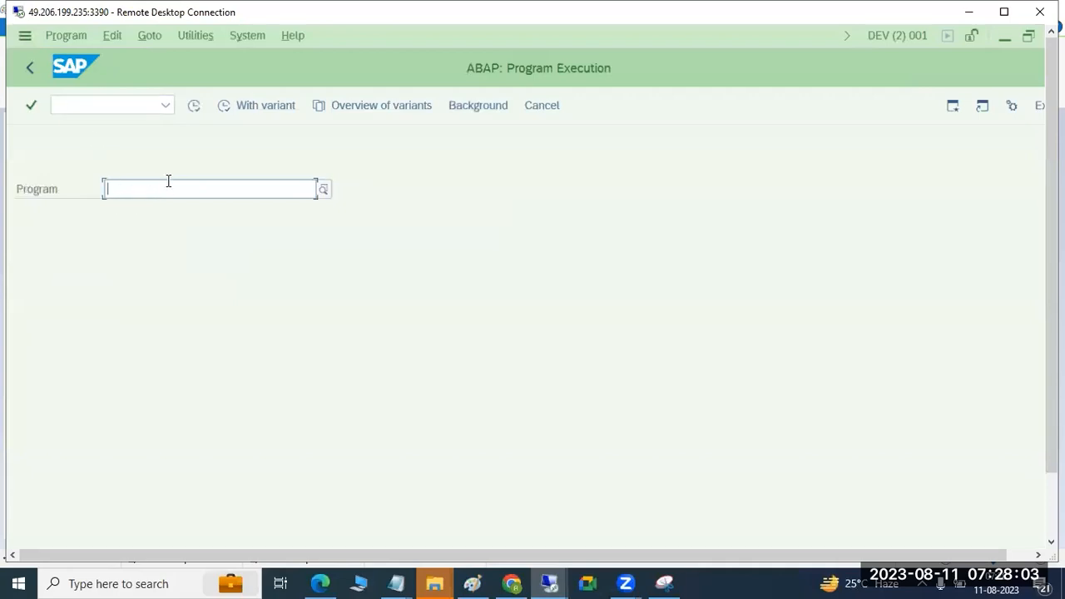
# Step: Look up available programs without a filter and with the pattern RS*, and return to SAP Easy Access
pyautogui.click(324, 192)
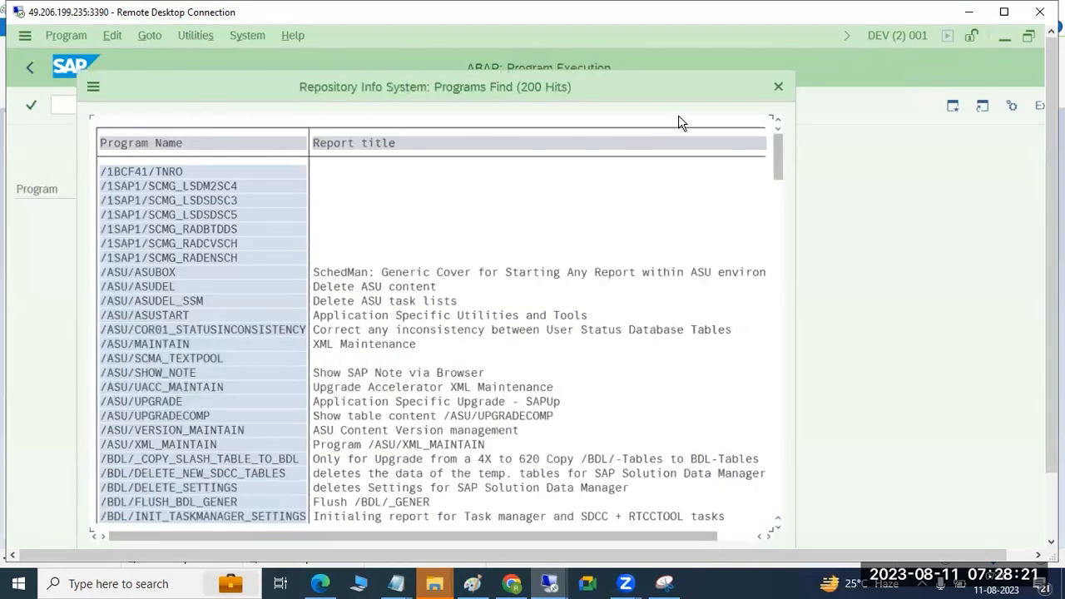
pyautogui.click(775, 87)
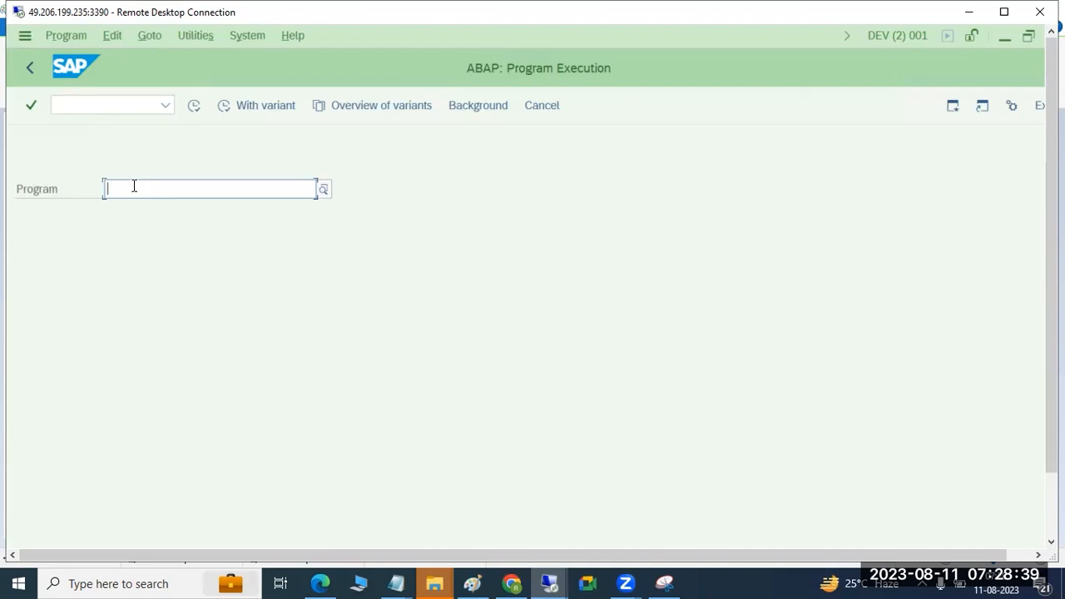
pyautogui.write('RS')
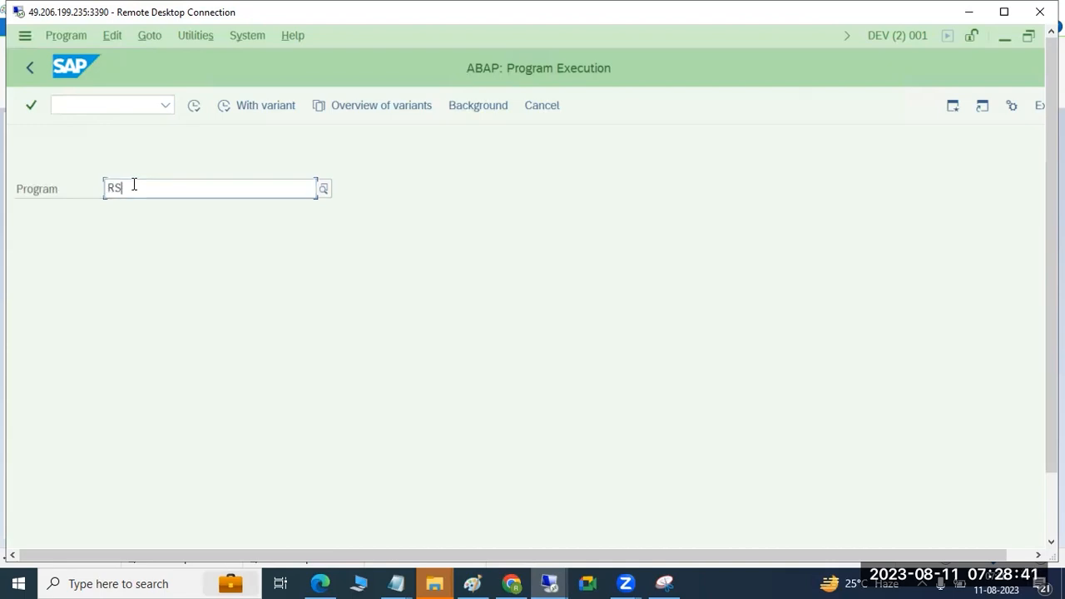
pyautogui.write('*')
pyautogui.press('F4')
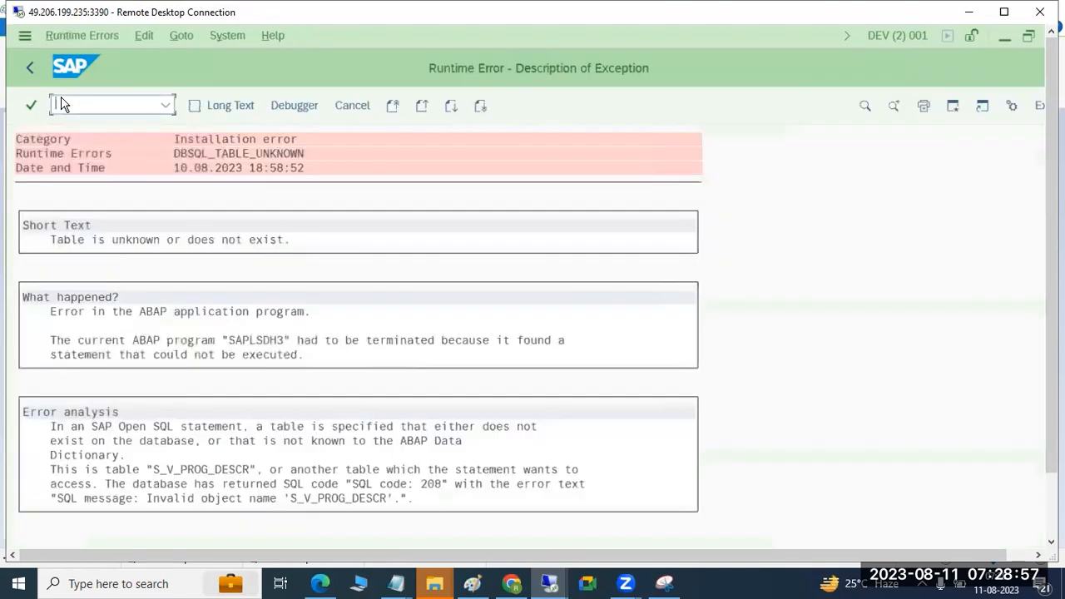
pyautogui.click(30, 68)
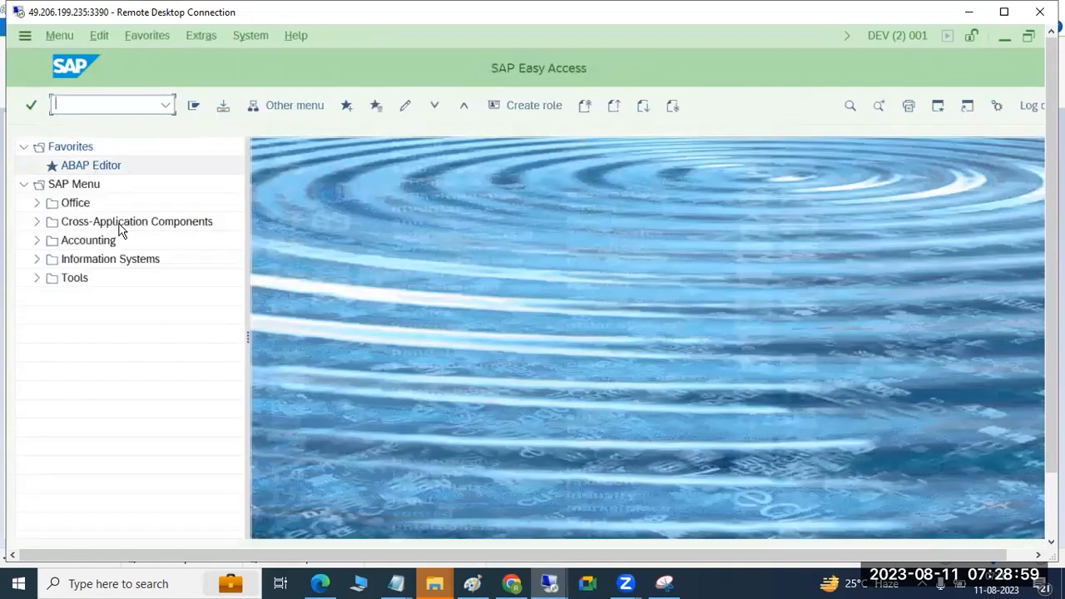
# Step: Reopen transaction SA38 and execute program RSADRCK2 with its default selections
pyautogui.write('sa38')
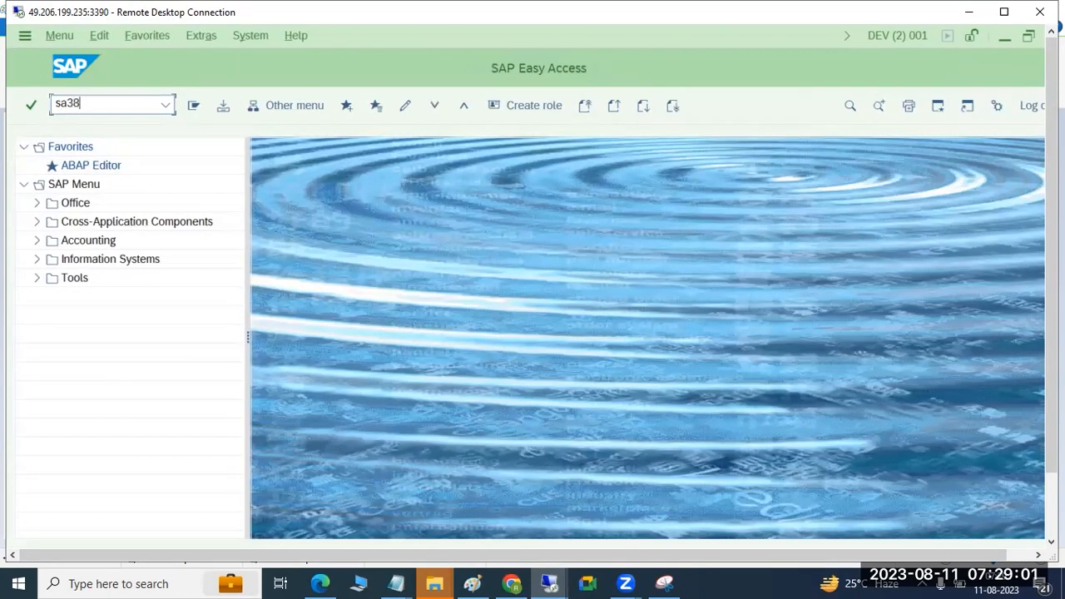
pyautogui.press('Return')
pyautogui.click(124, 186)
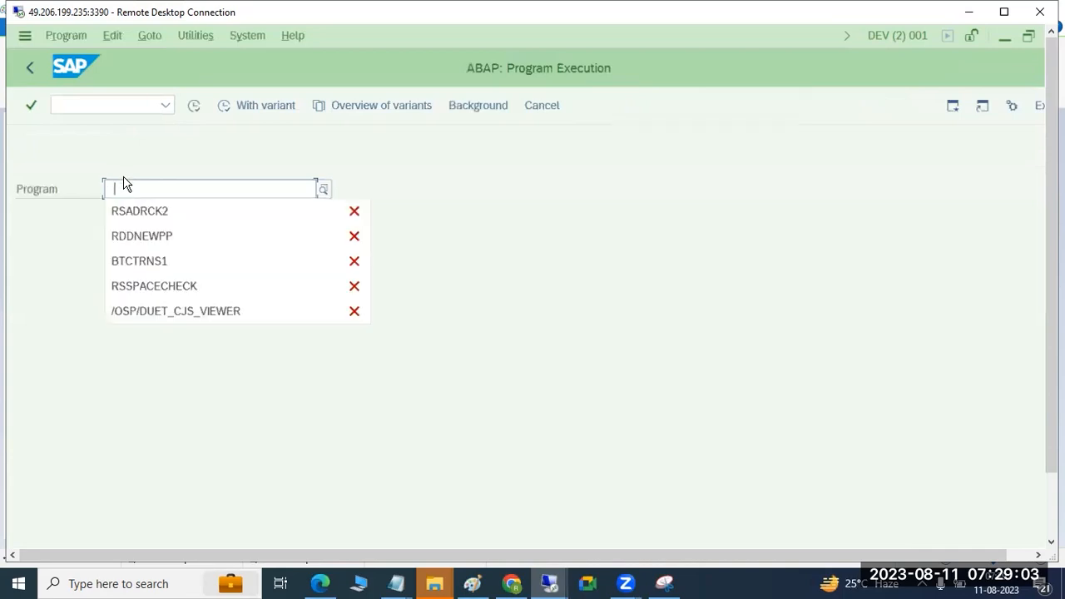
pyautogui.click(136, 211)
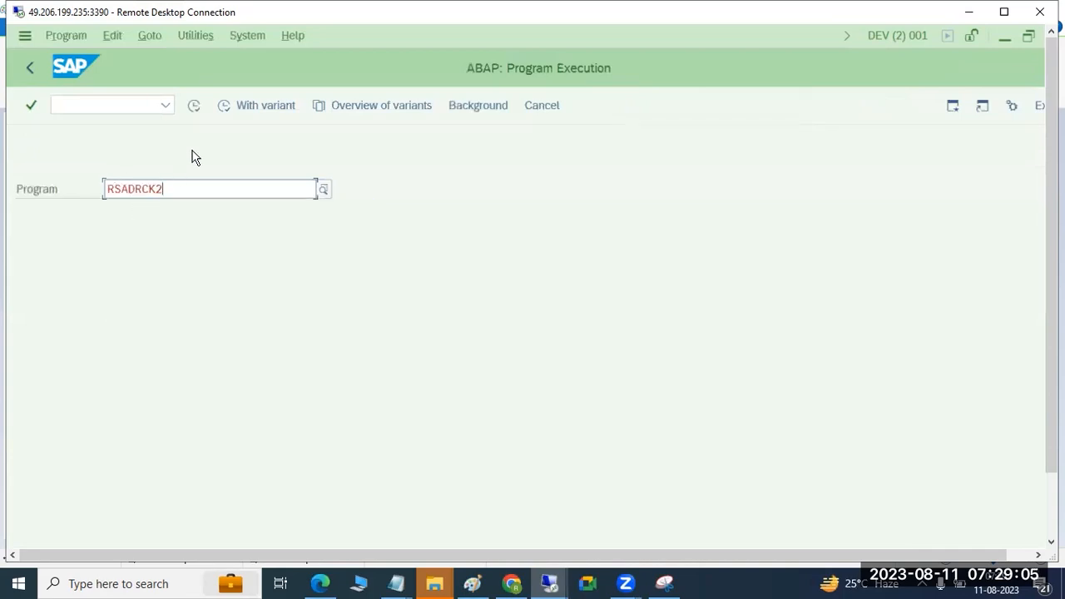
pyautogui.click(193, 106)
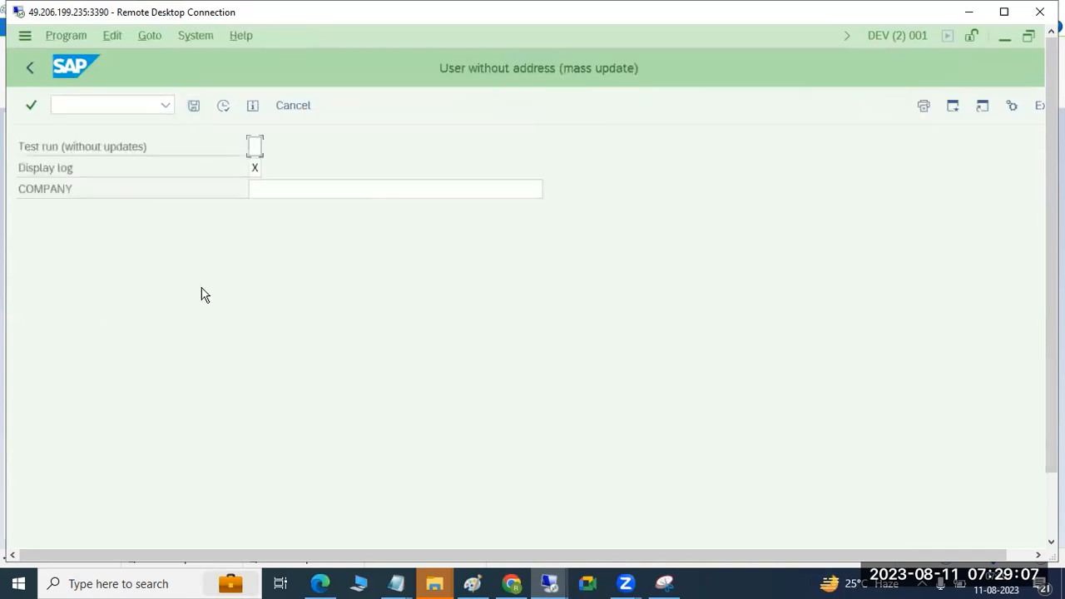
pyautogui.click(223, 106)
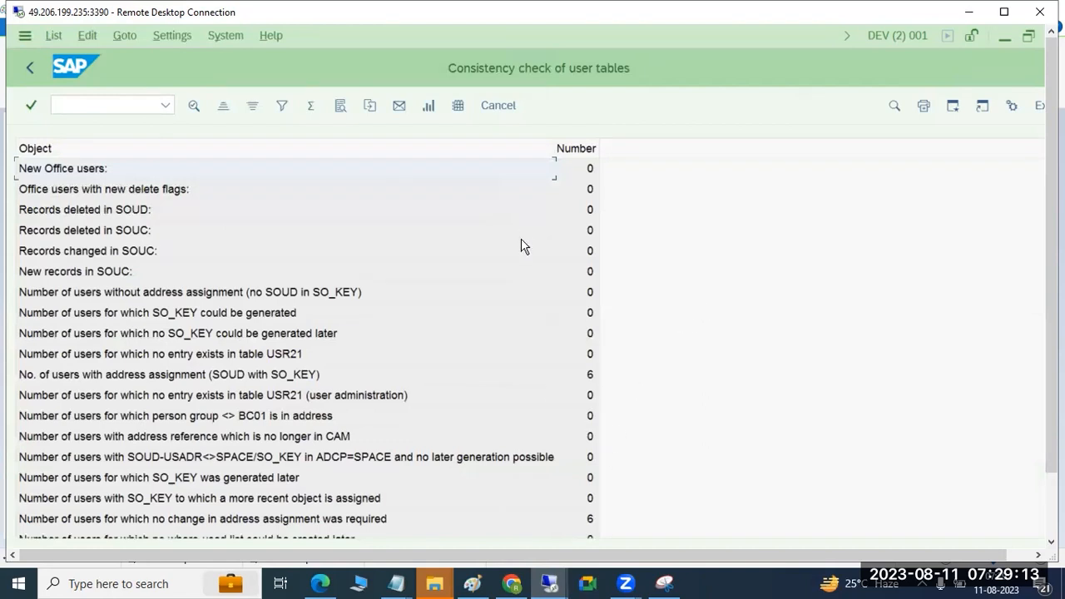
# Step: Rerun the user address report to review its full consistency check list, and return to SAP Easy Access
pyautogui.click(27, 70)
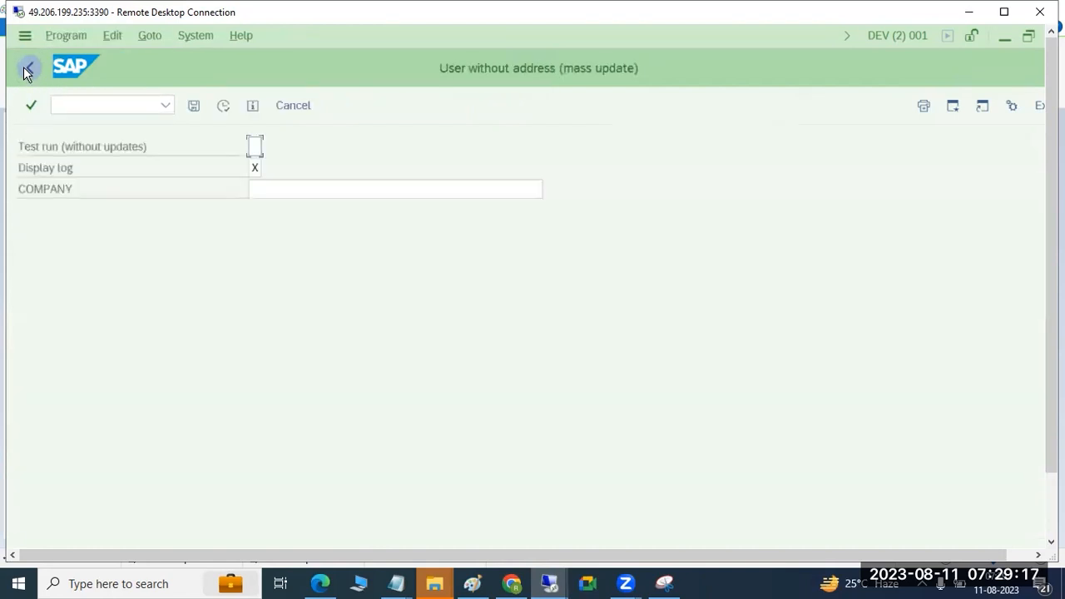
pyautogui.click(223, 108)
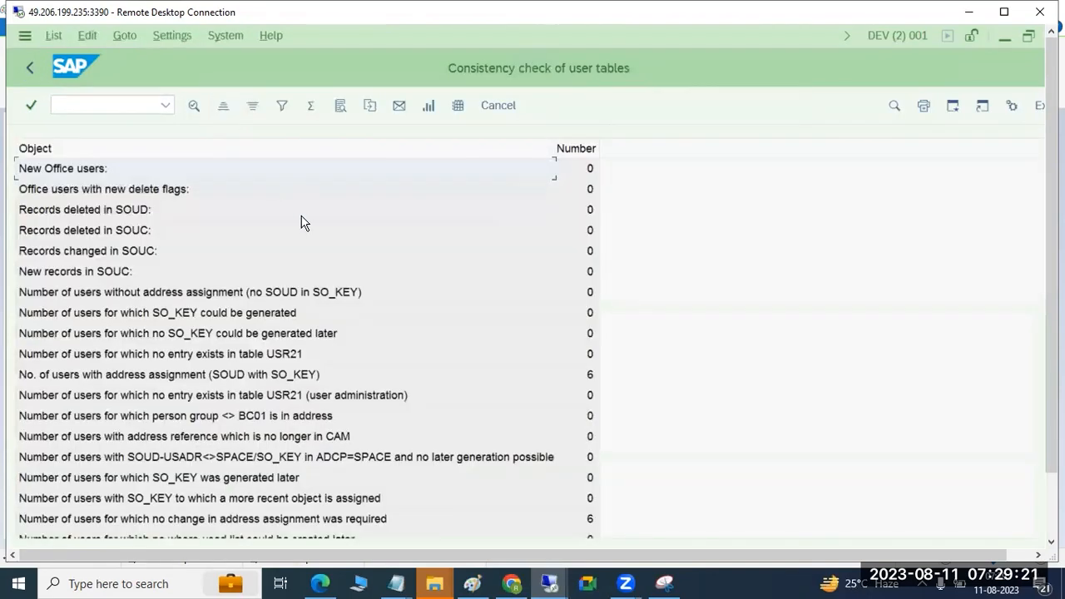
pyautogui.scroll(-1, 583, 374)
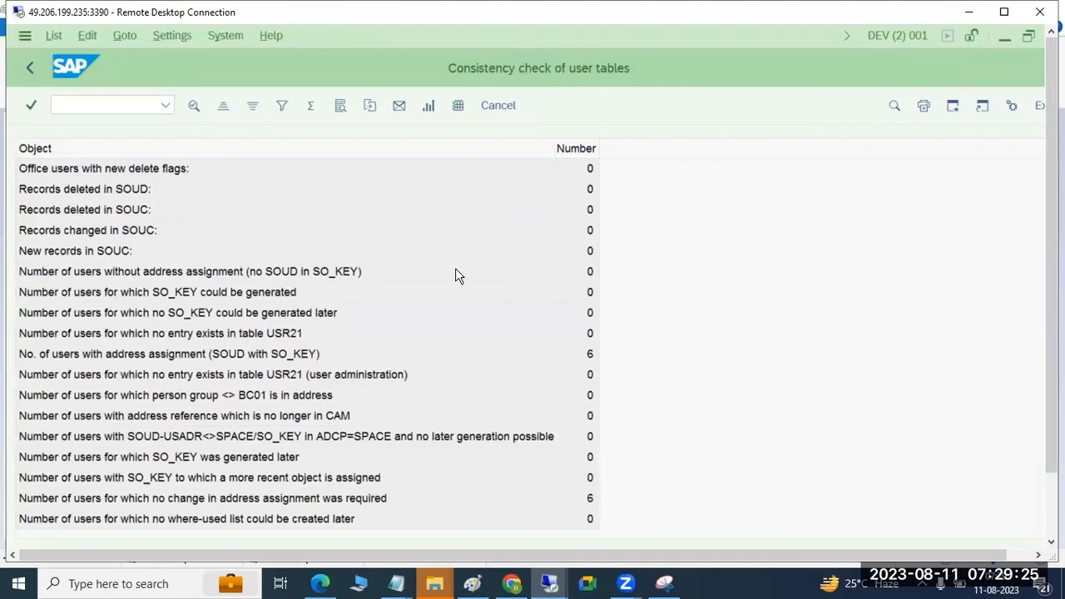
pyautogui.click(25, 69)
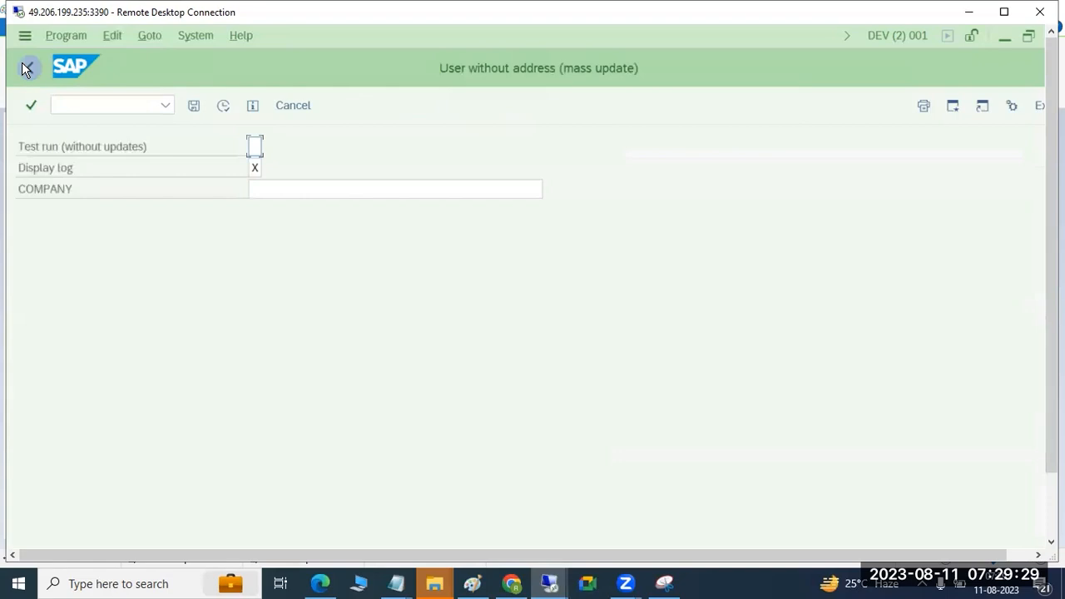
pyautogui.click(25, 70)
pyautogui.click(25, 69)
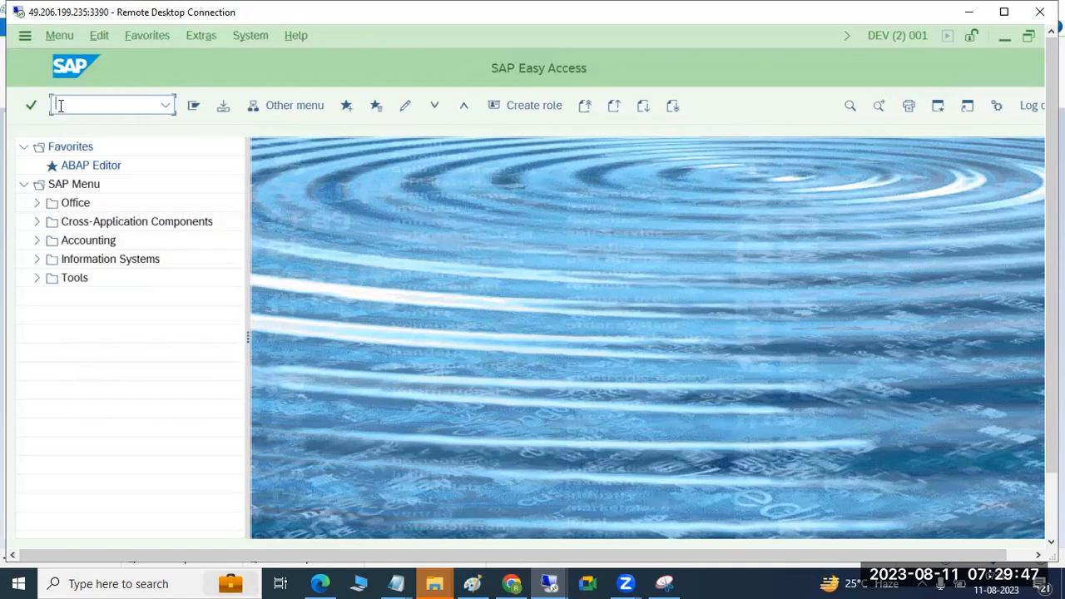
# Step: Open transaction SE38, execute RSADRCK2 up to its selection screen, and return to SAP Easy Access
pyautogui.write('se38')
pyautogui.press('Return')
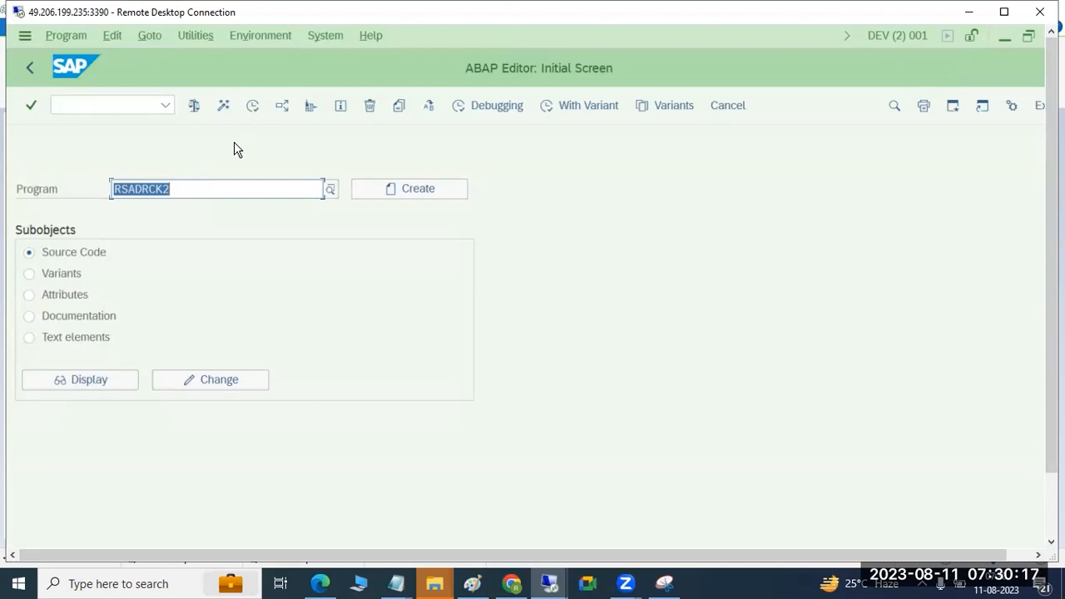
pyautogui.click(252, 106)
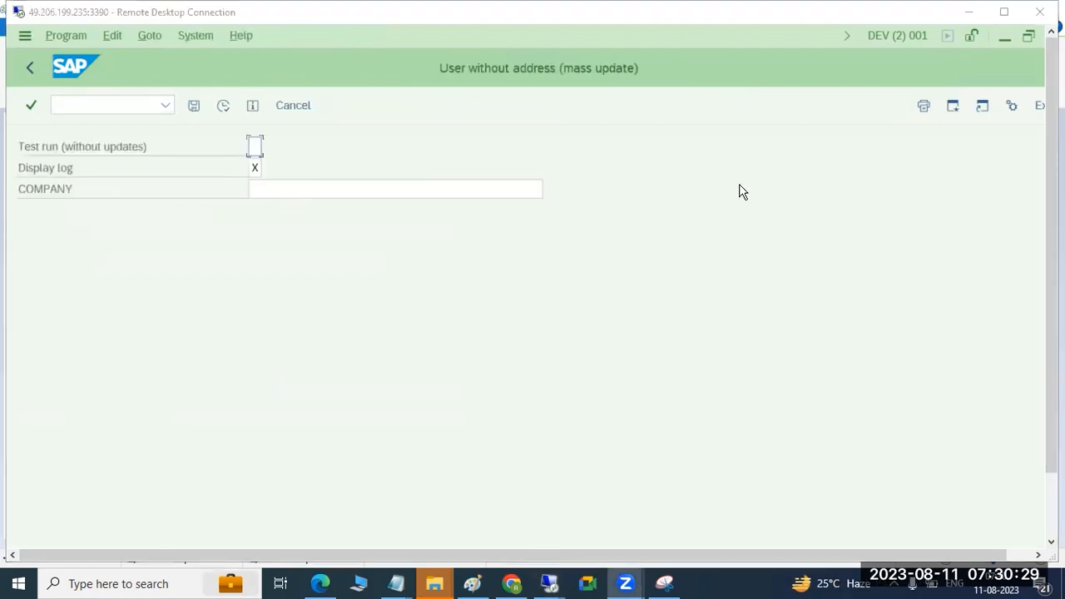
pyautogui.click(35, 68)
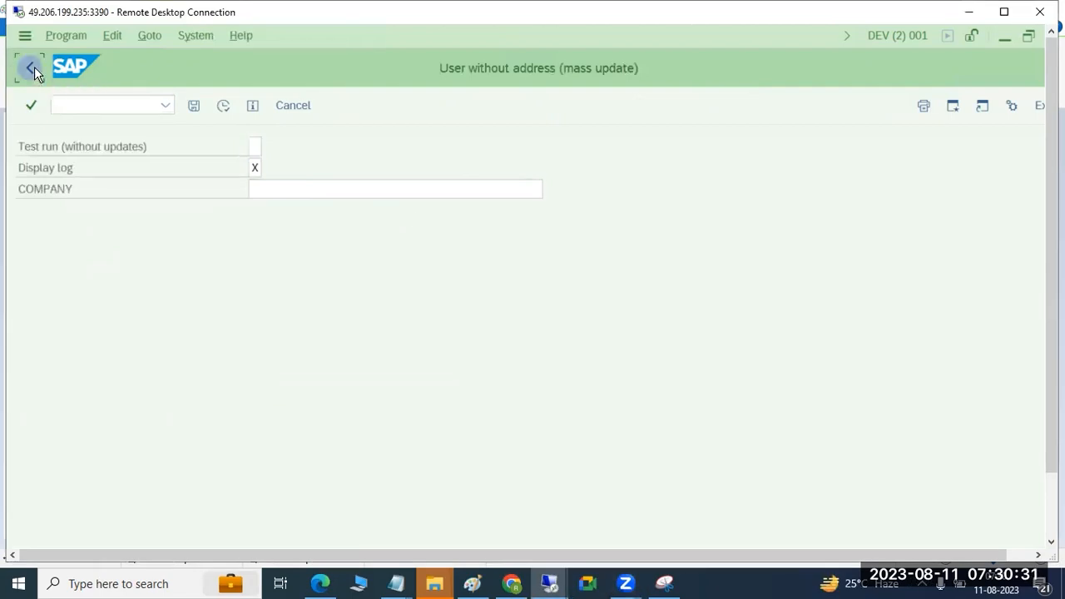
pyautogui.click(198, 193)
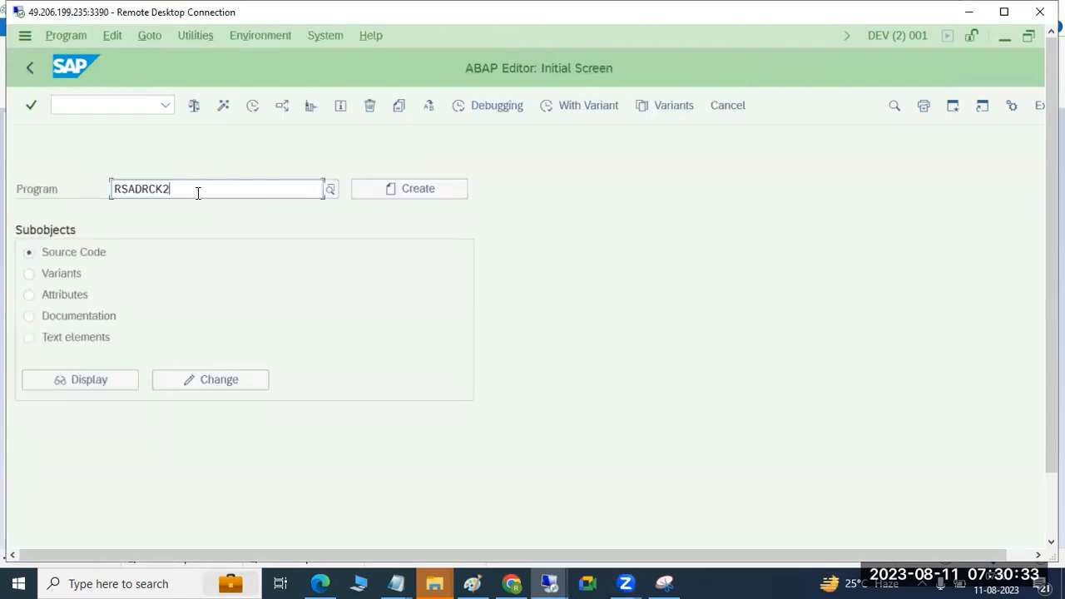
pyautogui.click(58, 36)
pyautogui.click(30, 68)
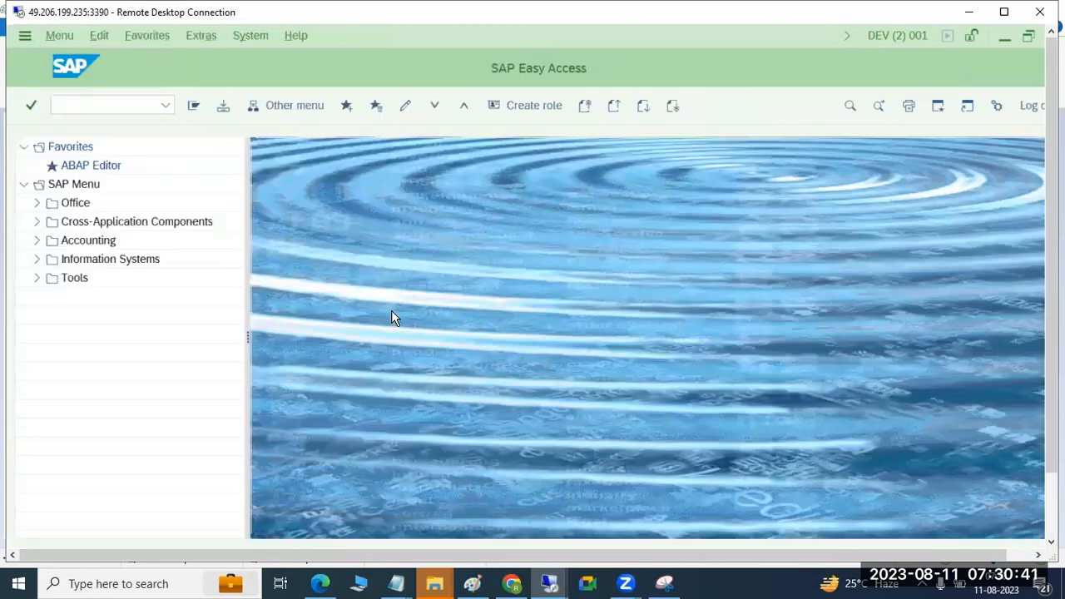
# Step: Switch to the Paint notes and highlight "SA38 or SE38" in the programs line
pyautogui.click(473, 582)
pyautogui.click(178, 296)
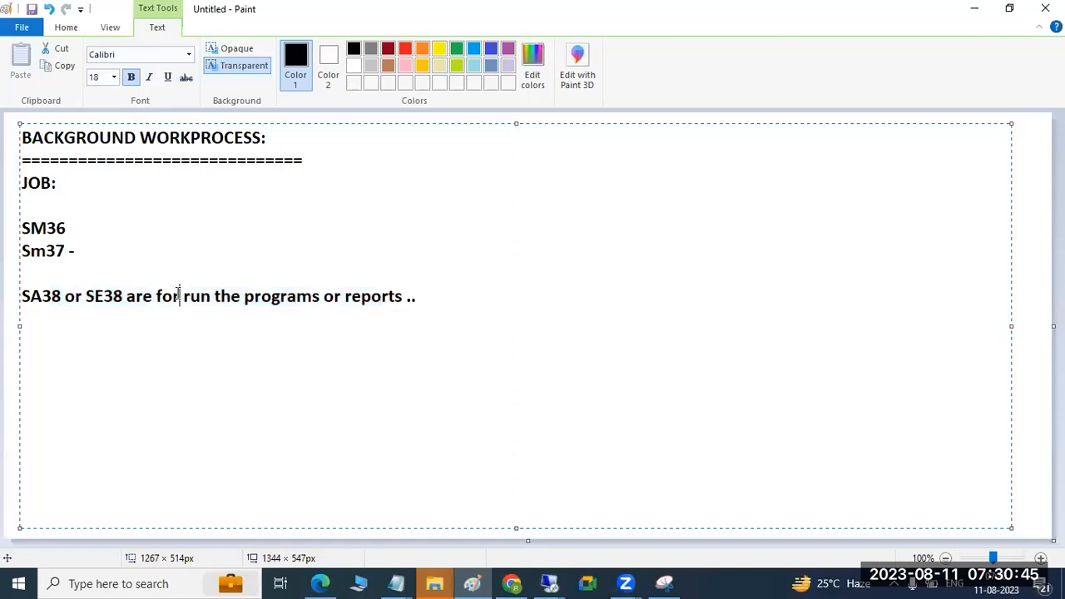
pyautogui.moveTo(123, 297); pyautogui.dragTo(21, 297)
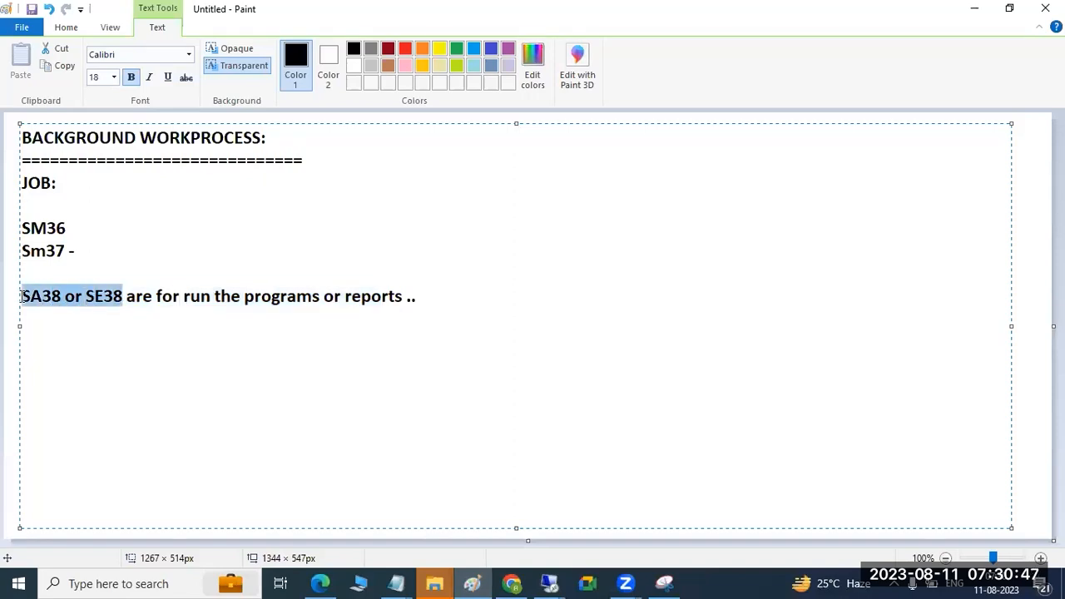
# Step: Switch back to the SAP session on the 3390 remote desktop and open transaction SM36 for defining a background job
pyautogui.click(549, 582)
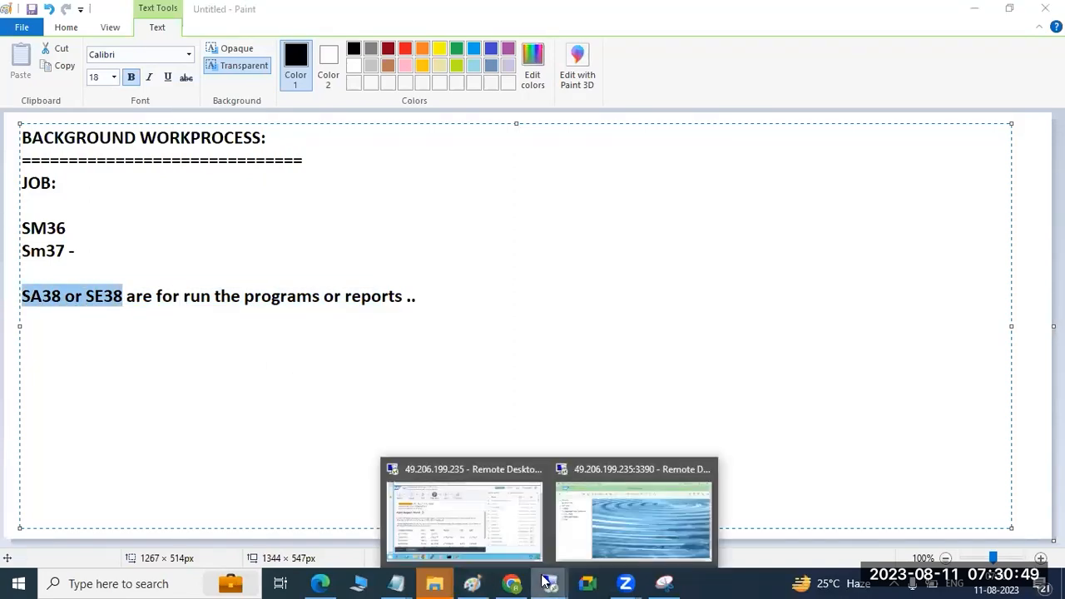
pyautogui.click(578, 539)
pyautogui.click(66, 107)
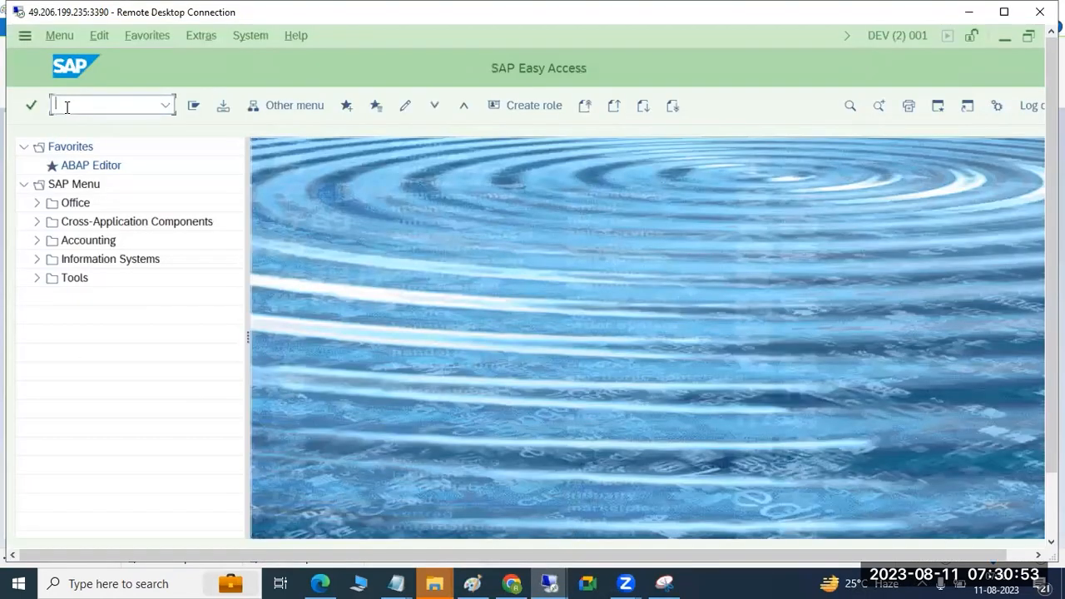
pyautogui.write('sm36')
pyautogui.press('Return')
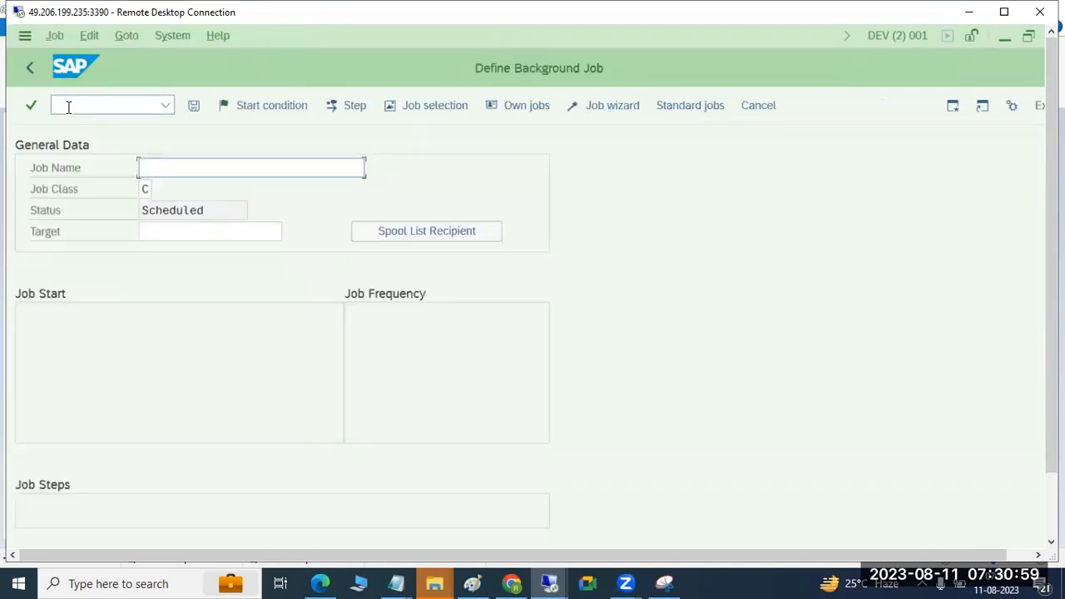
# Step: Name the background job USER ADDRESS CHECK
pyautogui.click(152, 165)
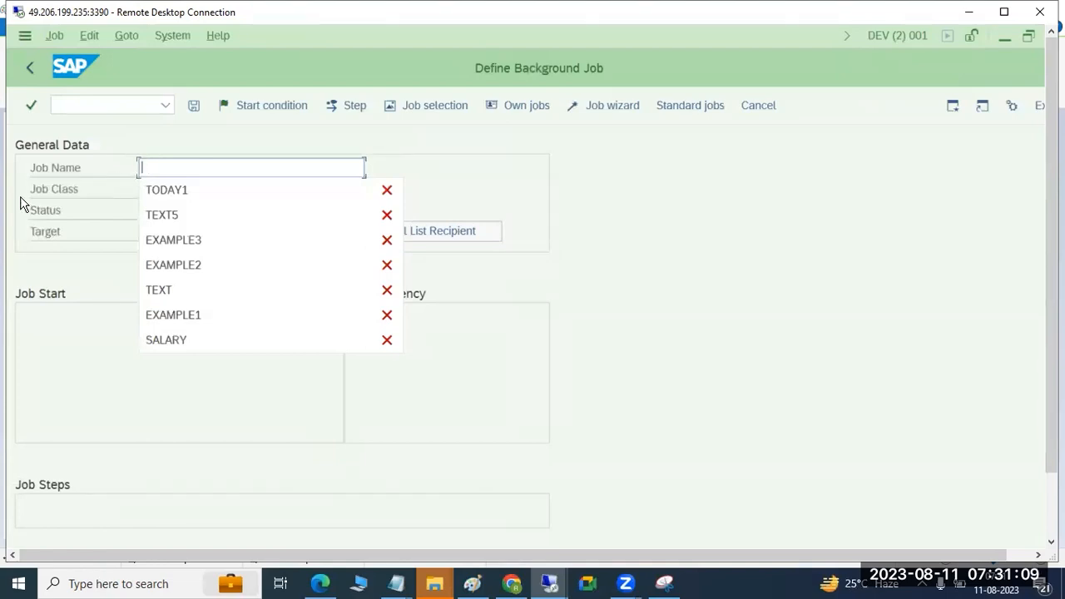
pyautogui.click(720, 229)
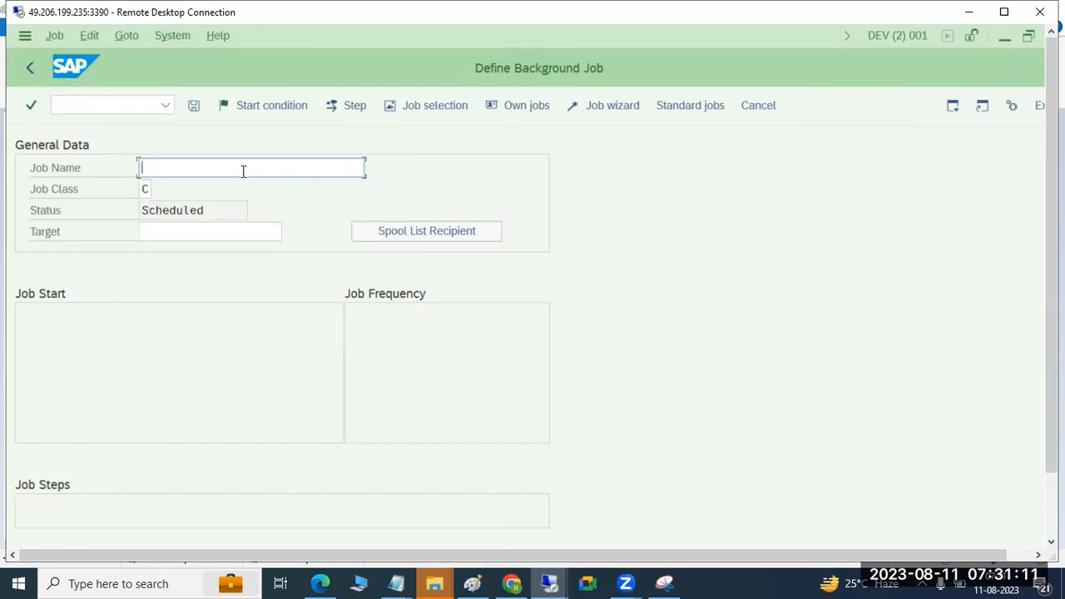
pyautogui.write('USER ADDRESS CHECK')
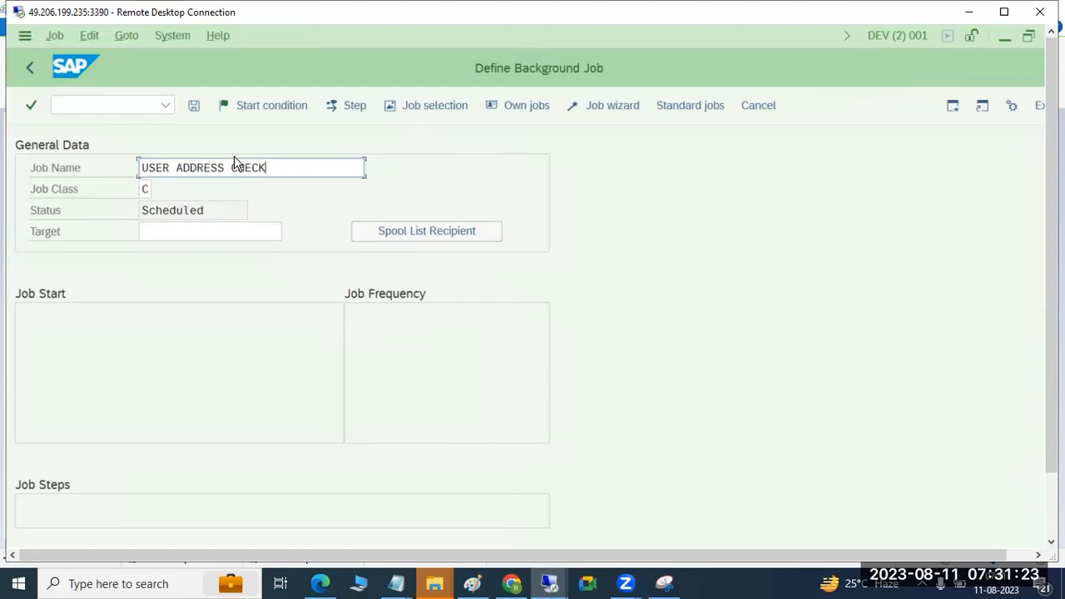
# Step: Open the list of possible job classes for the background job
pyautogui.click(148, 189)
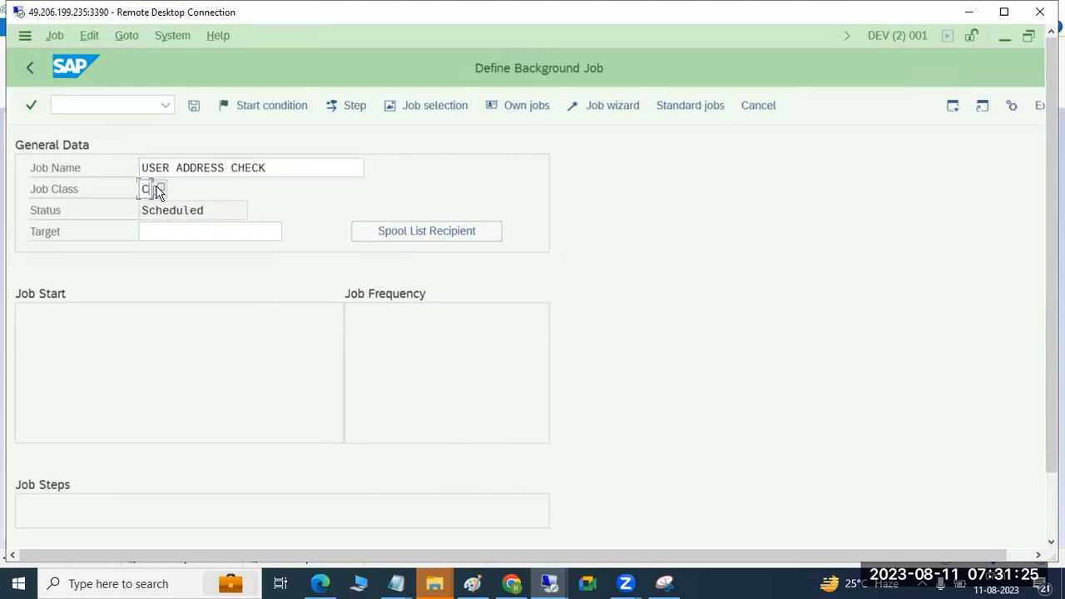
pyautogui.click(162, 189)
# Step: Switch to the Paint notes and add "- for te creation f the backgrund jobs" after SM36
pyautogui.click(473, 582)
pyautogui.click(85, 221)
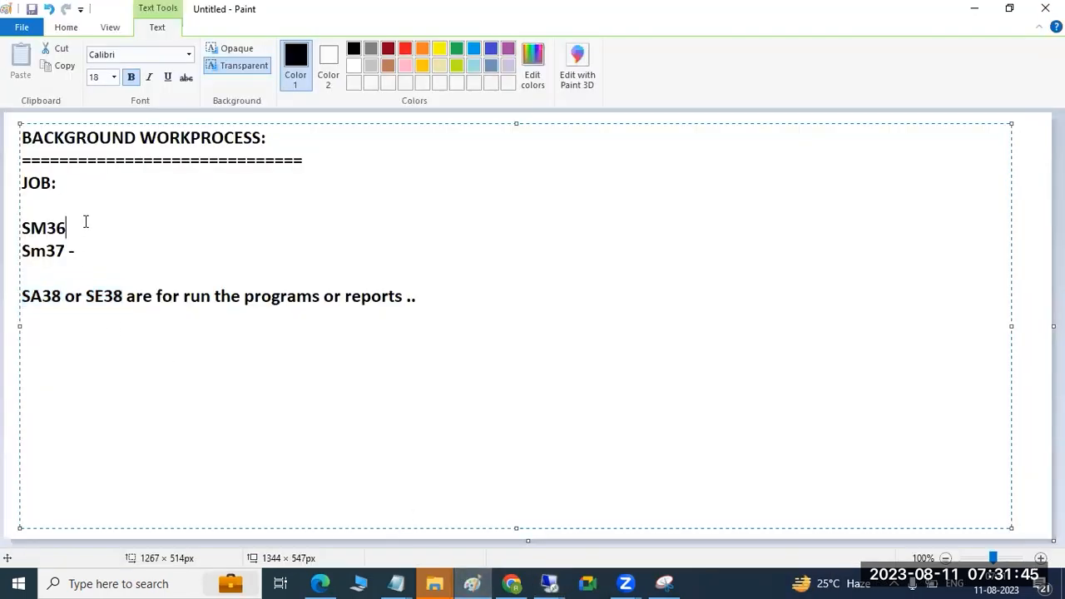
pyautogui.write('- for te creation f the')
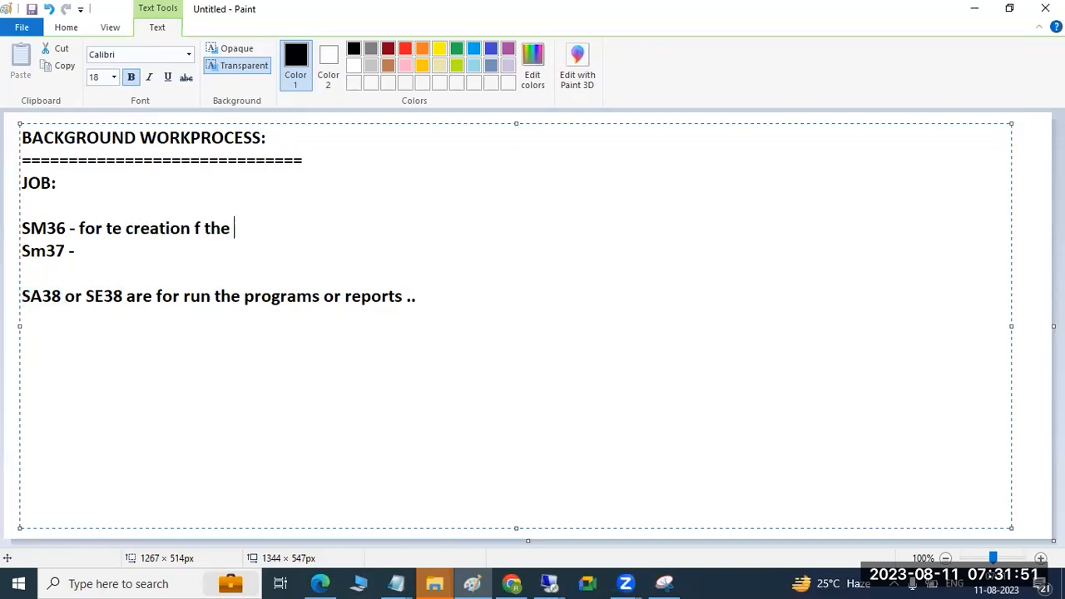
pyautogui.write(' backgru')
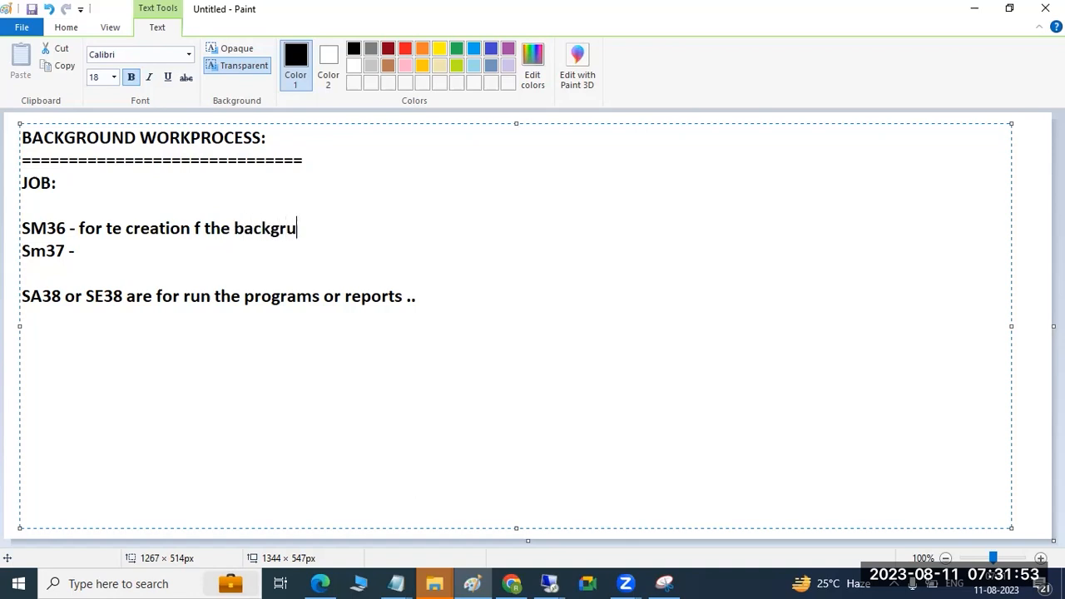
pyautogui.write('nd jobs')
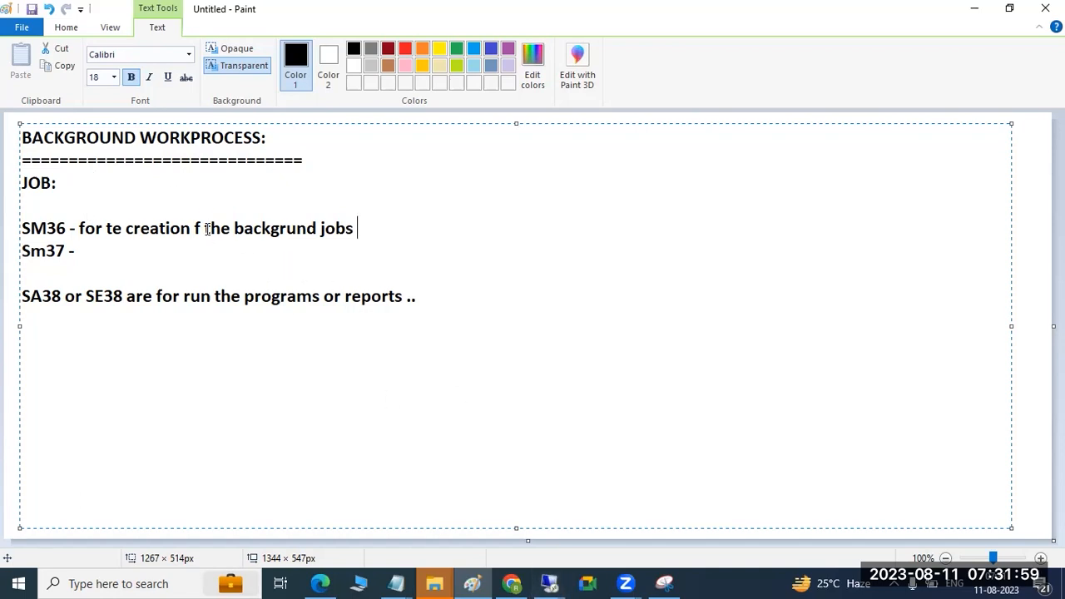
# Step: Highlight the background jobs wording in the SM36 line and the whole SA38 or SE38 line in the notes
pyautogui.moveTo(207, 230)
pyautogui.mouseDown()
pyautogui.moveTo(296, 233)
pyautogui.moveTo(273, 243)
pyautogui.mouseUp()
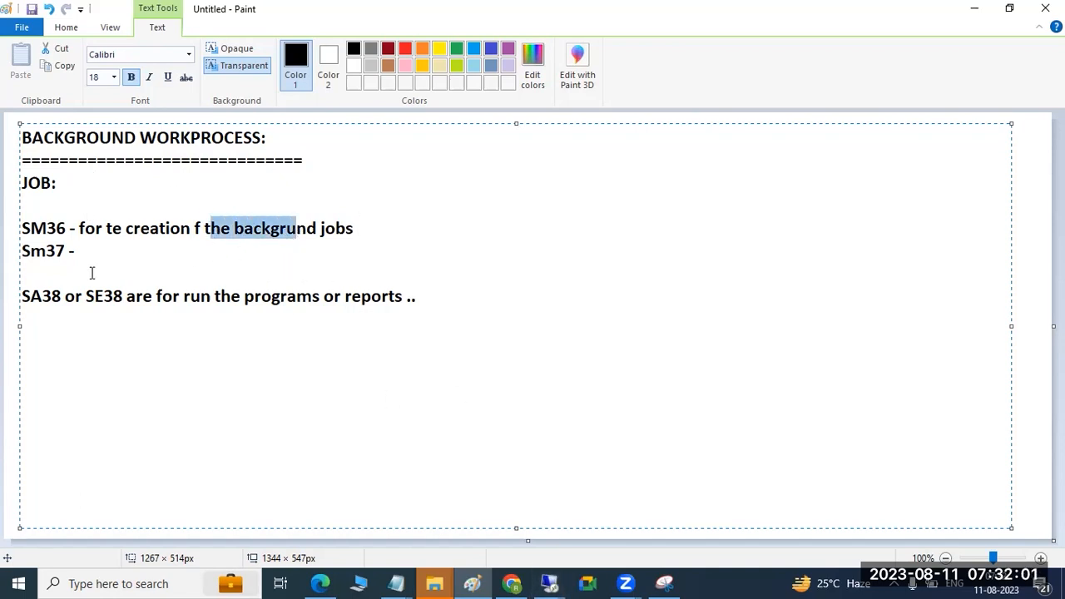
pyautogui.moveTo(25, 297); pyautogui.dragTo(426, 301)
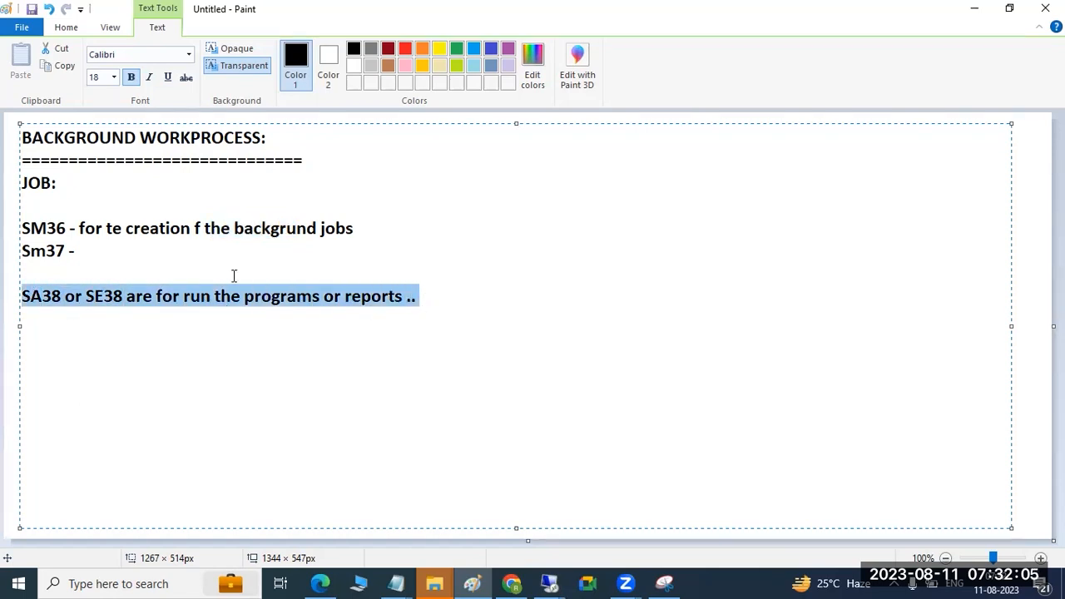
pyautogui.moveTo(244, 224); pyautogui.dragTo(373, 222)
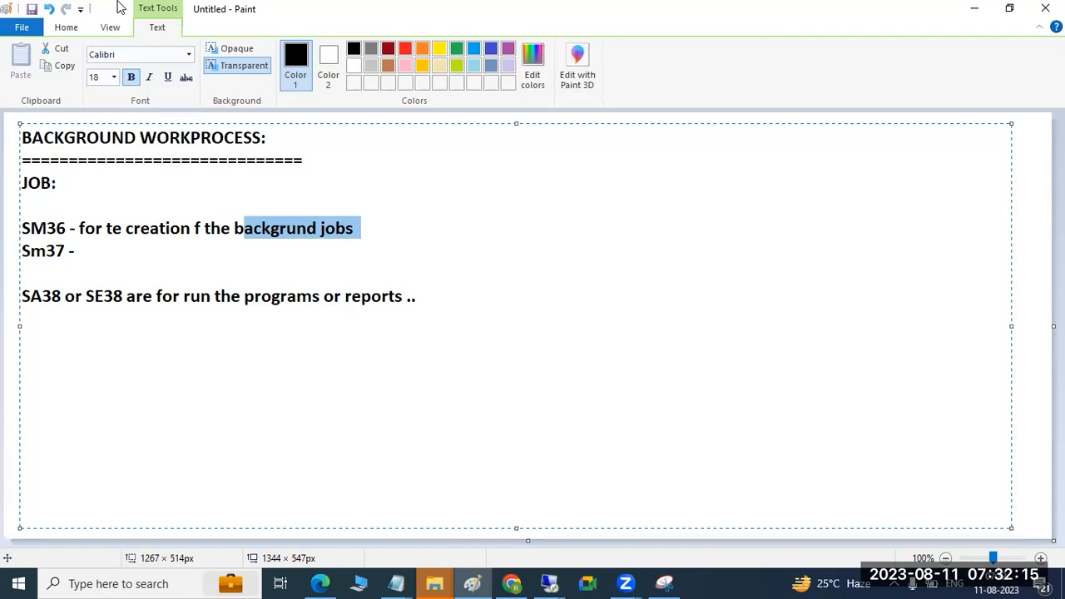
# Step: Switch back to the SAP session on the 3390 remote desktop, set the job class to B (middle priority) and start creating a job step
pyautogui.moveTo(552, 581)
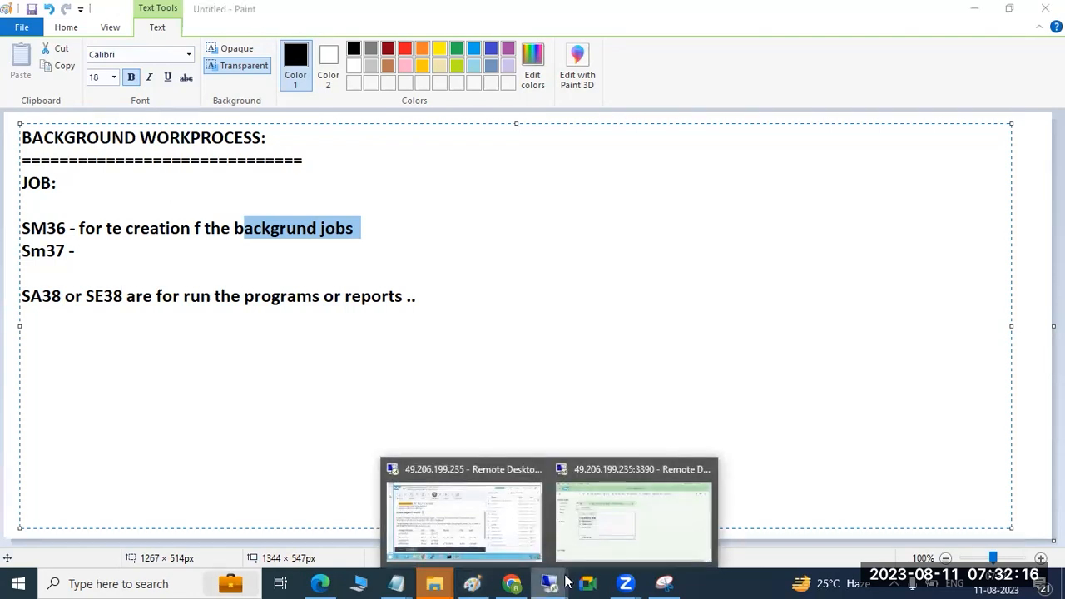
pyautogui.click(596, 524)
pyautogui.click(256, 182)
pyautogui.moveTo(257, 181); pyautogui.dragTo(380, 150)
pyautogui.click(332, 282)
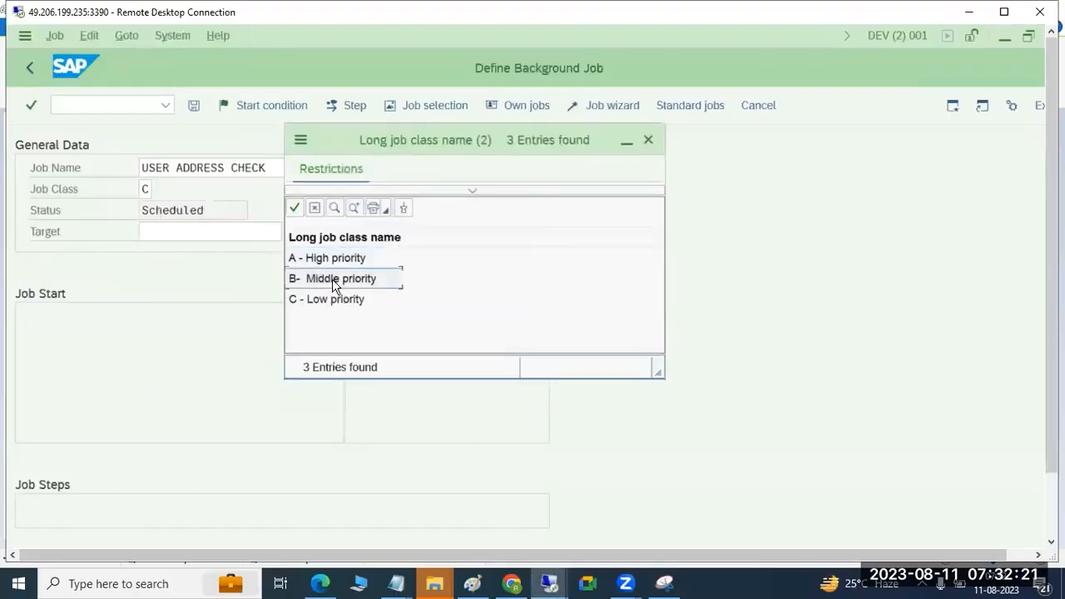
pyautogui.doubleClick(338, 275)
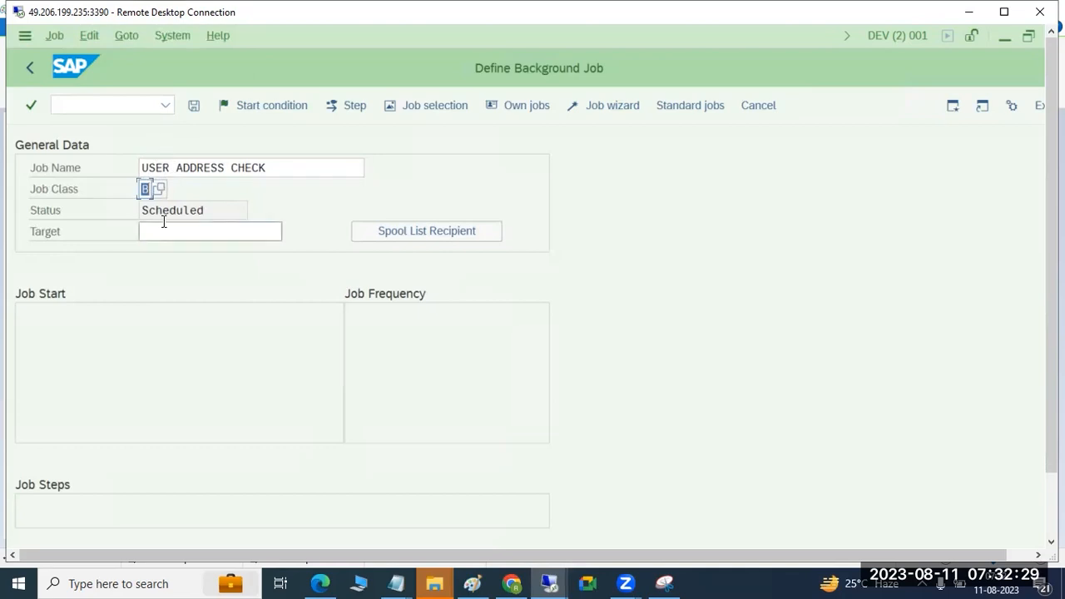
pyautogui.click(342, 107)
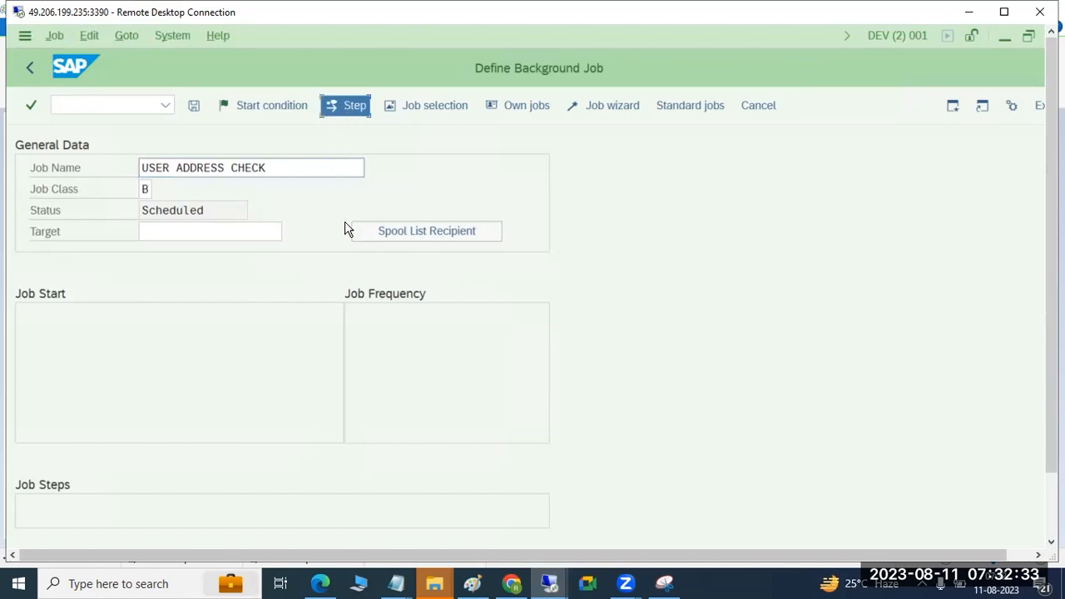
# Step: Switch to the Paint notes and begin a new line below the programs line reading "JOb creation - SM36"
pyautogui.click(472, 584)
pyautogui.moveTo(221, 297); pyautogui.dragTo(23, 308)
pyautogui.moveTo(419, 302); pyautogui.dragTo(20, 222)
pyautogui.click(477, 299)
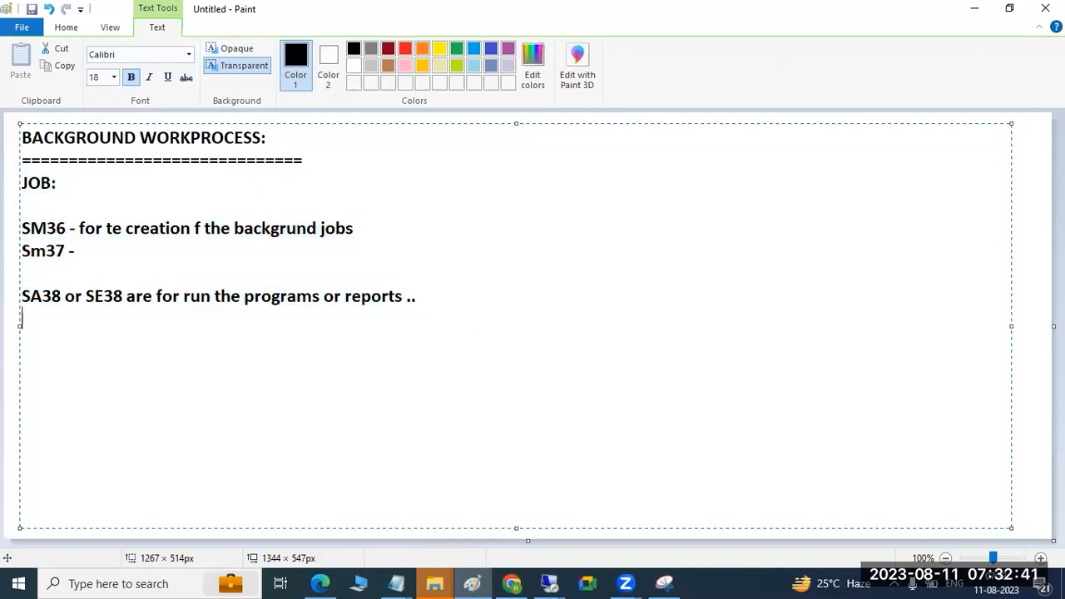
pyautogui.write('JOb cfeation')
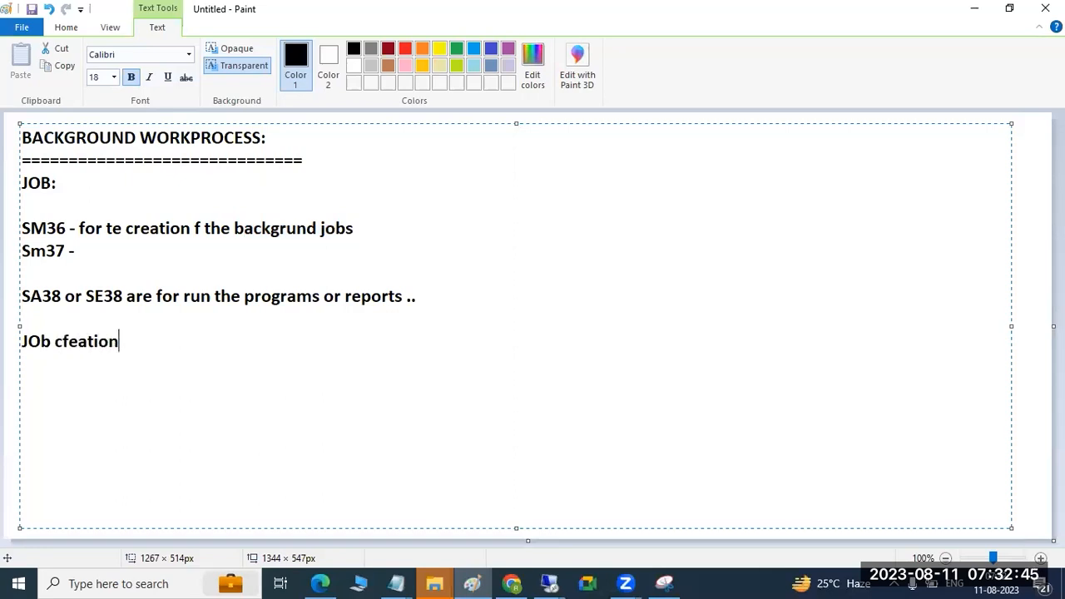
pyautogui.press('BackSpace')
pyautogui.press('BackSpace')
pyautogui.press('BackSpace')
pyautogui.press('BackSpace')
pyautogui.press('BackSpace')
pyautogui.press('BackSpace')
pyautogui.press('BackSpace')
pyautogui.press('BackSpace')
pyautogui.press('BackSpace')
pyautogui.write('cre')
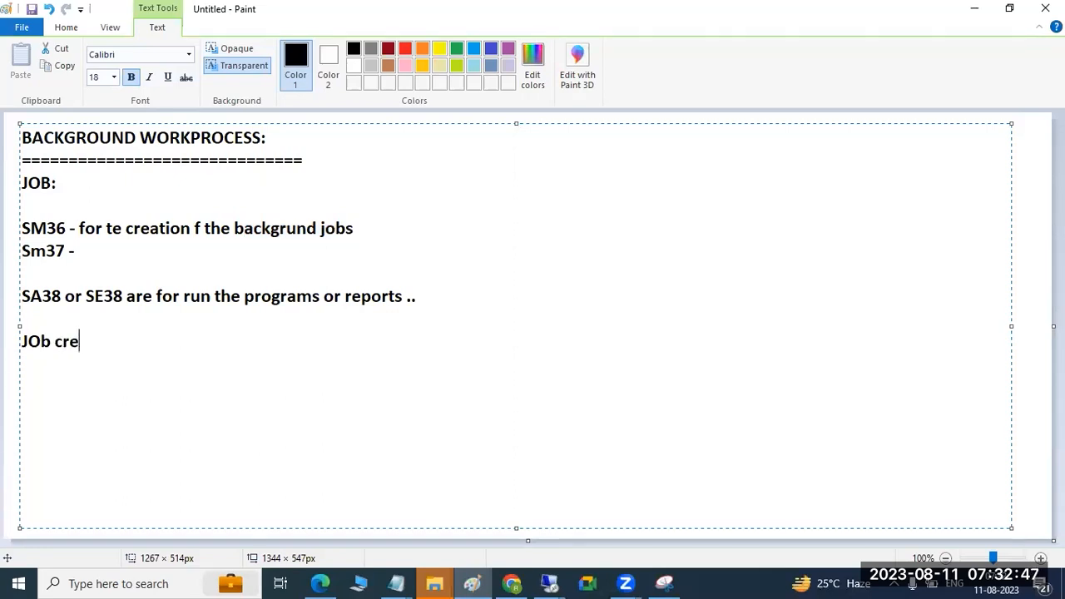
pyautogui.write('ation - SM')
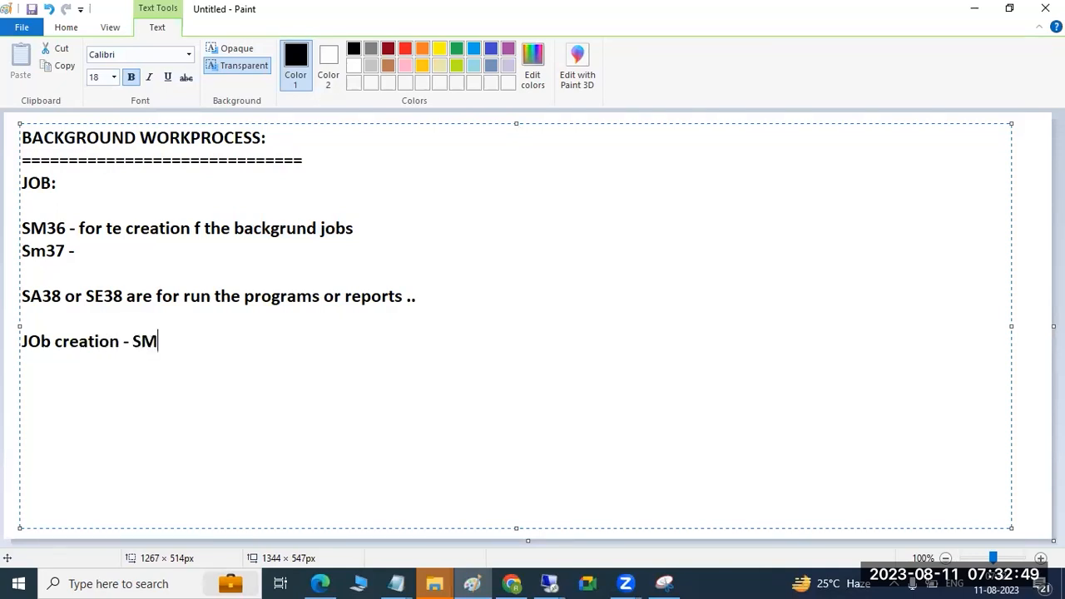
pyautogui.write('36 - give t')
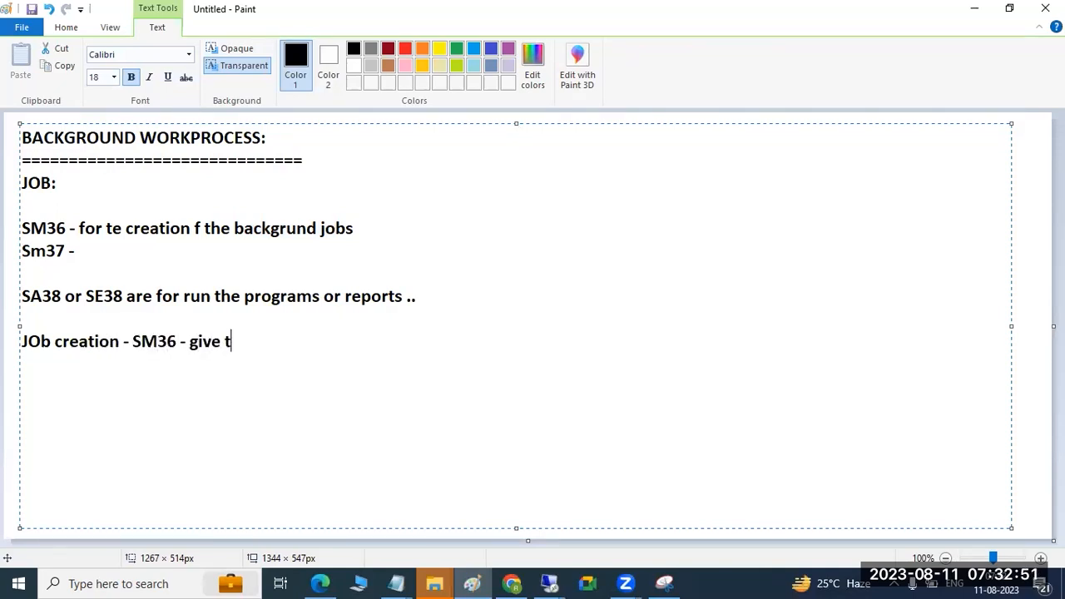
pyautogui.write('he job name ')
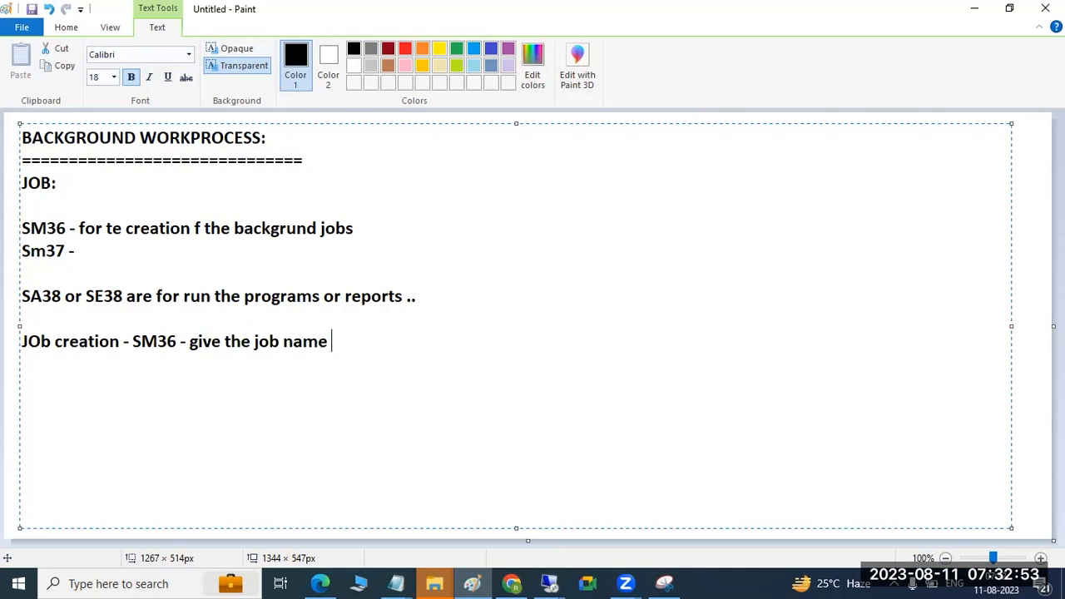
pyautogui.write('--> Goto ste ')
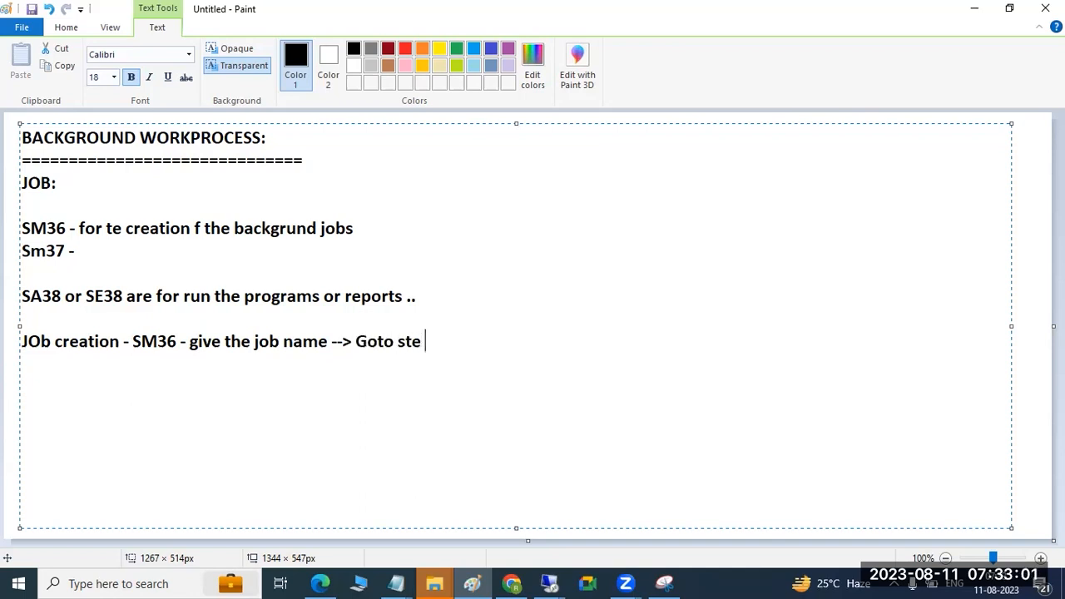
pyautogui.write('p')
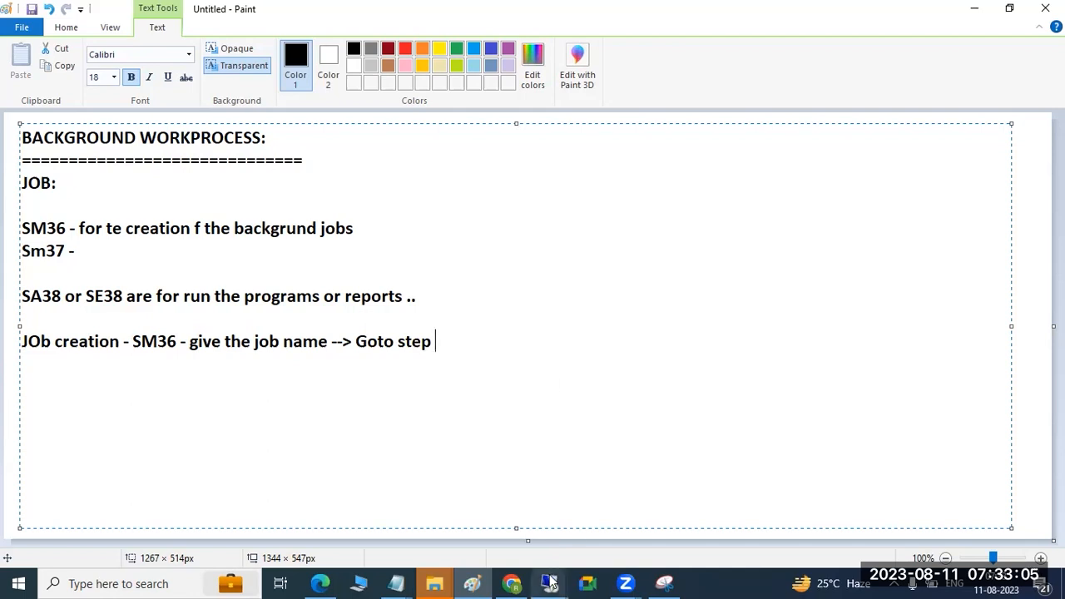
# Step: Switch back to the 3390 remote desktop and look through the step's external command and external program types, returning to ABAP program
pyautogui.moveTo(549, 584)
pyautogui.click(583, 499)
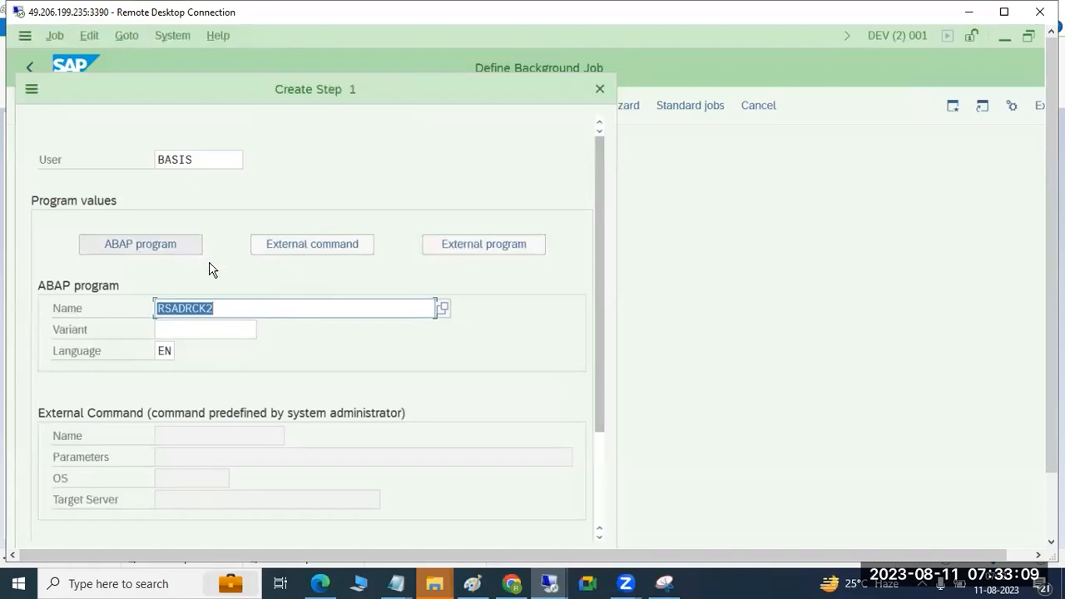
pyautogui.click(298, 250)
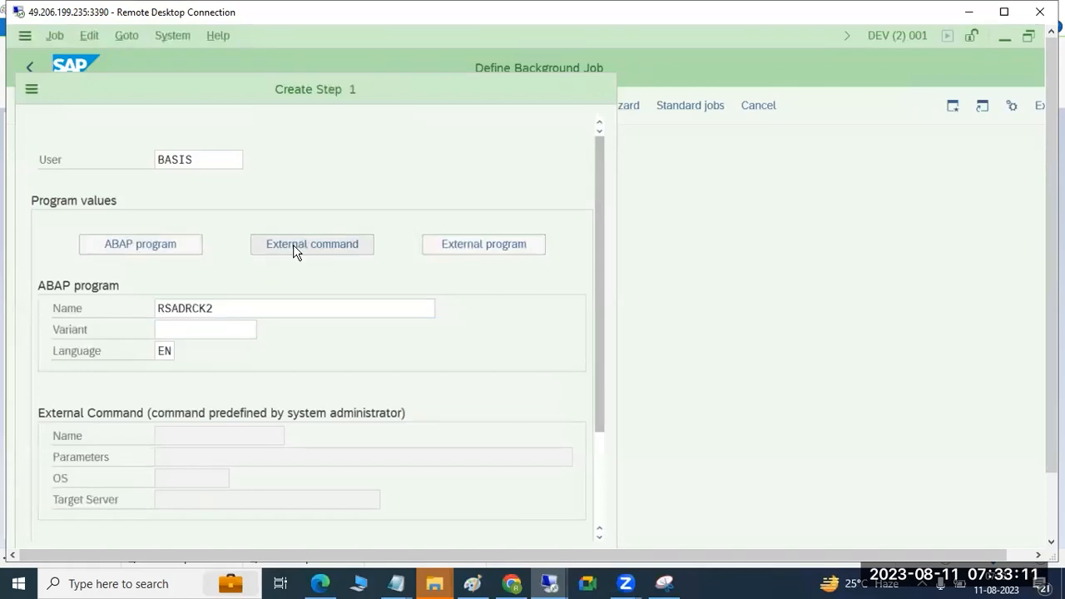
pyautogui.click(491, 248)
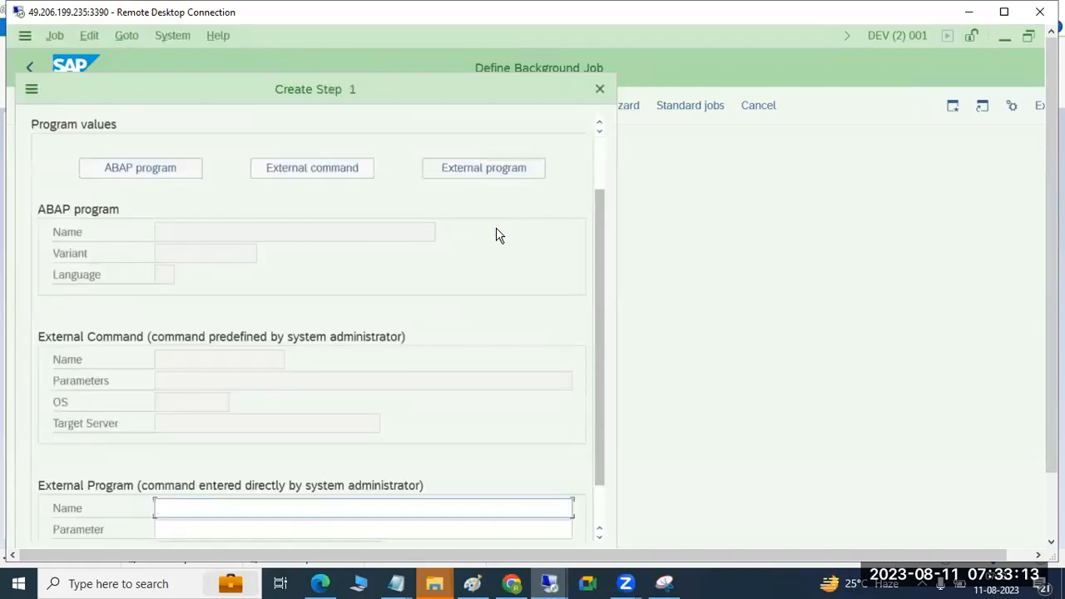
pyautogui.click(172, 169)
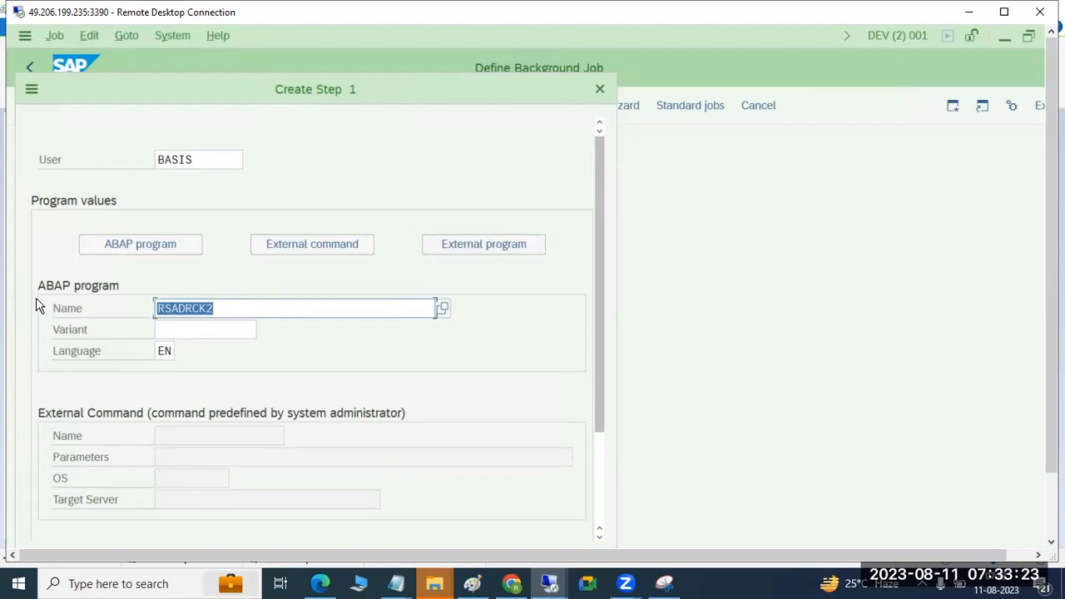
# Step: Examine the ABAP program name and the fields offered for an external command and for an external program
pyautogui.click(165, 309)
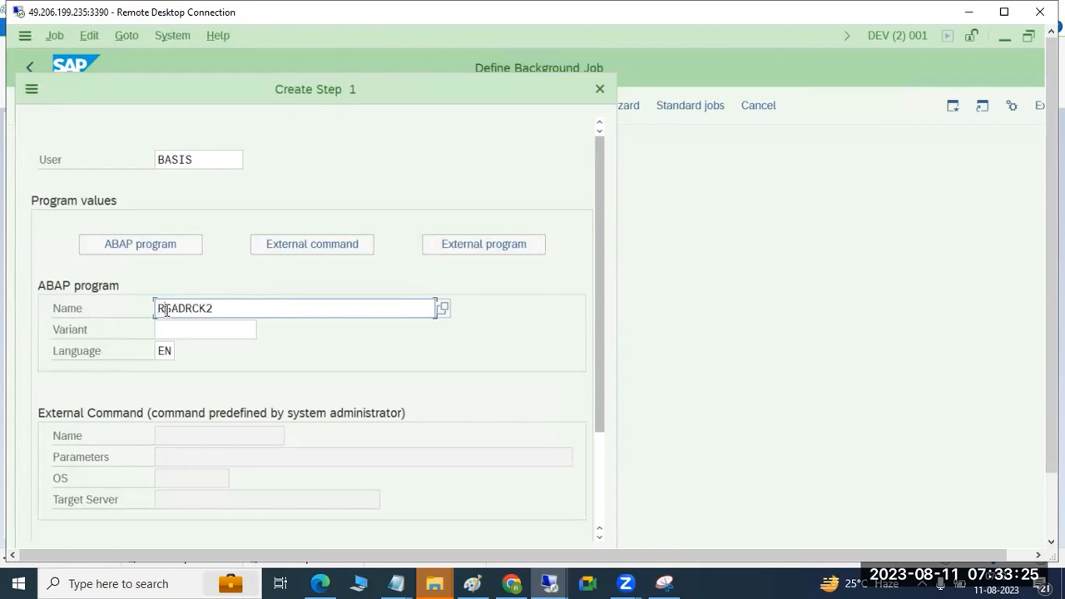
pyautogui.click(306, 243)
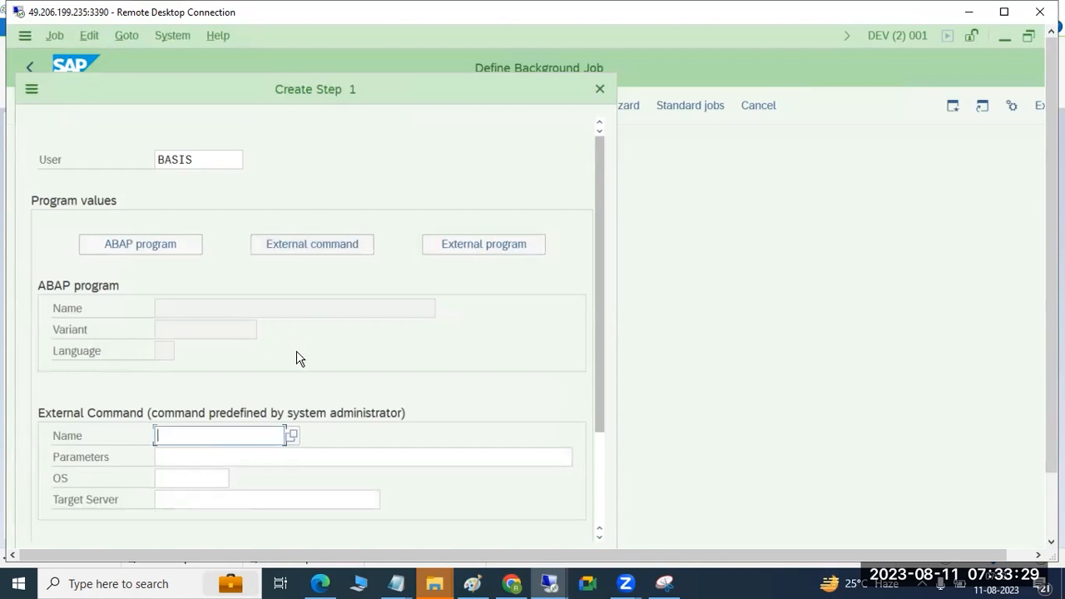
pyautogui.click(196, 481)
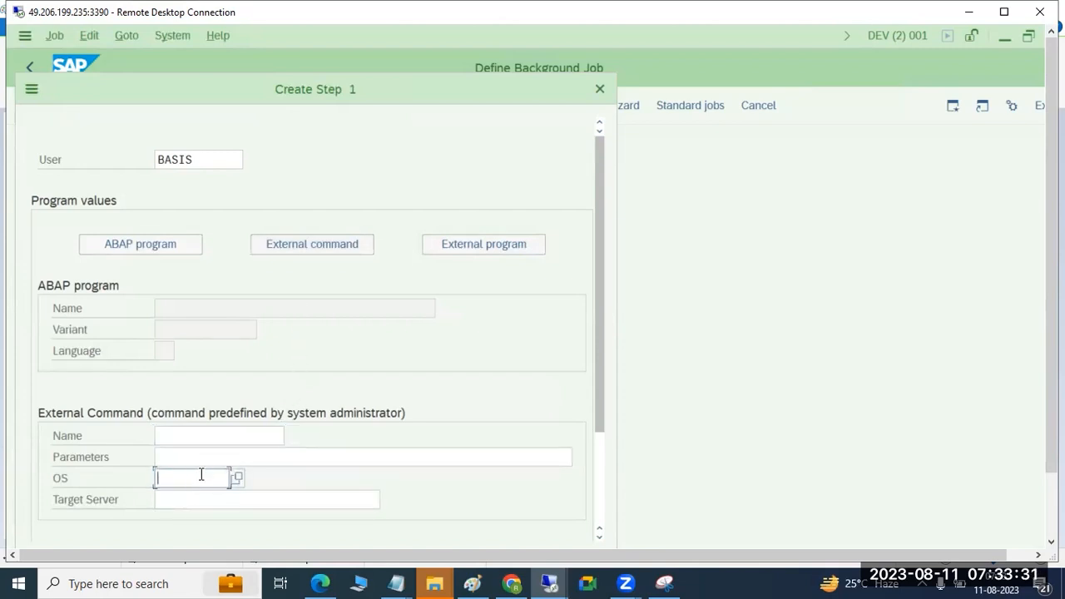
pyautogui.scroll(-1, 219, 487)
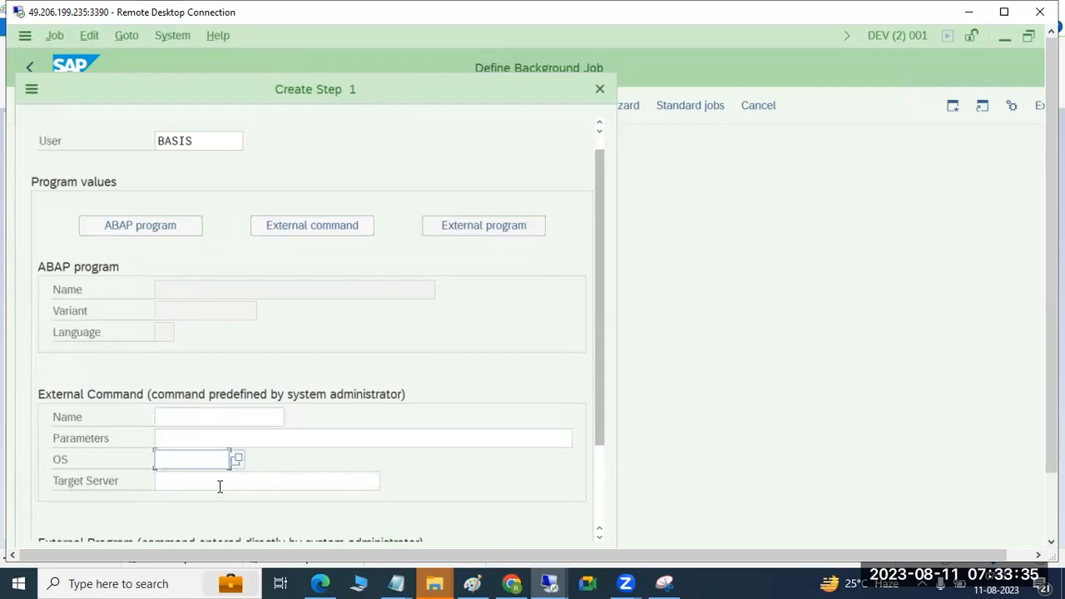
pyautogui.click(480, 218)
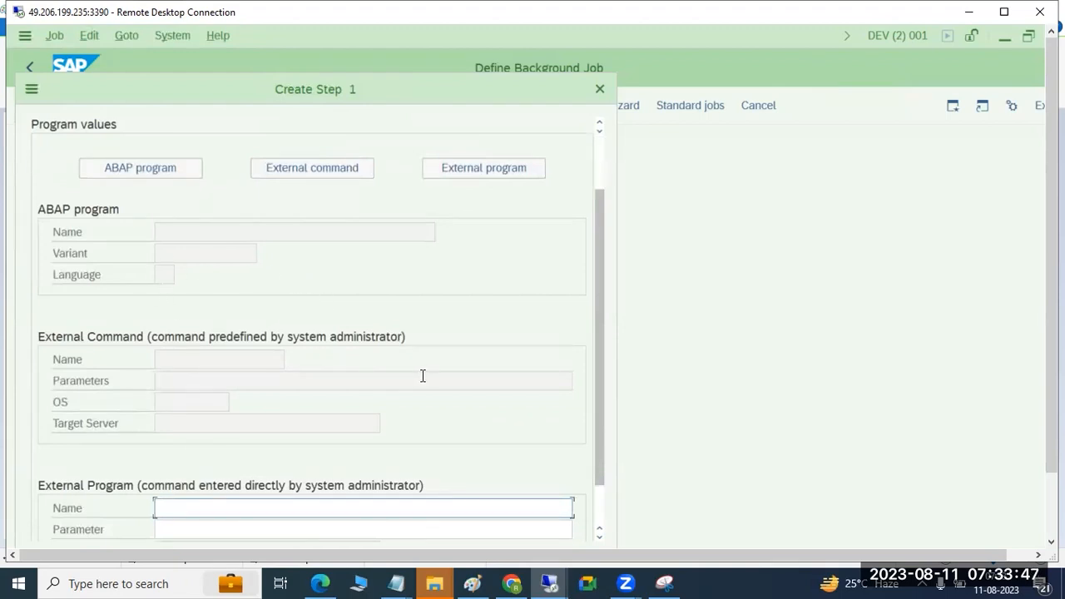
pyautogui.scroll(-1, 423, 379)
pyautogui.scroll(1, 421, 389)
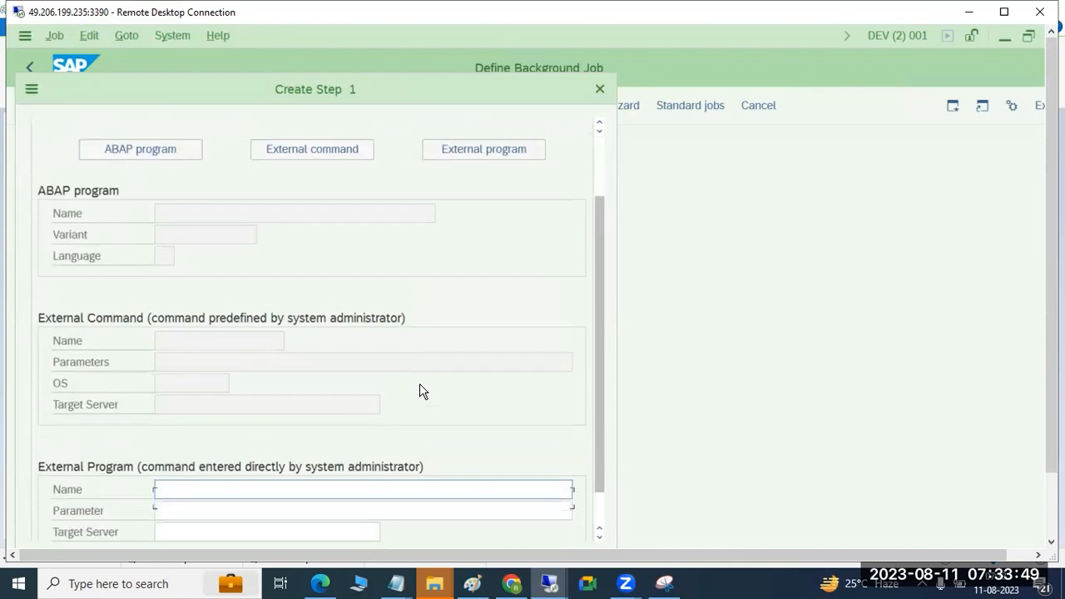
# Step: Set the step type back to ABAP program and review the RSADRCK2 program name and empty variant fields
pyautogui.click(131, 159)
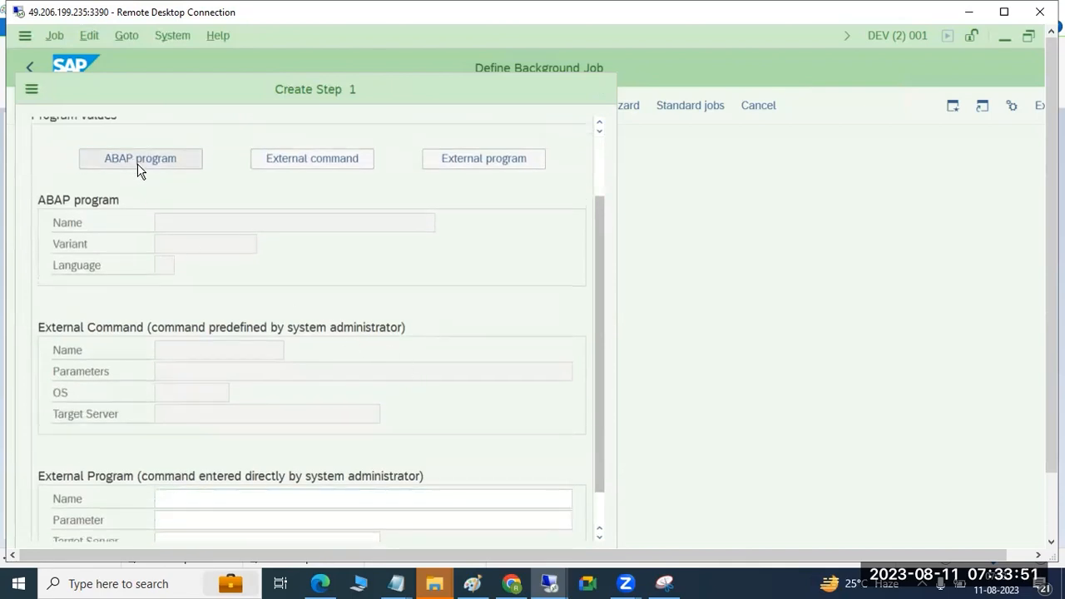
pyautogui.click(204, 330)
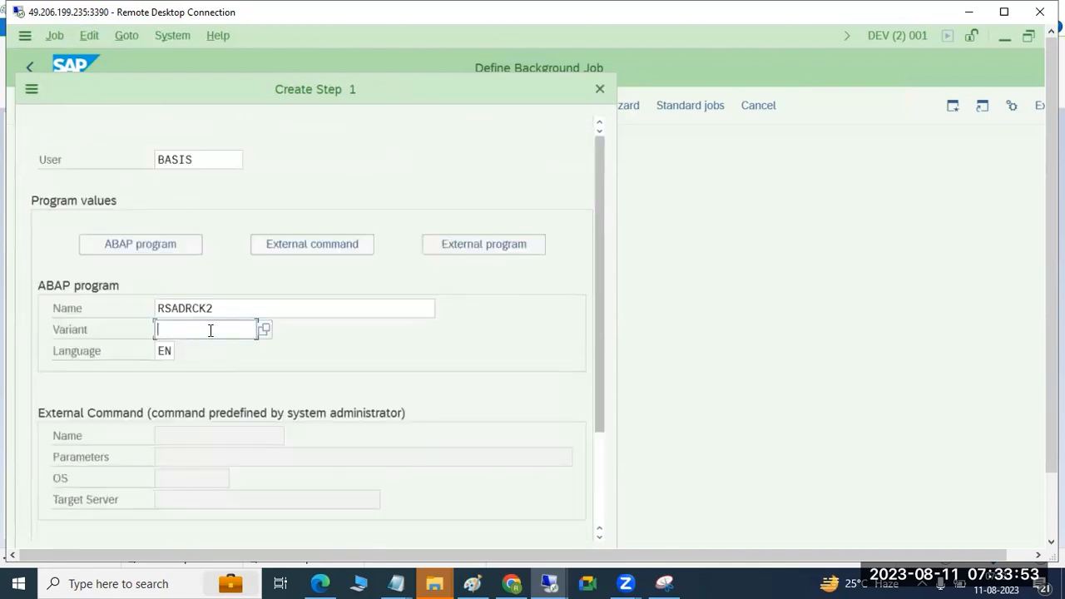
pyautogui.moveTo(164, 308); pyautogui.dragTo(219, 305)
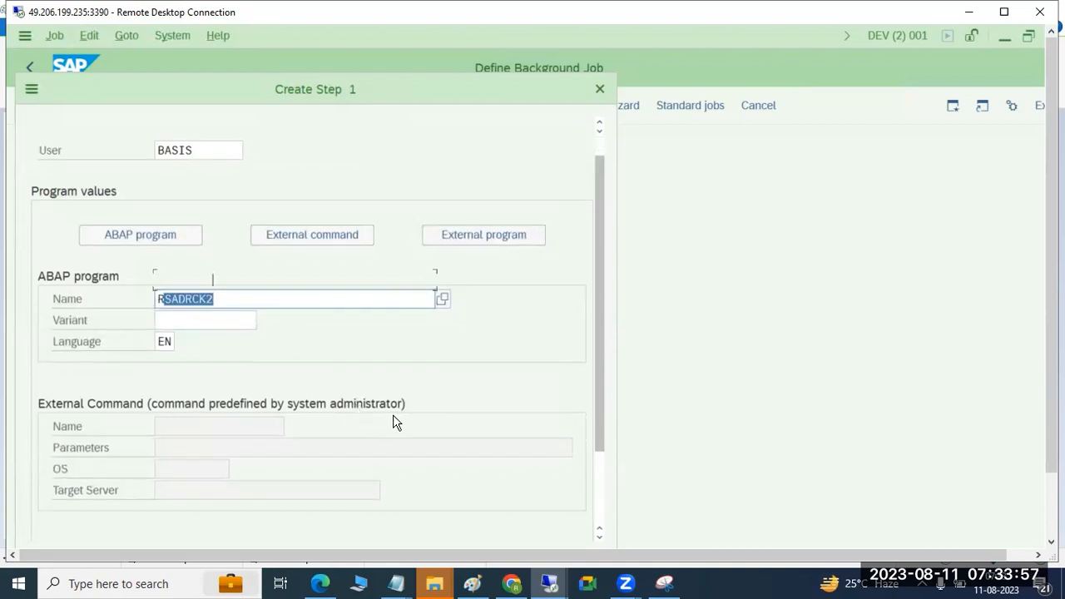
pyautogui.scroll(-5, 393, 415)
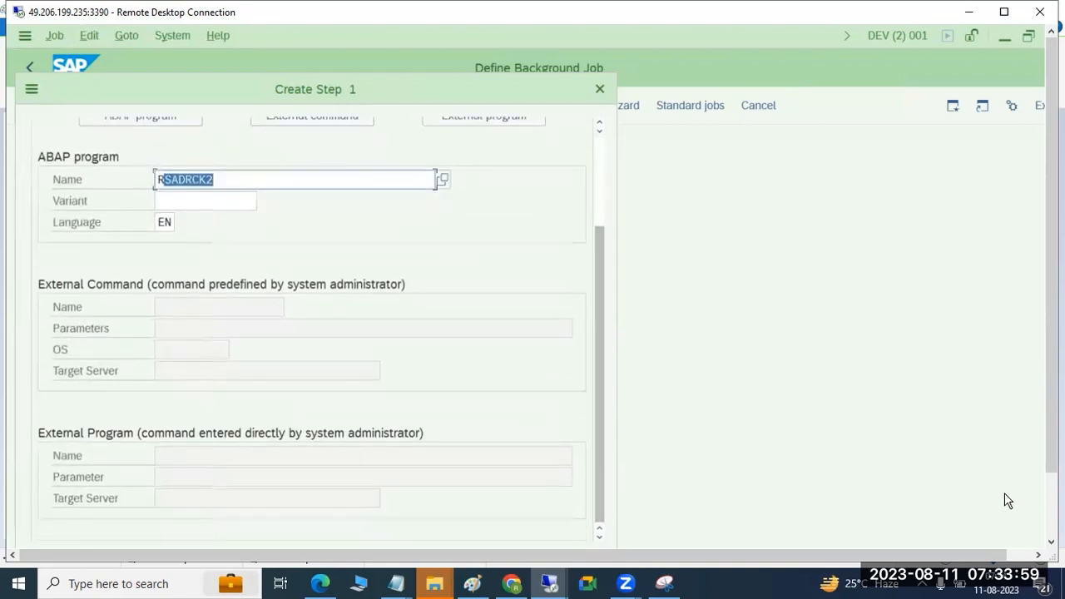
# Step: Save the RSADRCK2 ABAP program step, return to the job definition and open its start condition
pyautogui.moveTo(1052, 453); pyautogui.dragTo(1052, 523)
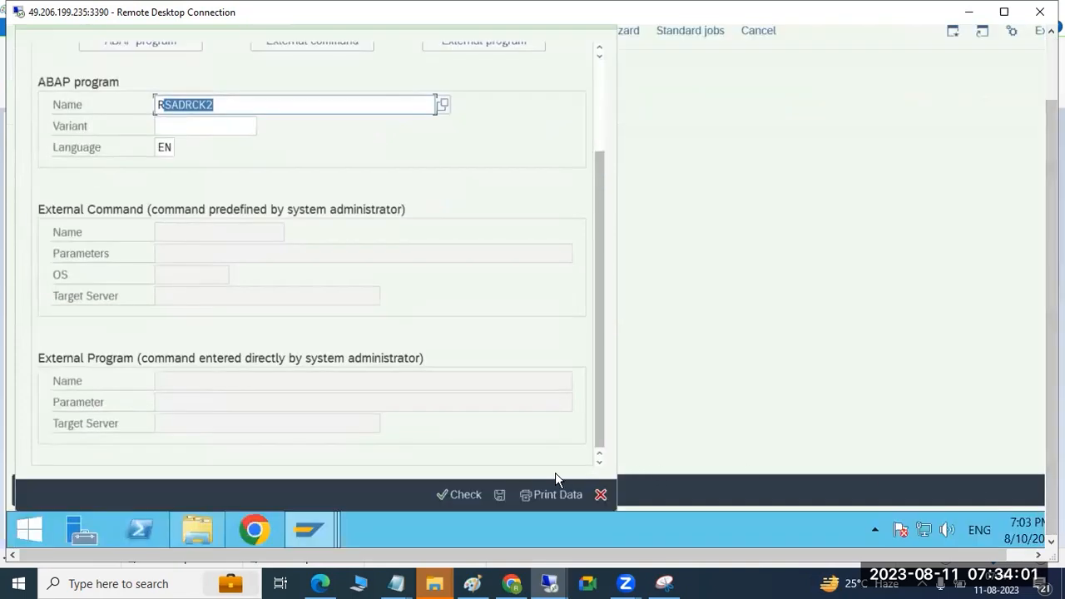
pyautogui.click(498, 493)
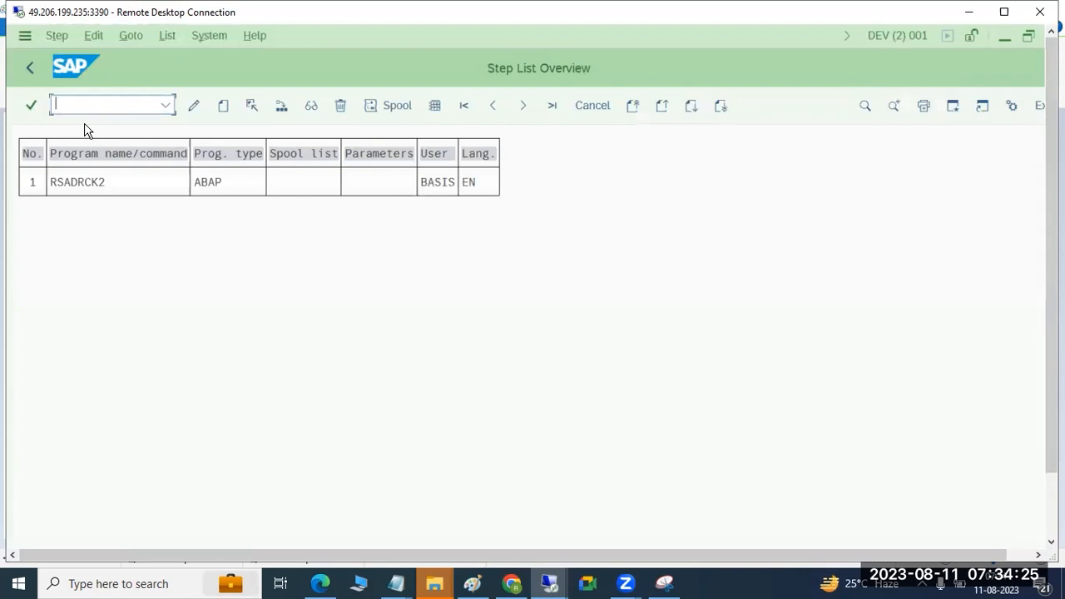
pyautogui.click(31, 70)
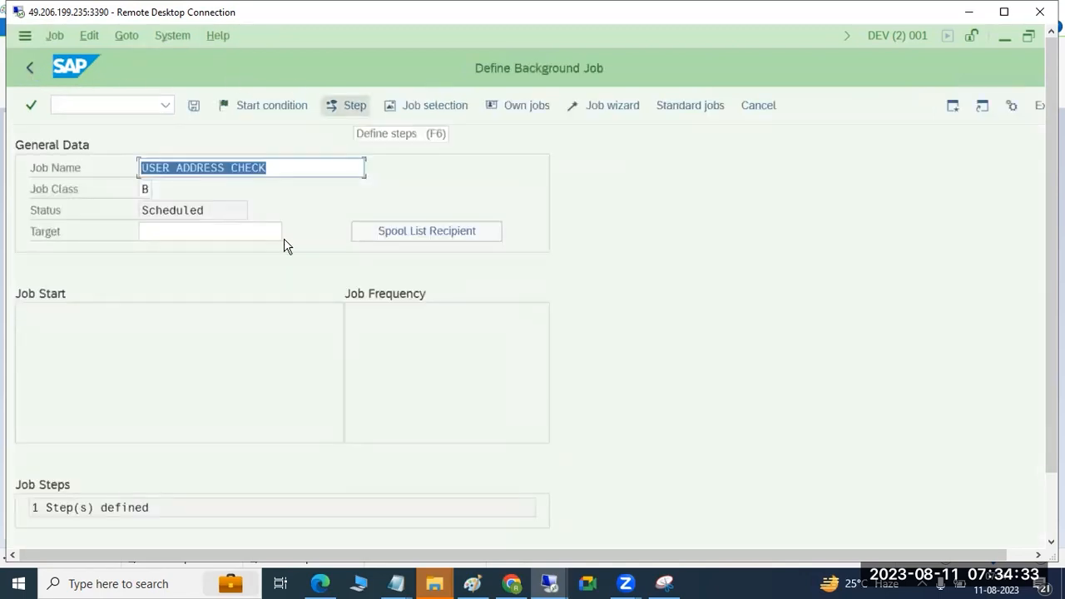
pyautogui.moveTo(43, 508); pyautogui.dragTo(152, 507)
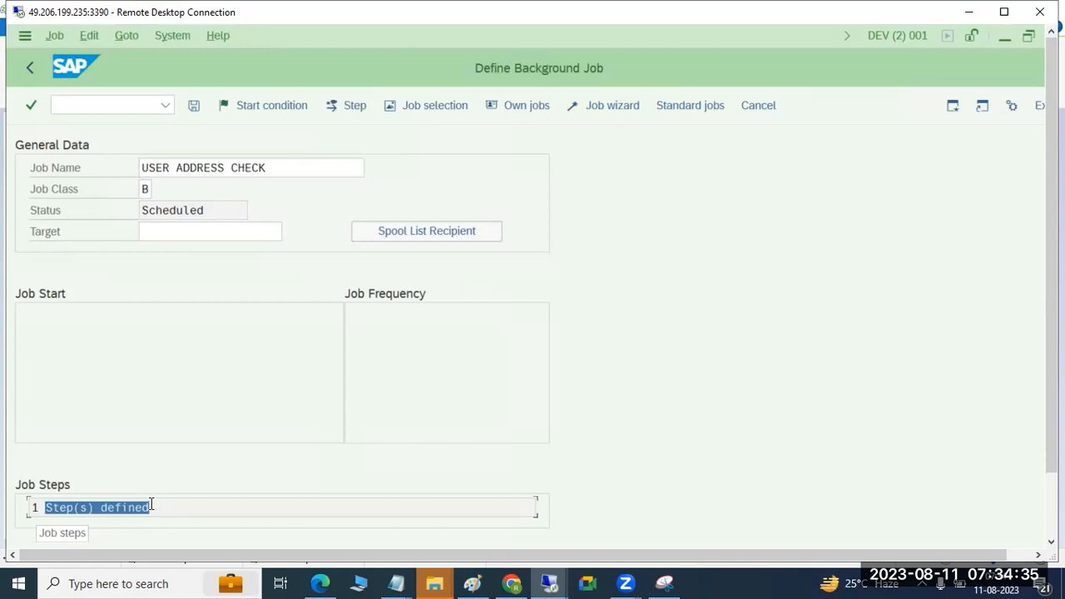
pyautogui.click(249, 109)
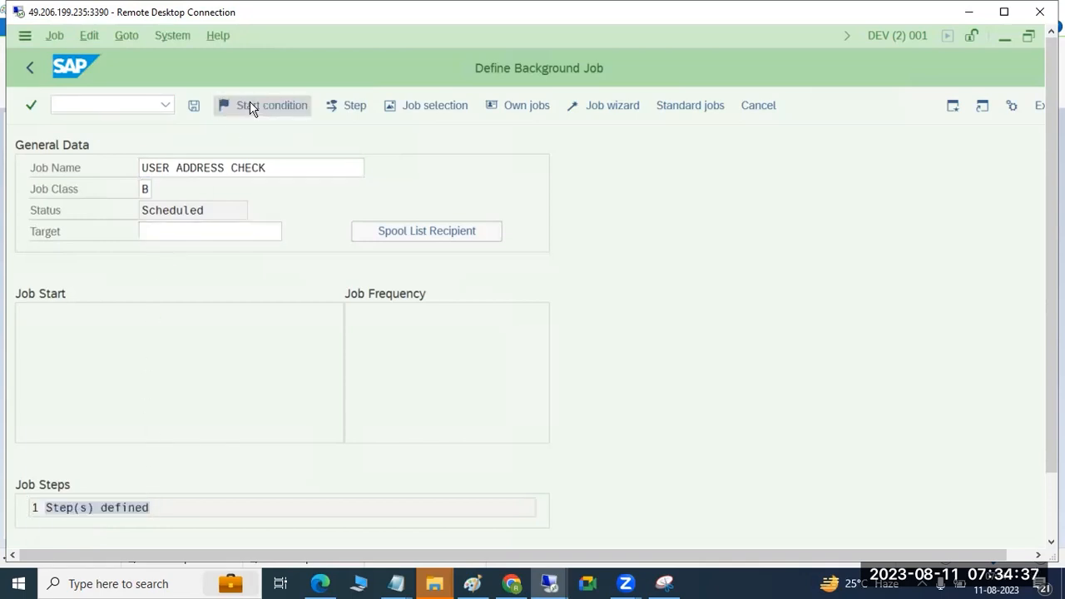
# Step: Switch to the Paint notes and extend the job creation line with "(ABAP program,External COMMNAD and extetnal programs)"
pyautogui.click(471, 583)
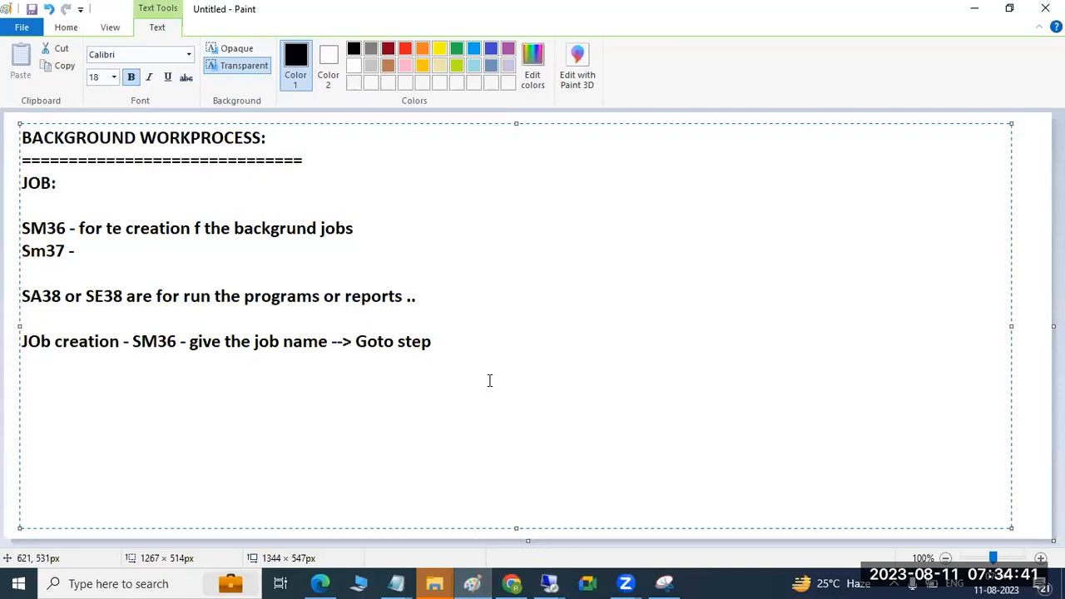
pyautogui.write('(ABAP program,Exte')
pyautogui.write('rna')
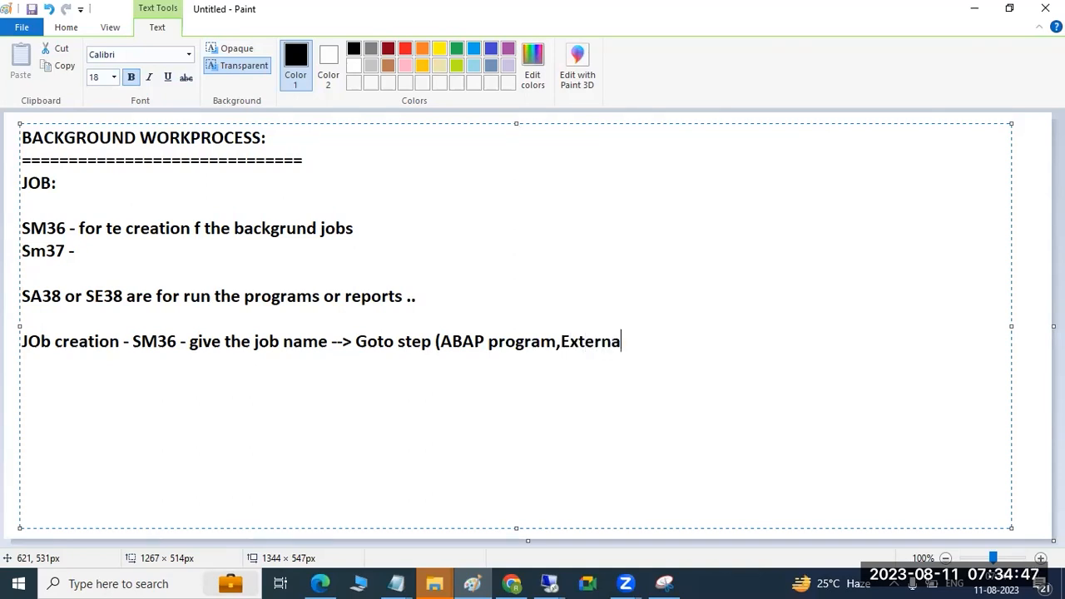
pyautogui.write('l COMMNA')
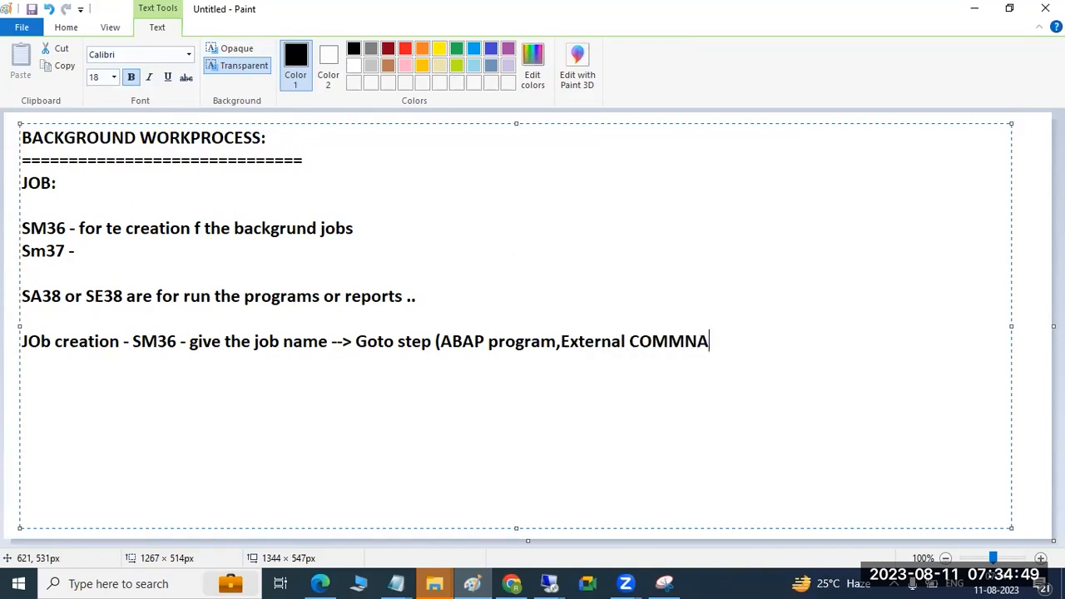
pyautogui.write('D and extet')
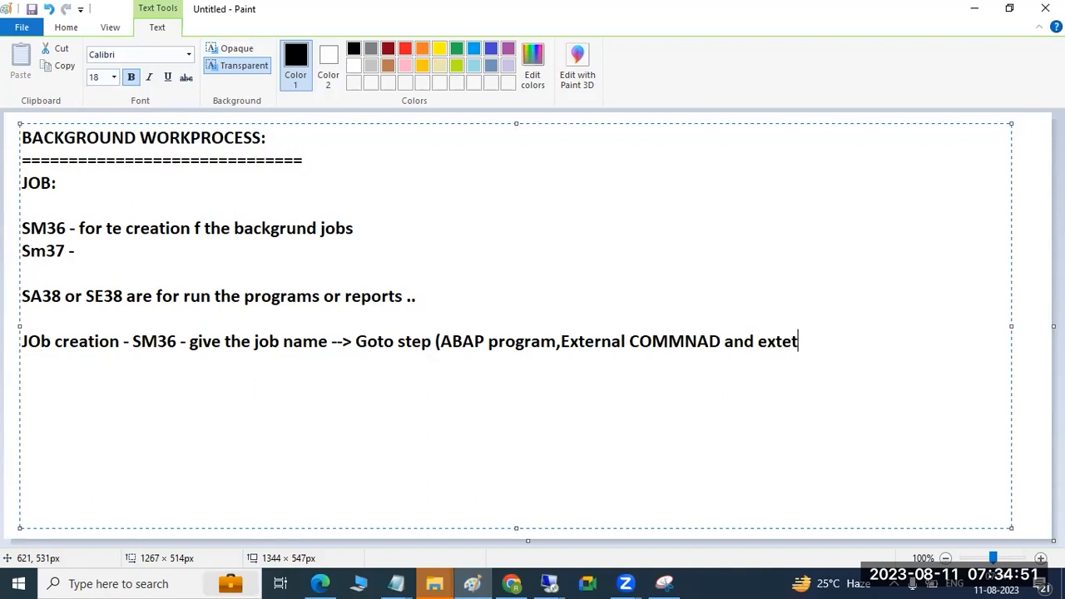
pyautogui.write('nal programs')
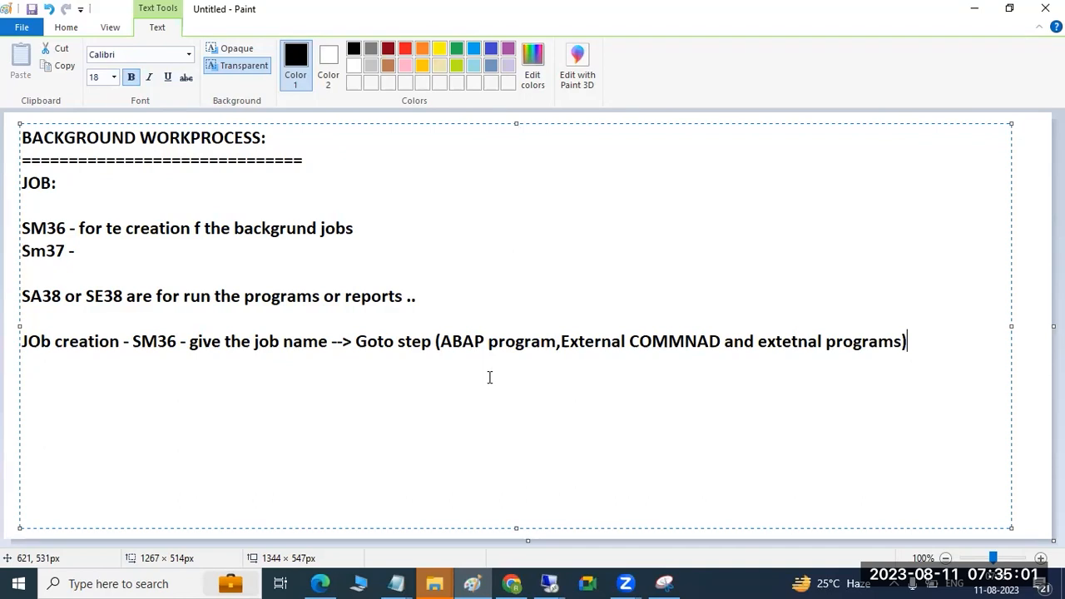
# Step: Continue the job creation note with "--->" and a new line reading "next step give the job startup conditions (Immeidately ,"
pyautogui.write('-')
pyautogui.write('-->')
pyautogui.press('Return')
pyautogui.write('next step giv')
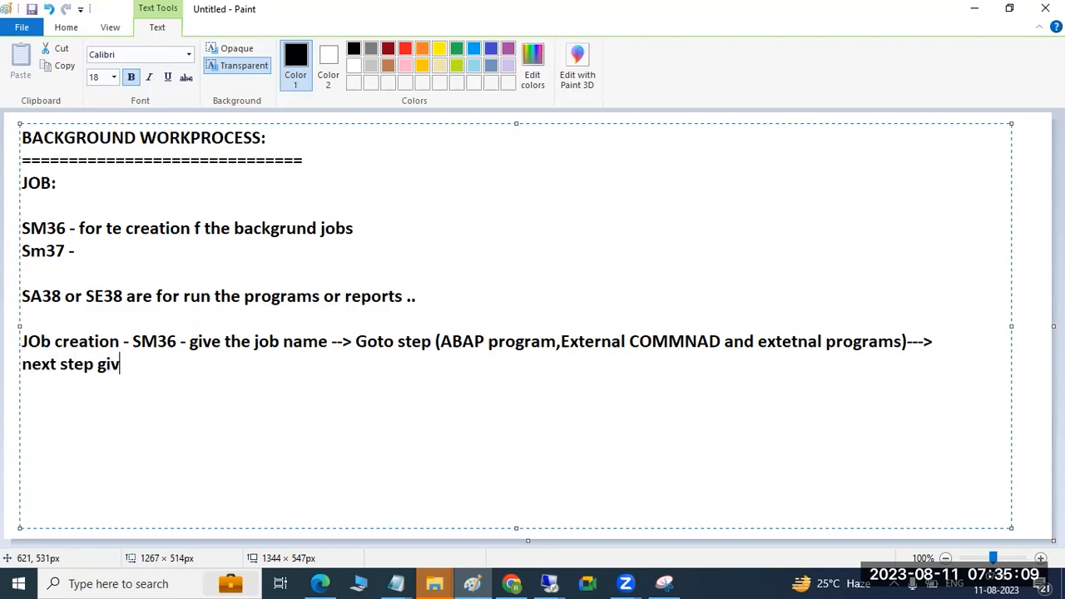
pyautogui.write('e the job s')
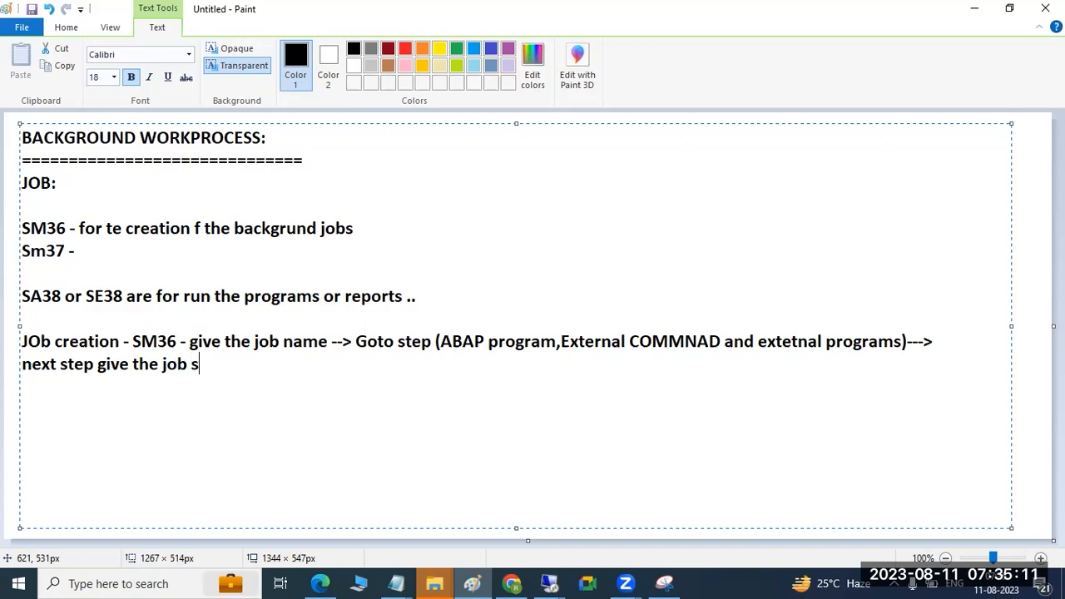
pyautogui.write('tartup co')
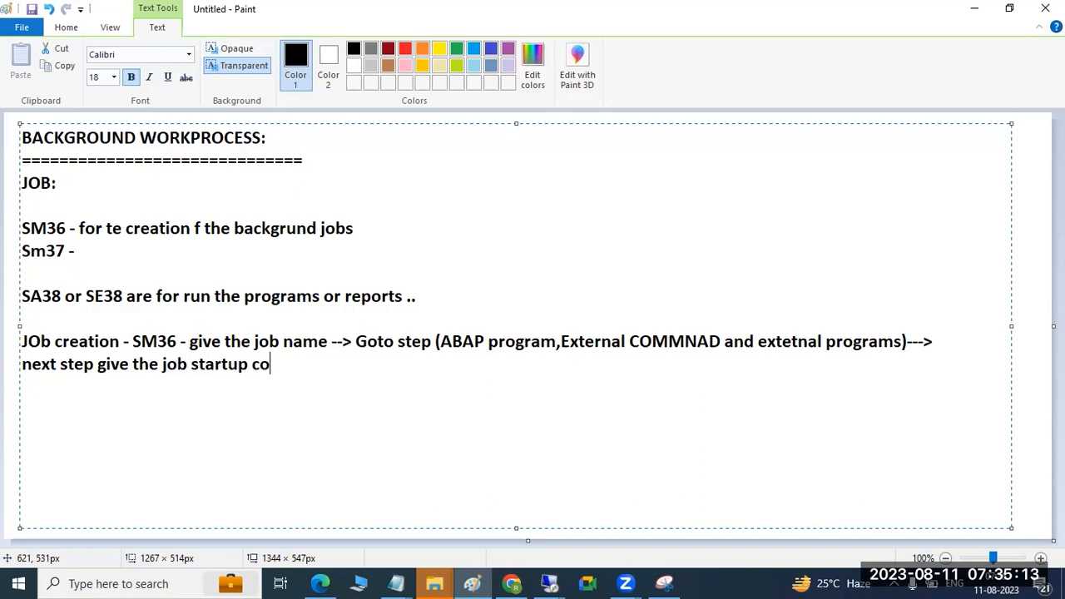
pyautogui.write('nditions (')
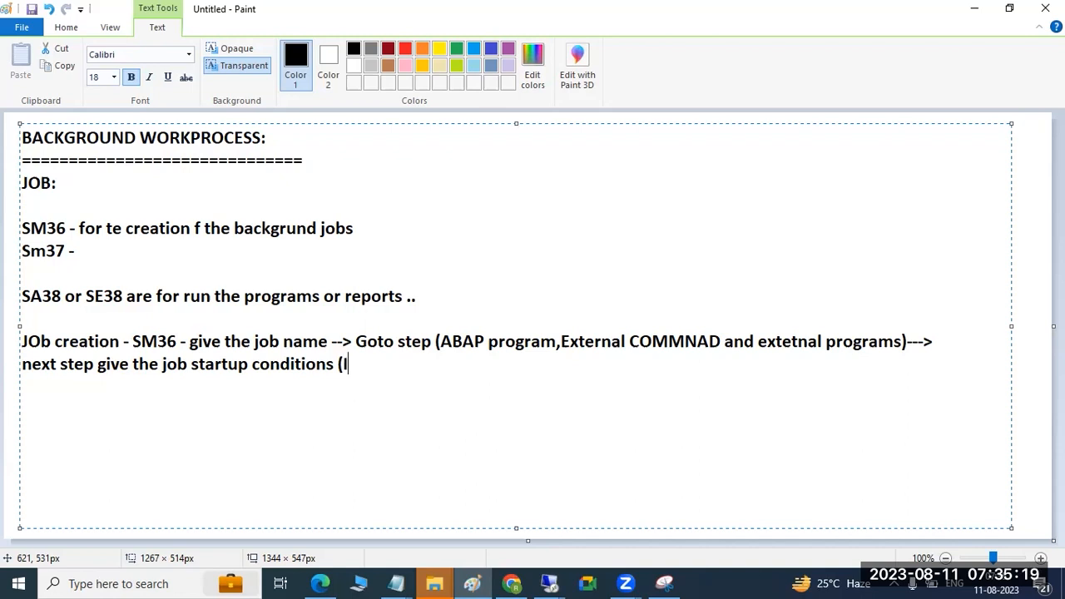
pyautogui.write('Immeid')
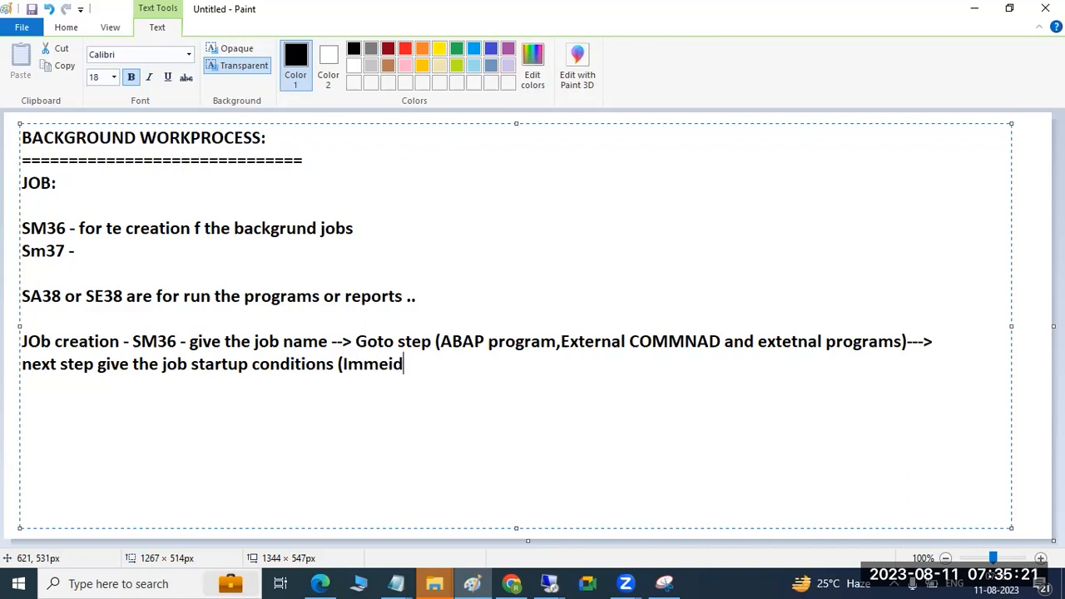
pyautogui.write('ately ,')
# Step: Switch back to the 3390 remote desktop and look through the immediate, date/time, after job, after event and operation mode start options
pyautogui.moveTo(549, 583)
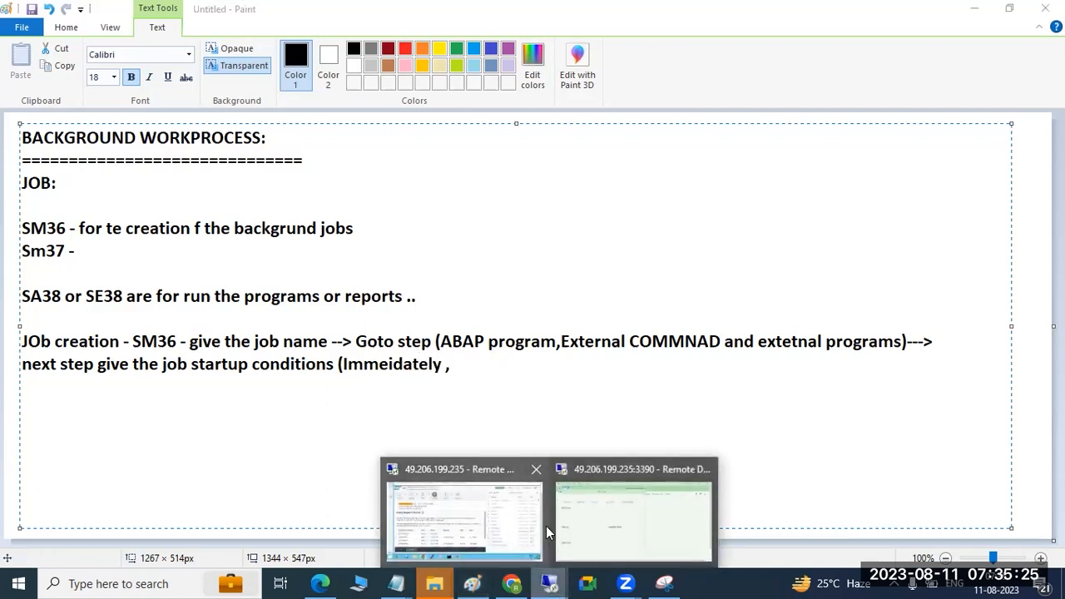
pyautogui.click(493, 500)
pyautogui.click(550, 582)
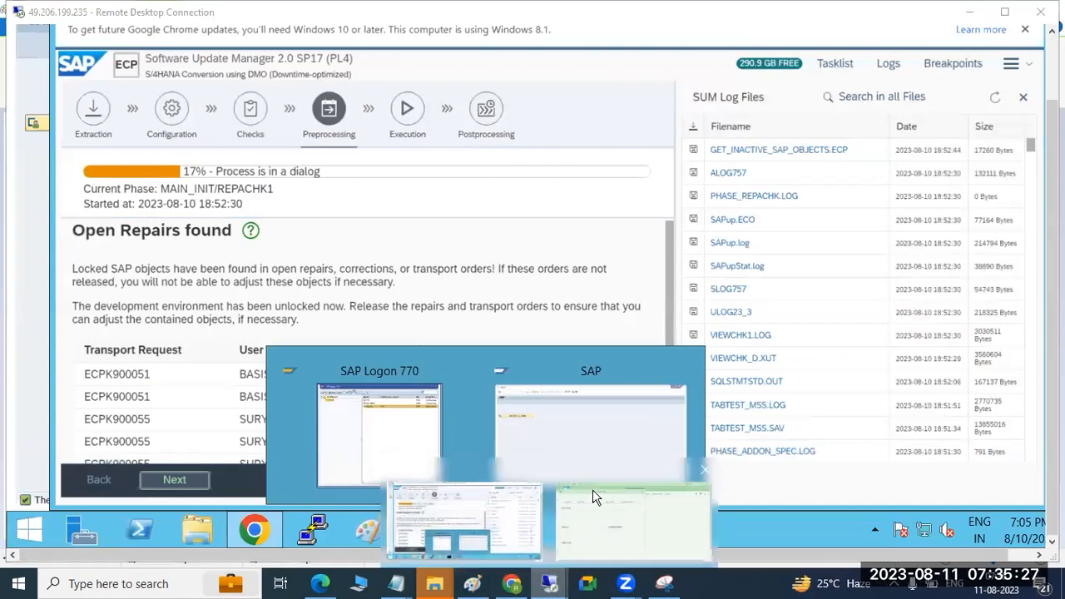
pyautogui.click(594, 493)
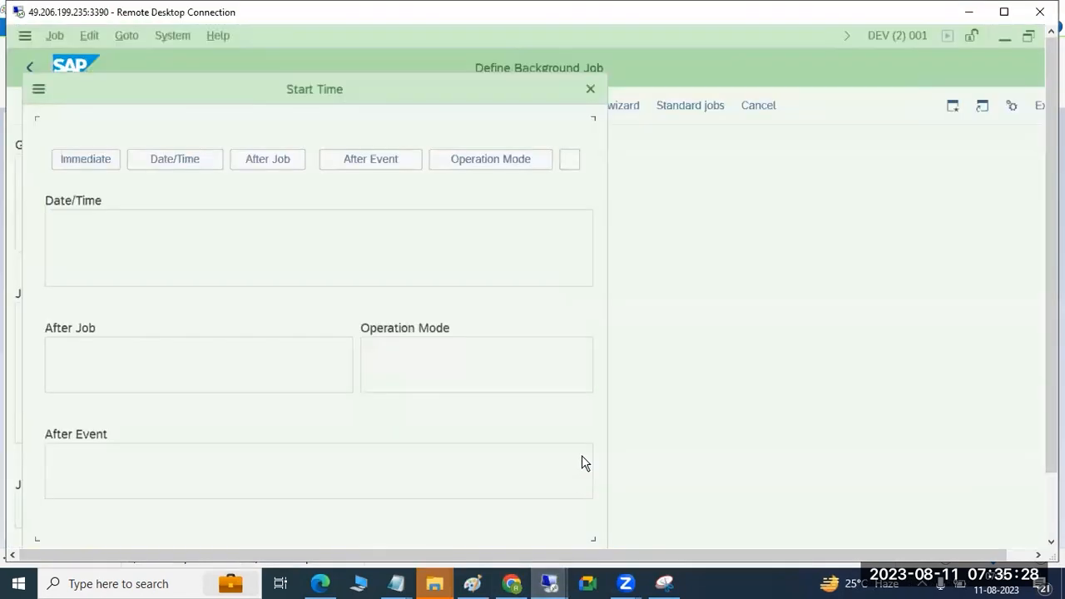
pyautogui.click(92, 159)
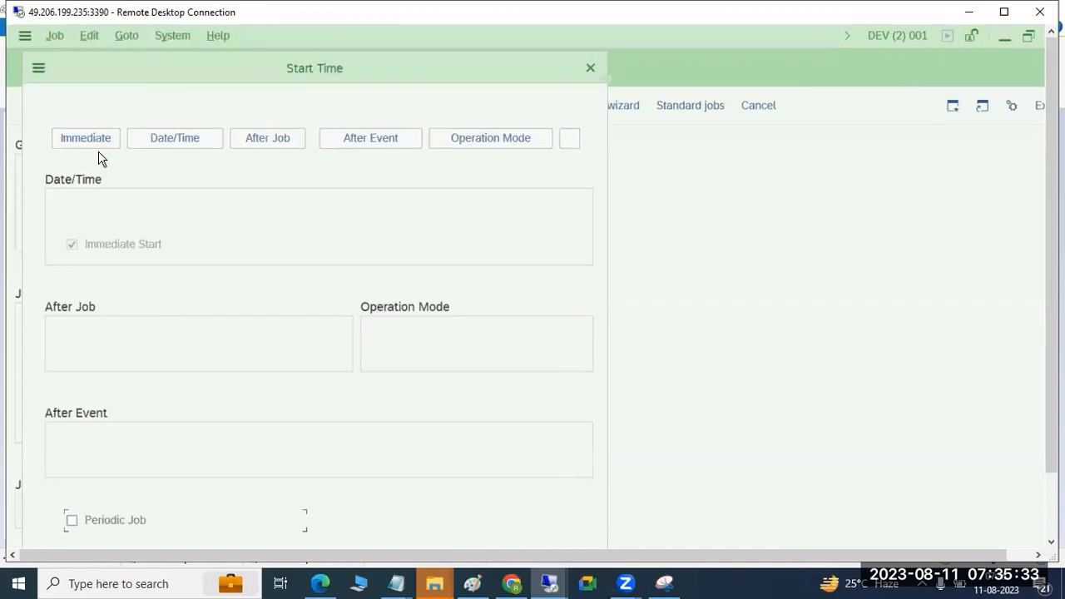
pyautogui.click(183, 150)
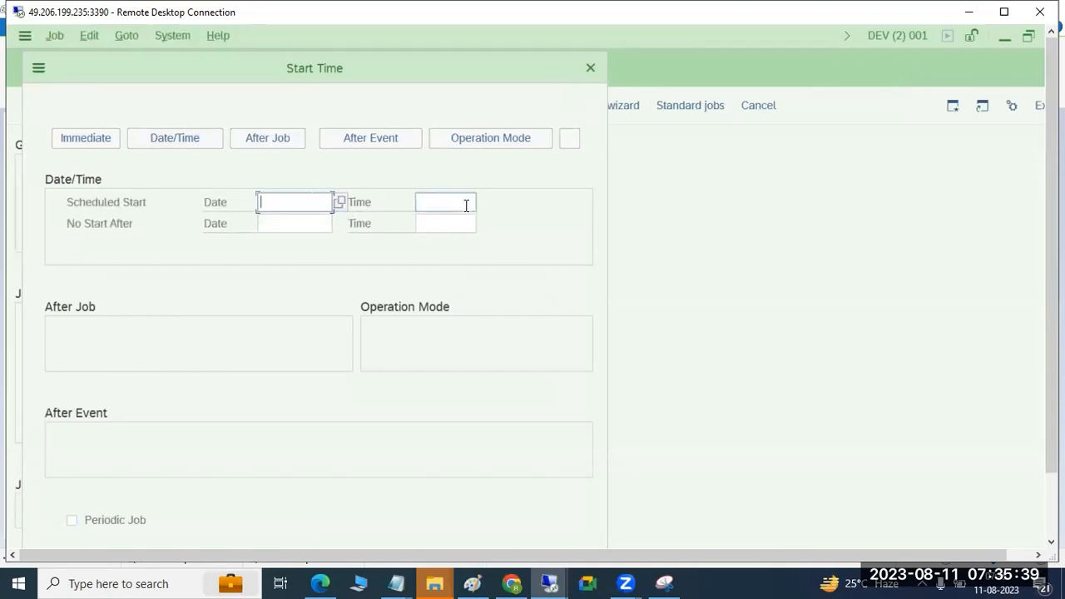
pyautogui.click(293, 145)
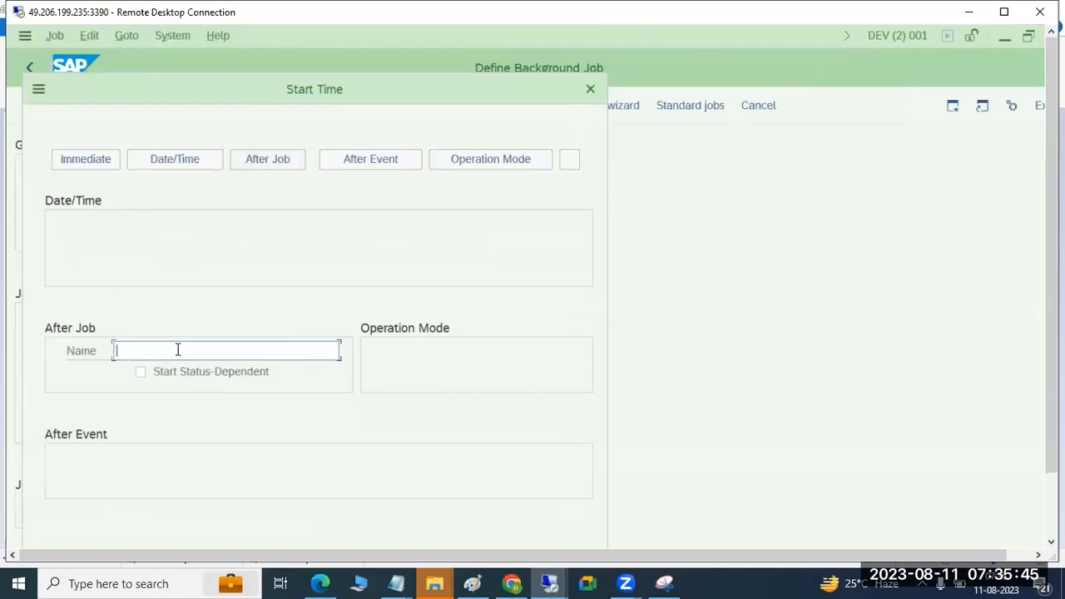
pyautogui.click(393, 160)
pyautogui.click(469, 142)
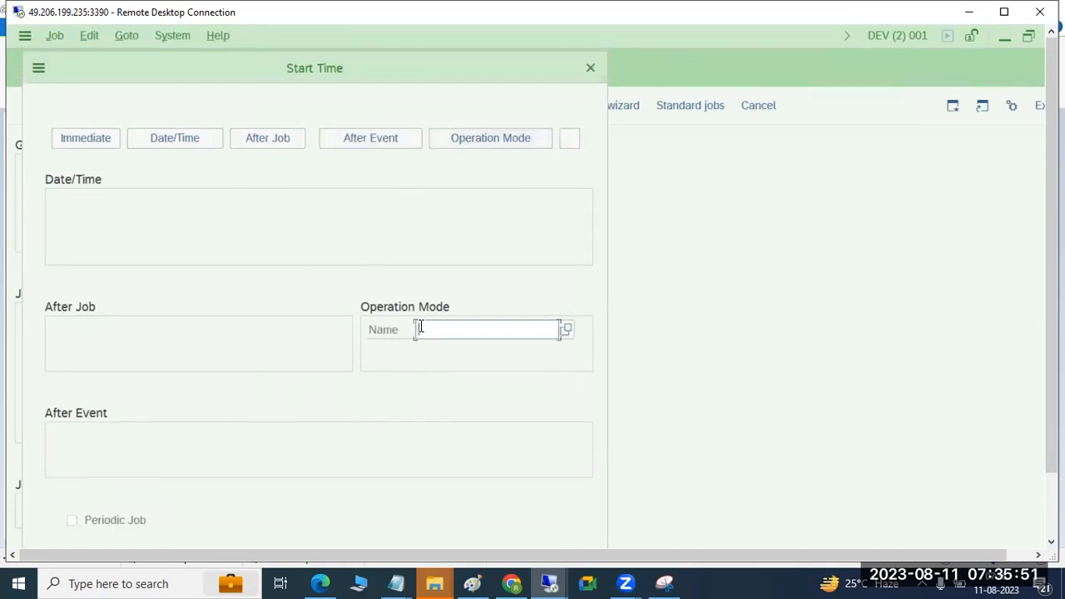
# Step: Set the job to start immediately and go through the daily, weekly and monthly choices in its period values
pyautogui.click(82, 139)
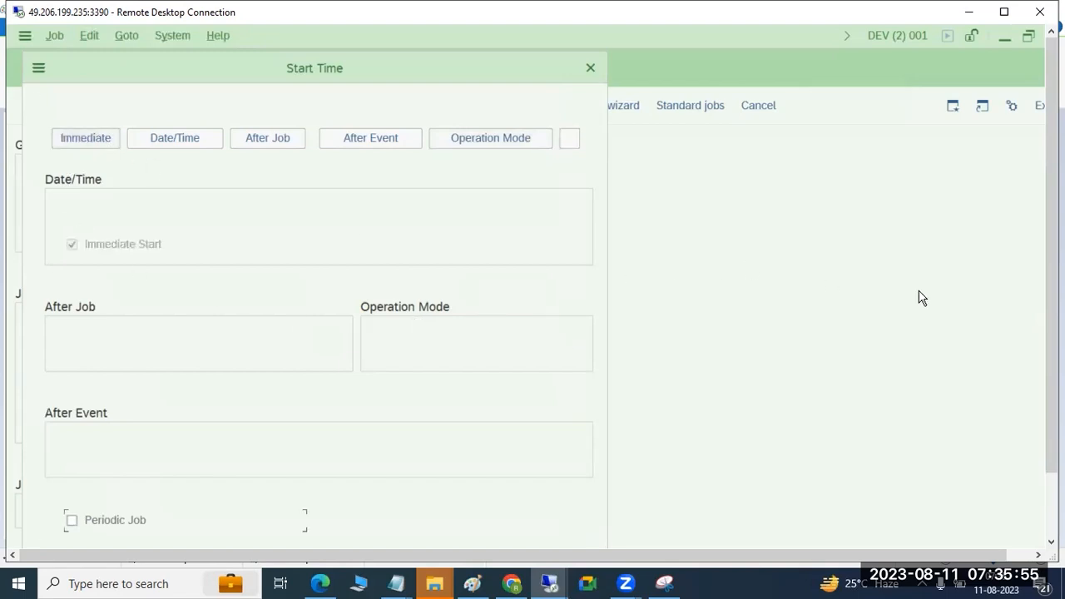
pyautogui.moveTo(1052, 283); pyautogui.dragTo(1052, 323)
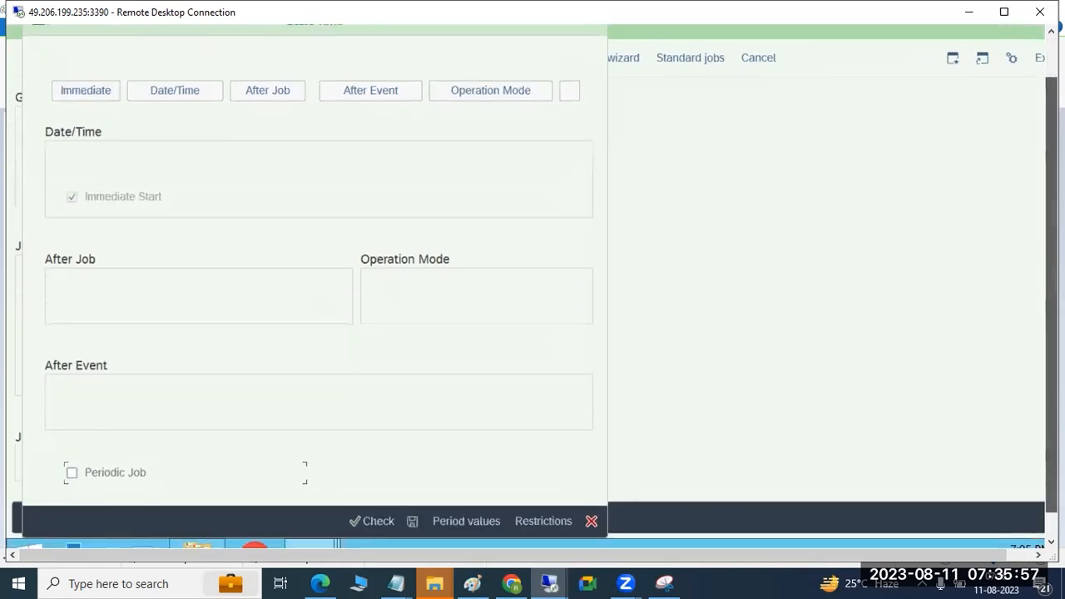
pyautogui.click(480, 521)
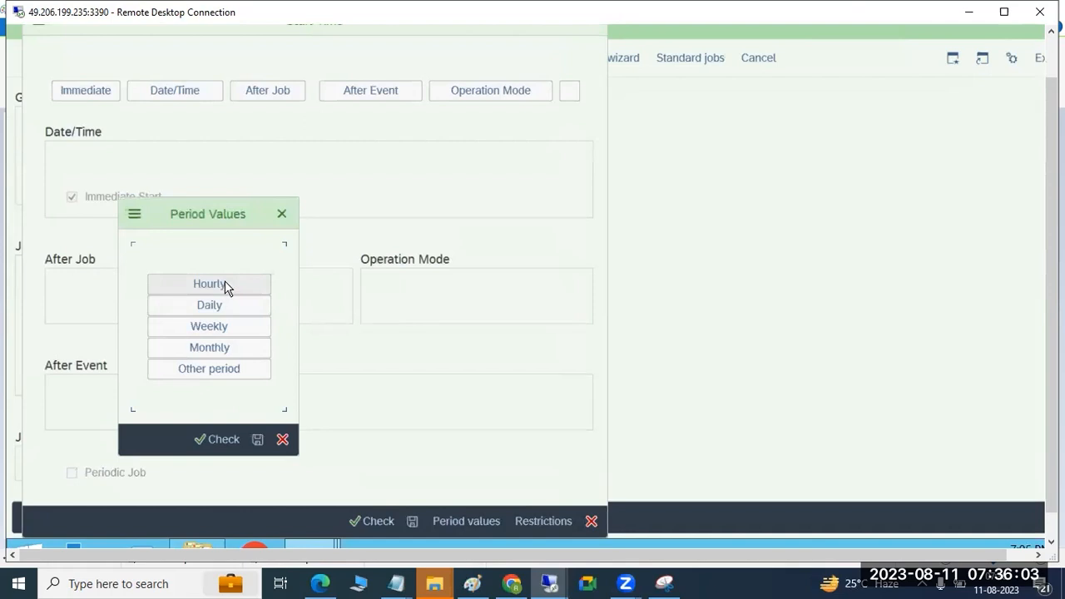
pyautogui.moveTo(220, 220); pyautogui.dragTo(464, 161)
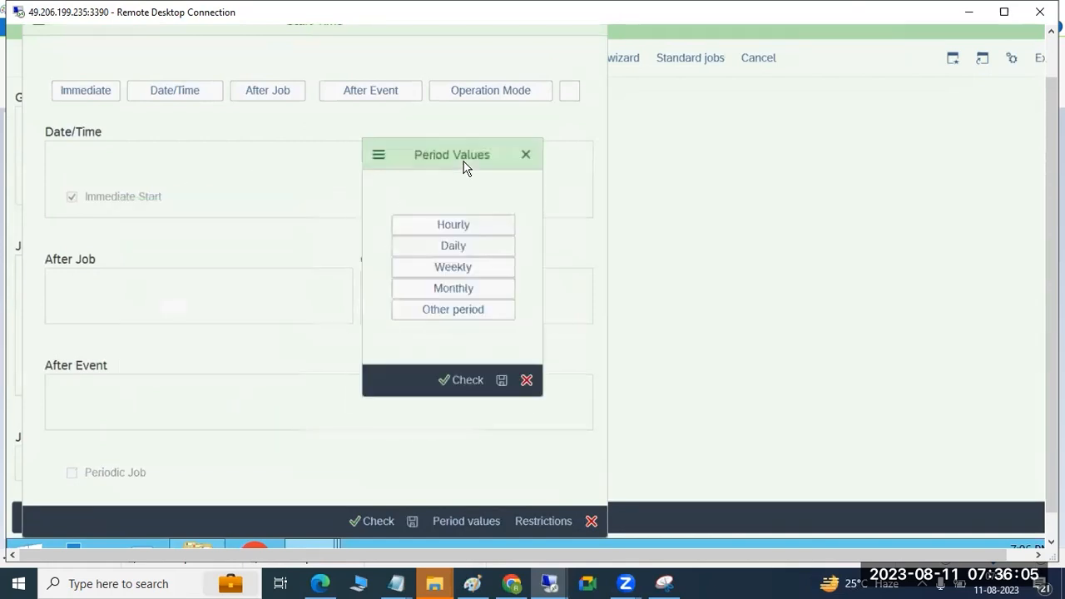
pyautogui.click(463, 253)
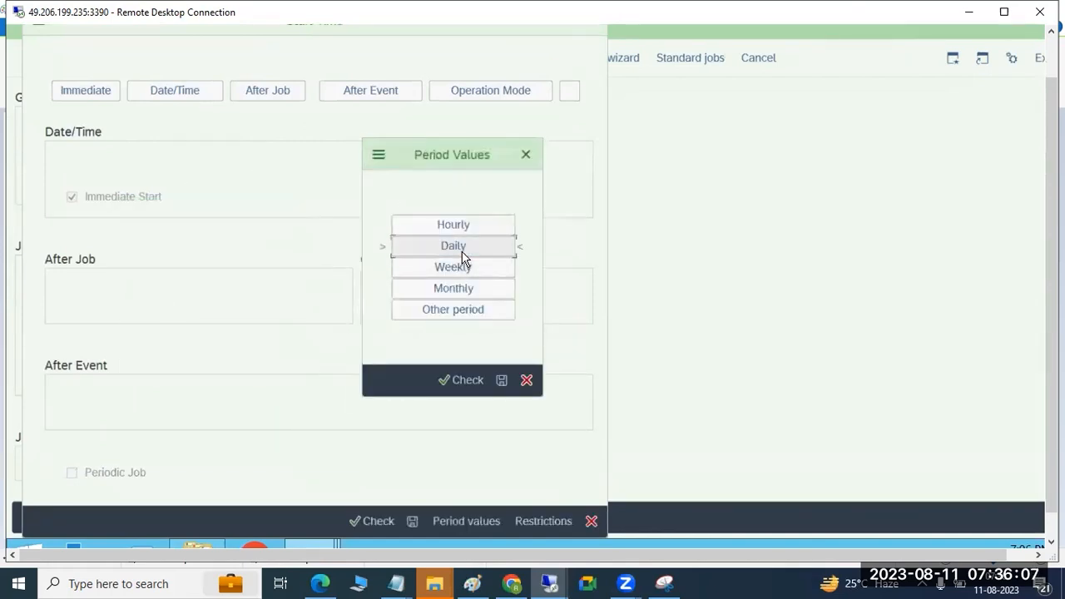
pyautogui.click(463, 268)
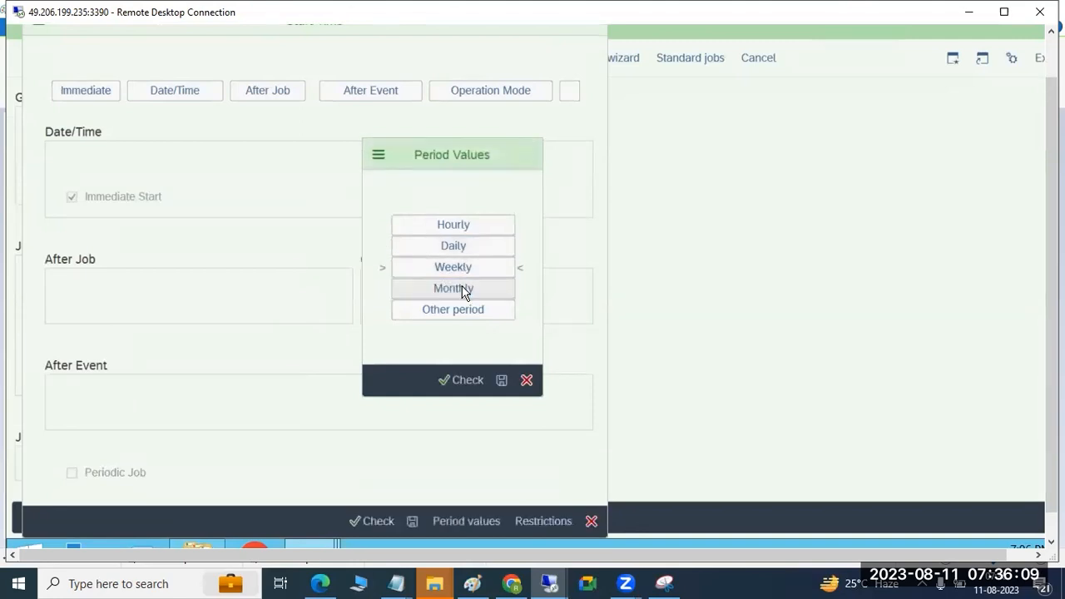
pyautogui.click(463, 289)
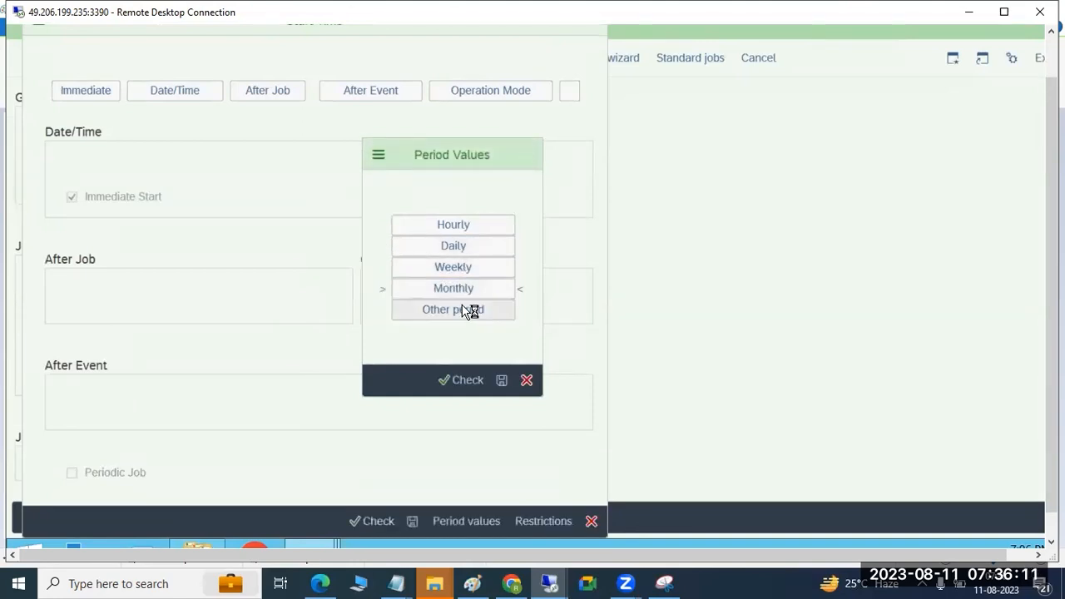
# Step: Define another period that starts the job every 1 hour and save the period values
pyautogui.click(466, 310)
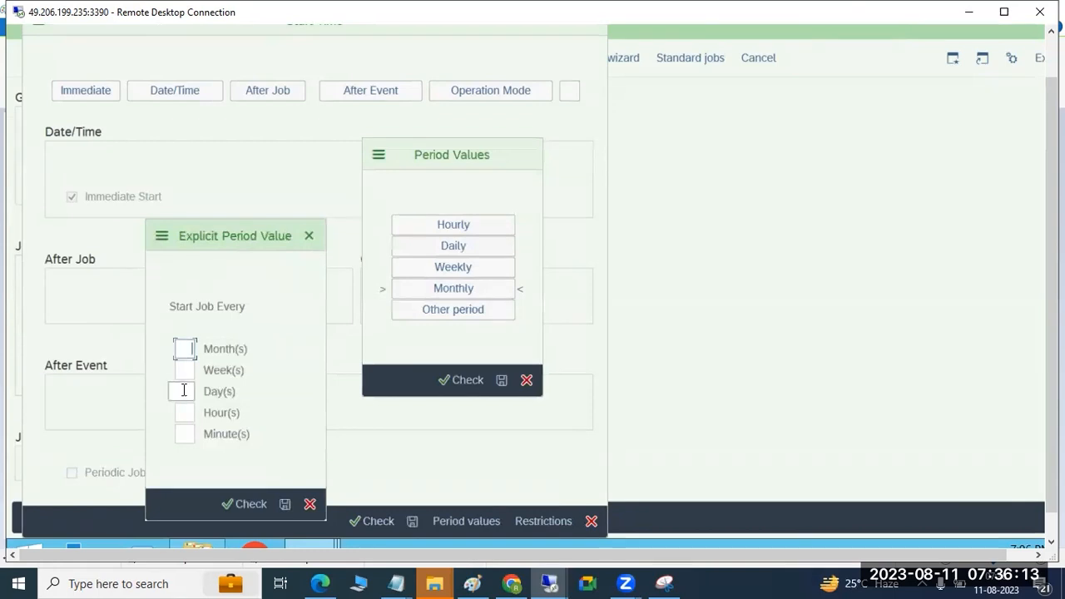
pyautogui.click(190, 415)
pyautogui.click(192, 432)
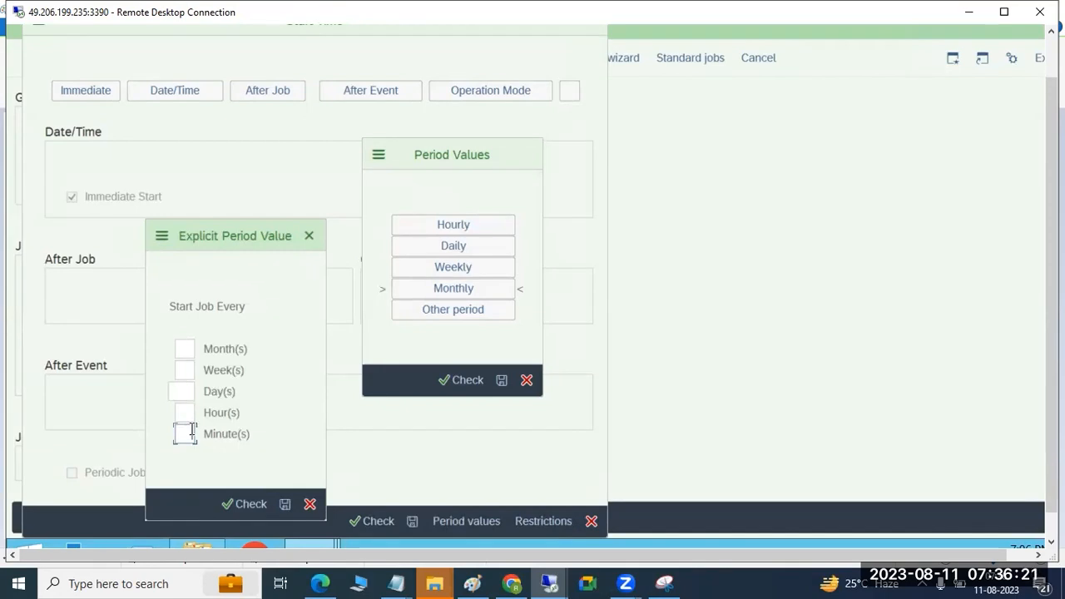
pyautogui.click(190, 413)
pyautogui.write('1')
pyautogui.click(285, 506)
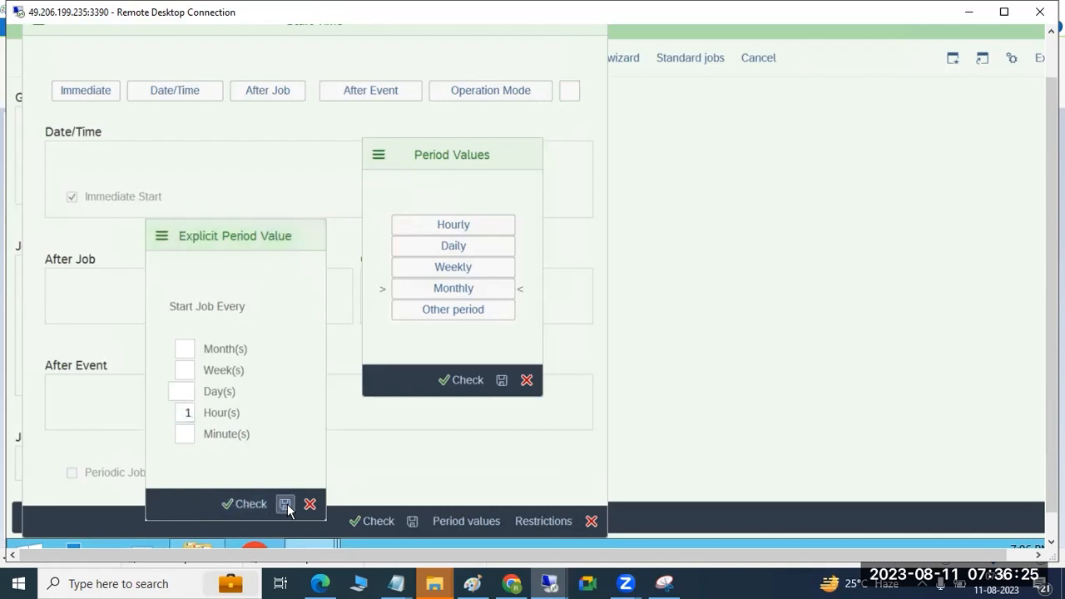
pyautogui.click(502, 381)
# Step: Restrict the job's start dates to factory calendar 01, Germany (Standard), with no execution on Sundays or public holidays
pyautogui.click(536, 519)
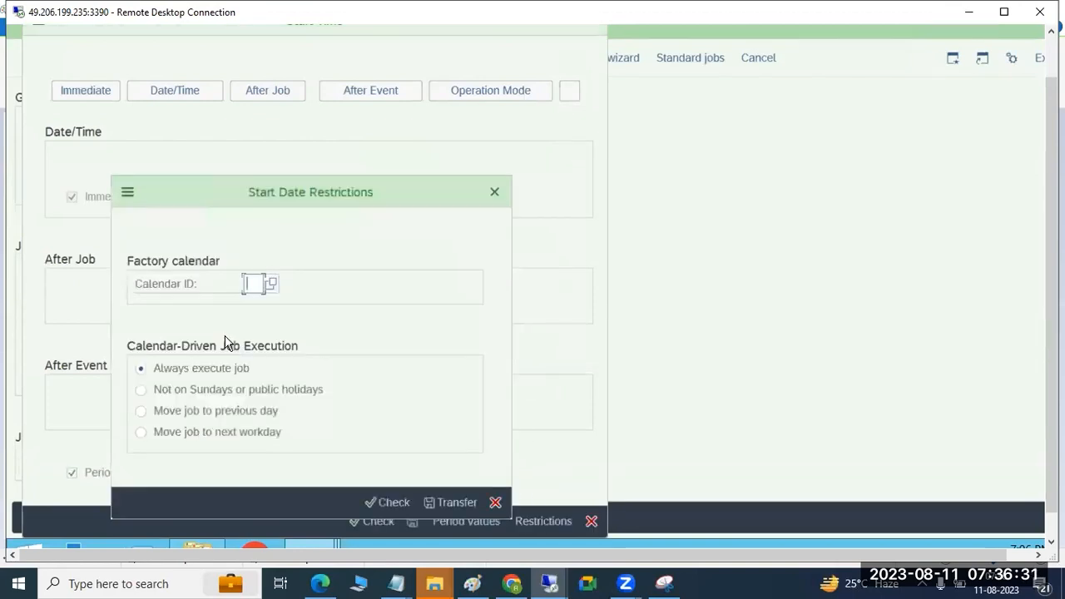
pyautogui.click(210, 391)
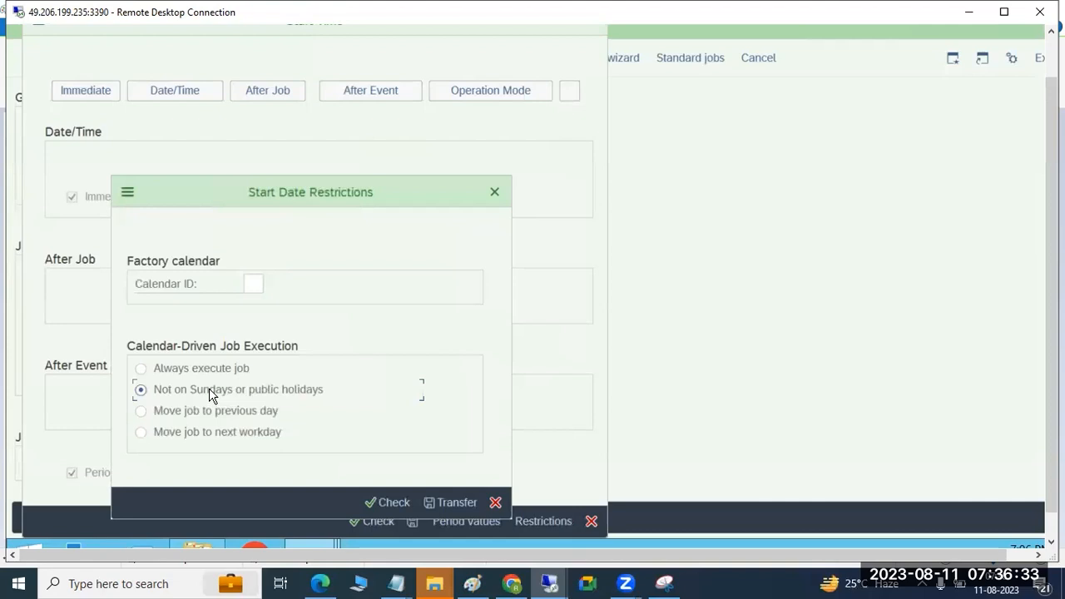
pyautogui.click(268, 287)
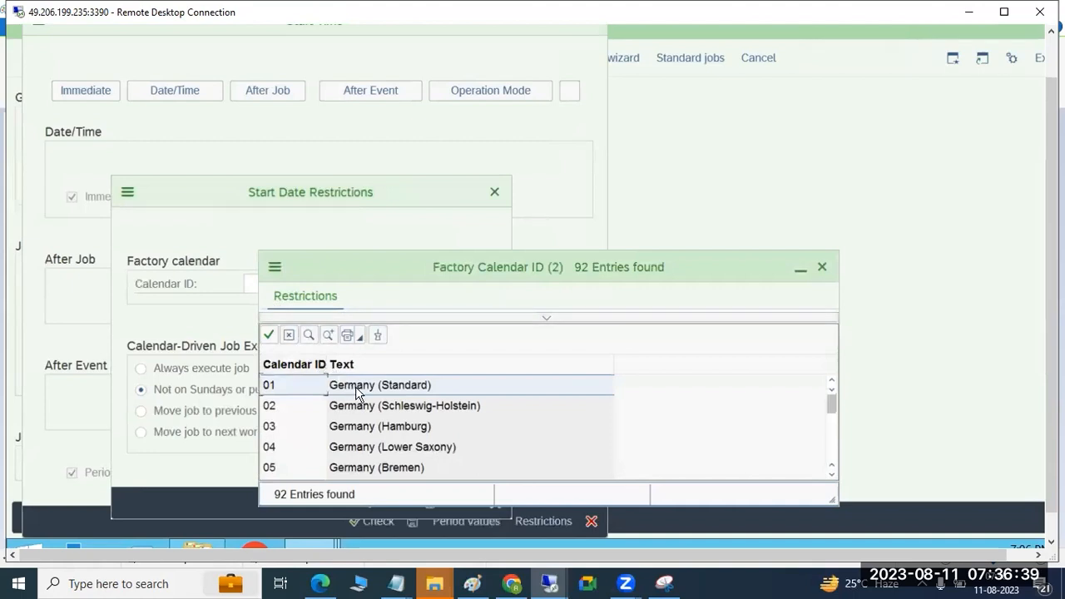
pyautogui.doubleClick(356, 392)
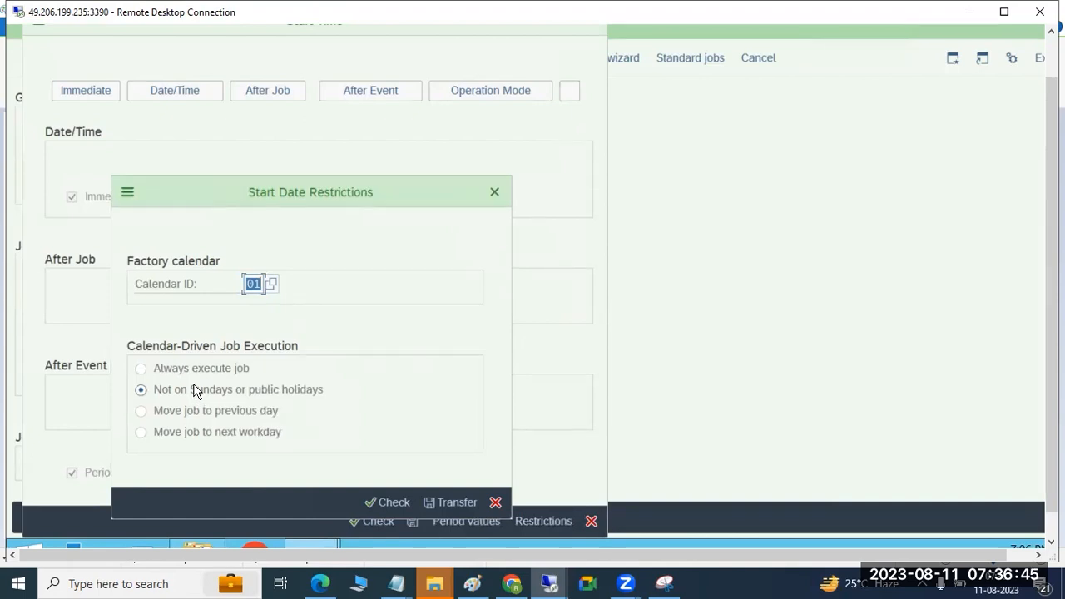
pyautogui.click(441, 503)
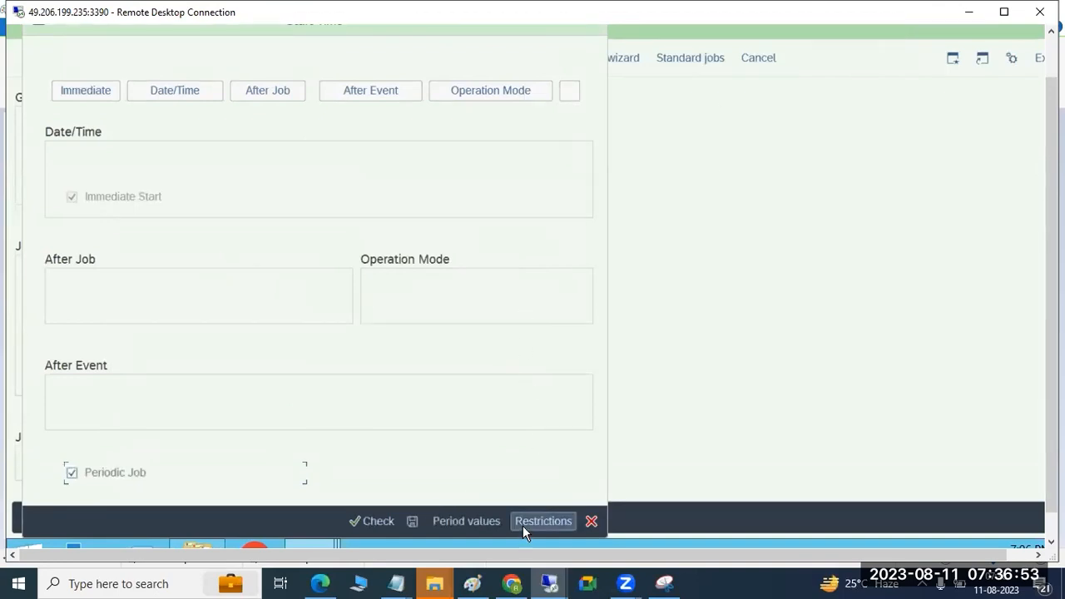
# Step: Save the hourly period values and the start condition, and save the USER ADDRESS CHECK job
pyautogui.click(473, 520)
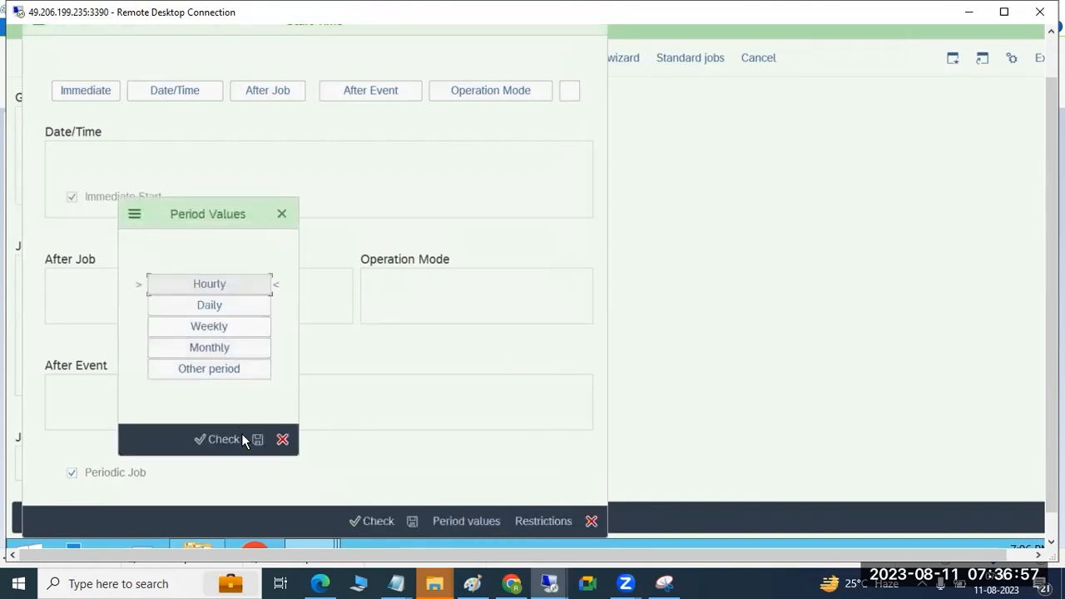
pyautogui.click(256, 441)
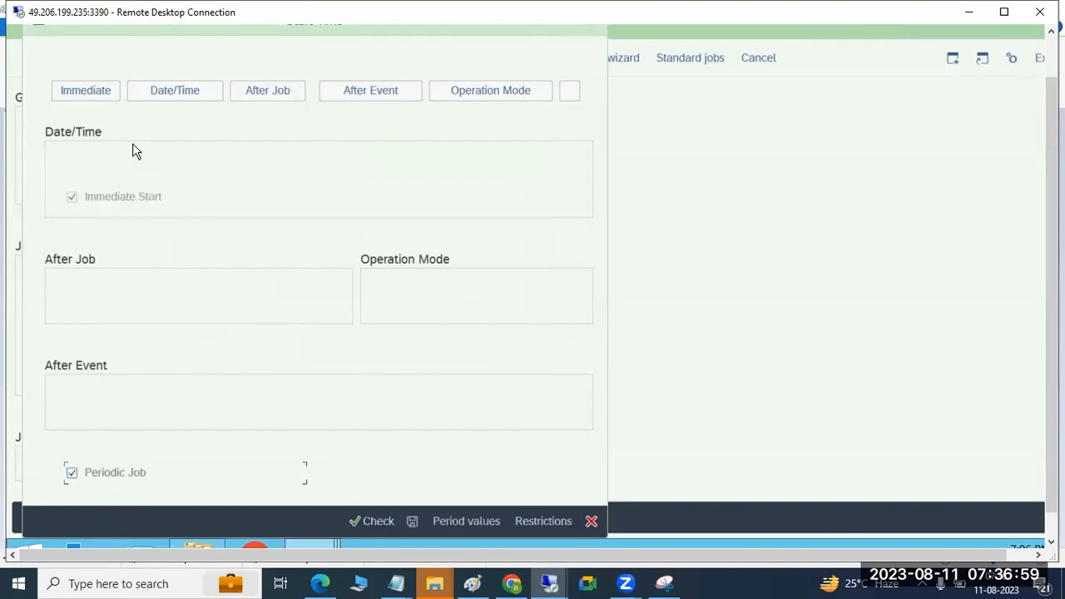
pyautogui.click(414, 521)
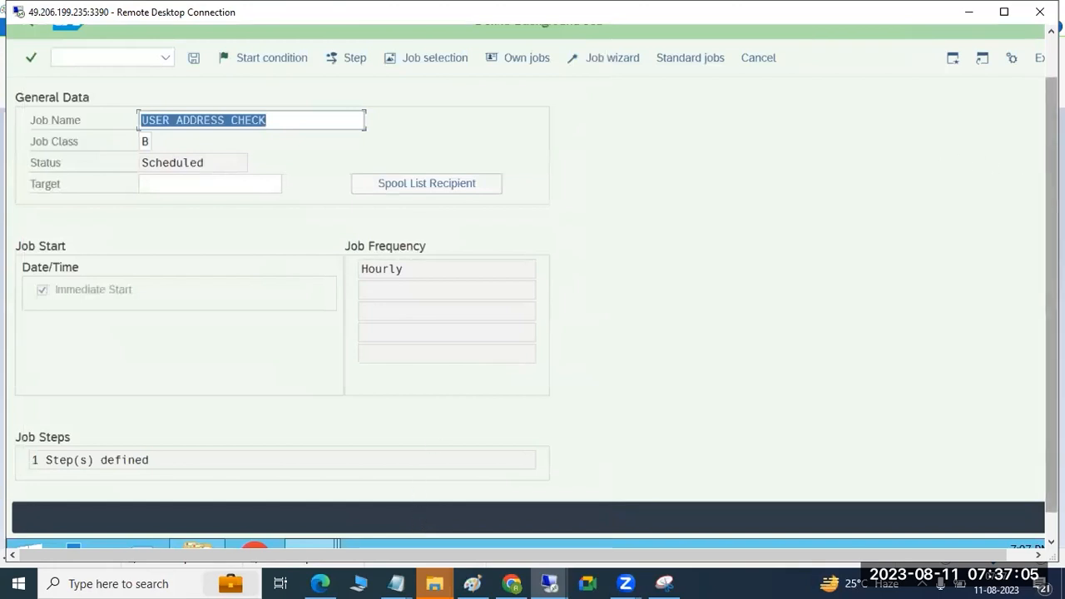
pyautogui.moveTo(1051, 179); pyautogui.dragTo(1051, 140)
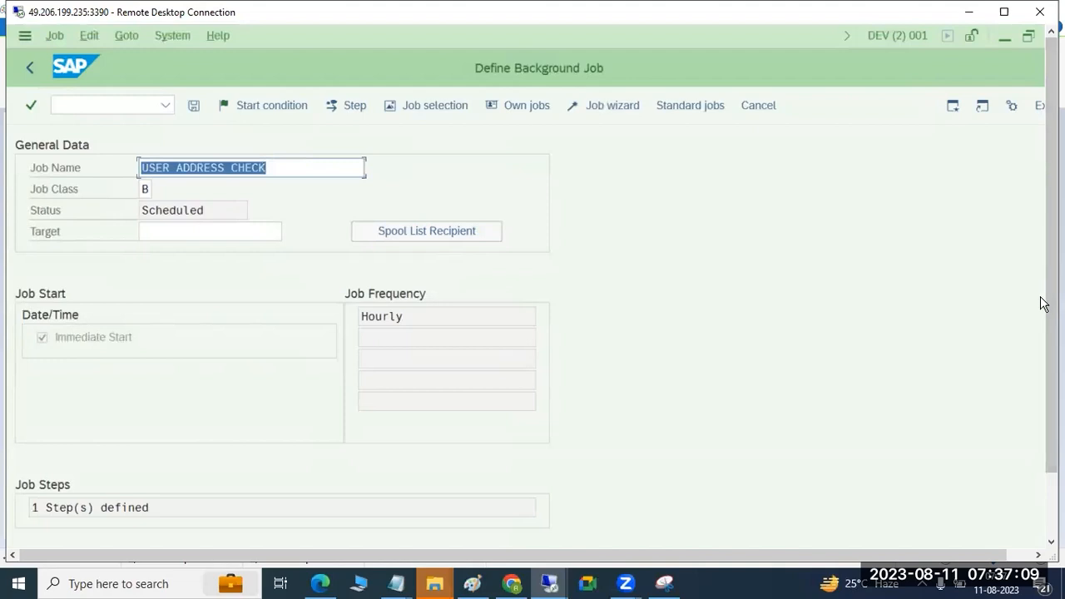
pyautogui.moveTo(1051, 301); pyautogui.dragTo(1051, 356)
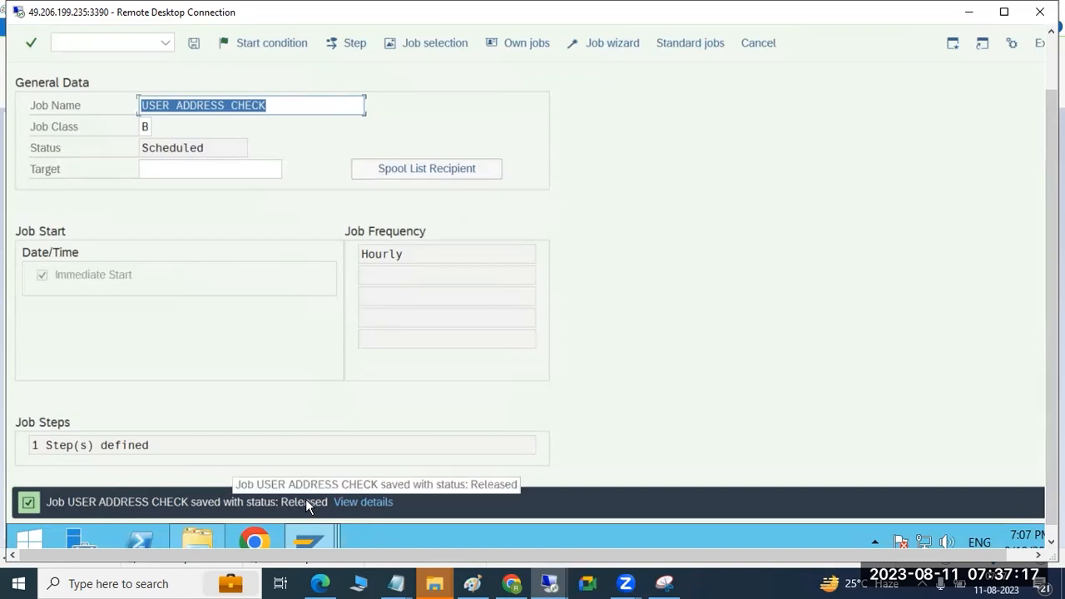
pyautogui.moveTo(1052, 256); pyautogui.dragTo(1052, 179)
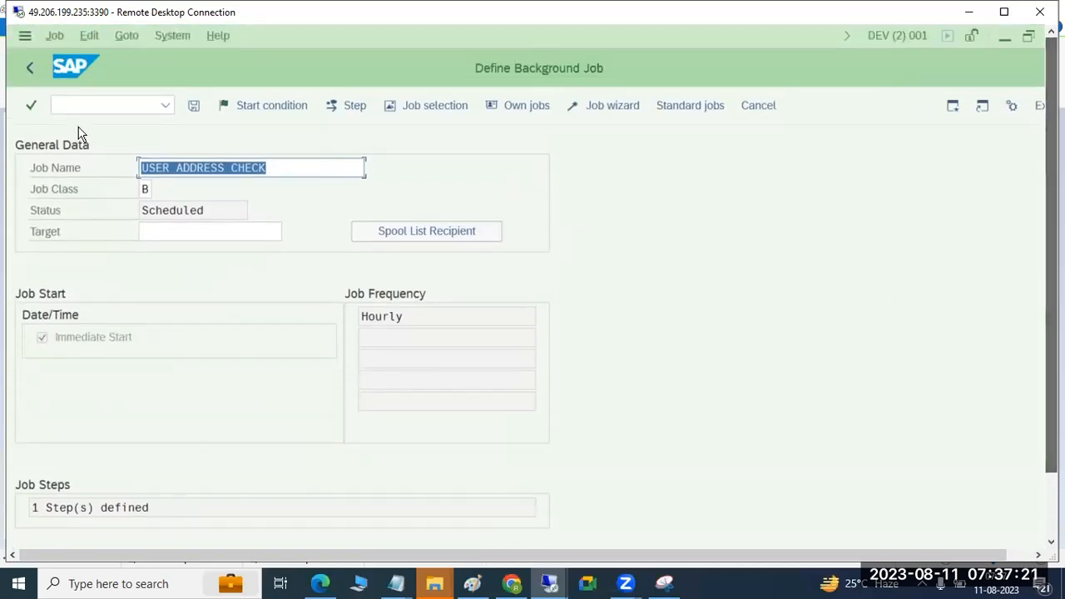
# Step: Leave the job definition and start transaction SM37 for job selection
pyautogui.click(36, 74)
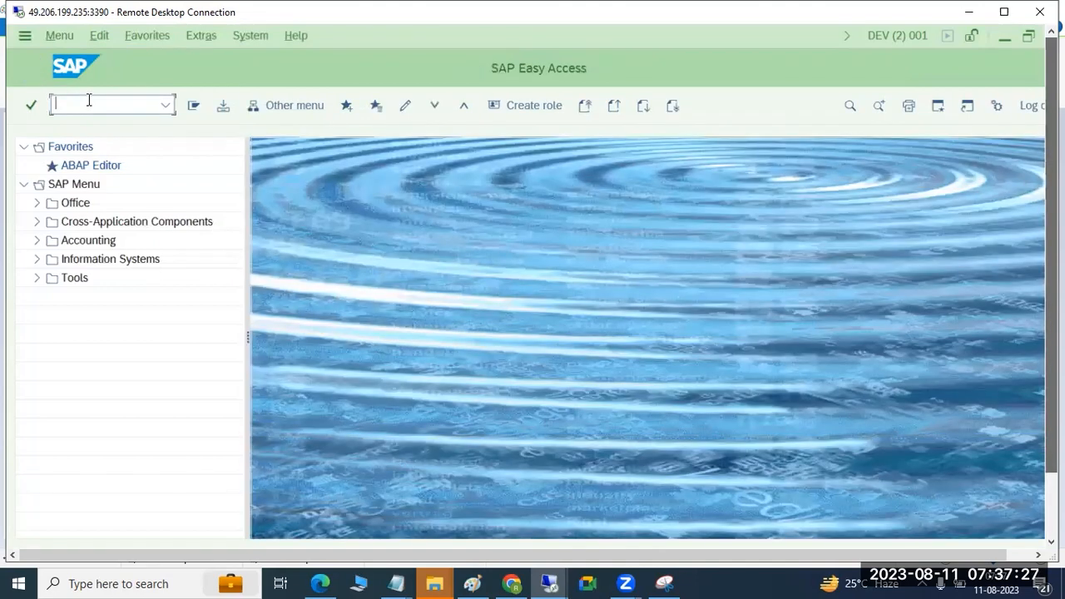
pyautogui.write('sm')
pyautogui.press('Return')
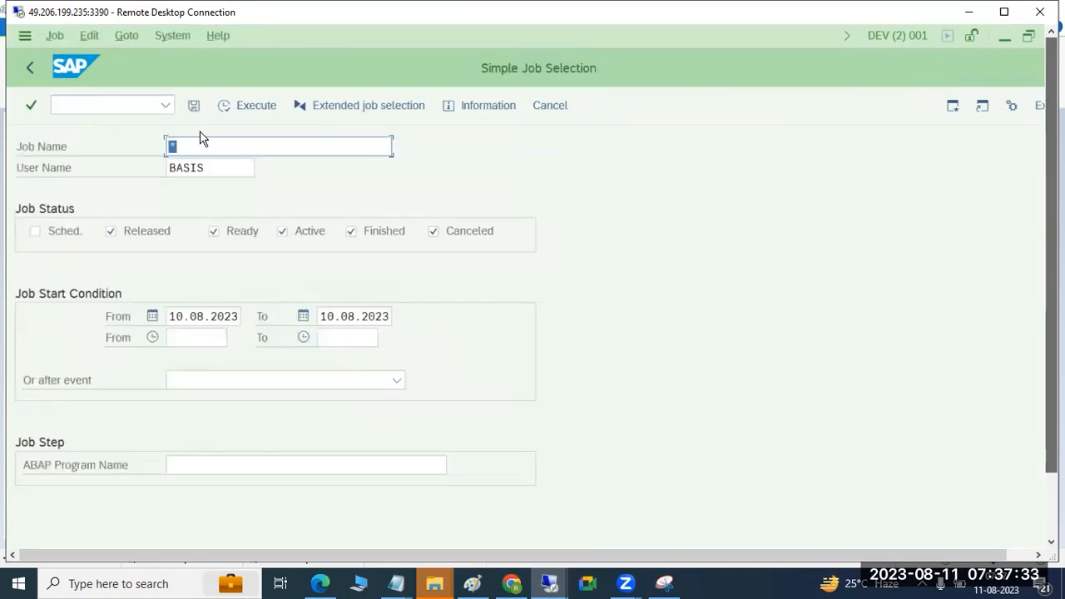
# Step: Switch to Paint, add a line reading "SM37 -" below the job creation note, and return to the 3390 remote desktop
pyautogui.click(473, 582)
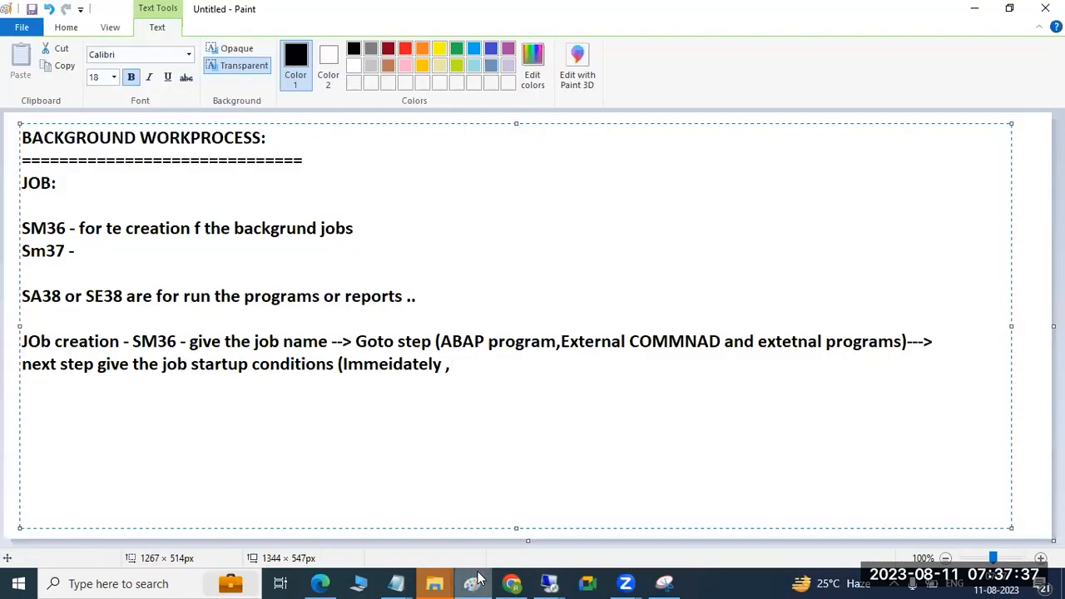
pyautogui.write('SM37 -')
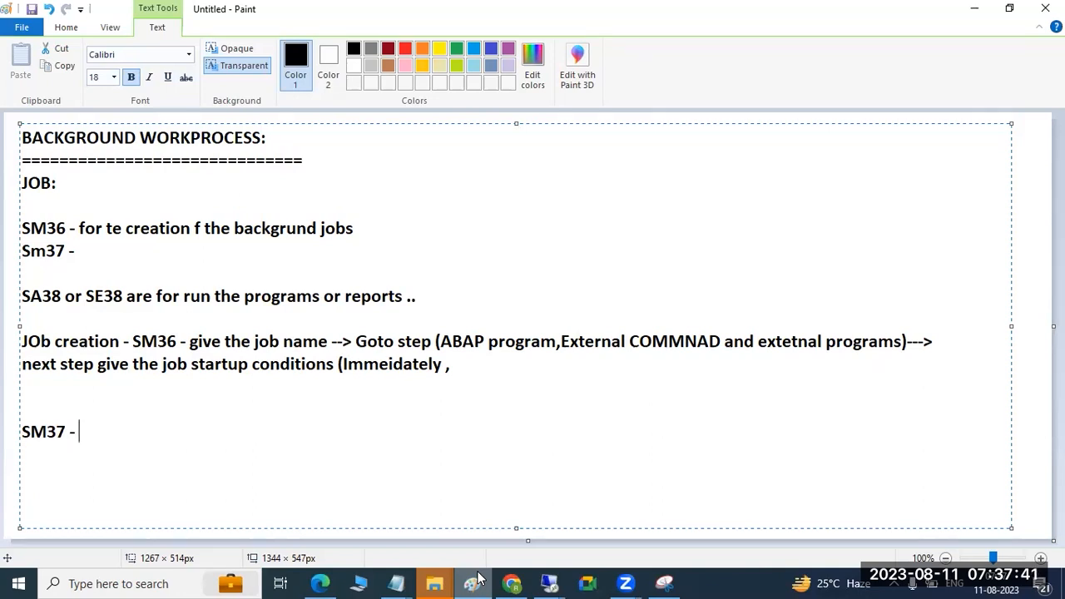
pyautogui.click(549, 584)
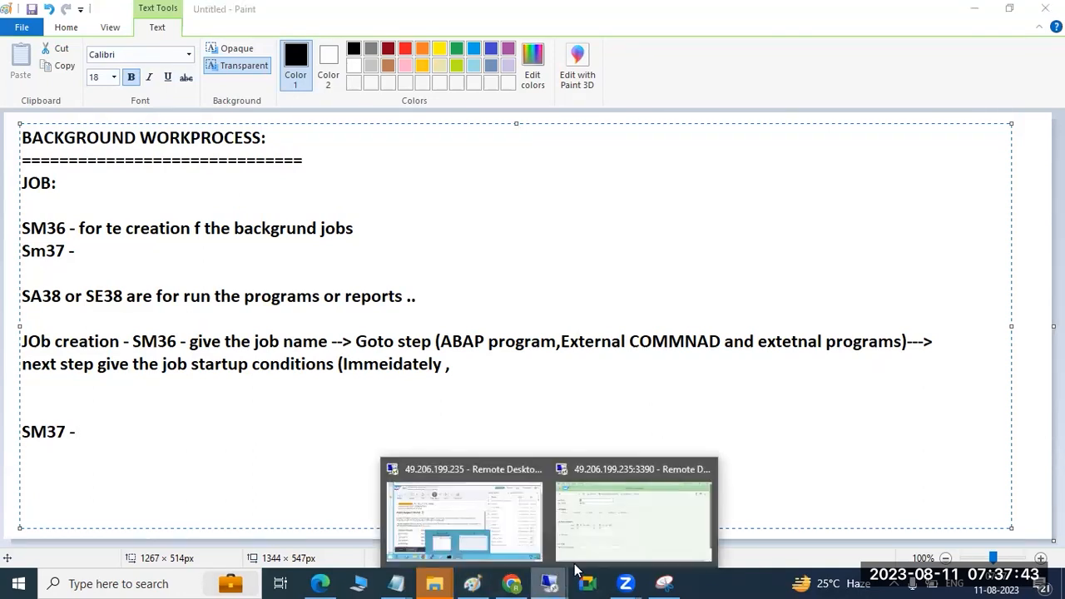
pyautogui.click(596, 511)
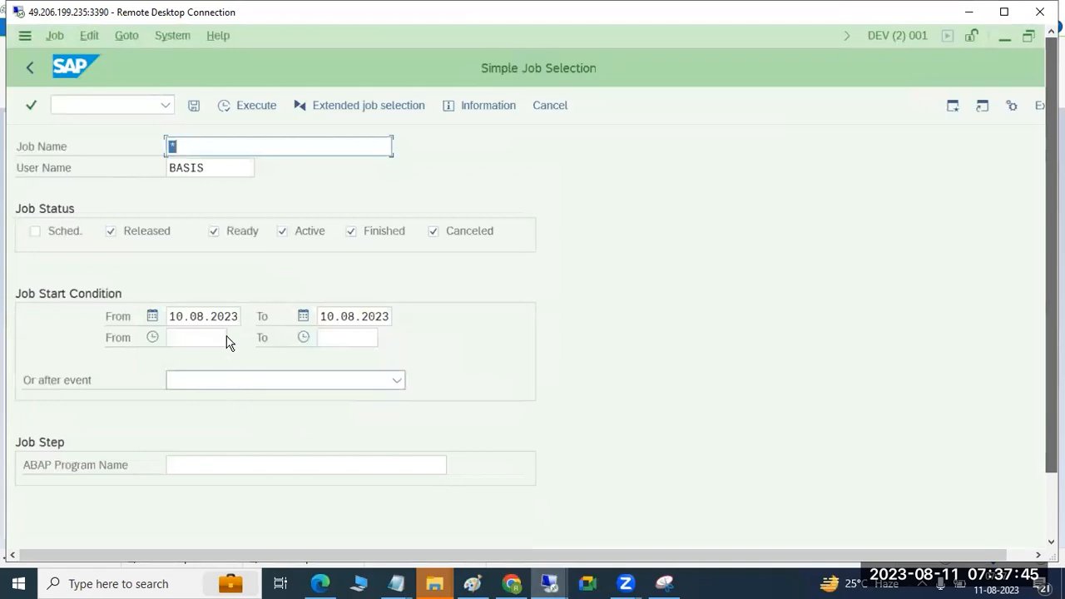
# Step: Run the job selection for job names matching USER*
pyautogui.press('BackSpace')
pyautogui.write('USER')
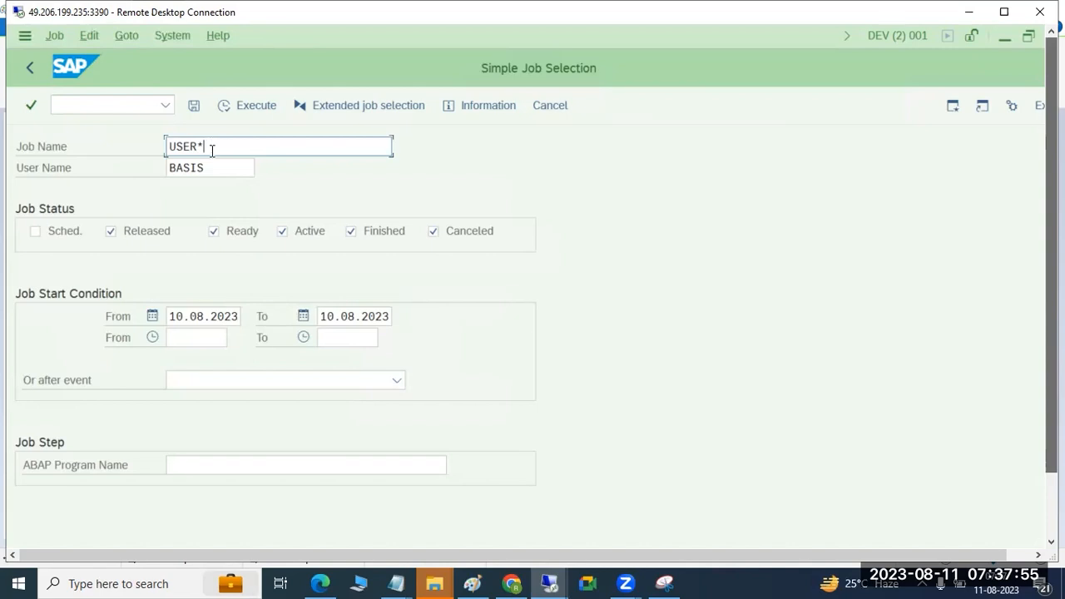
pyautogui.click(257, 105)
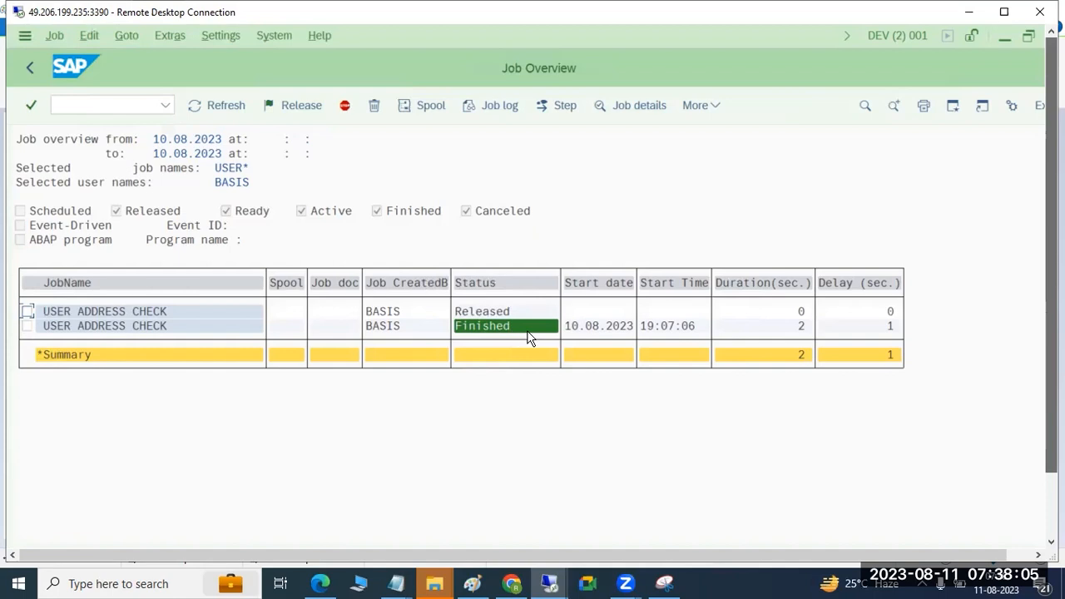
# Step: Examine the job log entries of the finished USER ADDRESS CHECK run and return to the job overview
pyautogui.click(27, 326)
pyautogui.click(478, 114)
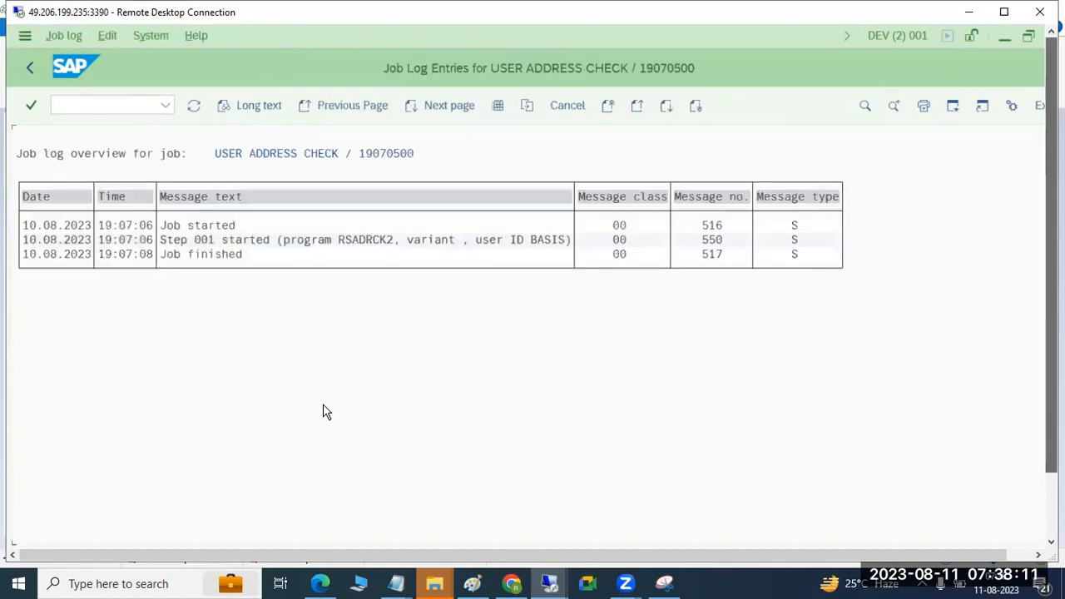
pyautogui.click(224, 245)
pyautogui.click(220, 257)
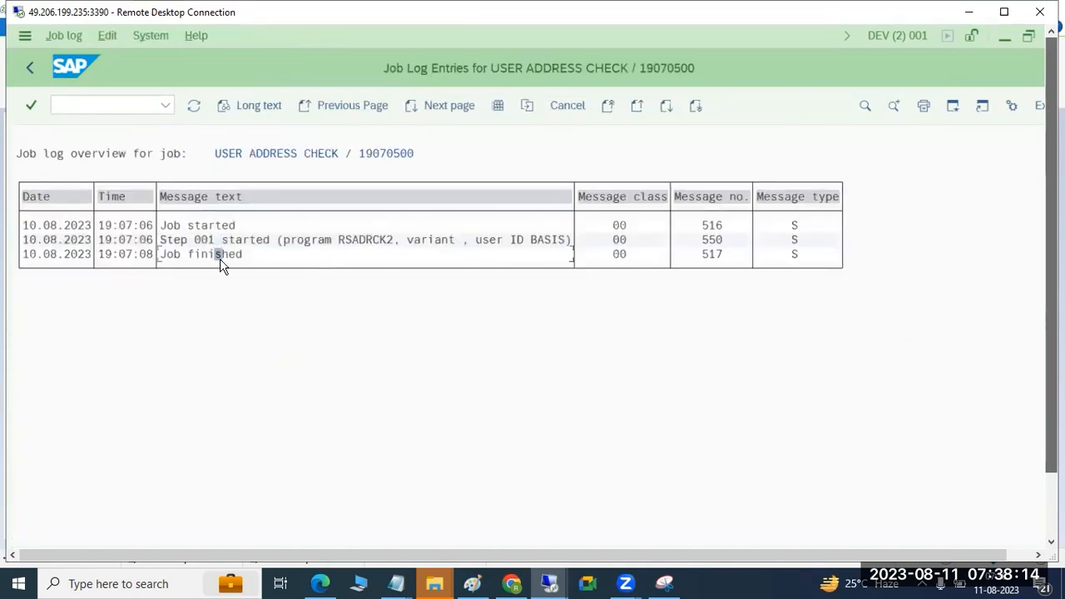
pyautogui.click(31, 66)
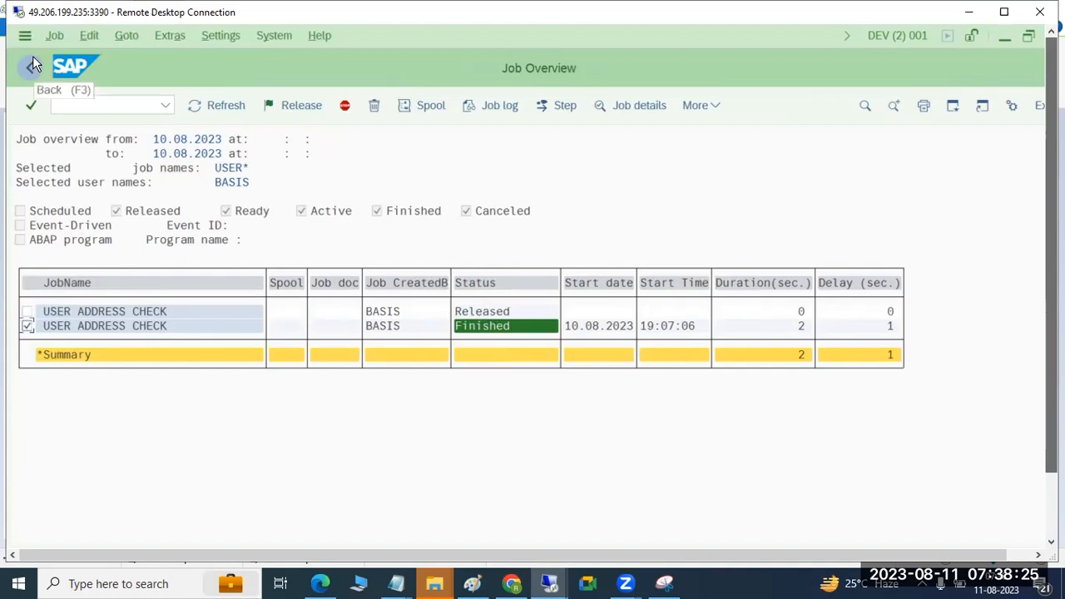
# Step: Display the released USER ADDRESS CHECK job, check its planned start time, and return to the job overview
pyautogui.click(129, 313)
pyautogui.doubleClick(135, 310)
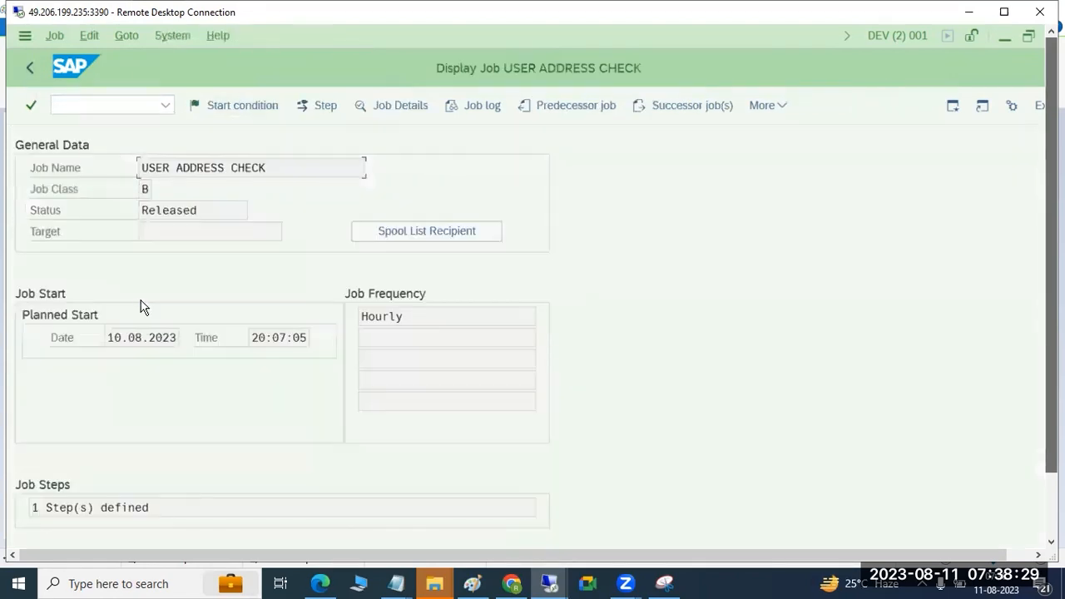
pyautogui.moveTo(253, 338); pyautogui.dragTo(287, 338)
pyautogui.moveTo(1052, 274); pyautogui.dragTo(1052, 335)
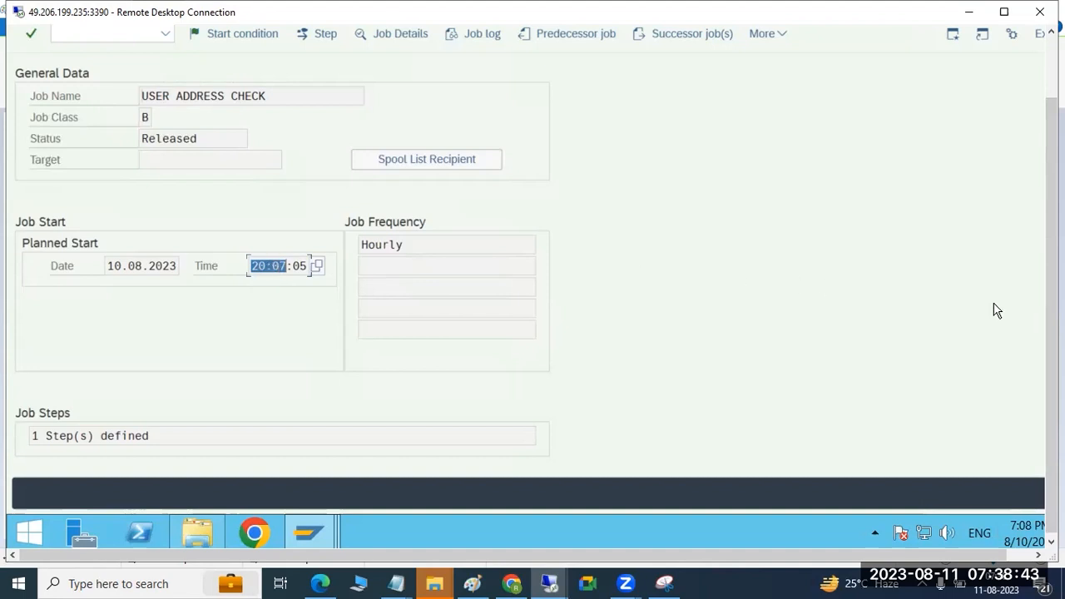
pyautogui.moveTo(1052, 337); pyautogui.dragTo(1052, 271)
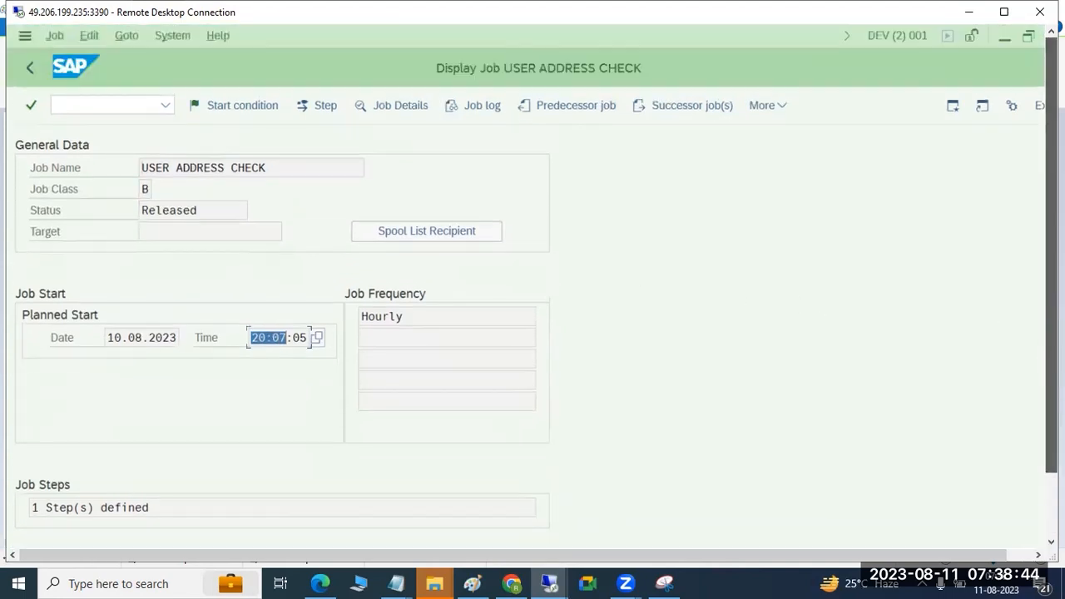
pyautogui.click(29, 67)
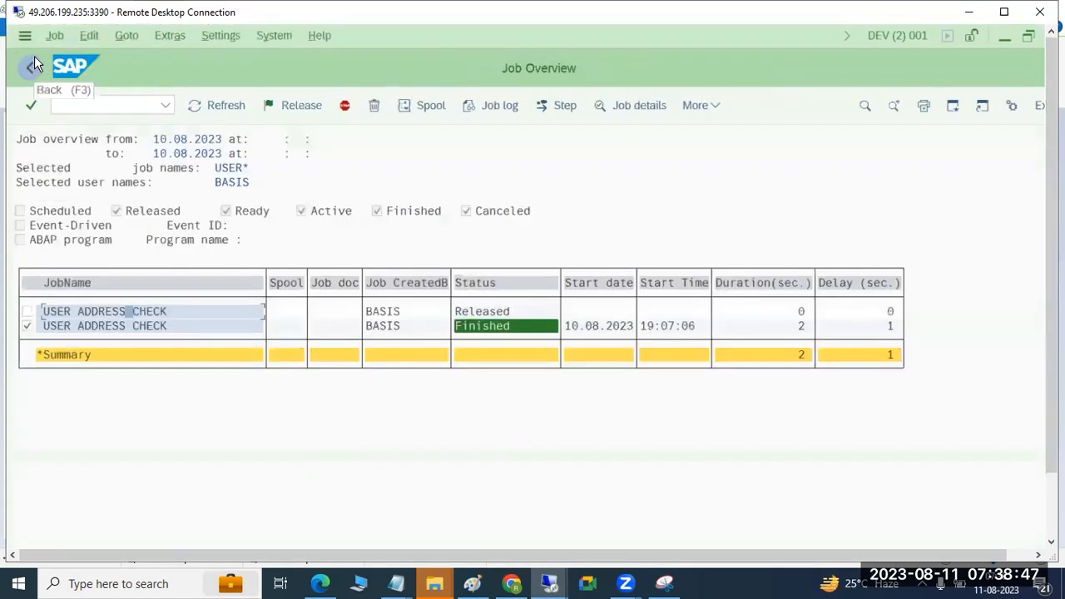
# Step: Reopen the released job to check its job frequency, and go back to the job selection
pyautogui.doubleClick(95, 311)
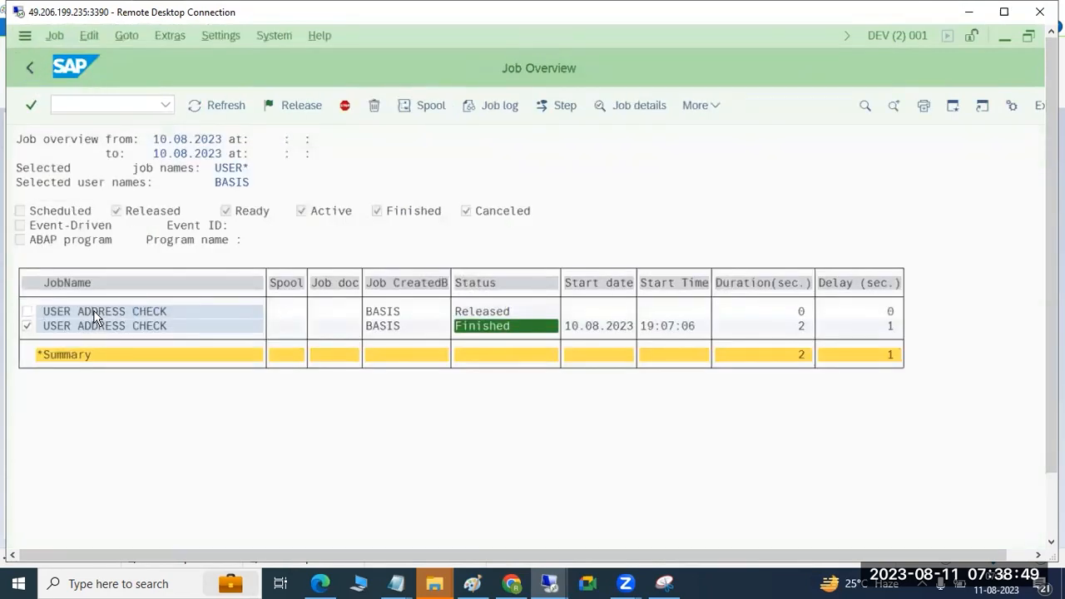
pyautogui.moveTo(403, 318); pyautogui.dragTo(362, 319)
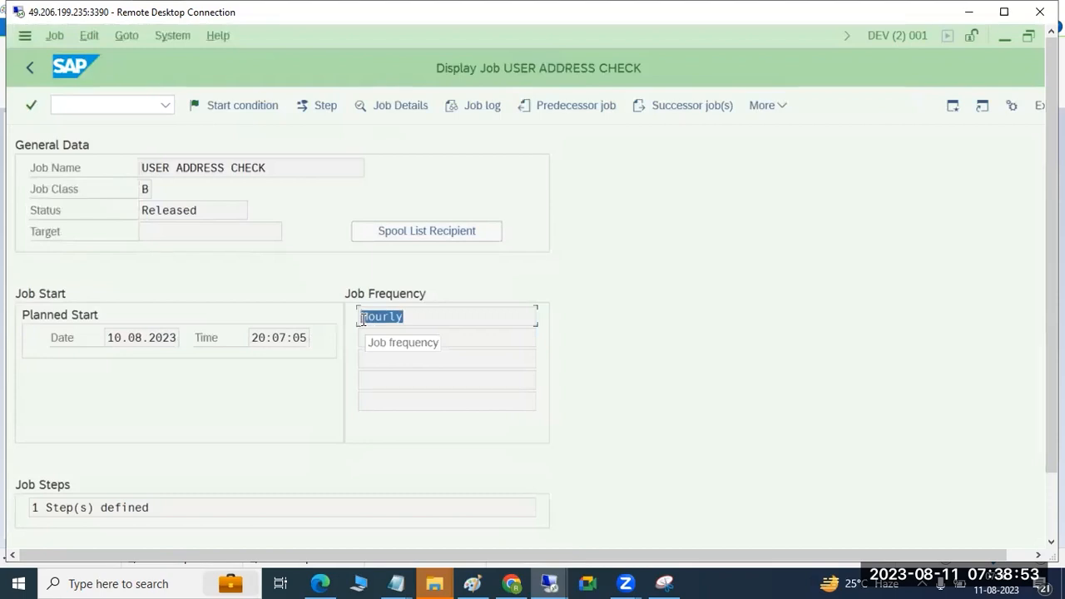
pyautogui.click(31, 69)
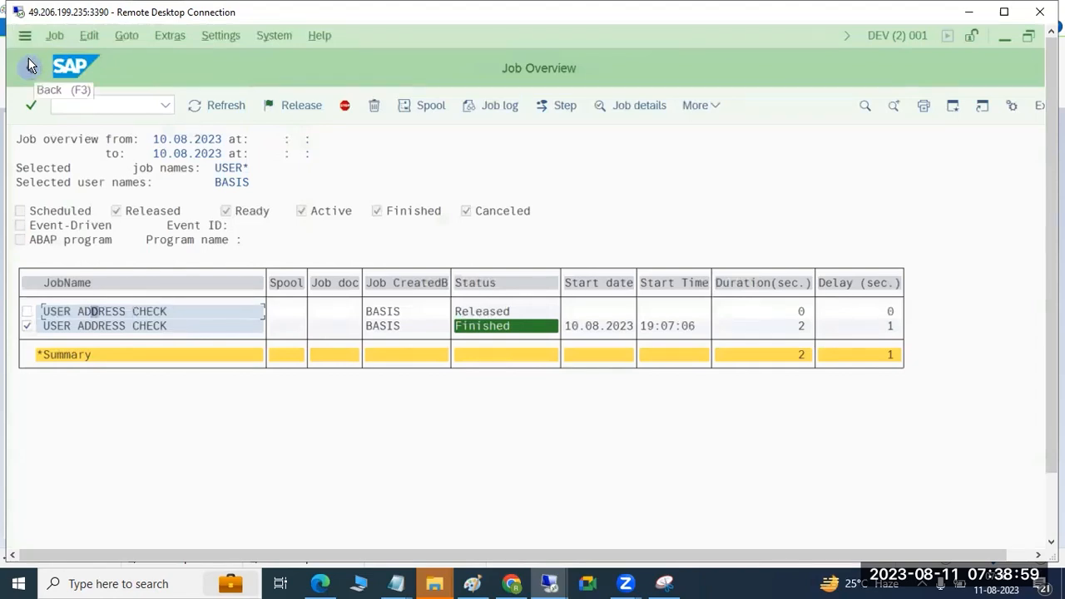
pyautogui.click(30, 65)
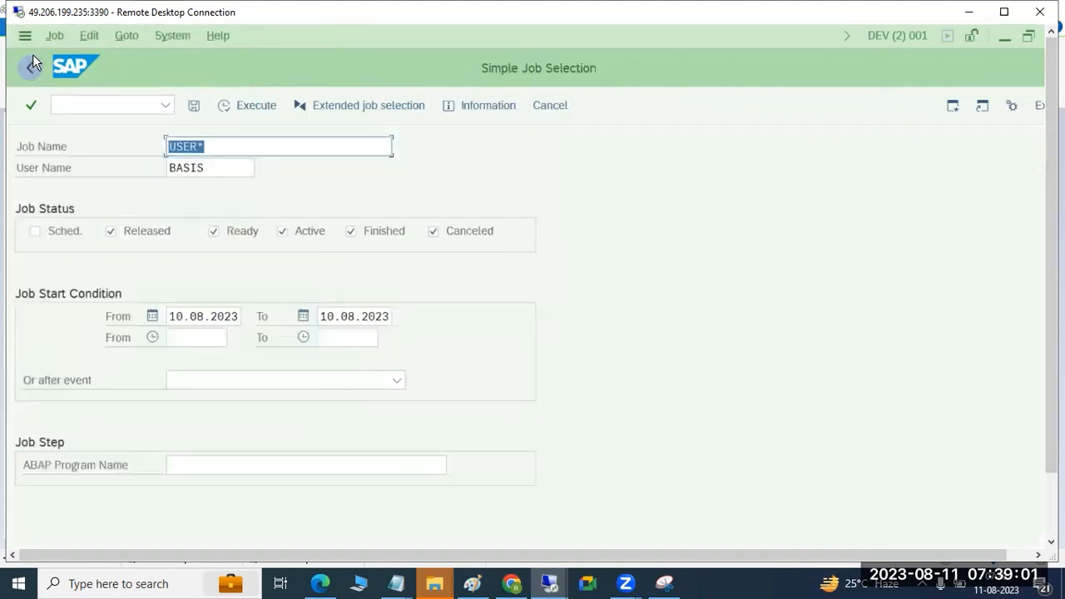
# Step: Rerun the job selection, open the released USER ADDRESS CHECK job for changing, and set its start condition to immediate
pyautogui.click(243, 105)
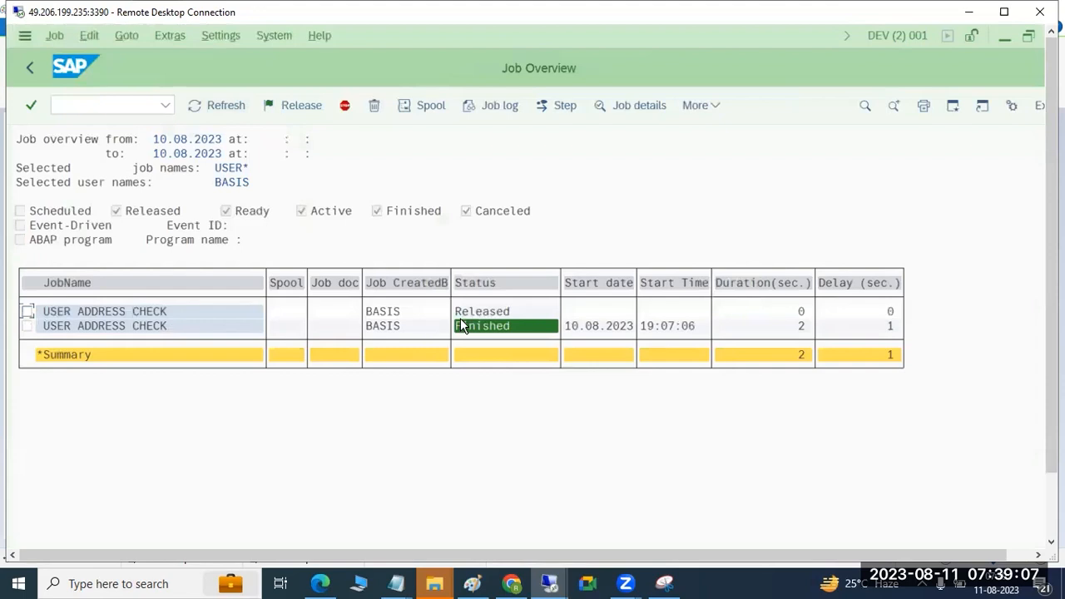
pyautogui.click(28, 314)
pyautogui.click(55, 37)
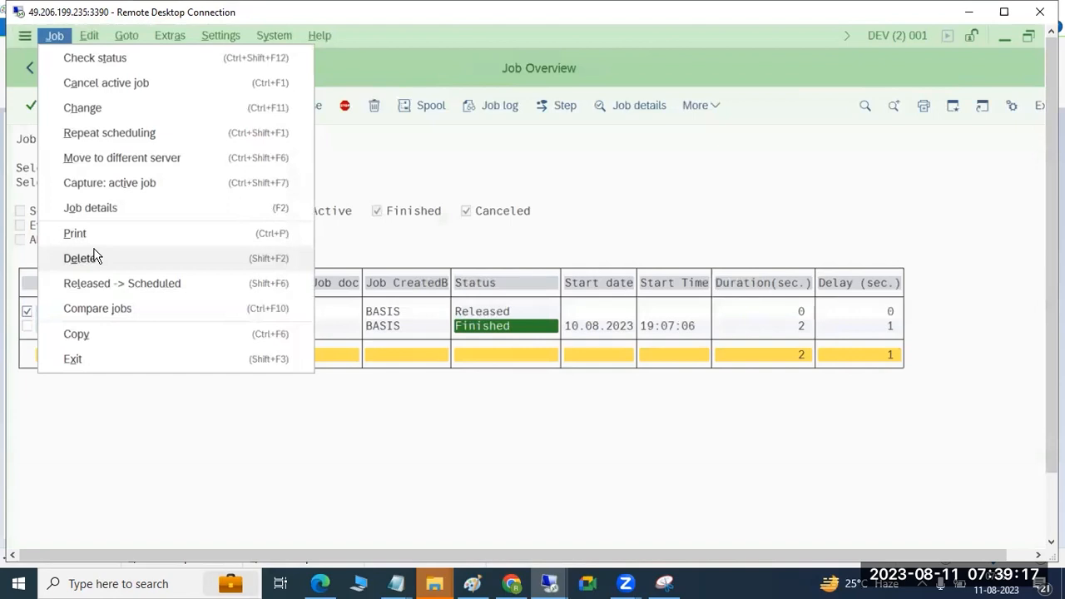
pyautogui.click(87, 107)
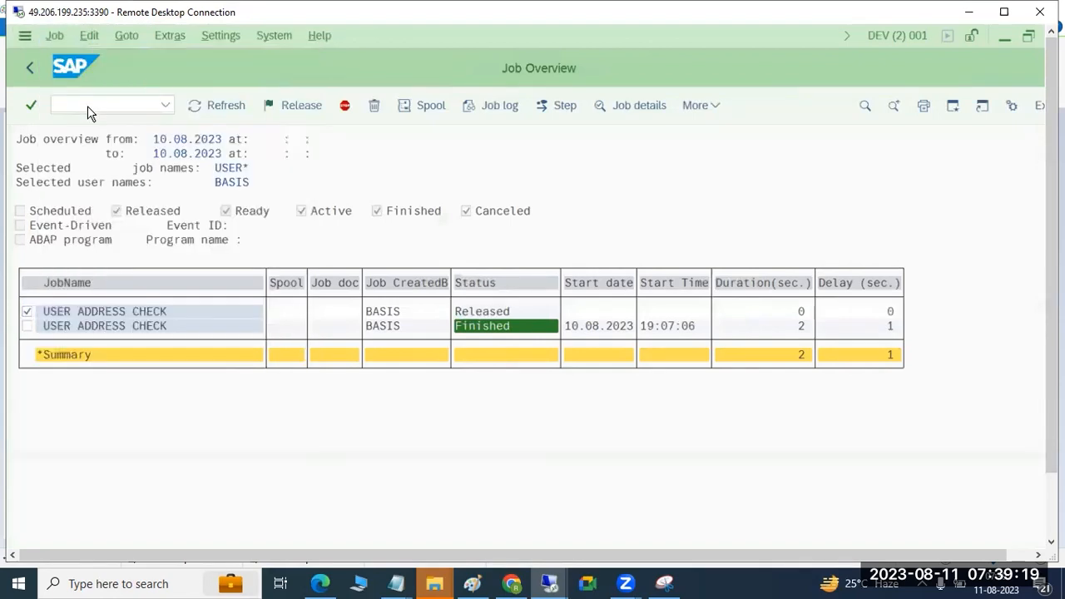
pyautogui.click(240, 105)
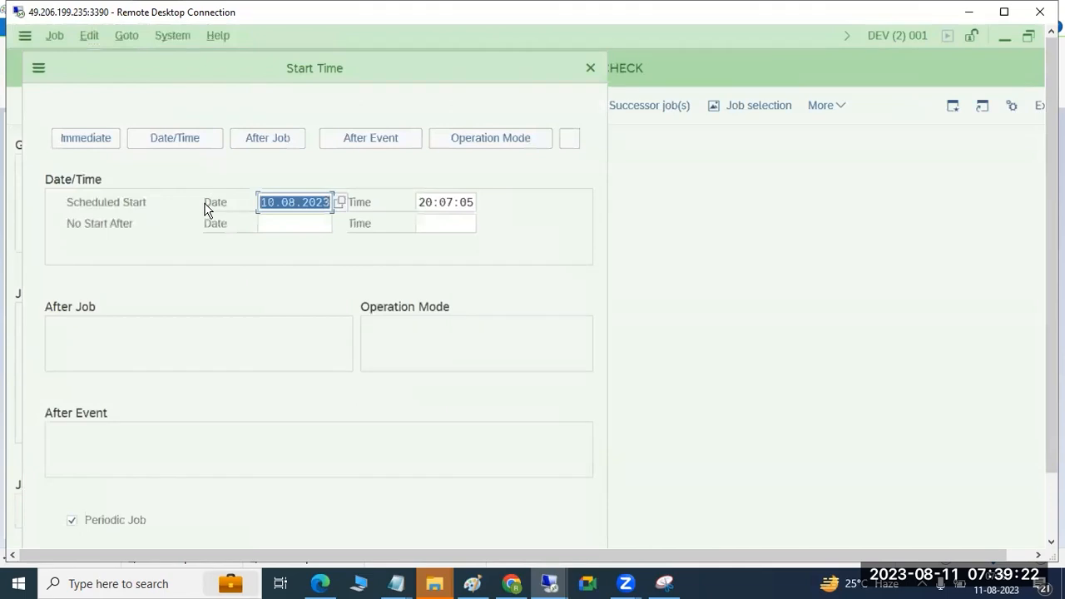
pyautogui.click(100, 141)
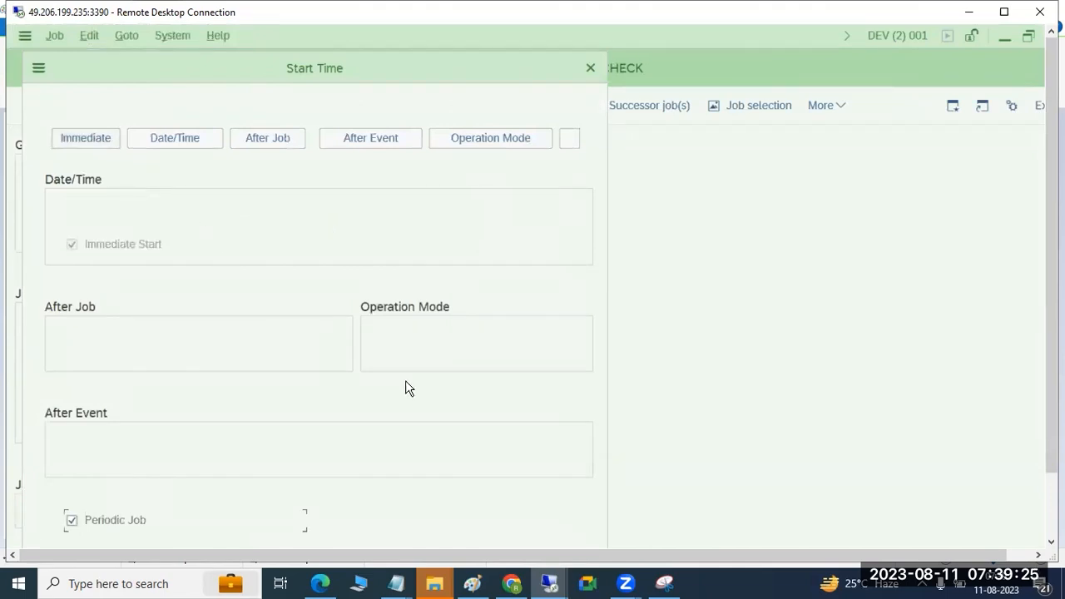
# Step: Set the job's period to every 2 minutes, save the start time settings, and save the changed USER ADDRESS CHECK job
pyautogui.moveTo(1051, 393); pyautogui.dragTo(1037, 468)
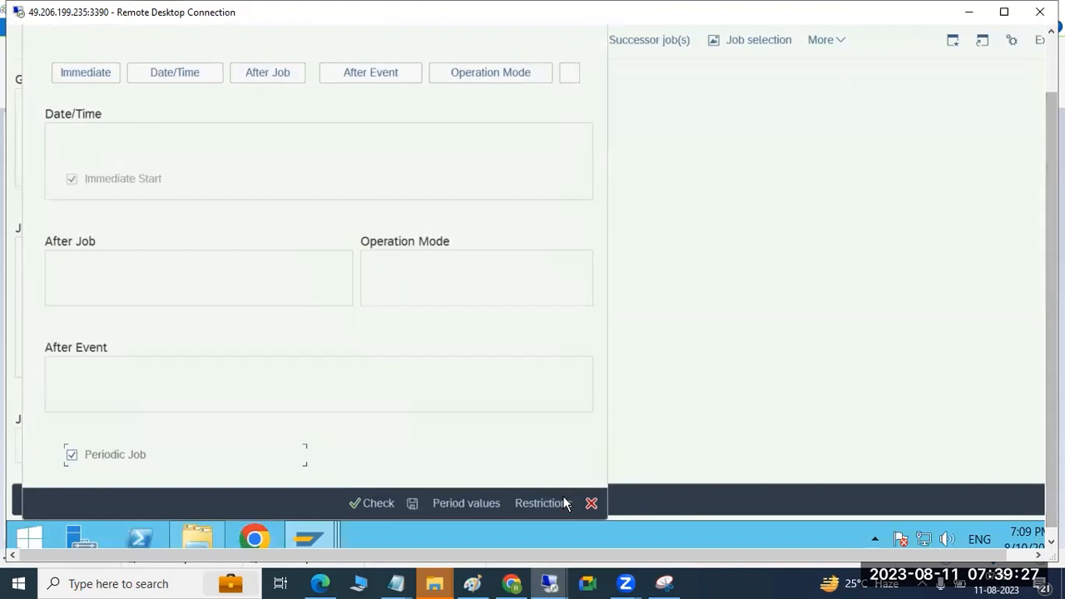
pyautogui.click(471, 504)
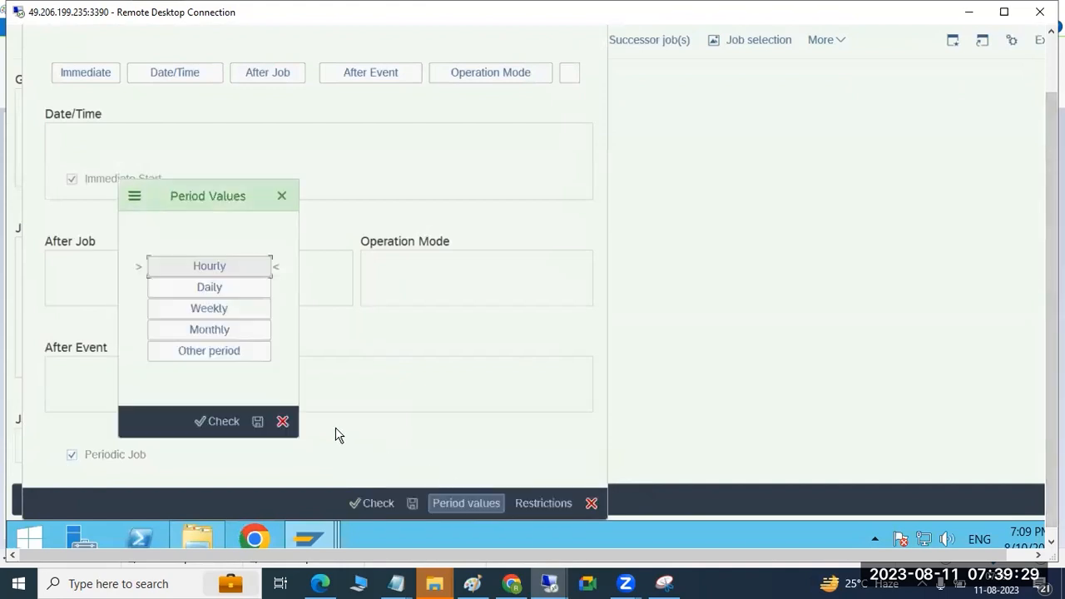
pyautogui.click(233, 353)
pyautogui.click(190, 415)
pyautogui.write('2')
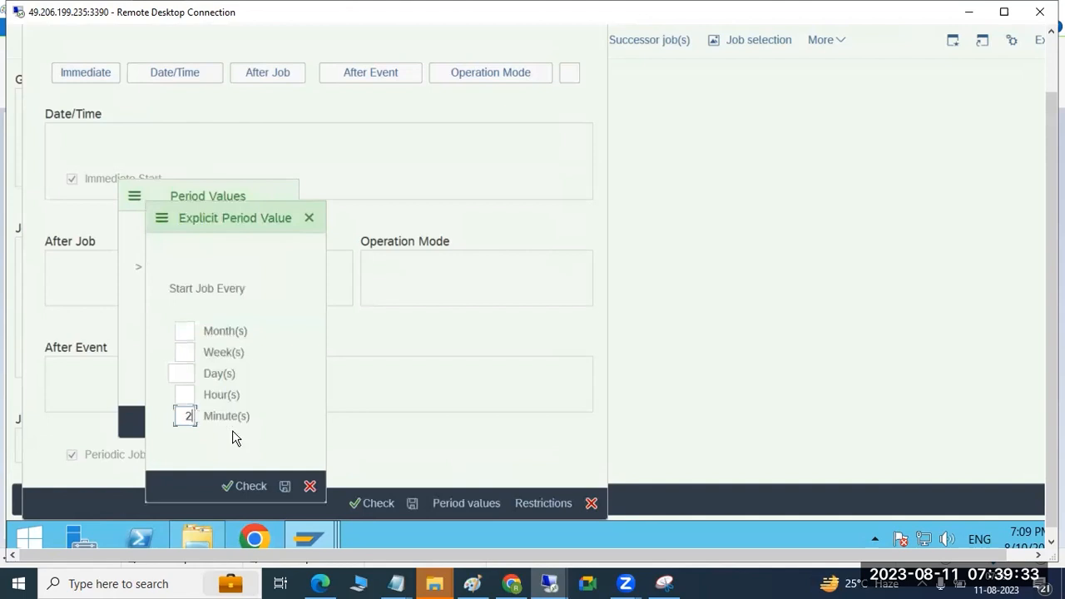
pyautogui.click(284, 486)
pyautogui.click(256, 421)
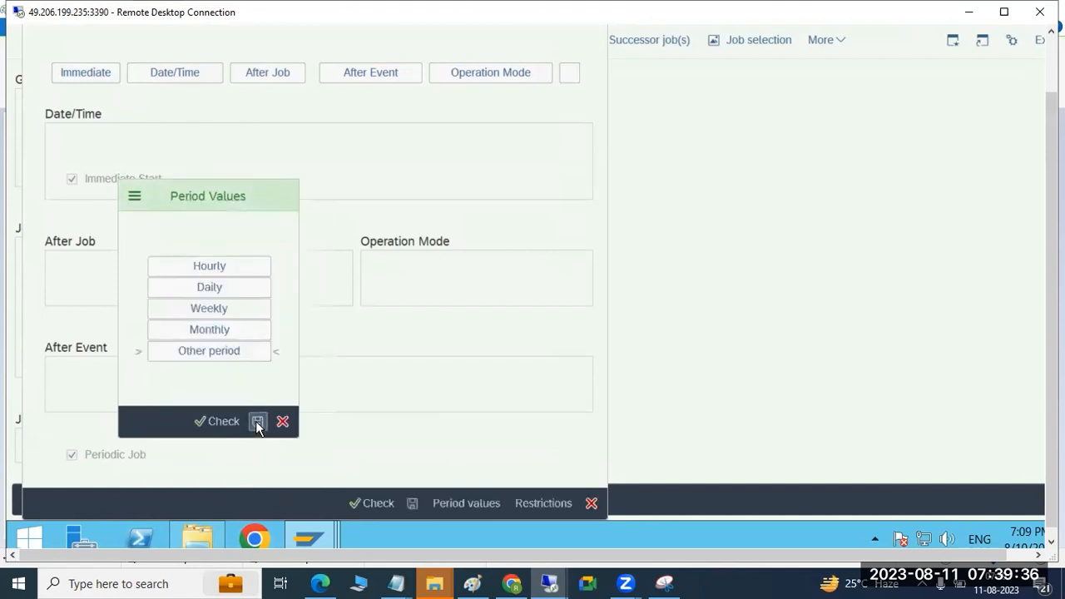
pyautogui.click(413, 504)
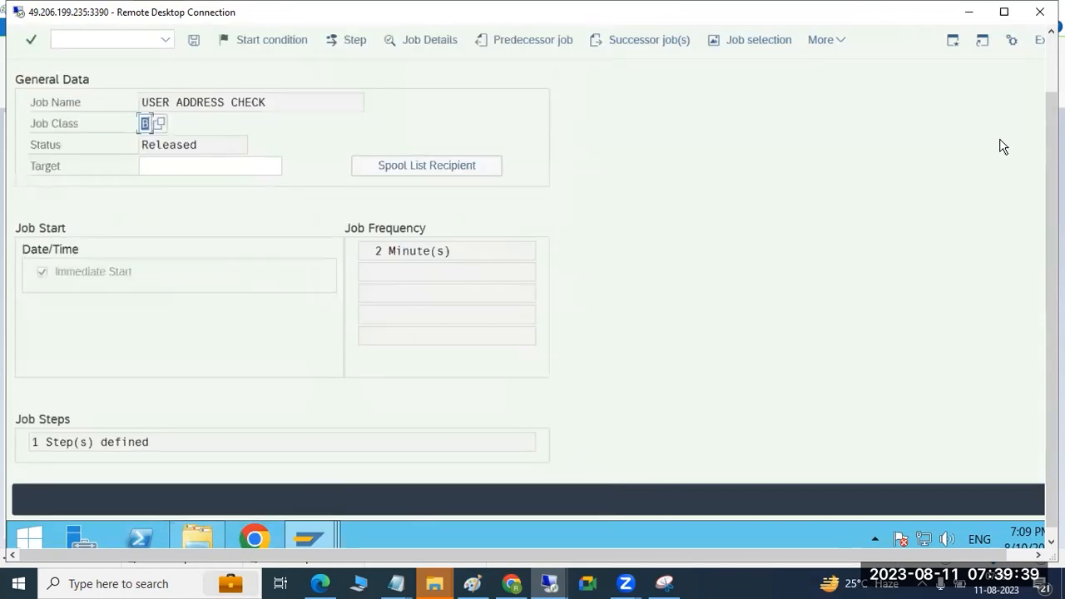
pyautogui.moveTo(1051, 158); pyautogui.dragTo(1051, 110)
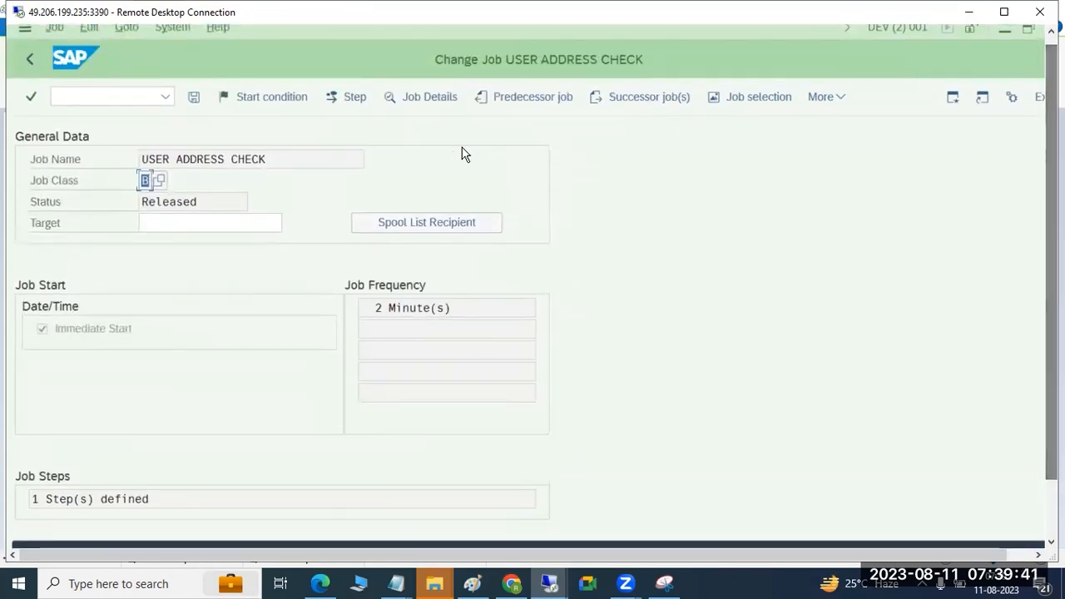
pyautogui.click(194, 98)
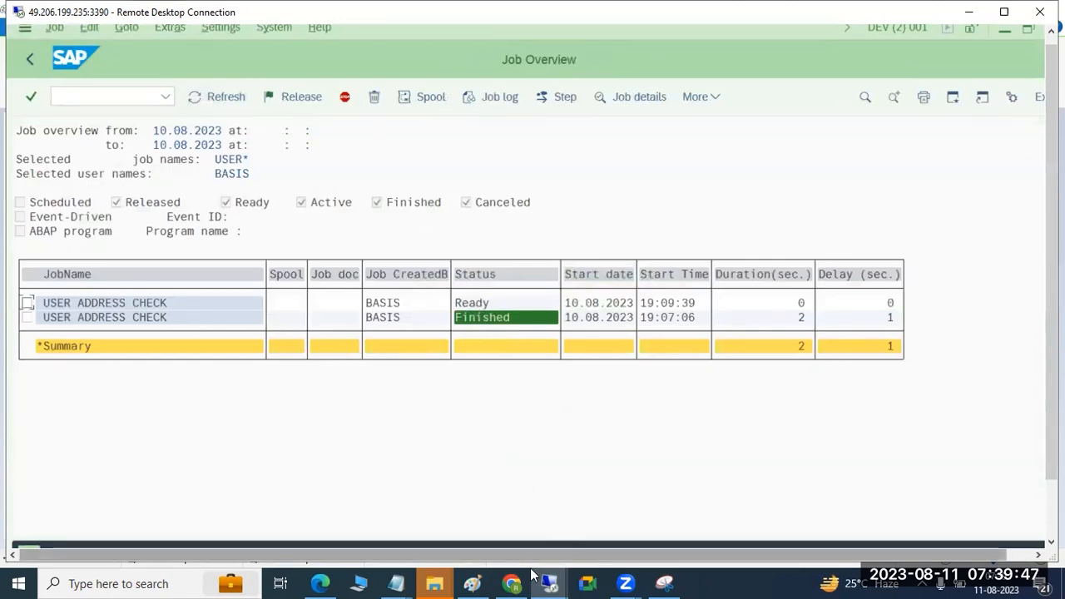
# Step: Switch to the Paint notes and complete the SM37 line with "status : scheduled-->released --ready --active --finished -cancelled"
pyautogui.click(472, 582)
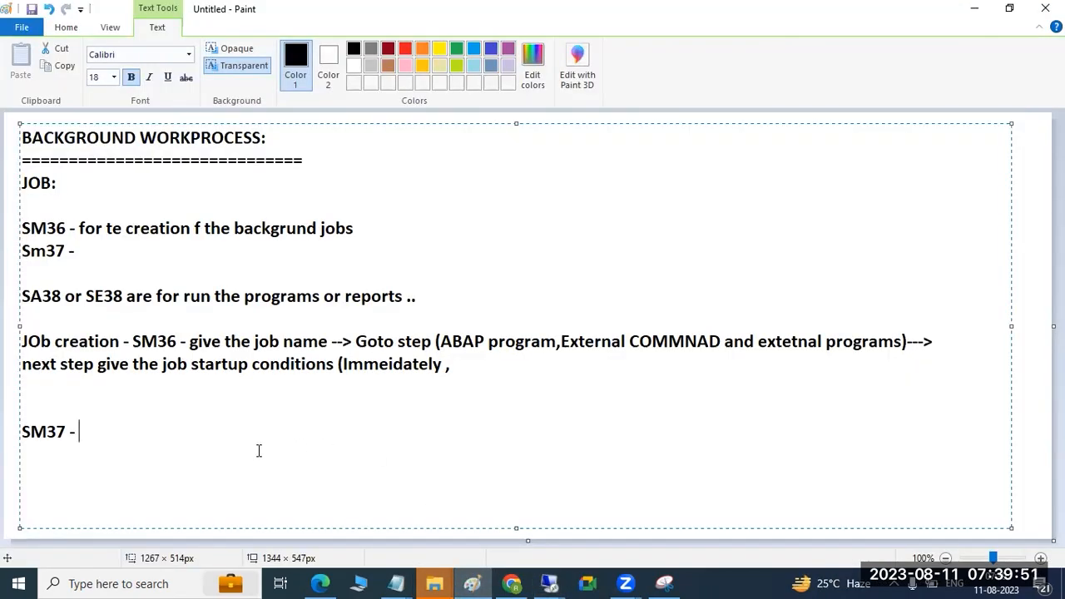
pyautogui.write('status : scheduled')
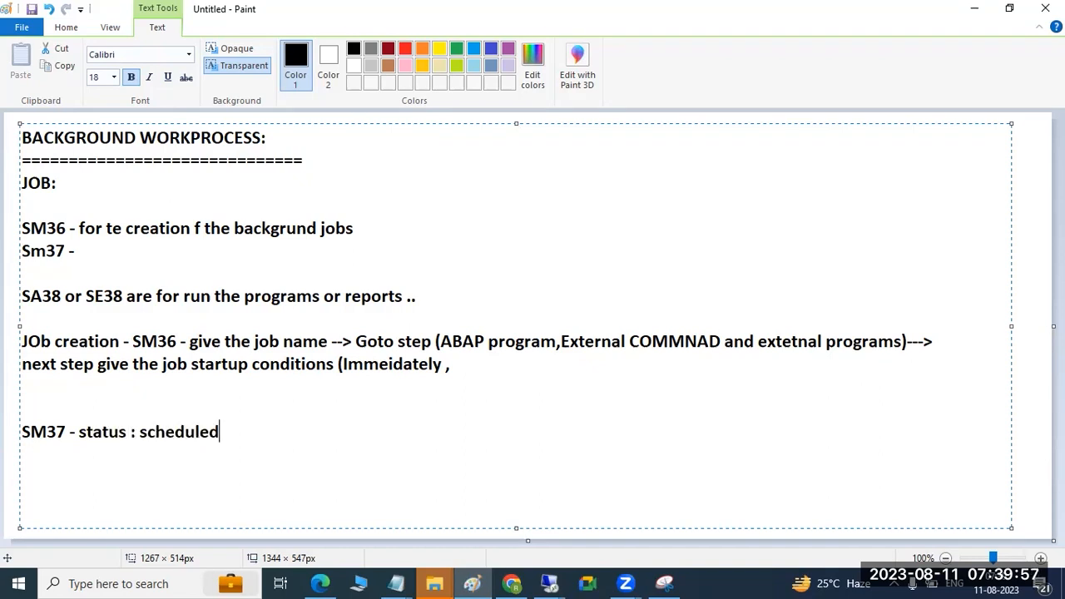
pyautogui.write('-->released --ready --active --finished -cancelled')
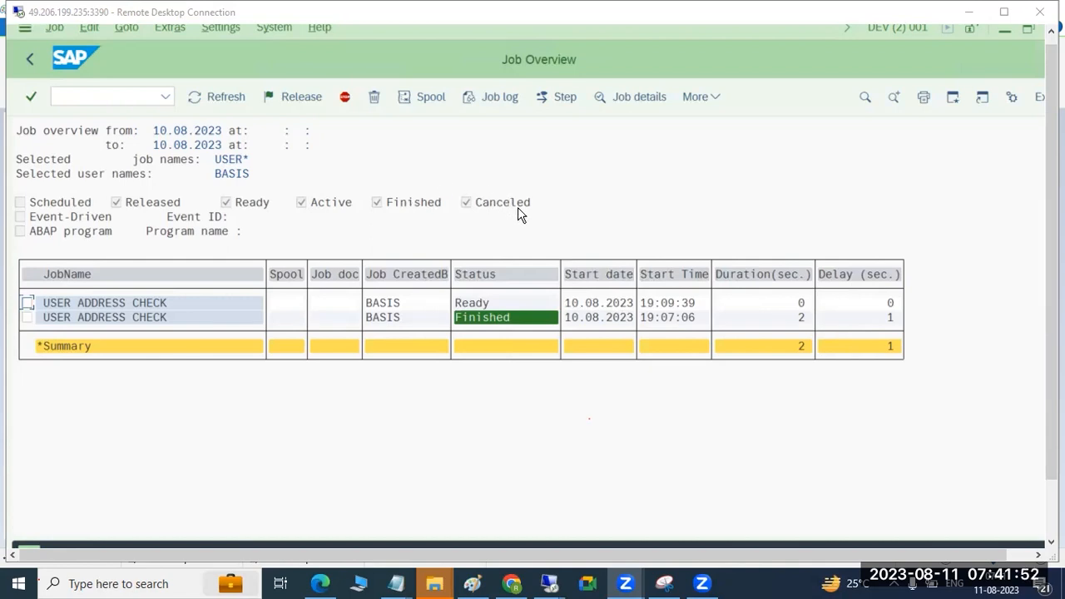
# Step: Back in SAP, refresh the job overview, display the released USER ADDRESS CHECK job to check its planned start time, and return
pyautogui.click(223, 98)
pyautogui.click(223, 98)
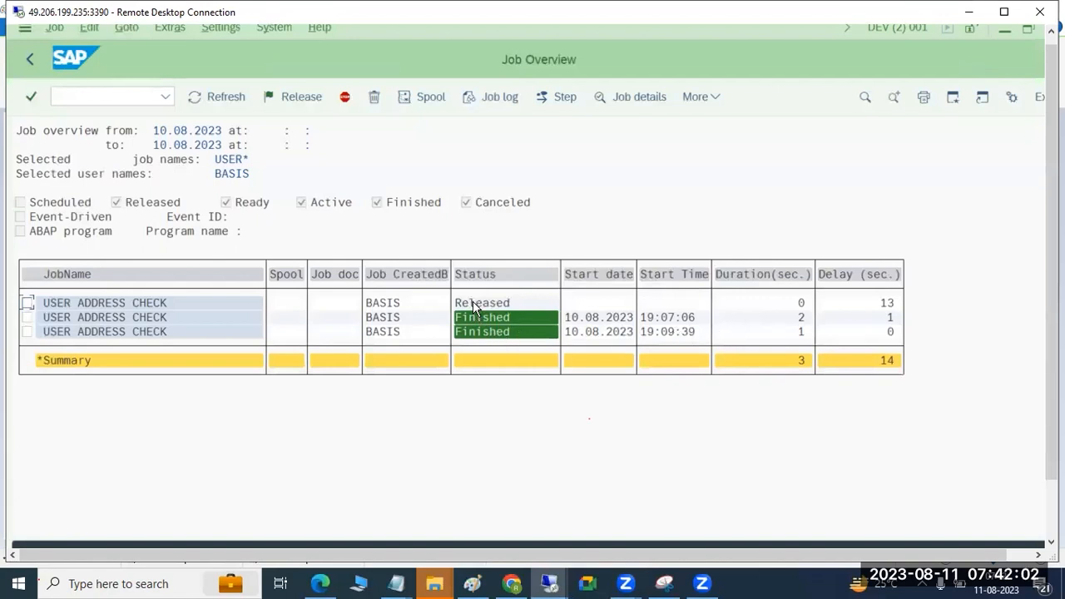
pyautogui.click(146, 305)
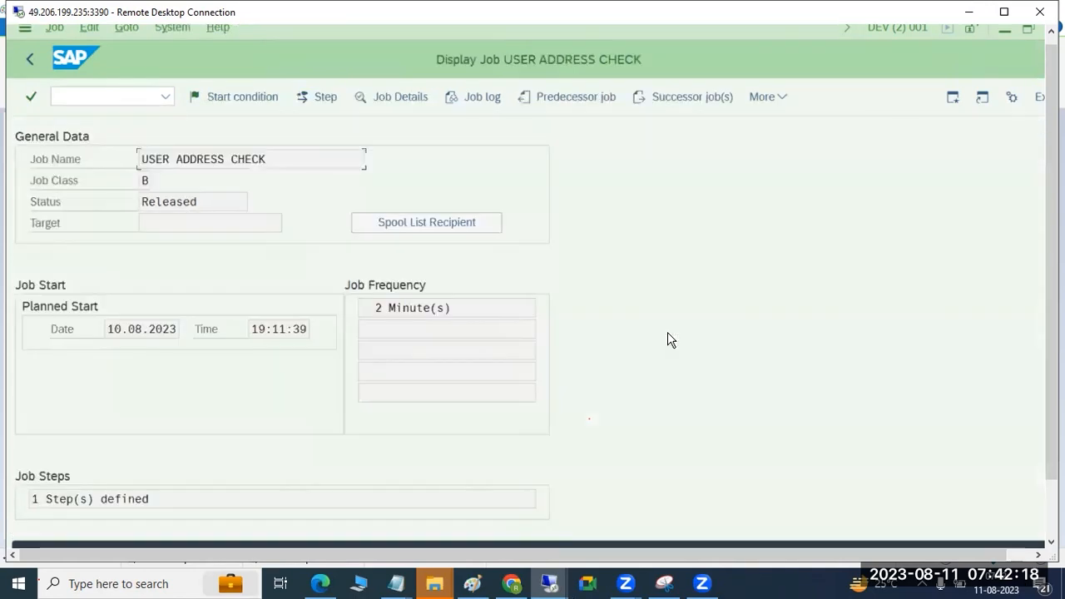
pyautogui.moveTo(259, 329); pyautogui.dragTo(298, 329)
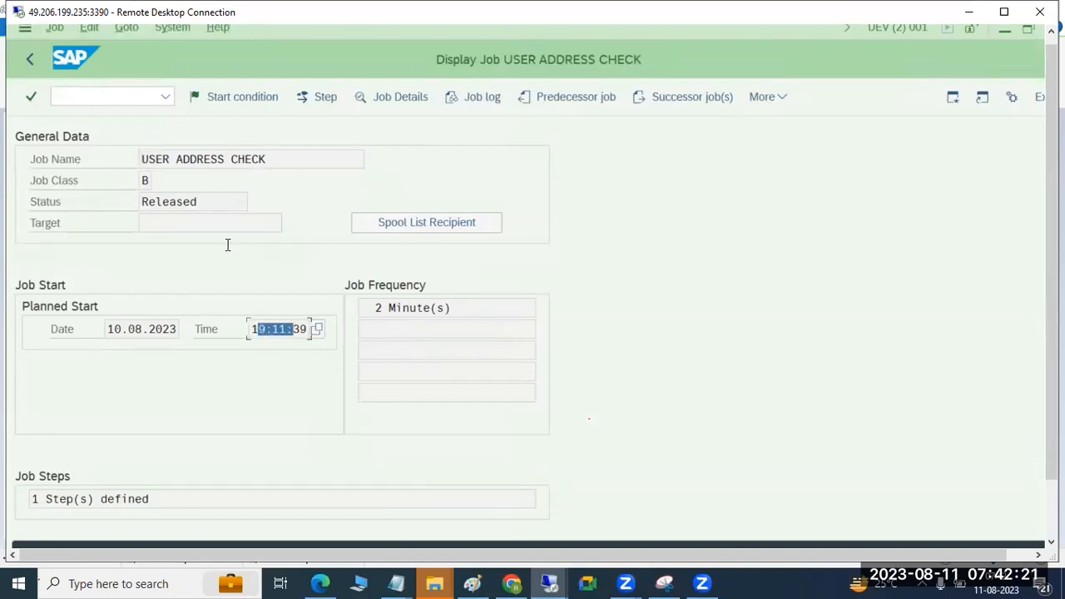
pyautogui.click(28, 60)
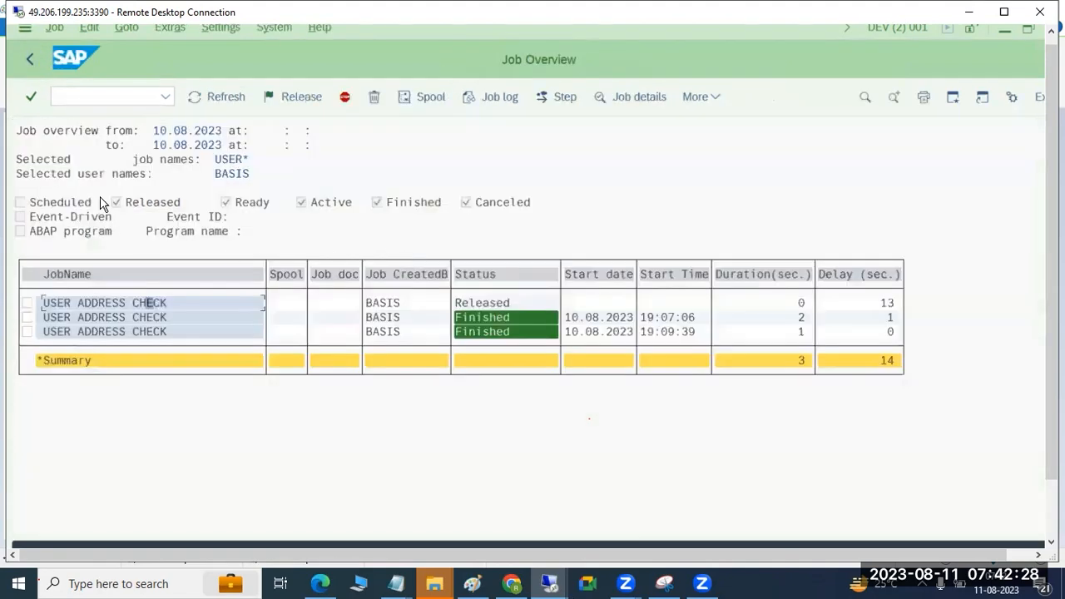
# Step: Refresh the job overview repeatedly to check the released job's status and delay
pyautogui.click(210, 96)
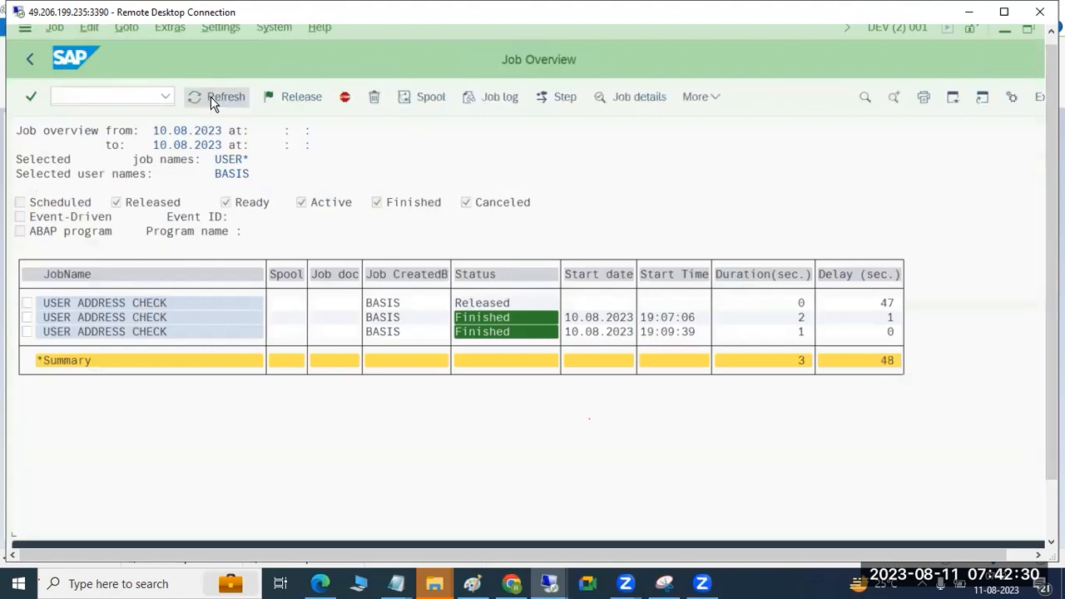
pyautogui.click(149, 304)
pyautogui.moveTo(1051, 262)
pyautogui.mouseDown()
pyautogui.moveTo(1051, 317)
pyautogui.moveTo(1051, 260)
pyautogui.mouseUp()
pyautogui.click(213, 101)
pyautogui.click(213, 101)
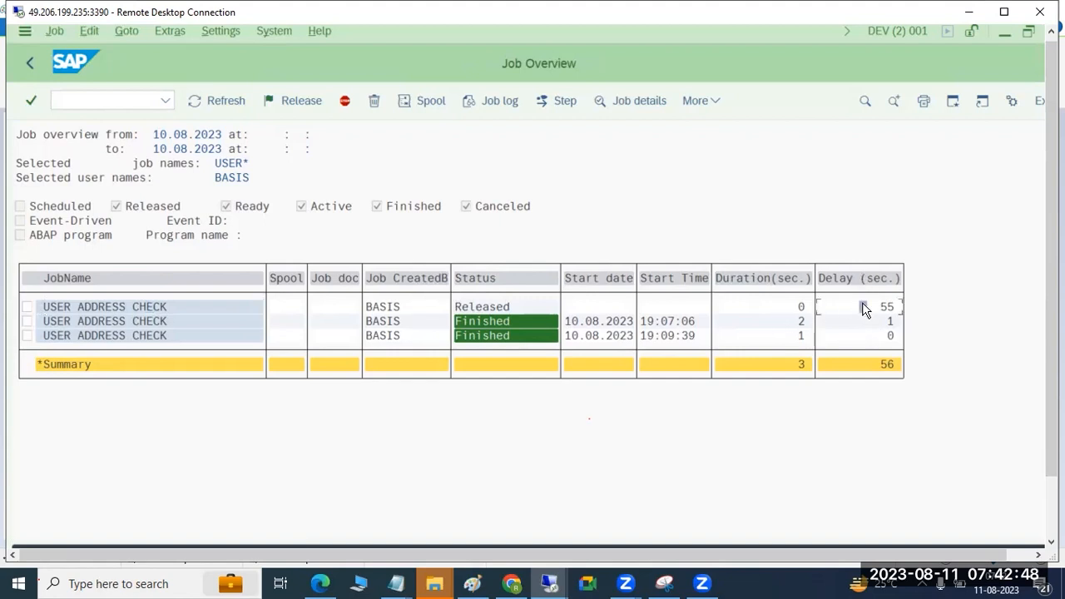
# Step: Open the work process overview with transaction /nsm50 and dismiss the Internet Explorer security warning
pyautogui.click(92, 101)
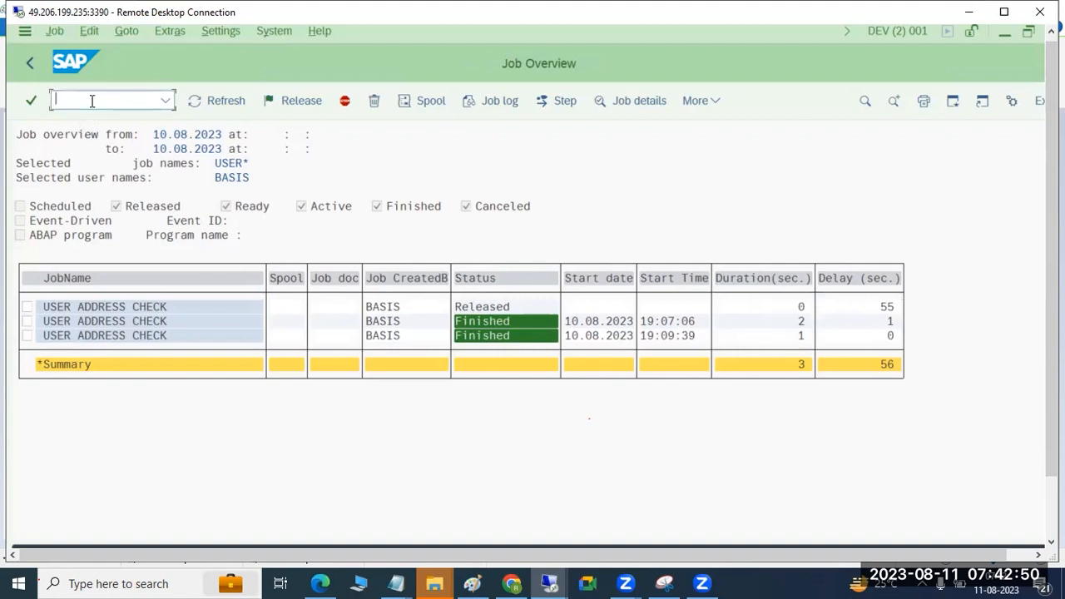
pyautogui.click(147, 308)
pyautogui.click(157, 323)
pyautogui.click(84, 104)
pyautogui.write('/nsm50')
pyautogui.press('Return')
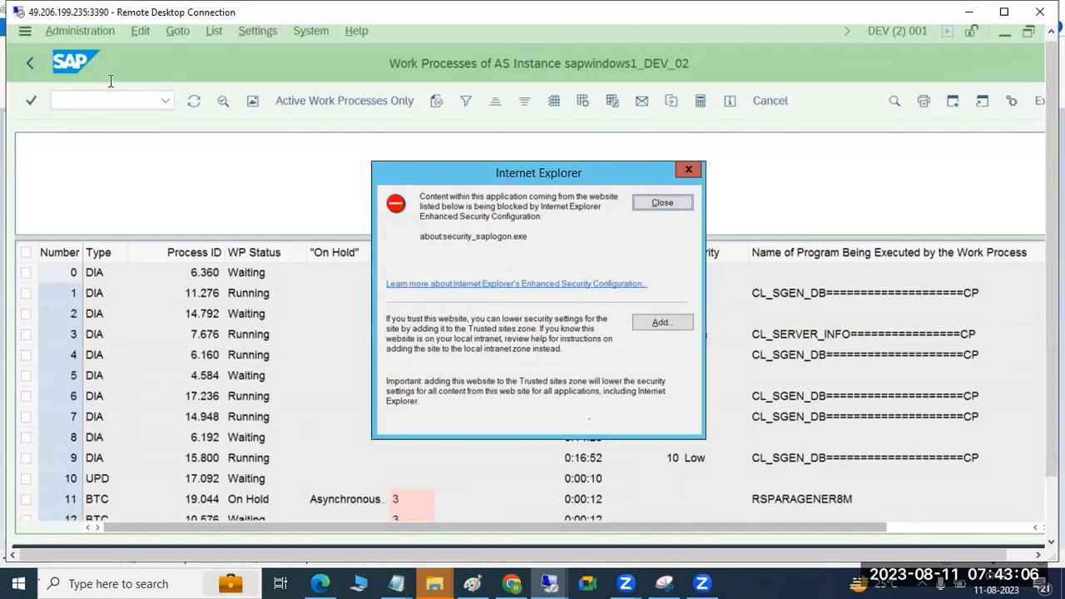
pyautogui.click(663, 203)
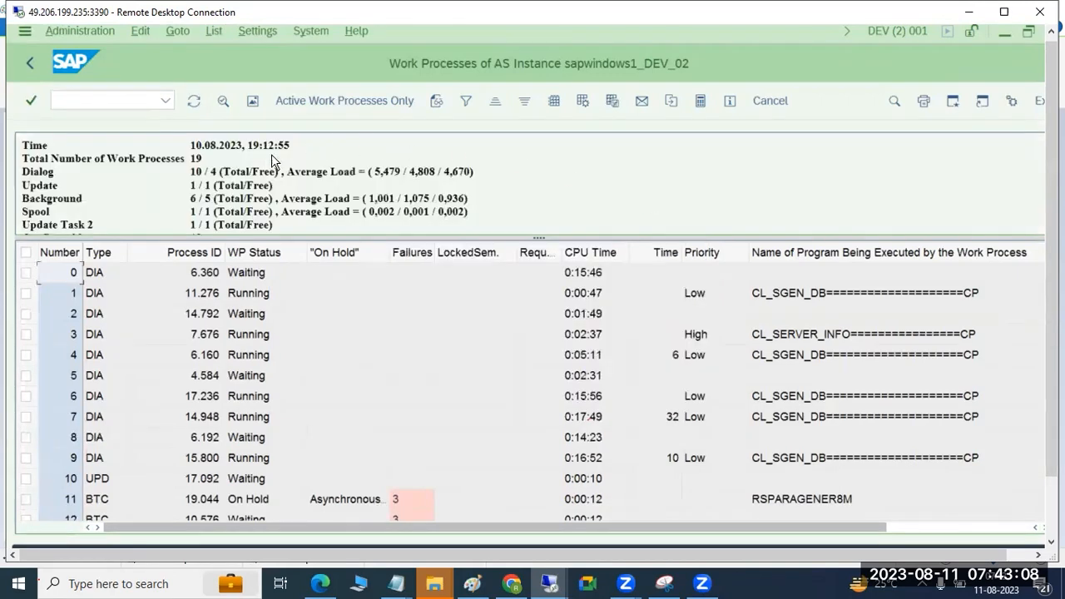
# Step: Examine the total and free background work processes in the summary and the BTC entries in the process list
pyautogui.moveTo(216, 198); pyautogui.dragTo(268, 198)
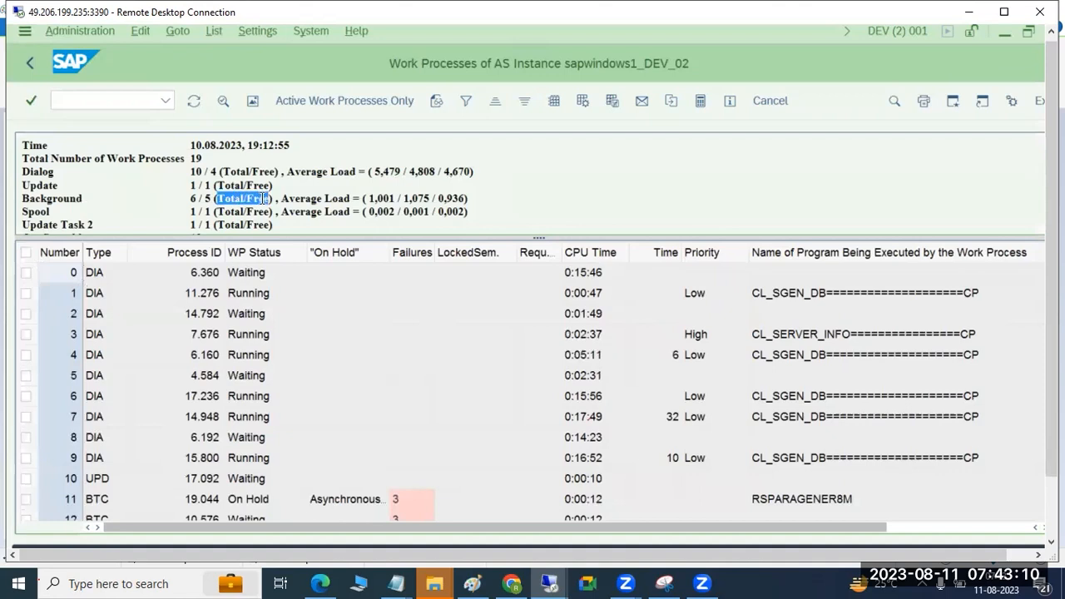
pyautogui.moveTo(191, 198); pyautogui.dragTo(253, 196)
pyautogui.scroll(-1, 248, 192)
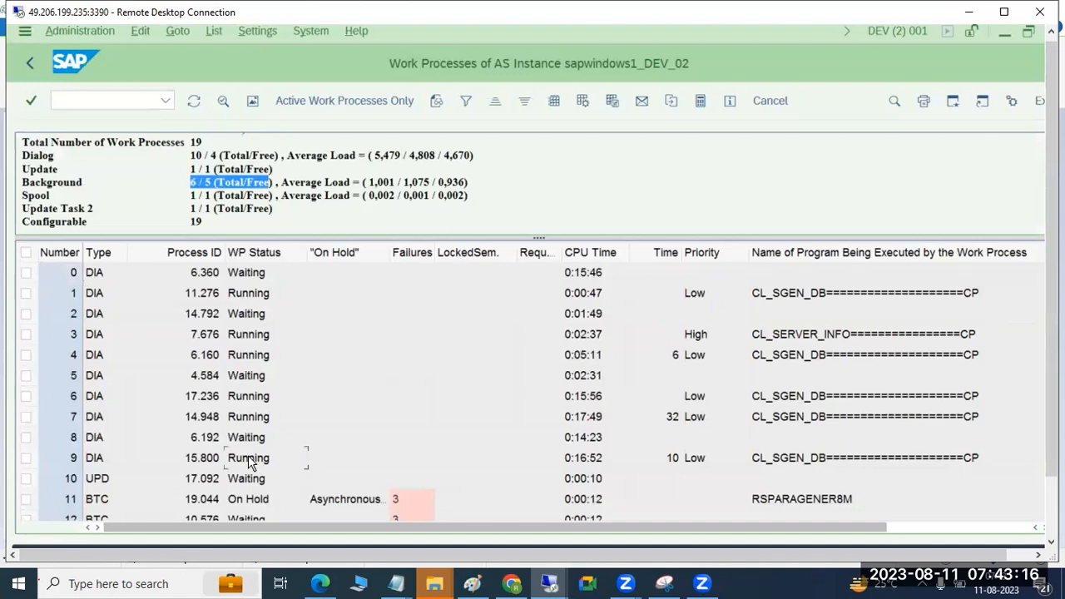
pyautogui.scroll(-3, 248, 458)
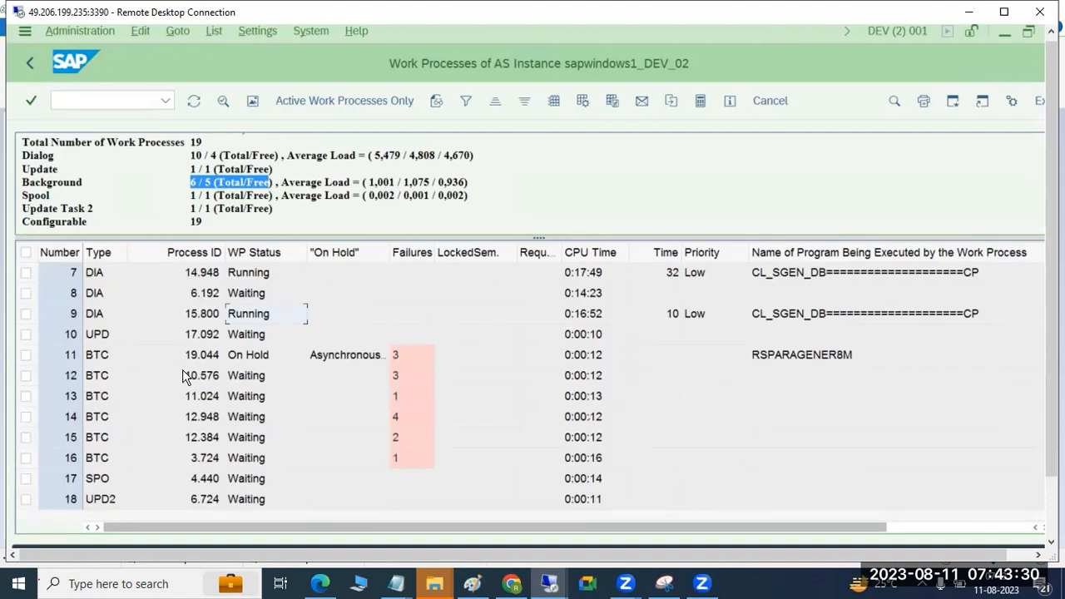
# Step: Return to the job selection with transaction /nsm37 and execute it for all job names (*)
pyautogui.click(76, 98)
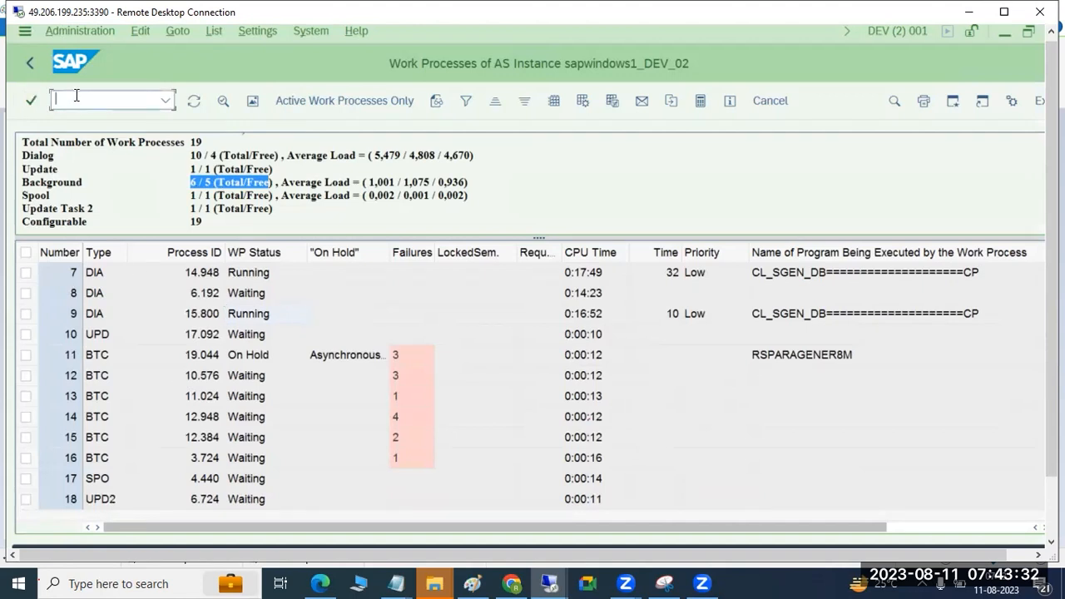
pyautogui.write('/nsm37')
pyautogui.press('Return')
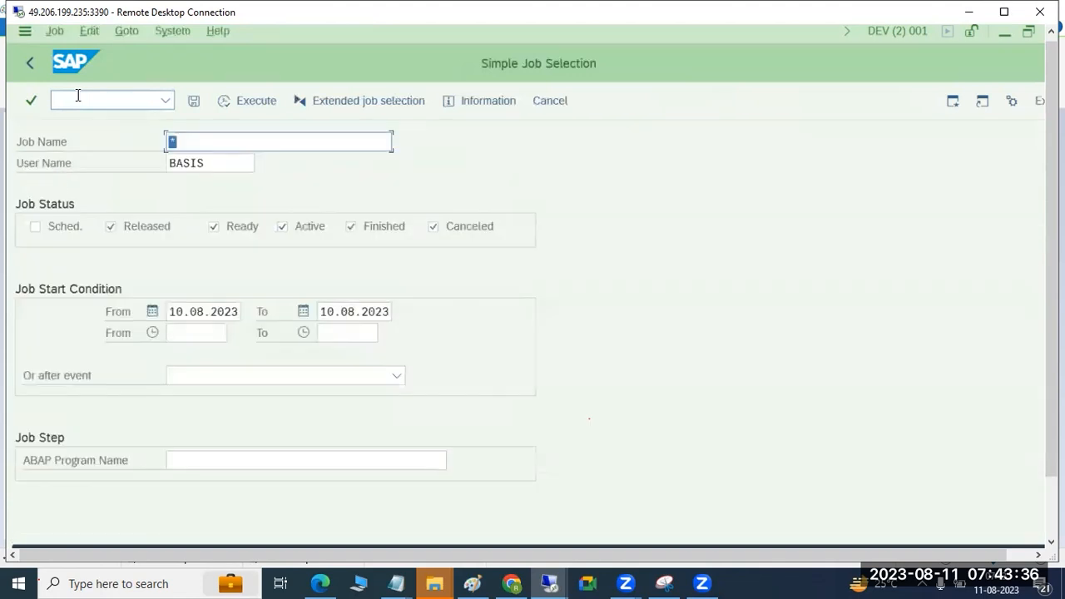
pyautogui.click(244, 107)
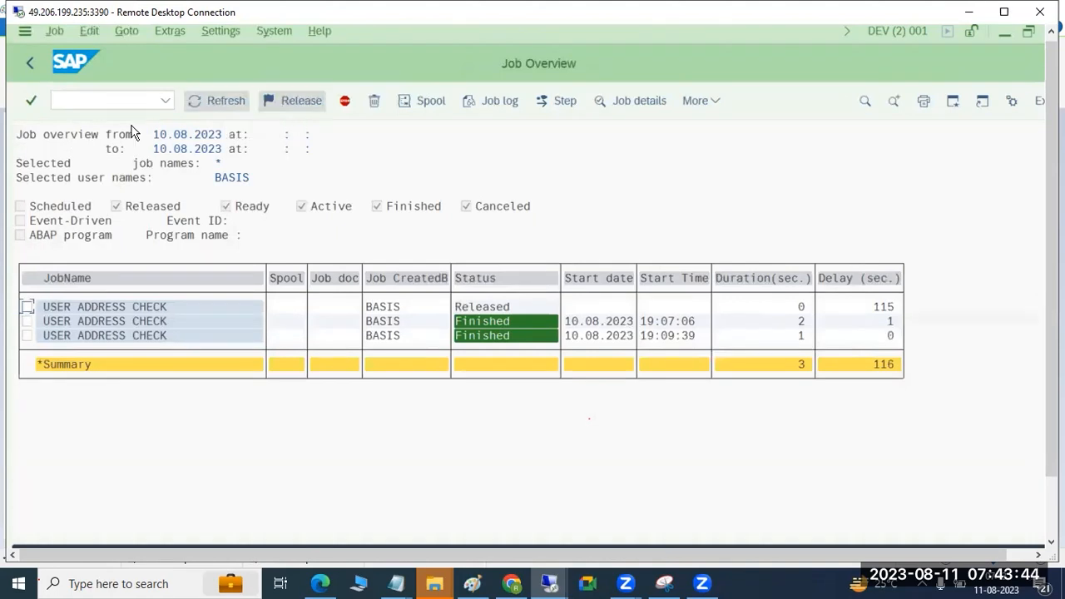
# Step: Select the released USER ADDRESS CHECK job and refresh the overview several times to monitor its delay
pyautogui.click(28, 307)
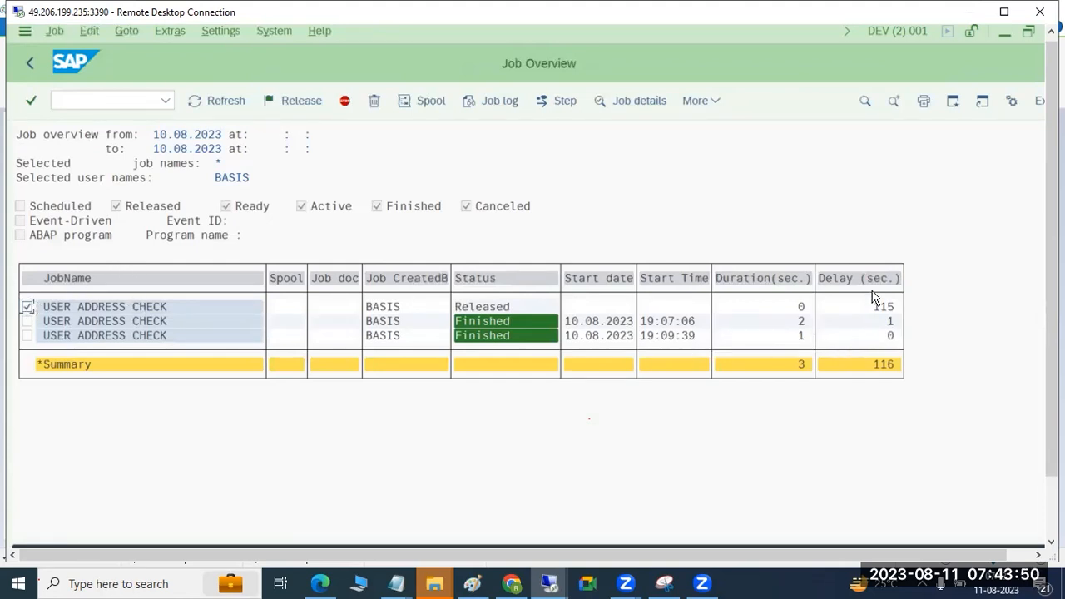
pyautogui.click(226, 112)
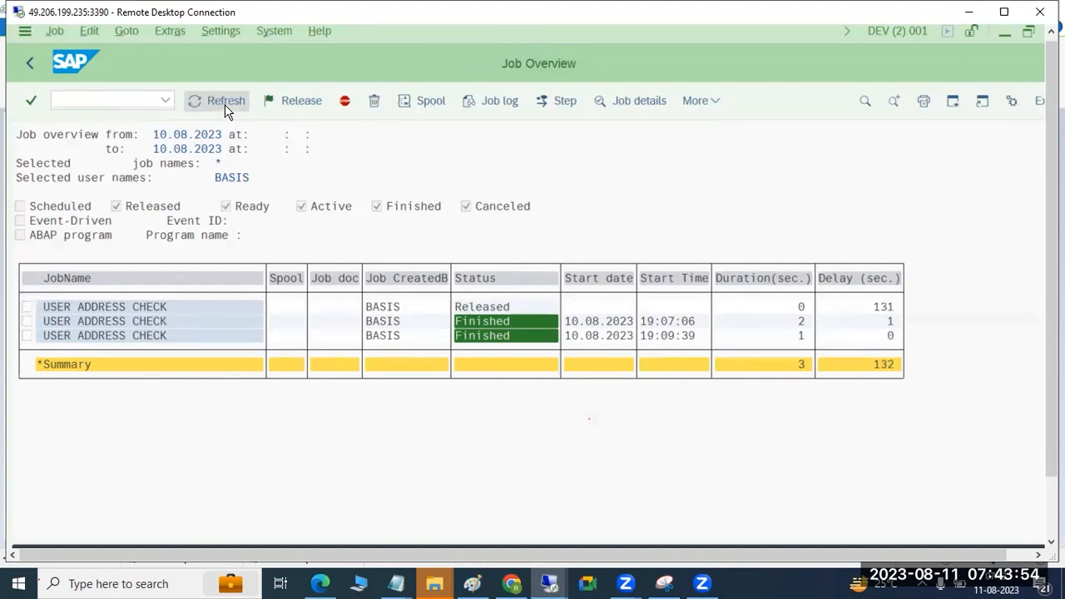
pyautogui.click(226, 110)
pyautogui.click(225, 112)
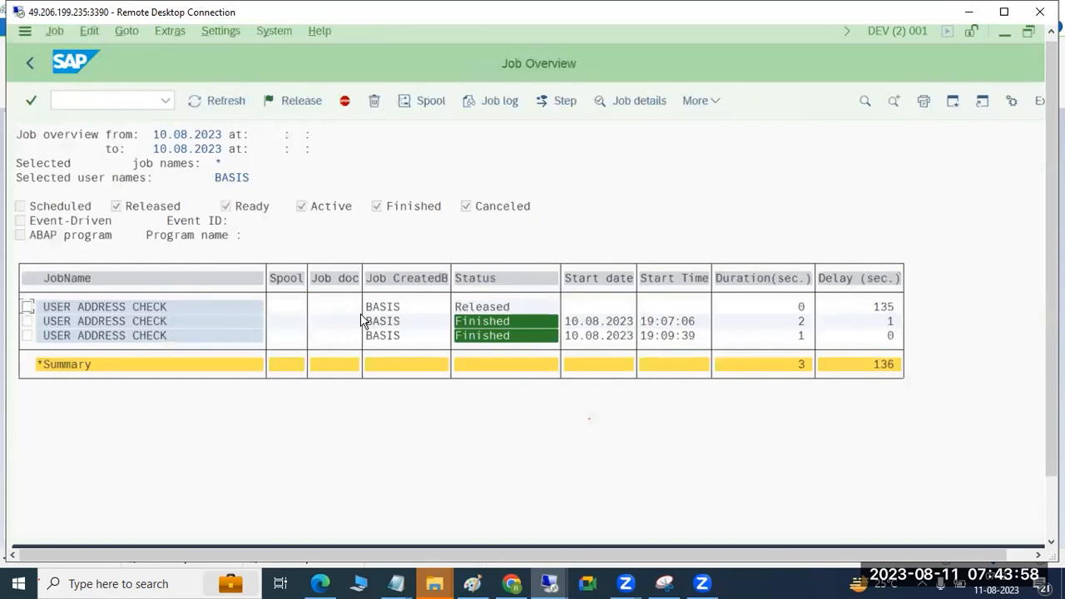
pyautogui.click(29, 307)
# Step: Go back to the SM50 work process overview to recheck the background processes, closing the blocked-content warning
pyautogui.click(84, 102)
pyautogui.write('/nsm50')
pyautogui.press('Return')
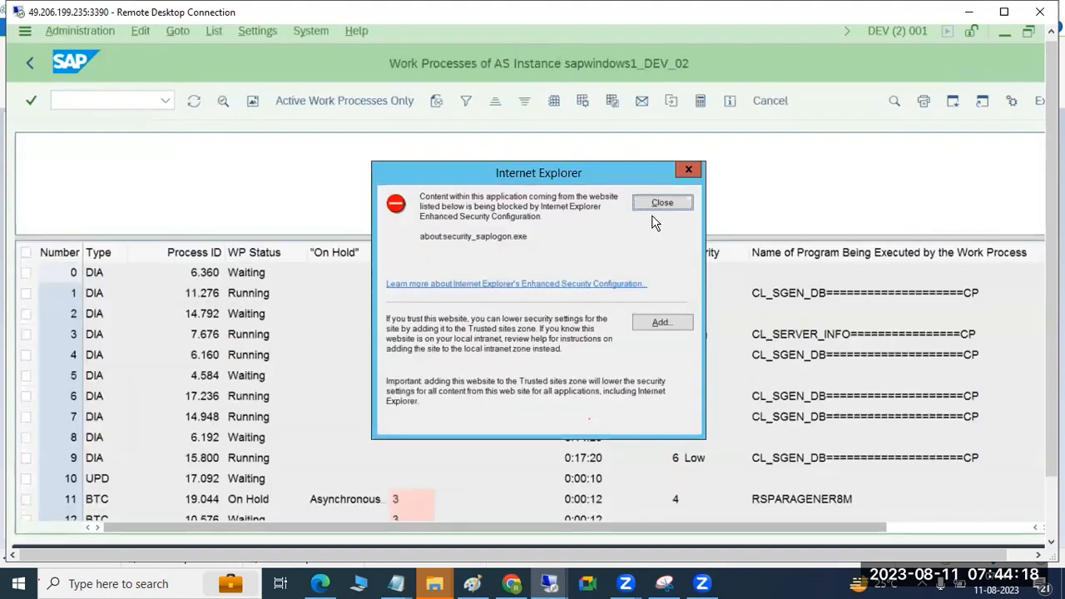
pyautogui.click(662, 203)
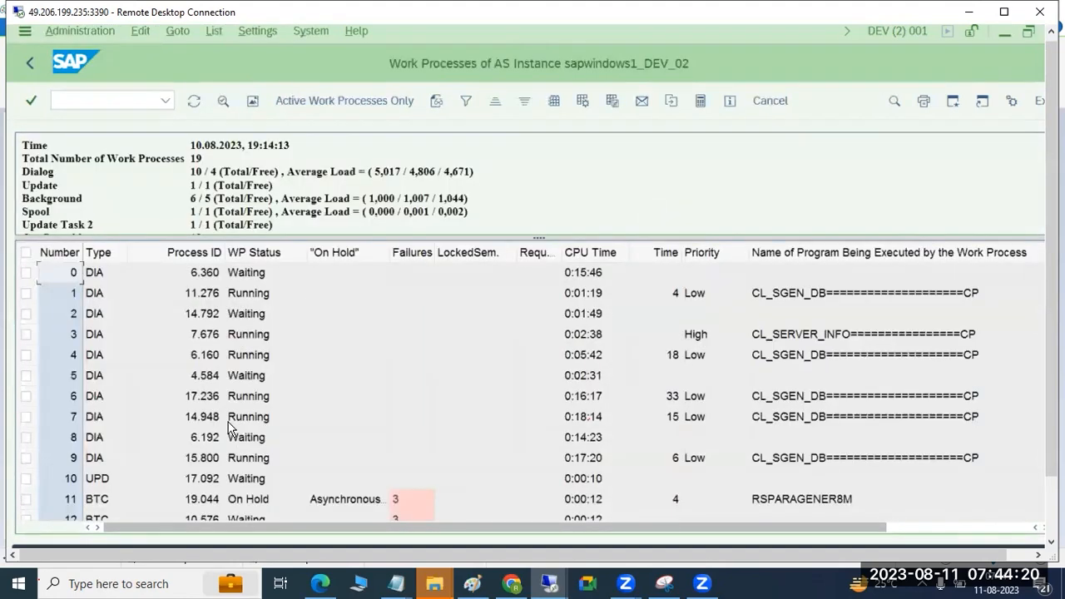
# Step: Examine the background work processes in the SM50 list and mark BTC process number 16
pyautogui.scroll(-3, 156, 458)
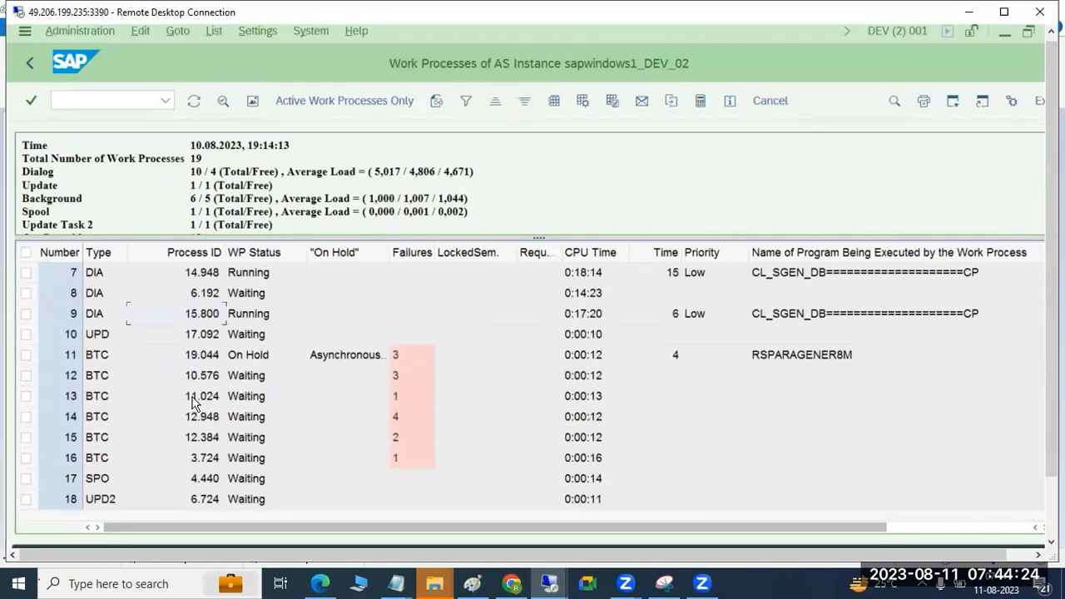
pyautogui.click(27, 460)
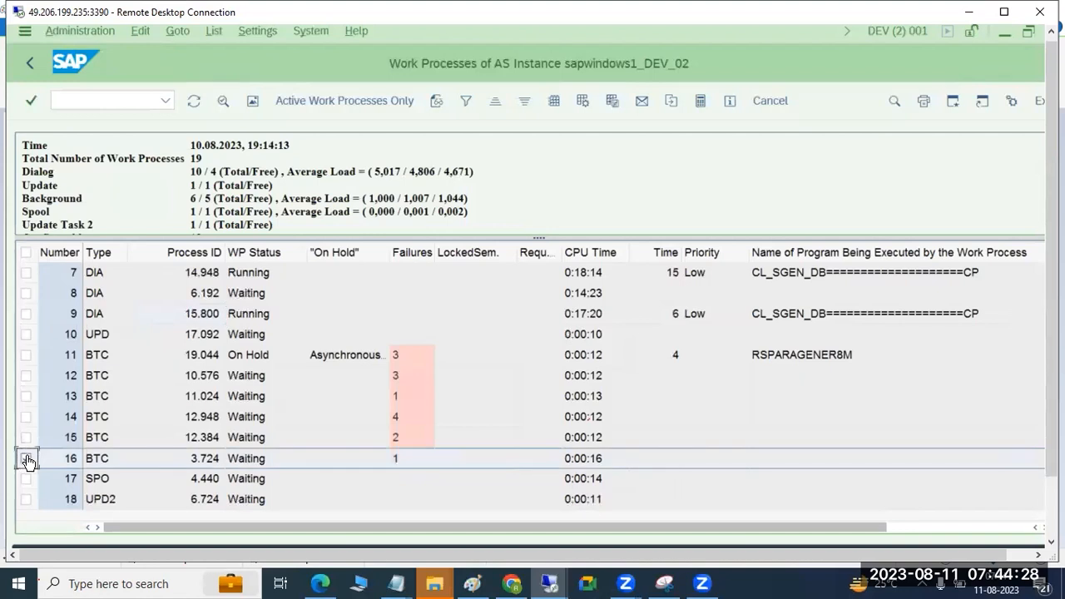
pyautogui.click(26, 459)
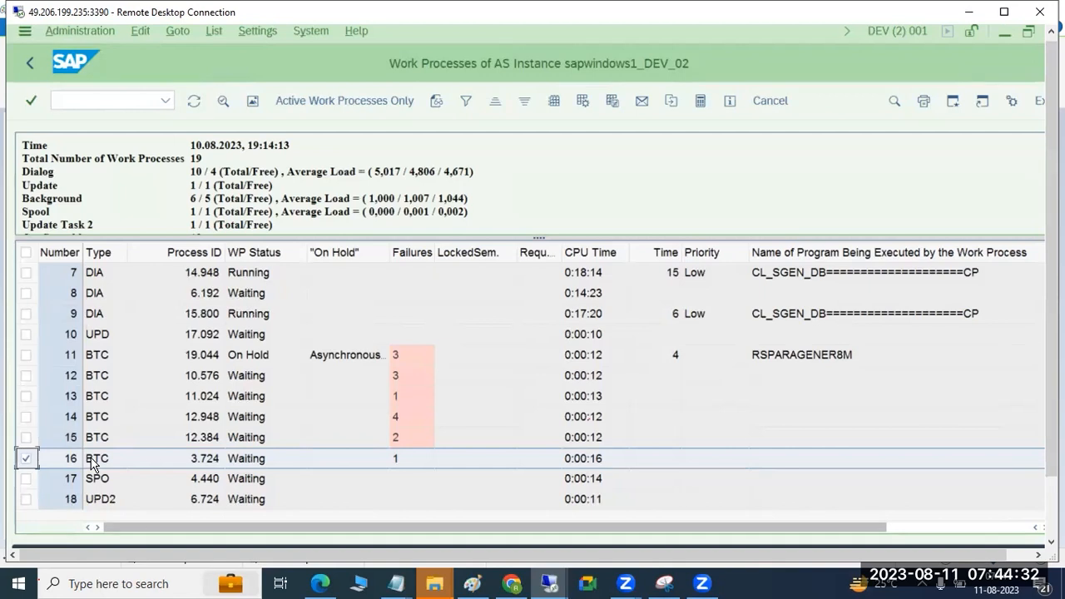
# Step: Leave the work process overview, open transaction sm36 and name a new background job TEST
pyautogui.click(30, 69)
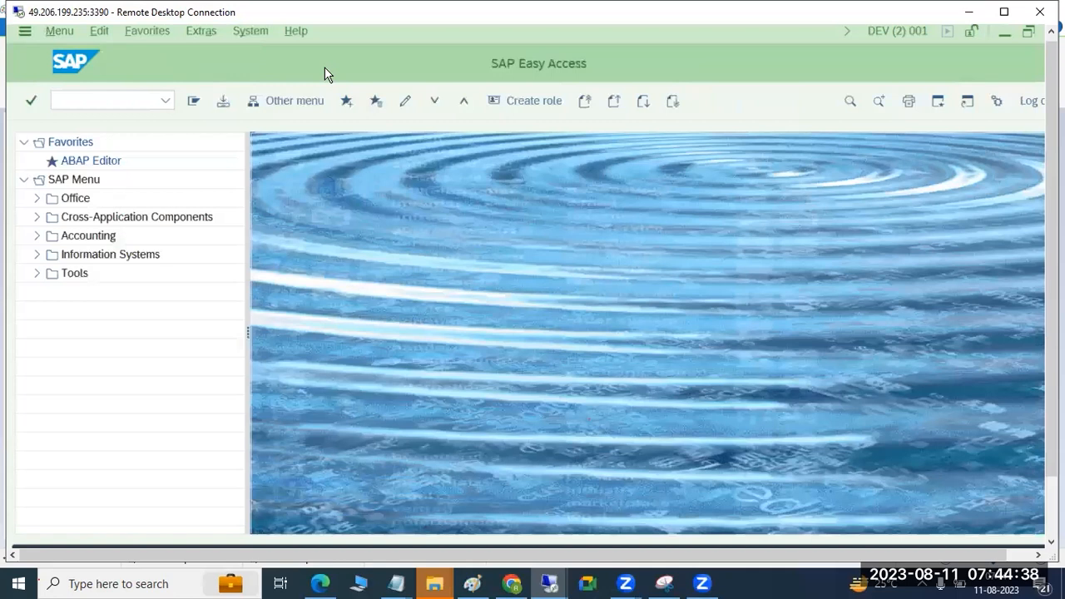
pyautogui.click(108, 97)
pyautogui.write('sm3')
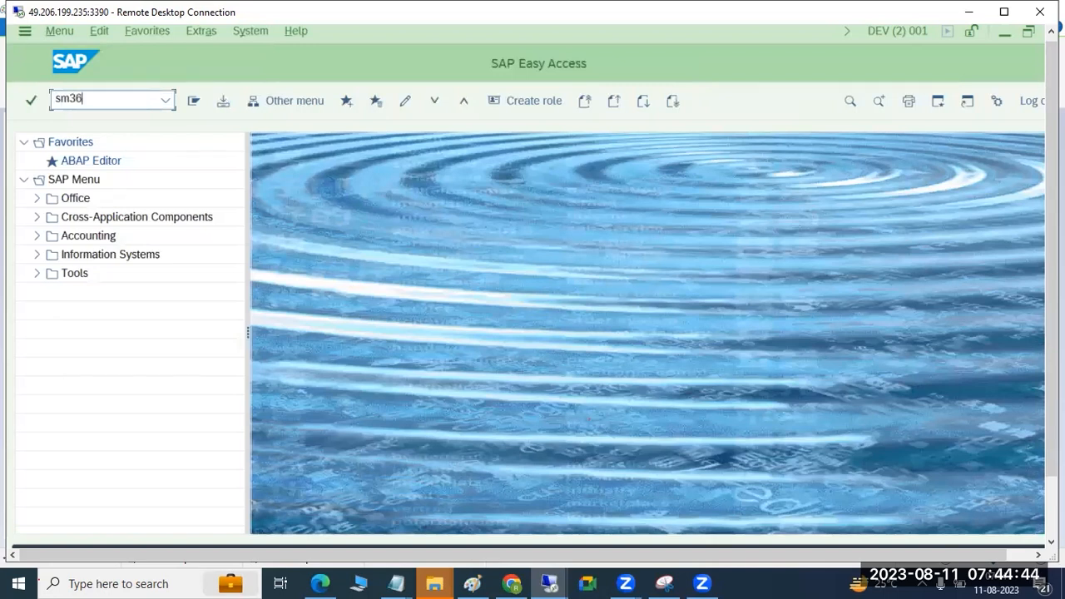
pyautogui.write('6')
pyautogui.press('Return')
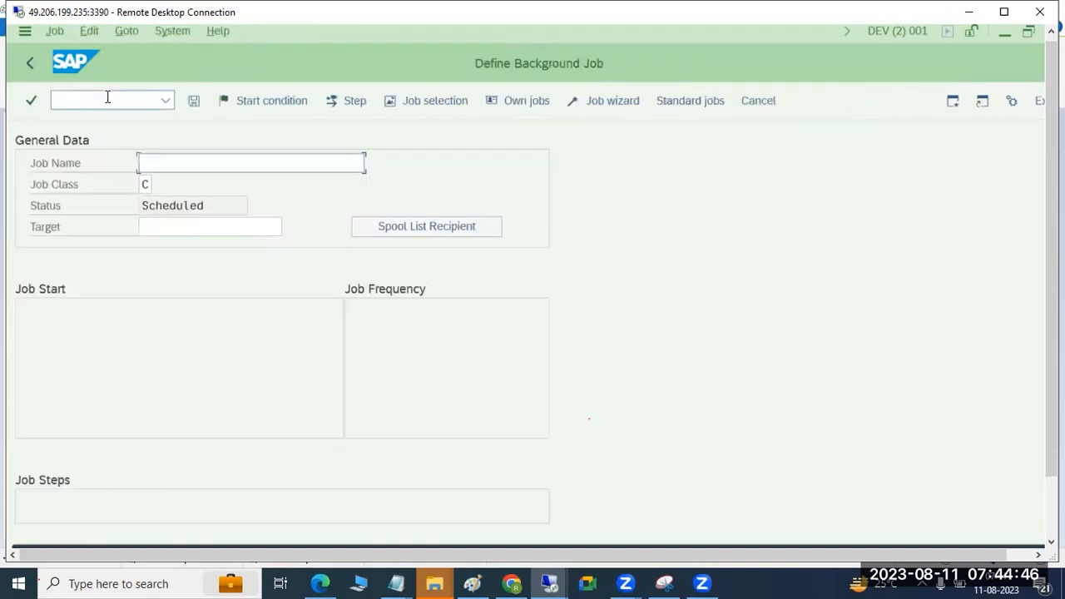
pyautogui.write('TEST')
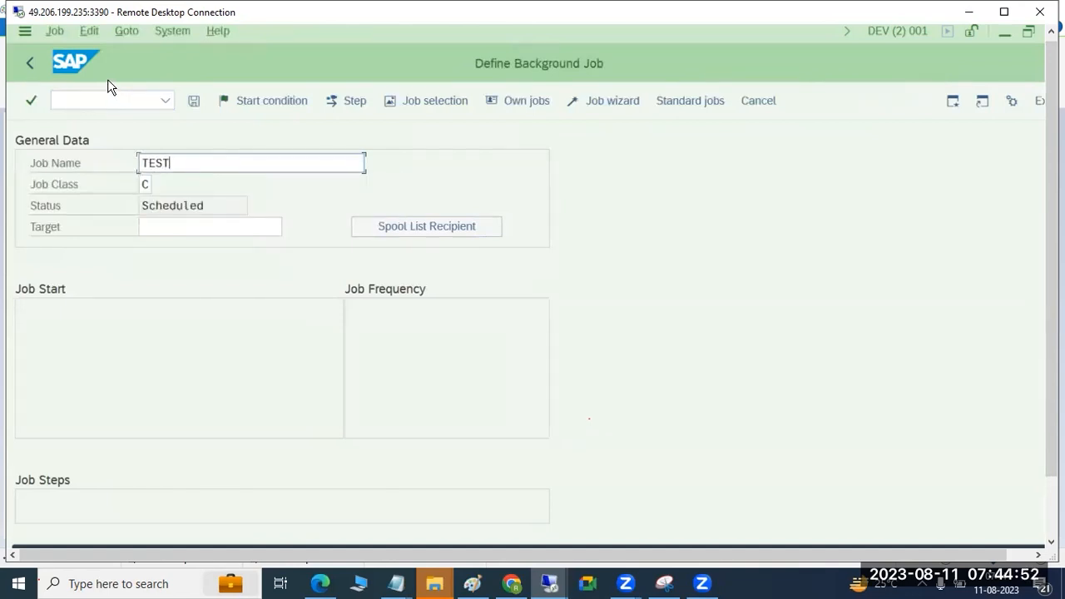
pyautogui.moveTo(186, 158); pyautogui.dragTo(127, 157)
# Step: Set the TEST job's start condition to date 12.08.2023 and time 07:45:04, and save it
pyautogui.click(274, 98)
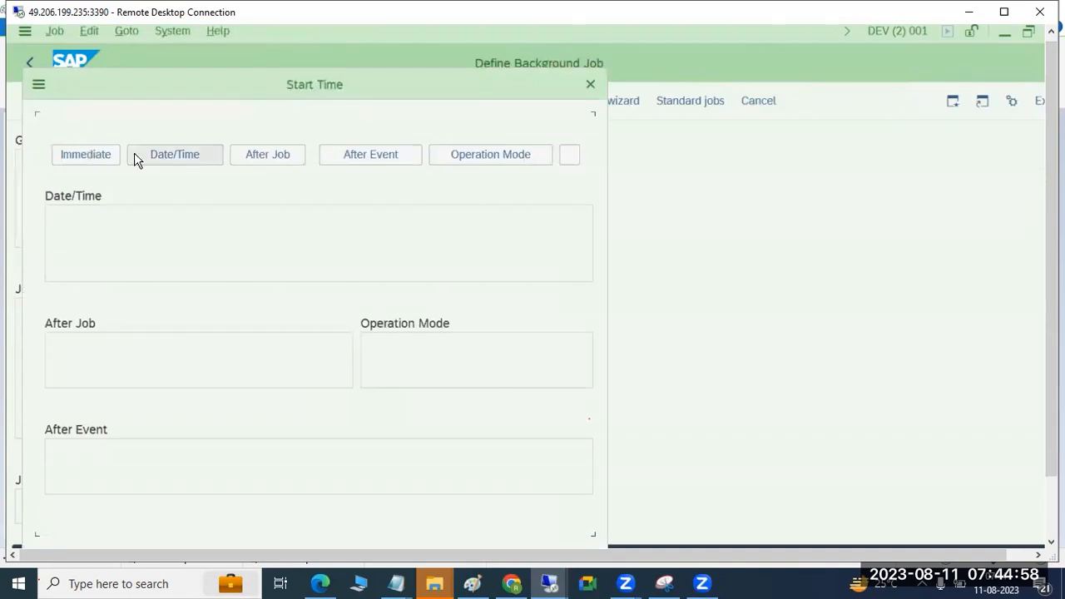
pyautogui.click(184, 154)
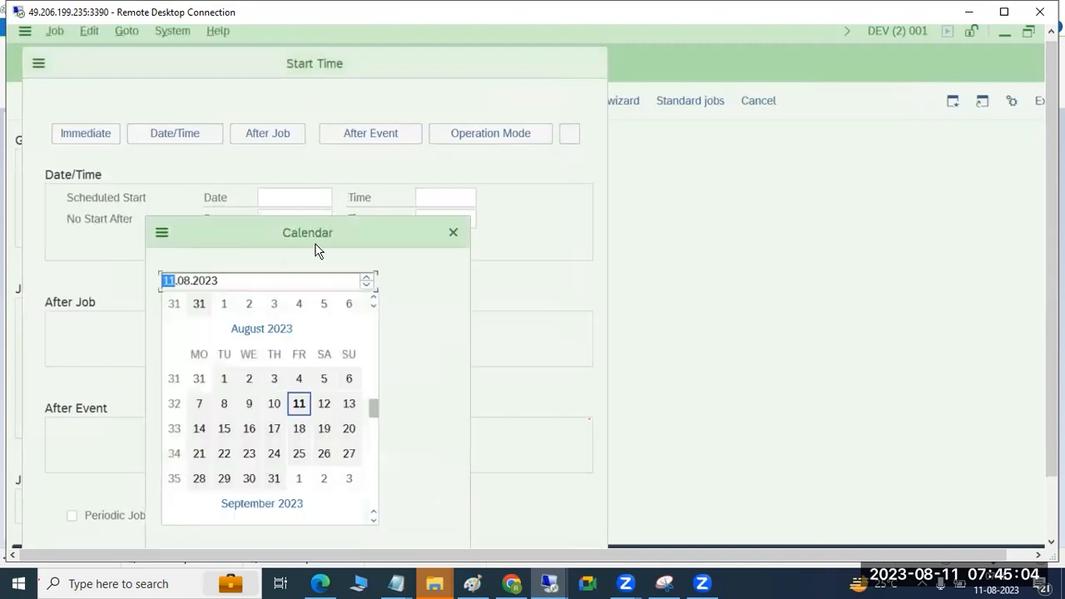
pyautogui.click(324, 404)
pyautogui.click(454, 200)
pyautogui.click(484, 198)
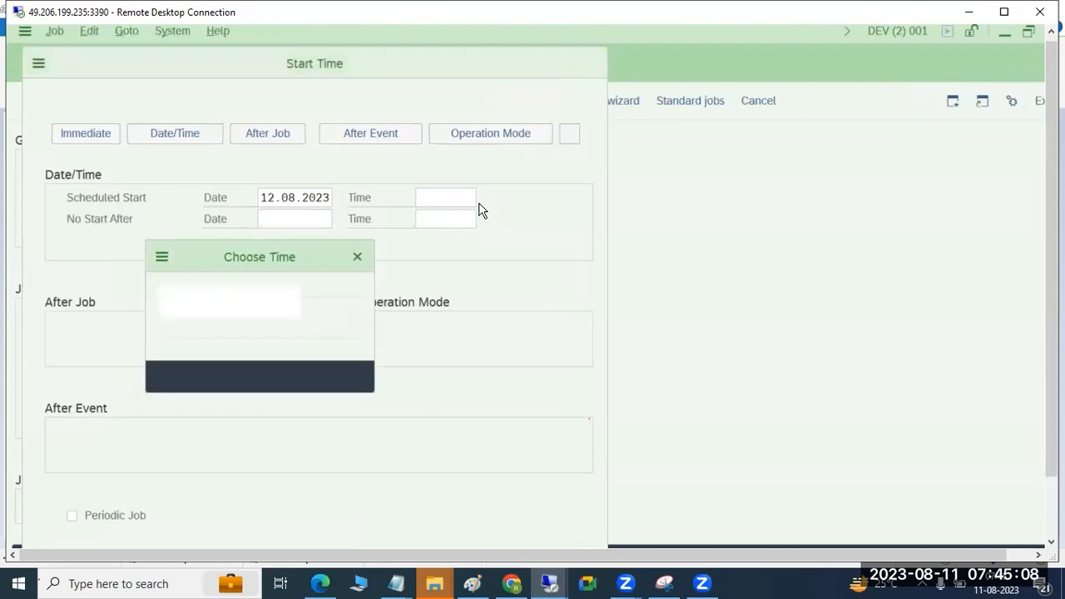
pyautogui.click(308, 376)
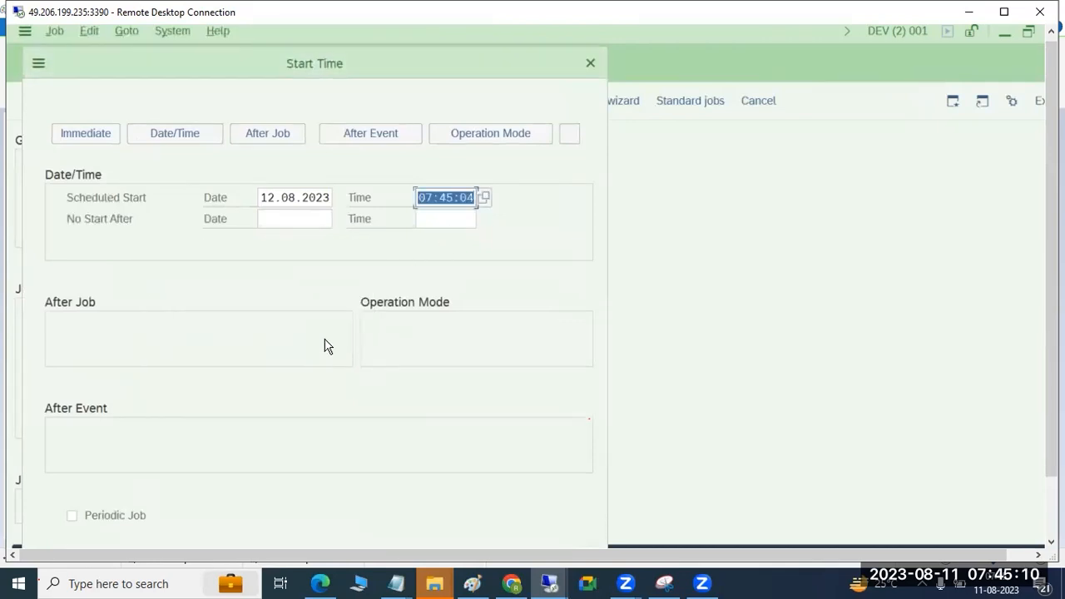
pyautogui.scroll(-1, 678, 479)
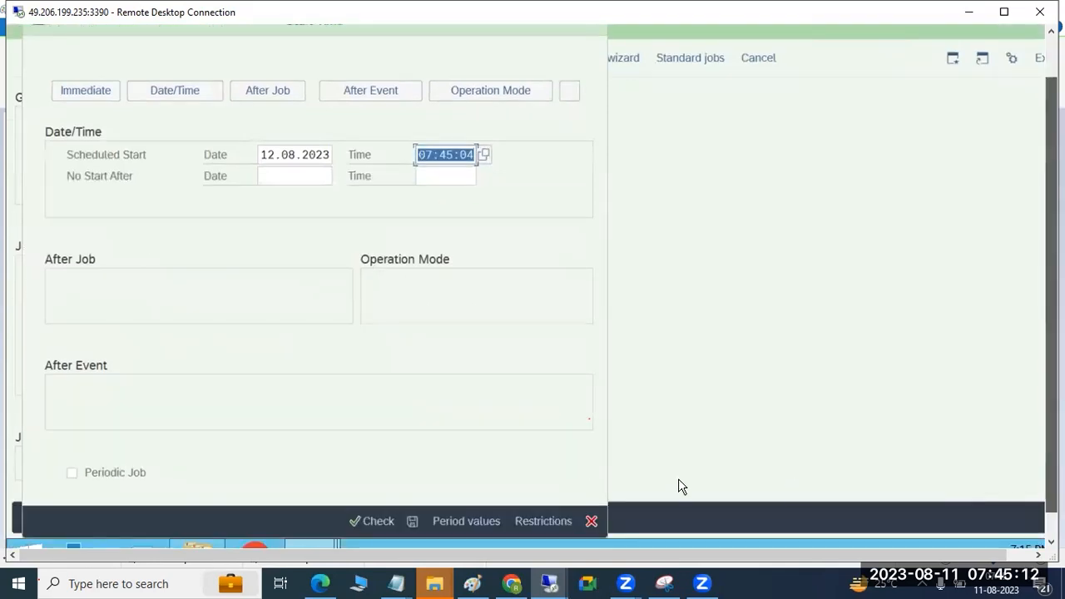
pyautogui.click(414, 521)
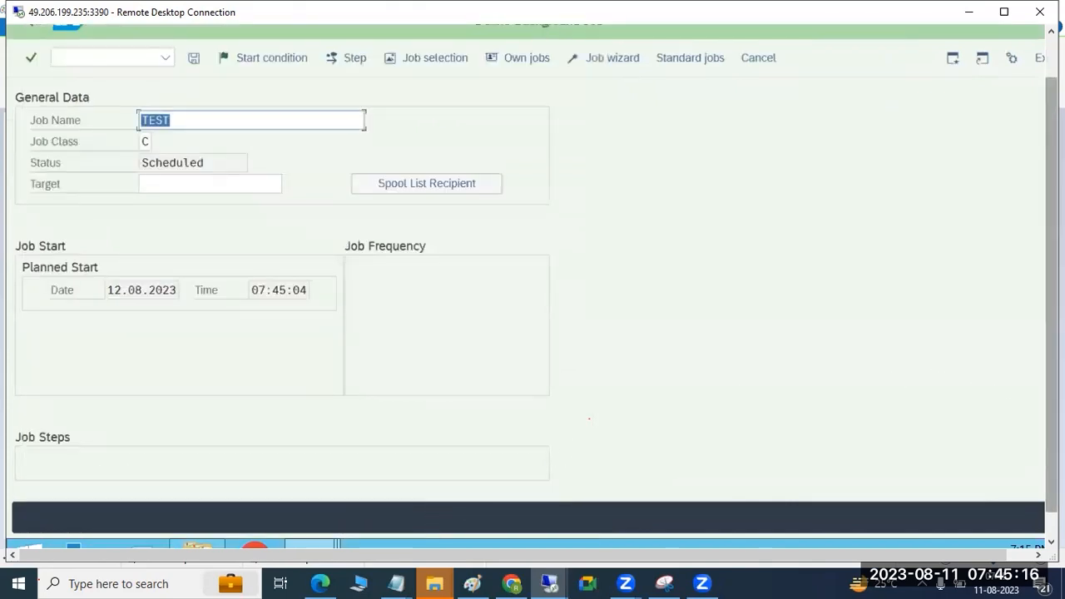
# Step: Start a job step, search the ABAP programs for RS* and choose RS1ADRCL as its program
pyautogui.scroll(1, 1041, 442)
pyautogui.click(353, 108)
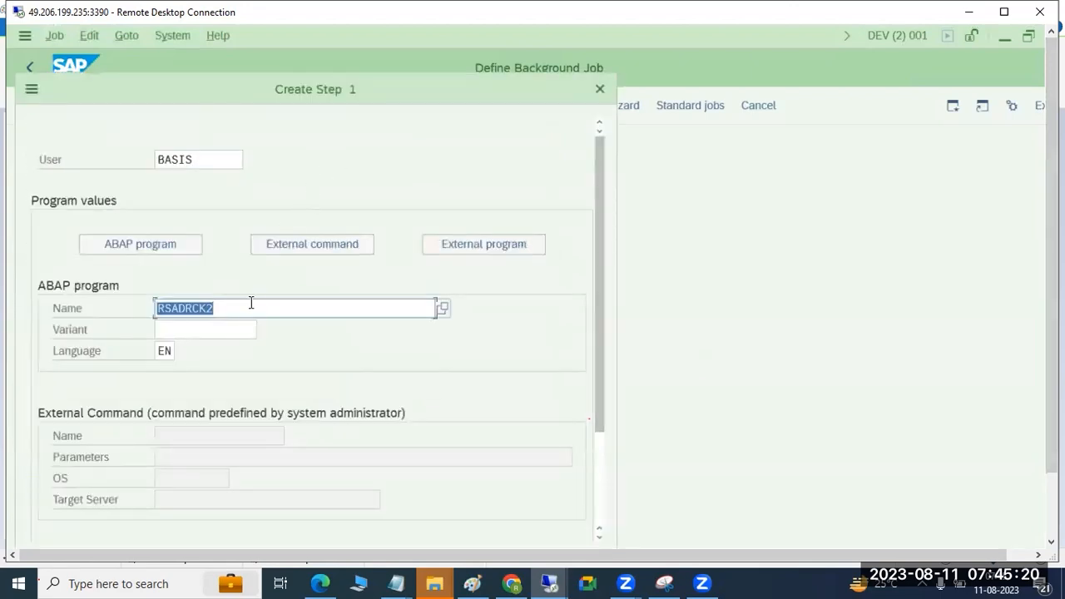
pyautogui.click(445, 319)
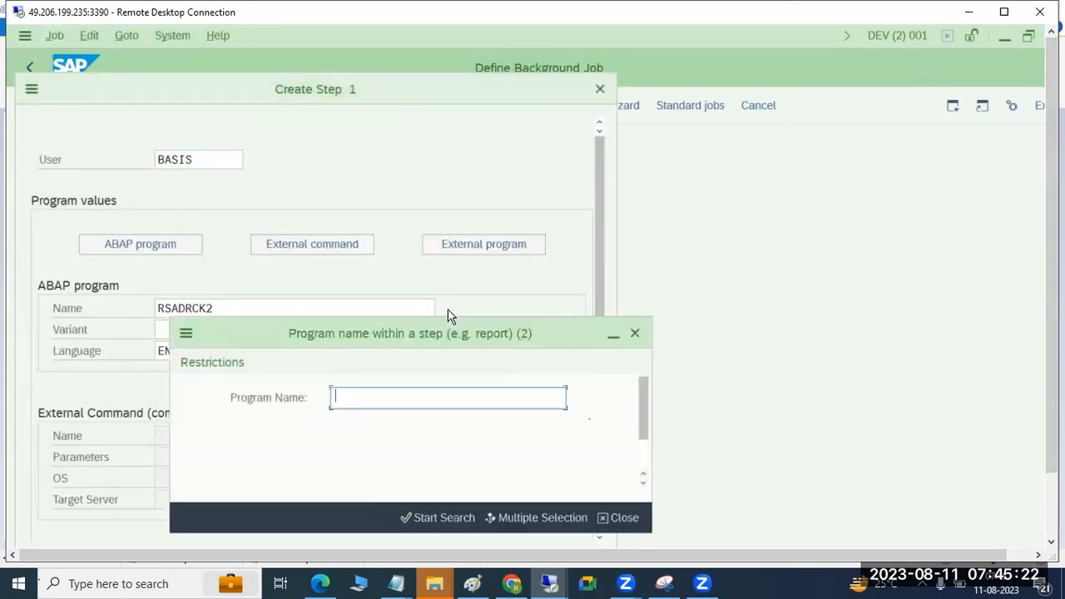
pyautogui.write('R')
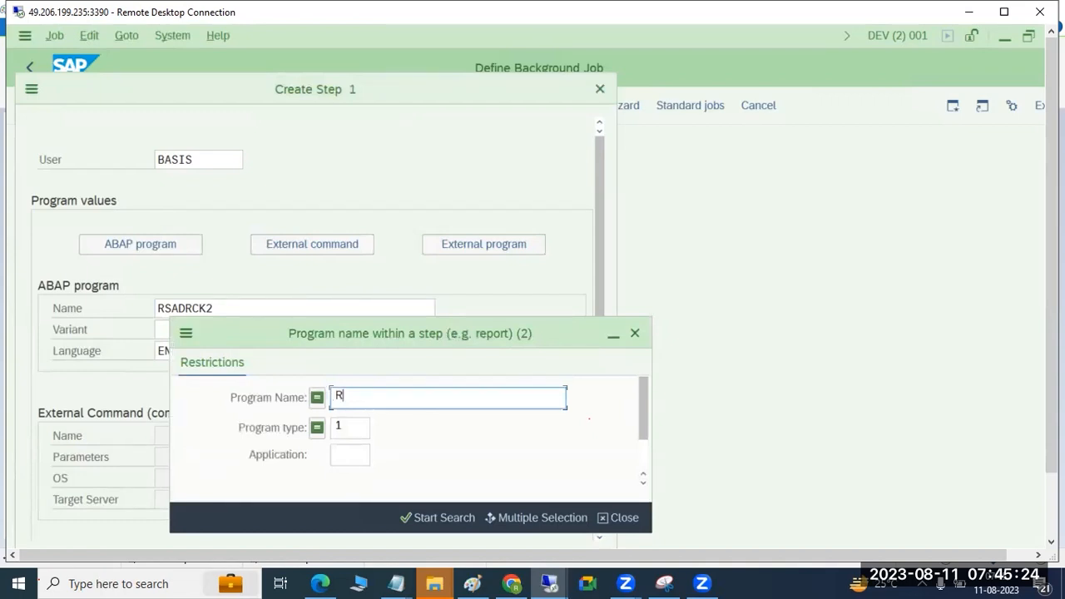
pyautogui.write('S*')
pyautogui.press('Return')
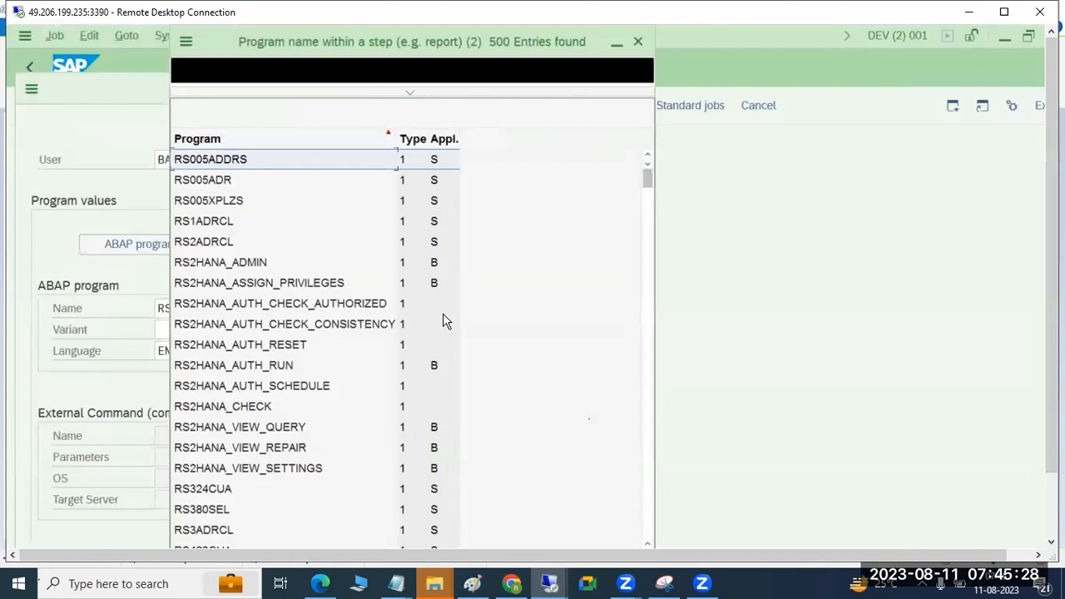
pyautogui.doubleClick(233, 223)
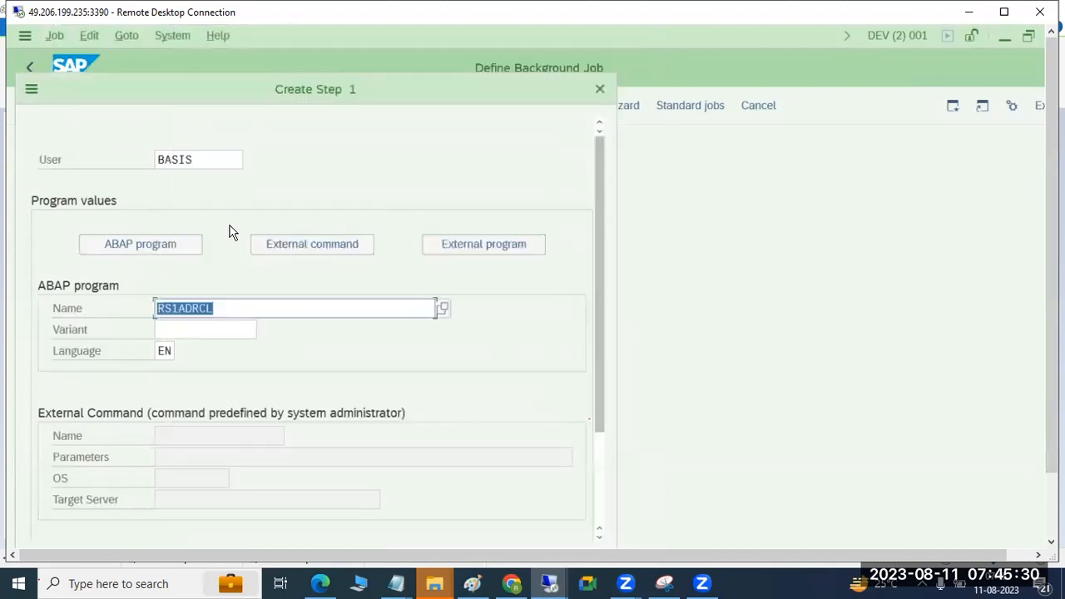
# Step: Look up the available variants for program RS1ADRCL and examine the step's Name and Variant fields
pyautogui.click(187, 327)
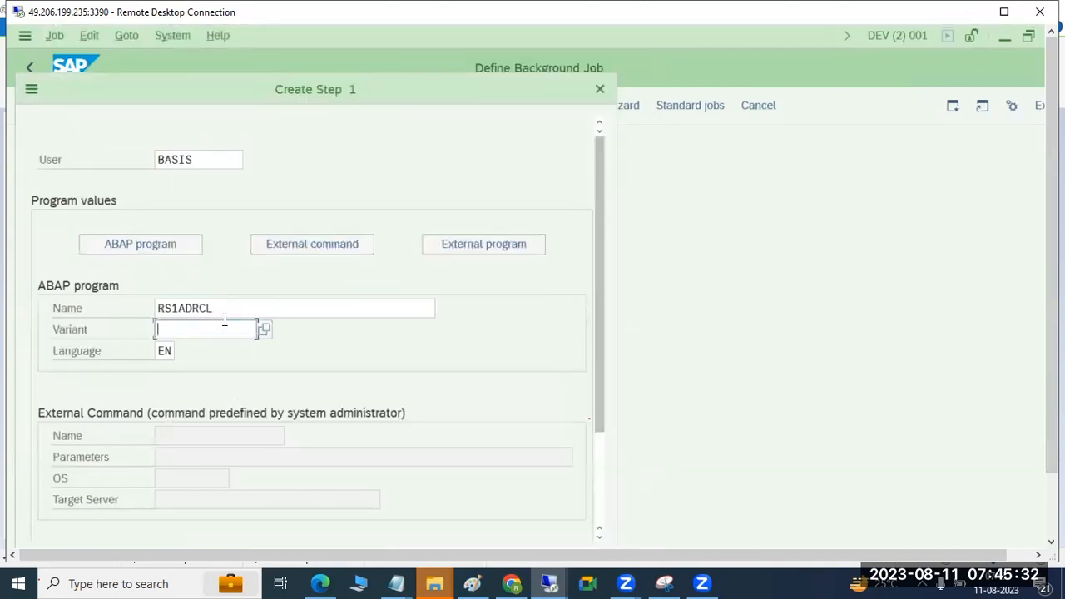
pyautogui.click(262, 331)
pyautogui.click(231, 309)
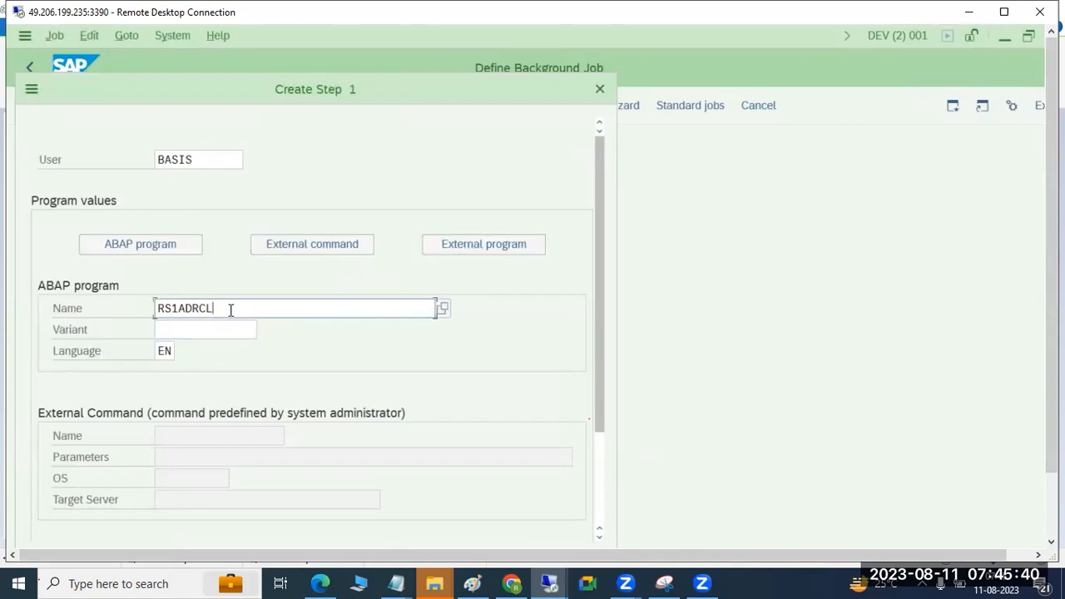
pyautogui.click(225, 329)
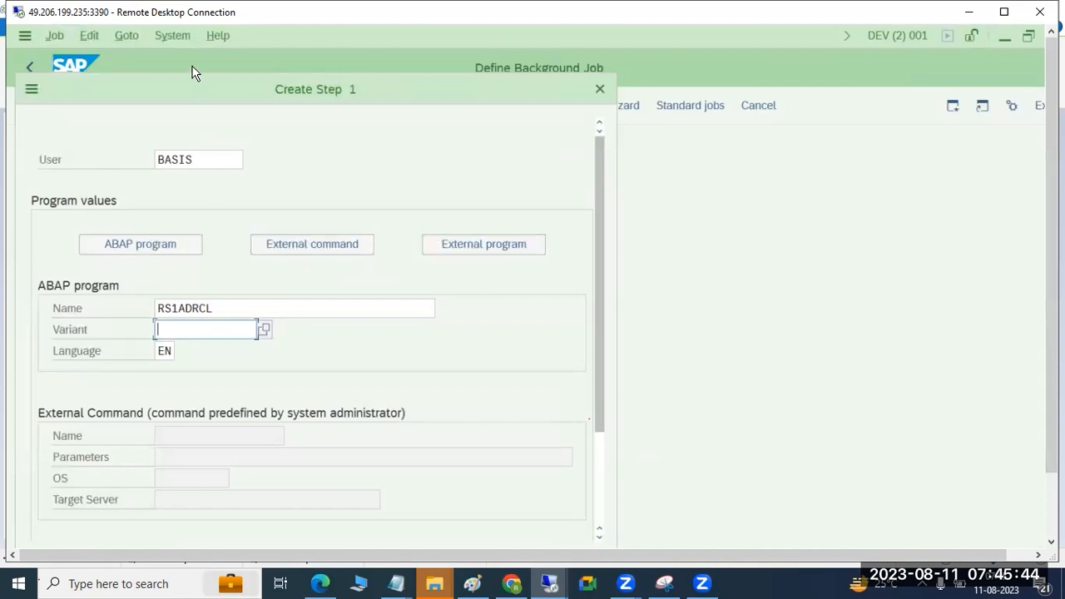
pyautogui.moveTo(216, 80); pyautogui.dragTo(218, 81)
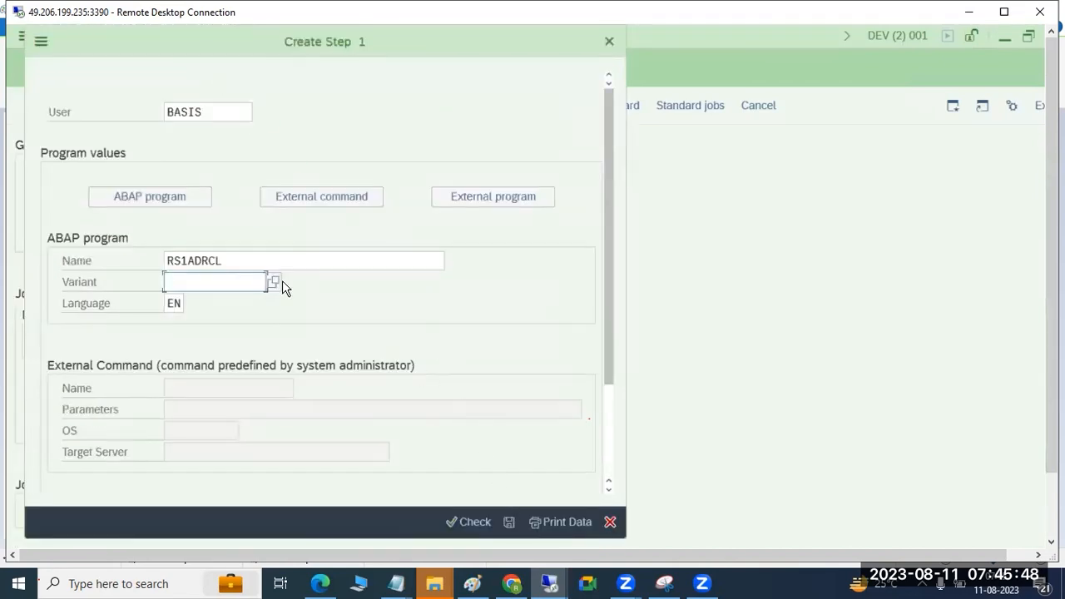
pyautogui.click(248, 265)
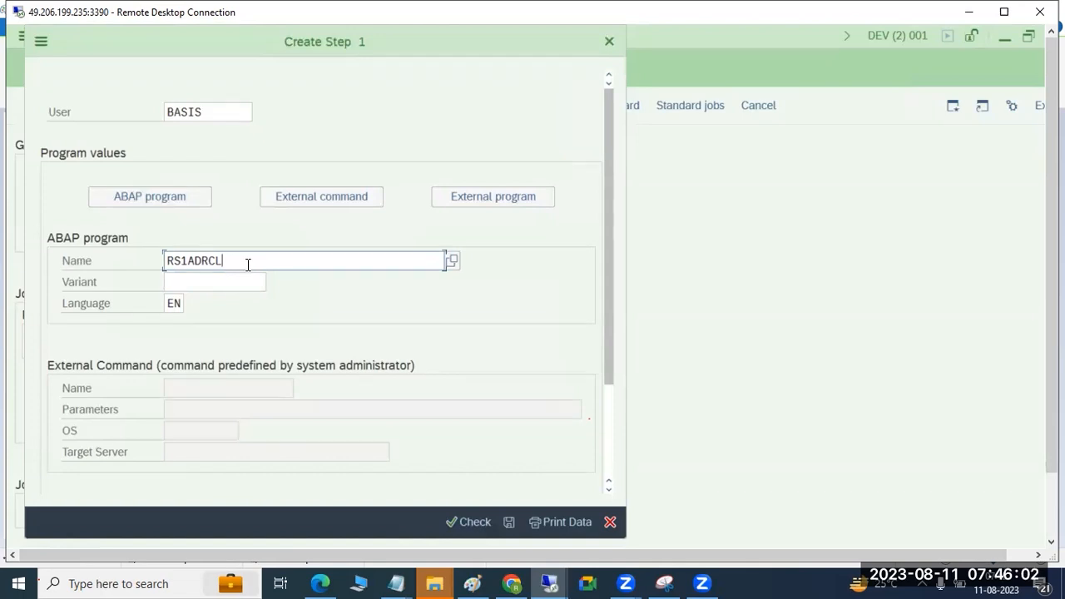
pyautogui.click(193, 287)
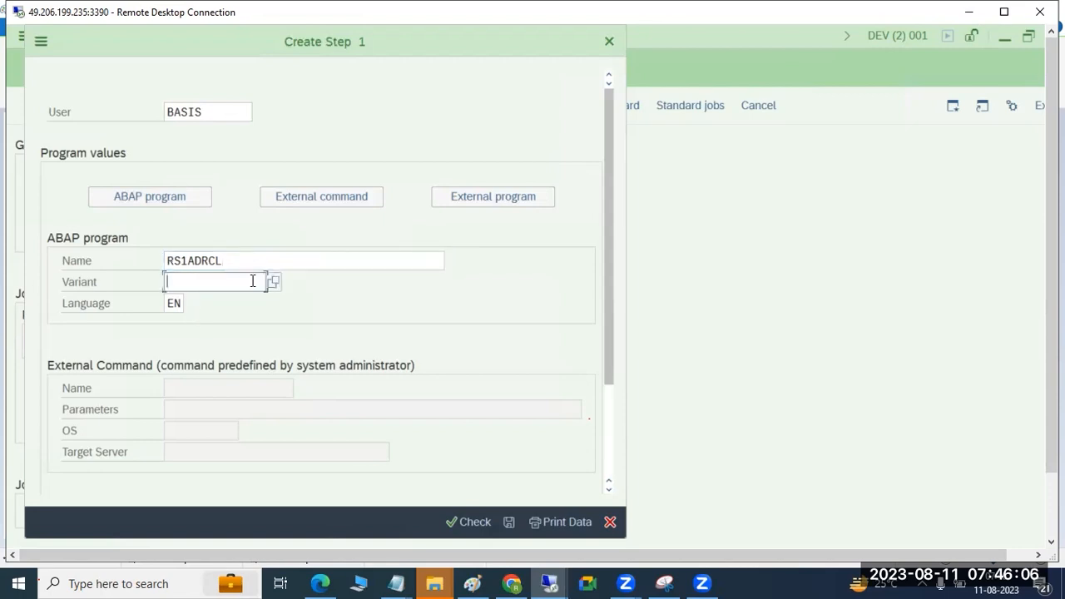
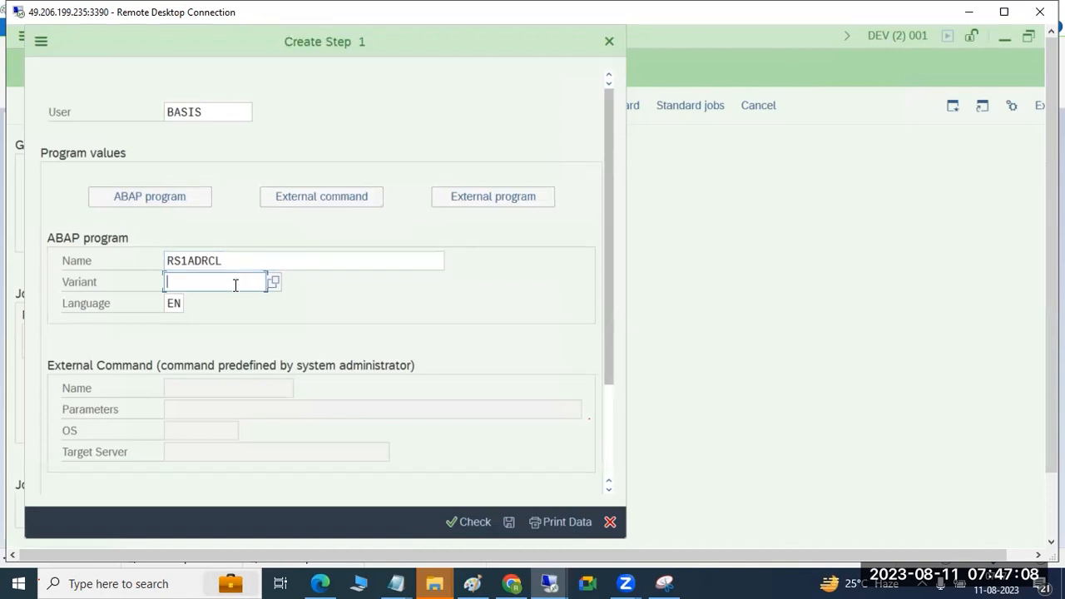
# Step: Save the RS1ADRCL program step without a variant, return to the job definition and save the TEST job
pyautogui.click(276, 283)
pyautogui.click(508, 521)
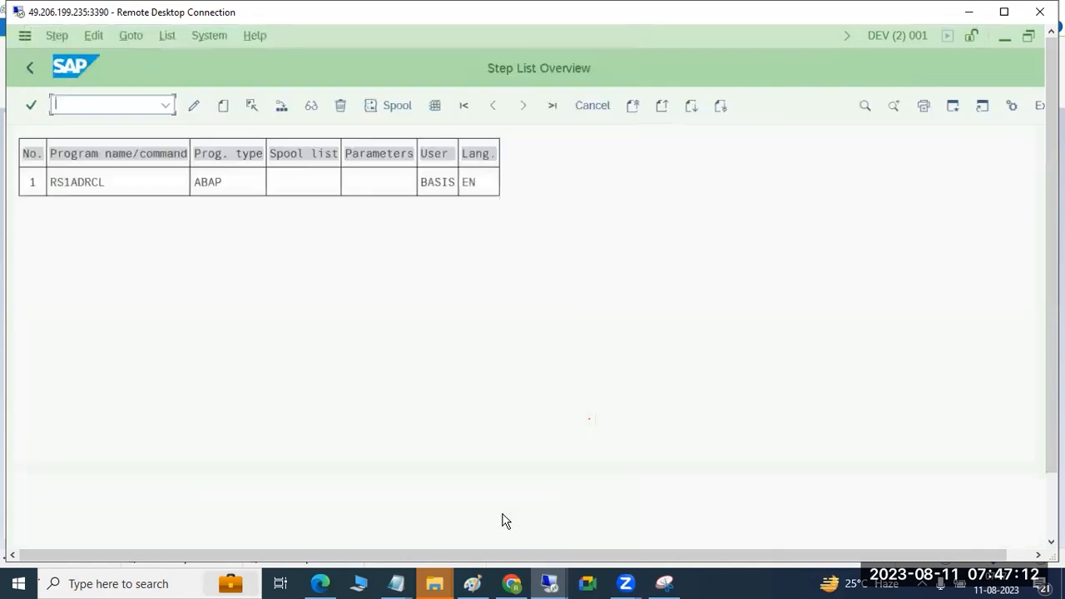
pyautogui.click(30, 72)
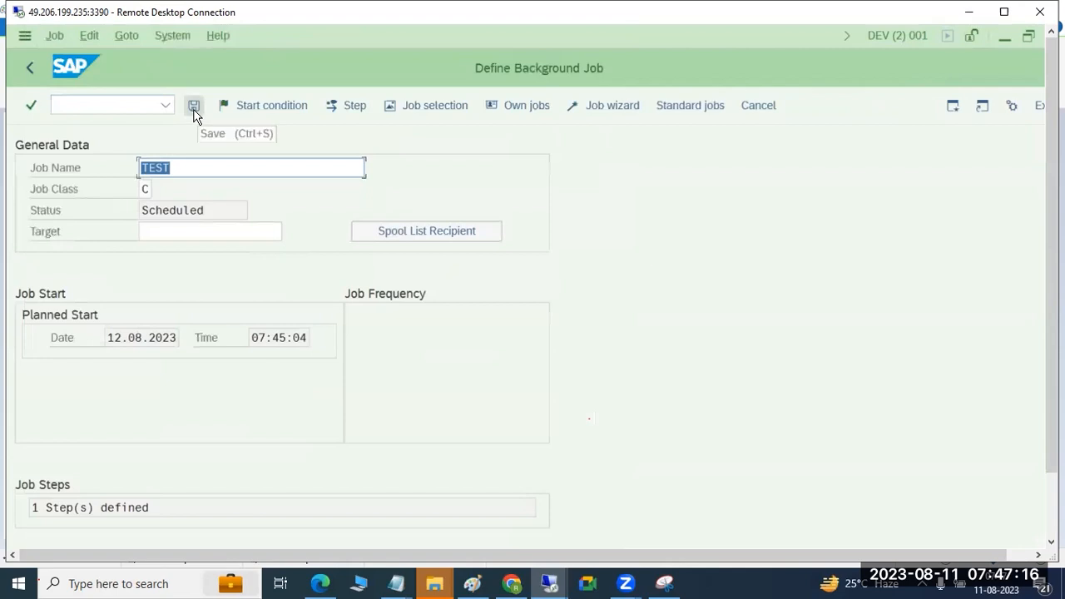
pyautogui.click(194, 109)
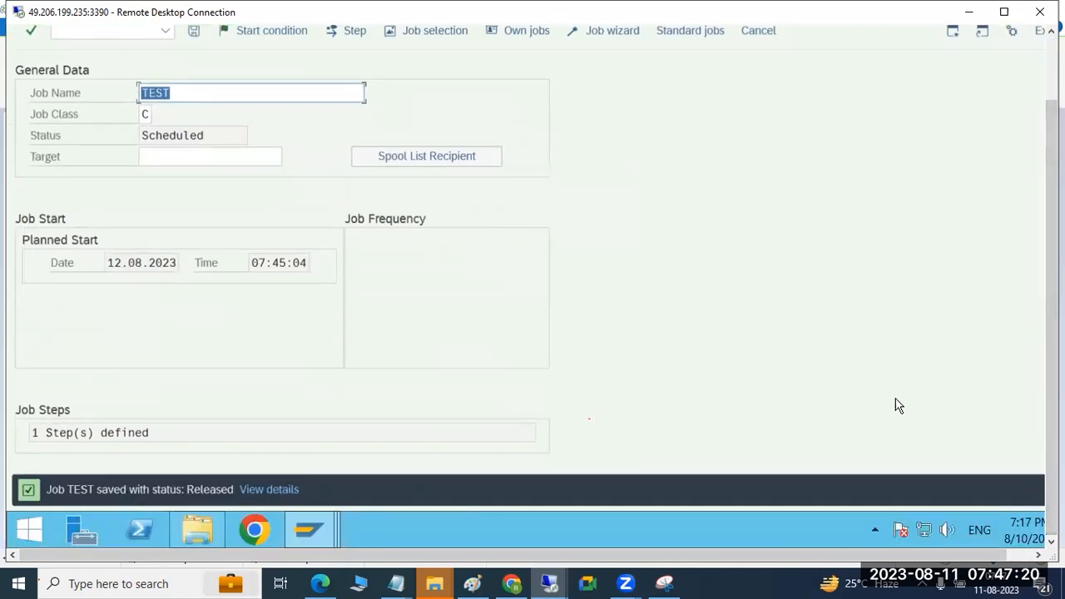
pyautogui.moveTo(1040, 430); pyautogui.dragTo(1032, 301)
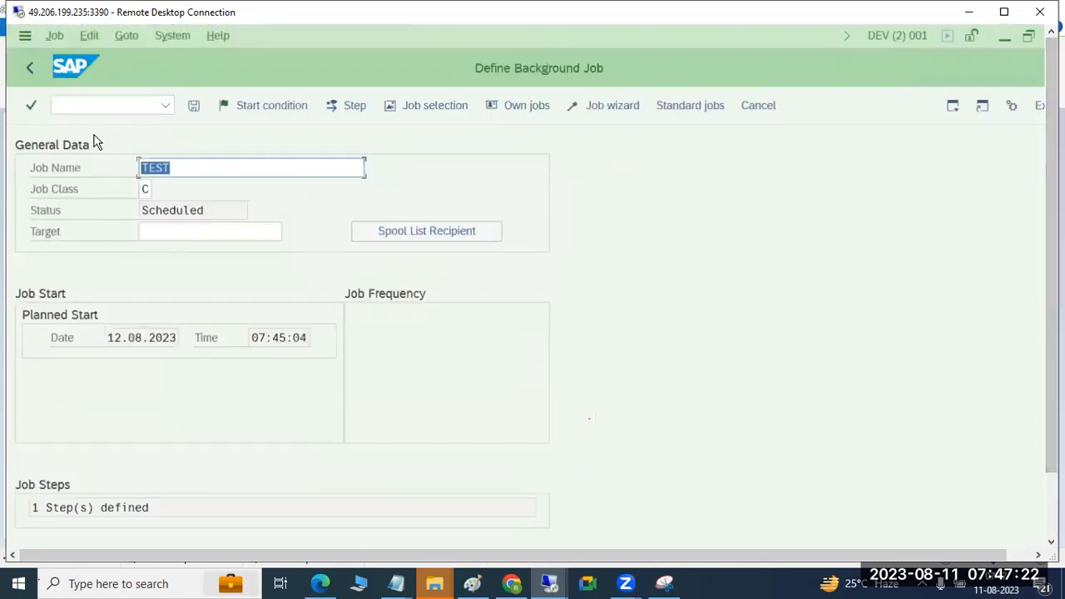
# Step: Open transaction sm37 and list all jobs of user BASIS dated 10.08.2023
pyautogui.click(91, 105)
pyautogui.write('/nsm37')
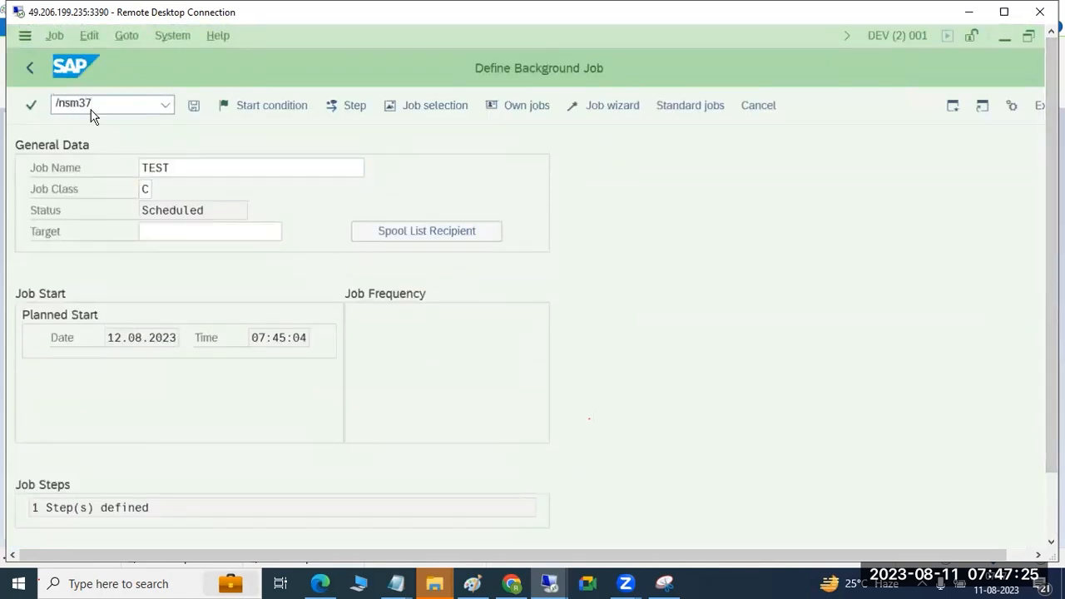
pyautogui.press('Return')
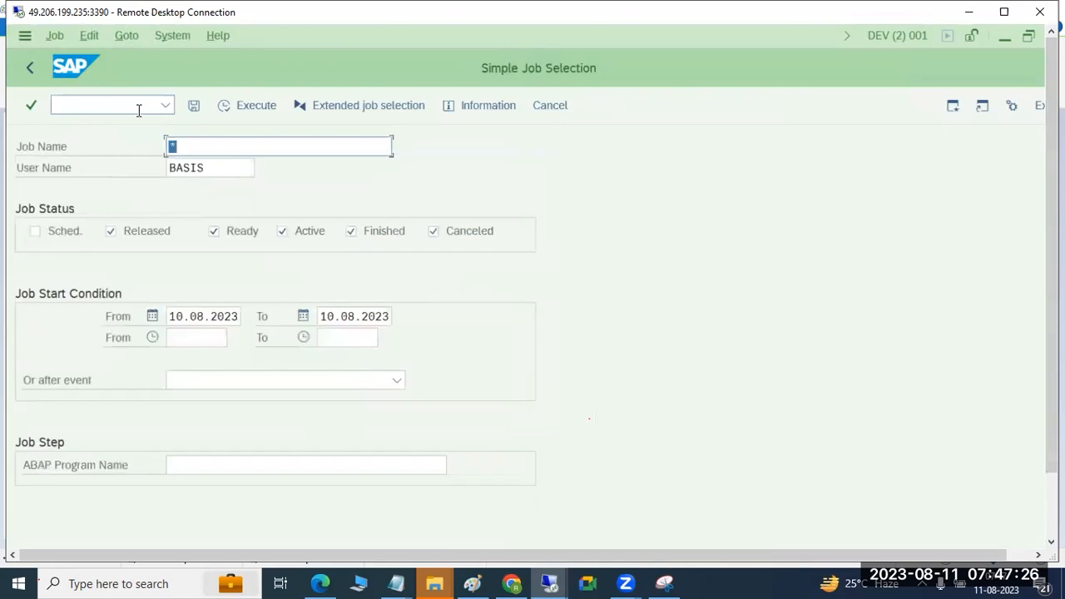
pyautogui.click(246, 106)
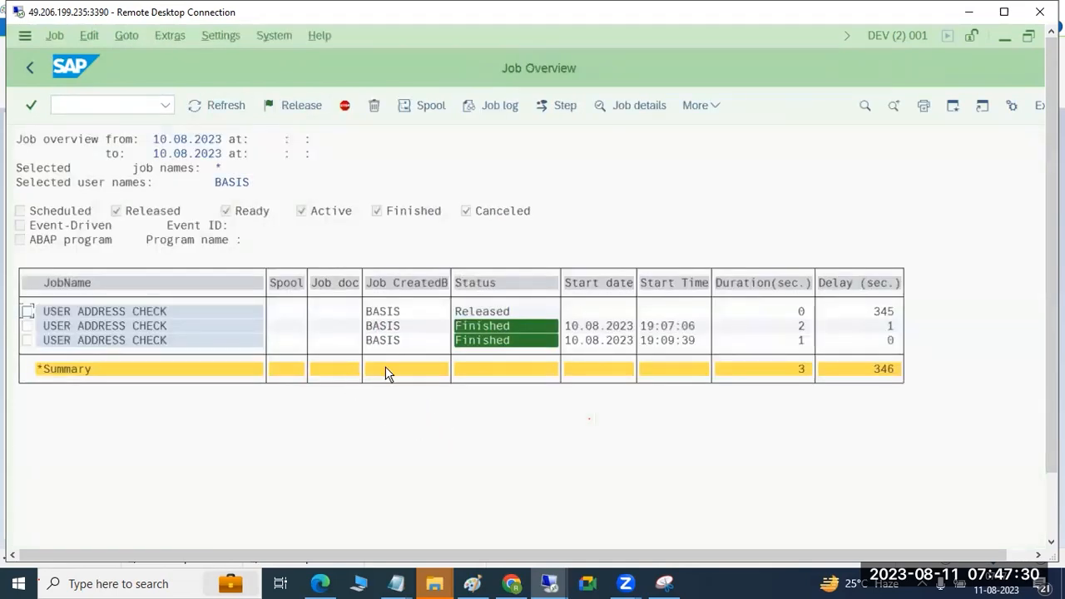
# Step: Return to the job selection, include scheduled jobs and list the matching jobs with their delay values
pyautogui.click(32, 66)
pyautogui.click(70, 231)
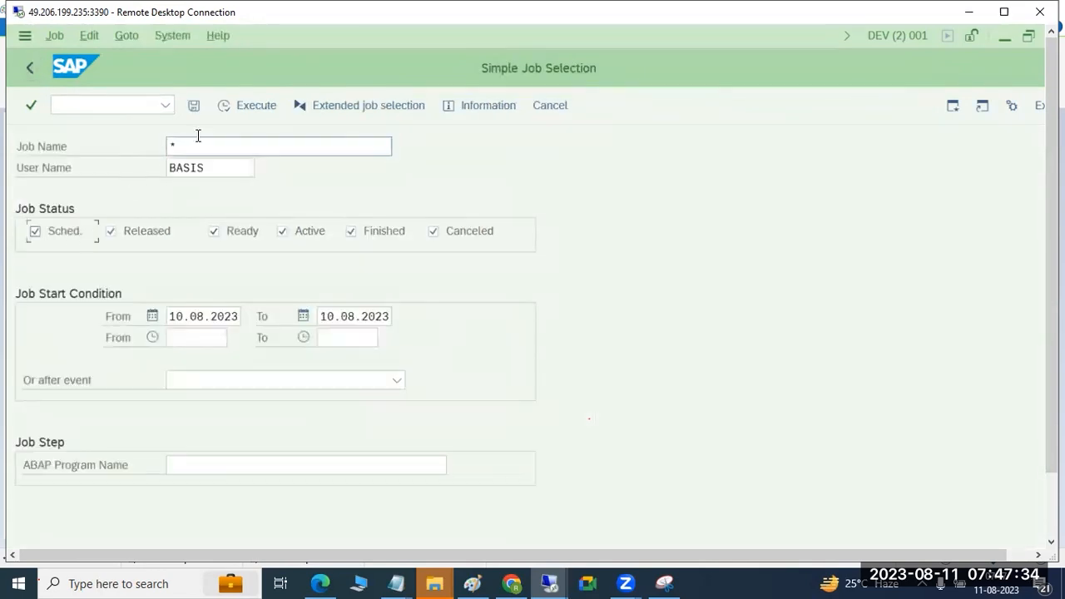
pyautogui.click(238, 106)
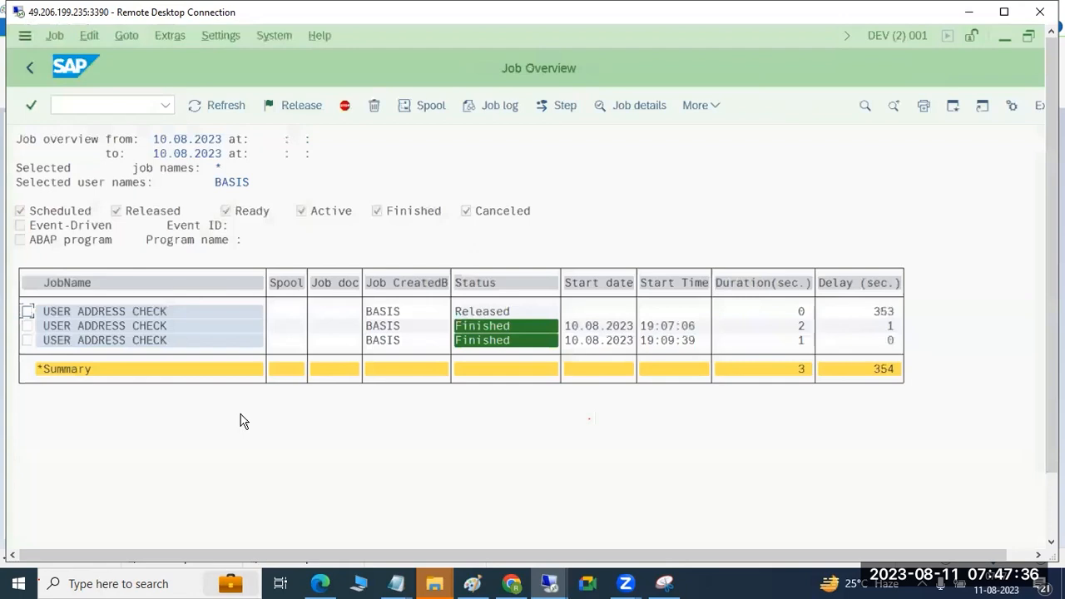
pyautogui.click(895, 313)
pyautogui.click(86, 103)
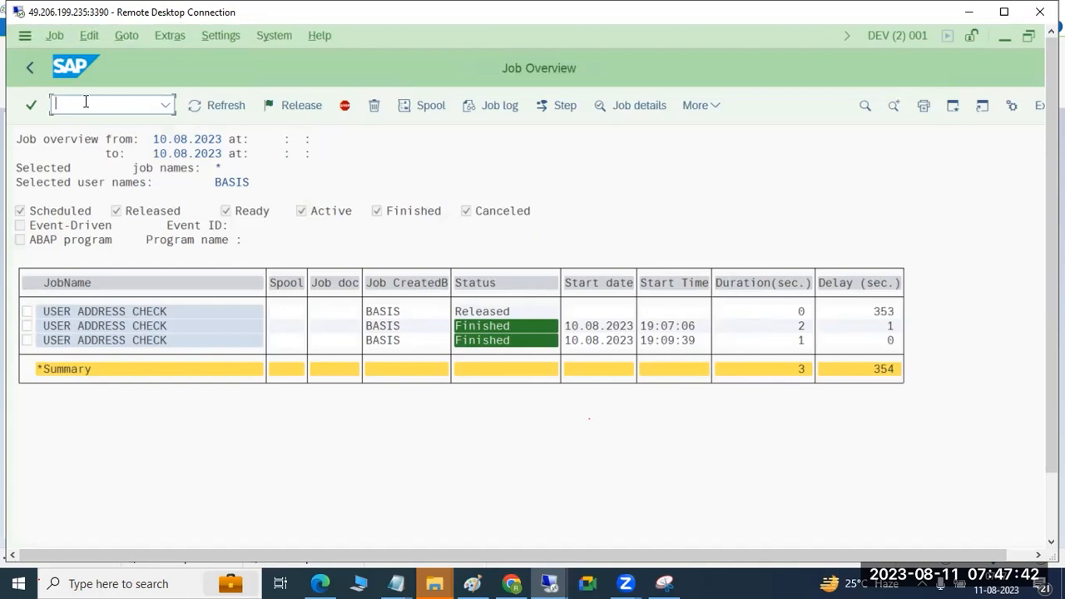
# Step: Rerun the job selection with all statuses included, examine the overview and return to SAP Easy Access
pyautogui.click(39, 67)
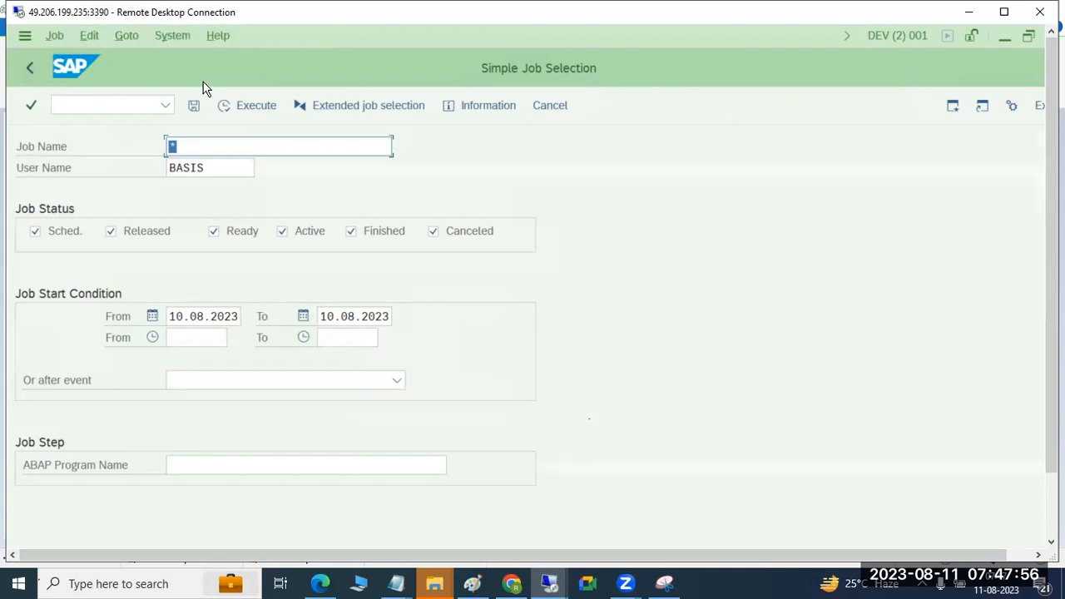
pyautogui.click(232, 108)
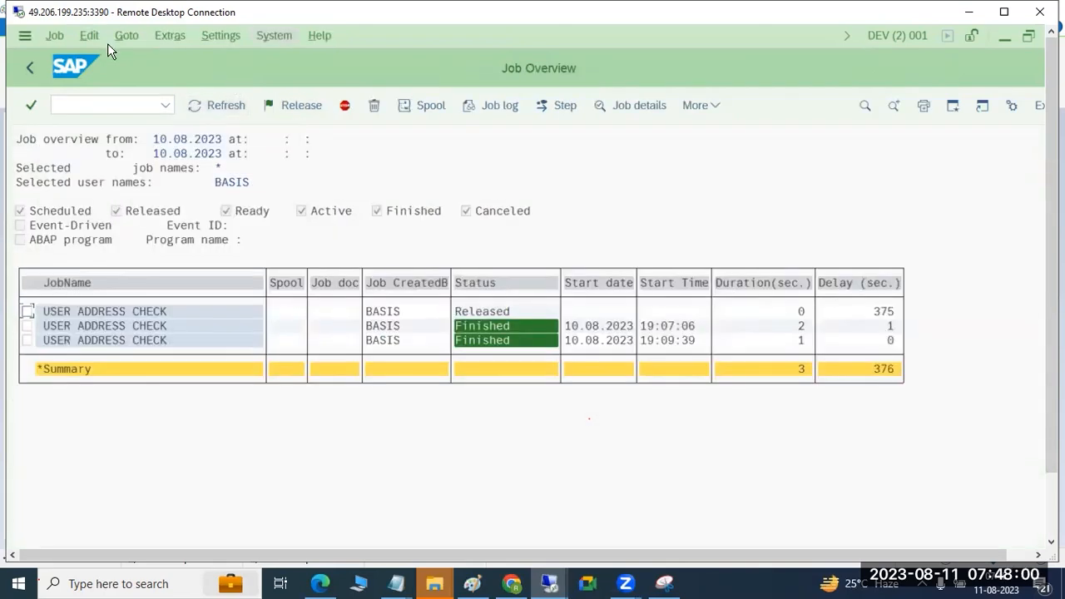
pyautogui.click(28, 70)
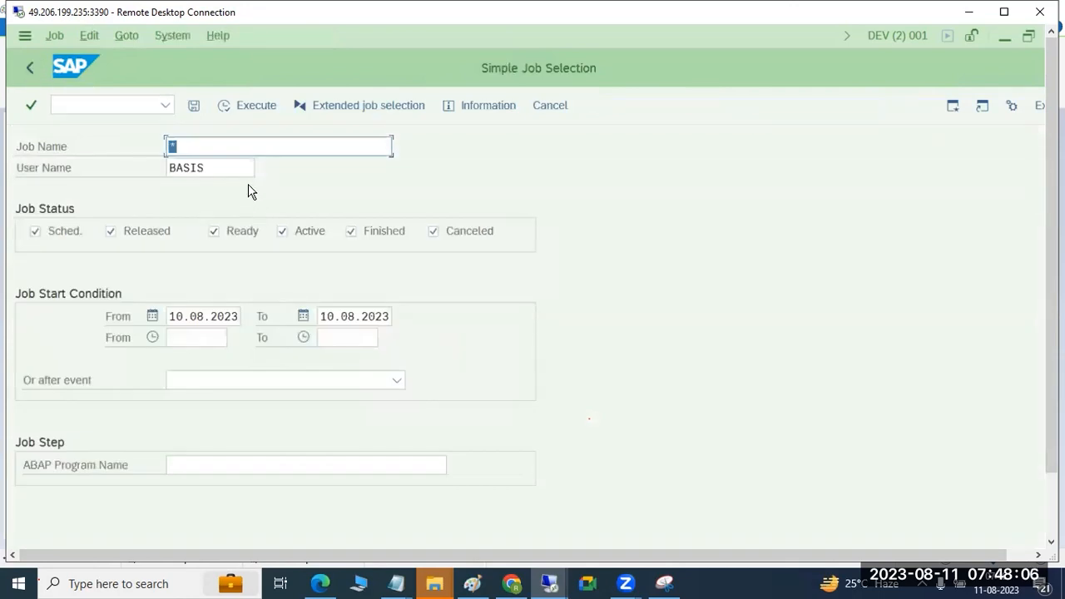
pyautogui.click(30, 68)
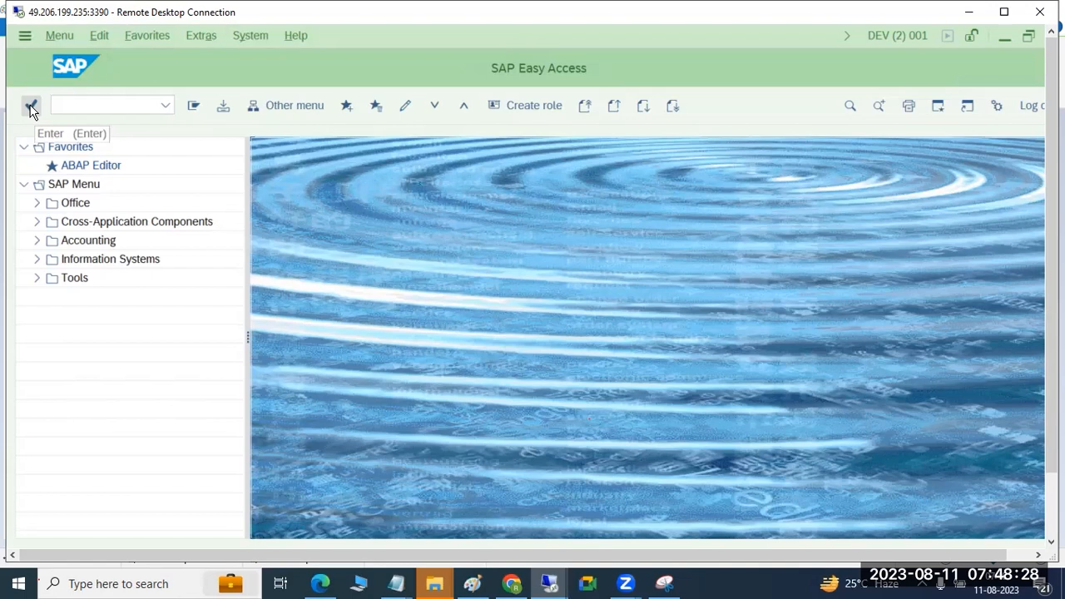
# Step: Reopen sm37, list the jobs with the default statuses, refresh the overview and go back to SAP Easy Access
pyautogui.click(96, 109)
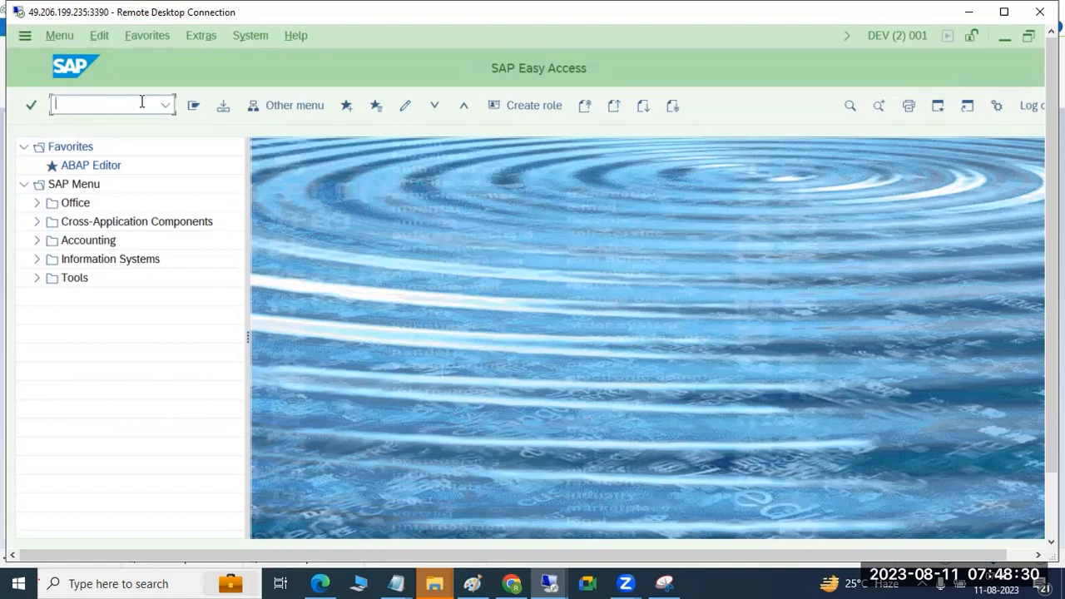
pyautogui.write('sm37')
pyautogui.press('Return')
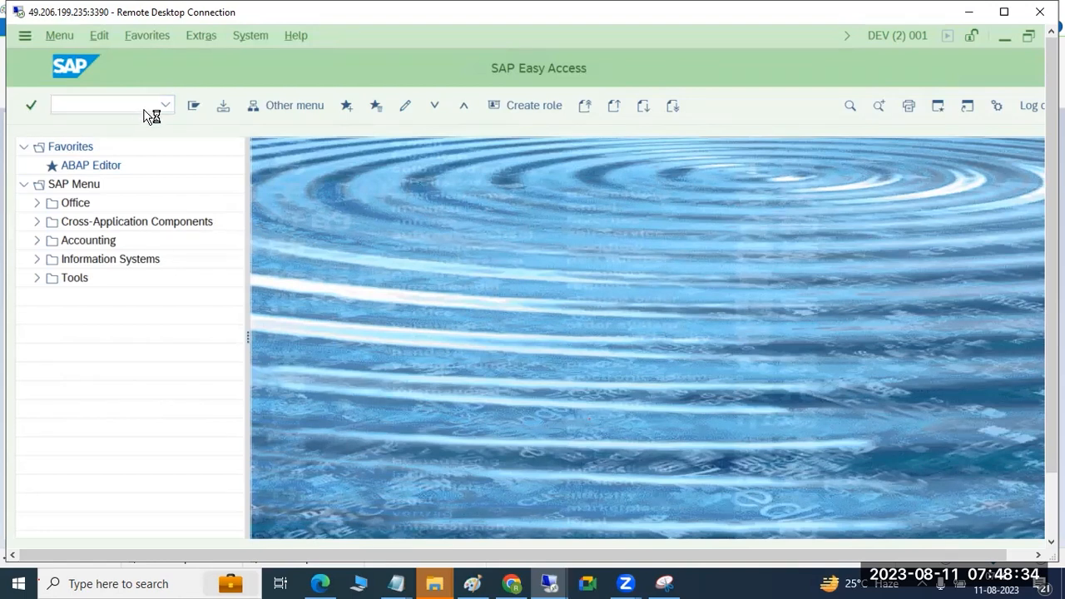
pyautogui.click(243, 110)
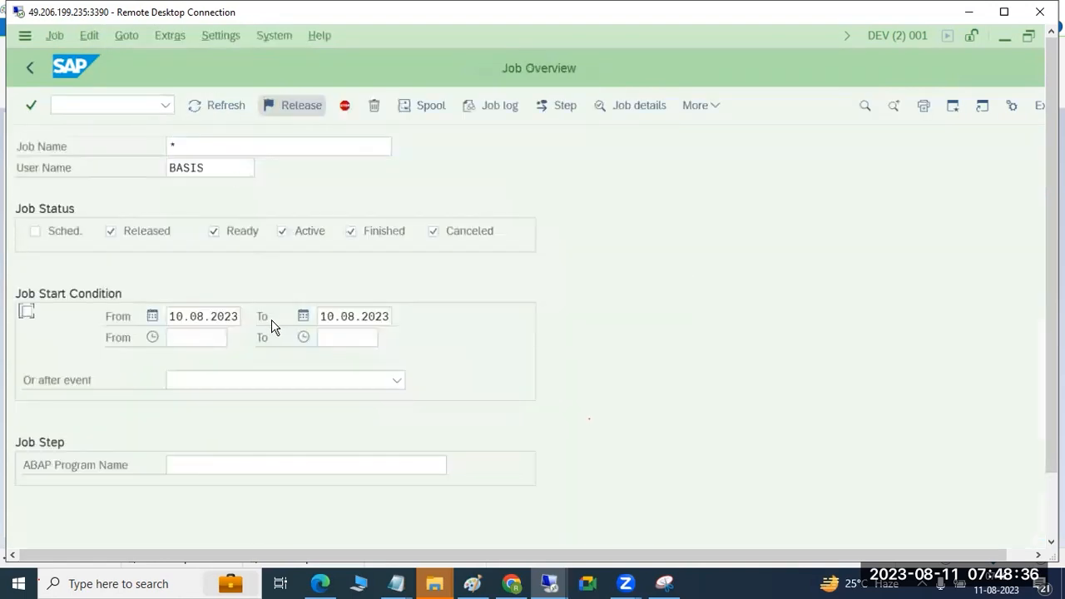
pyautogui.click(31, 69)
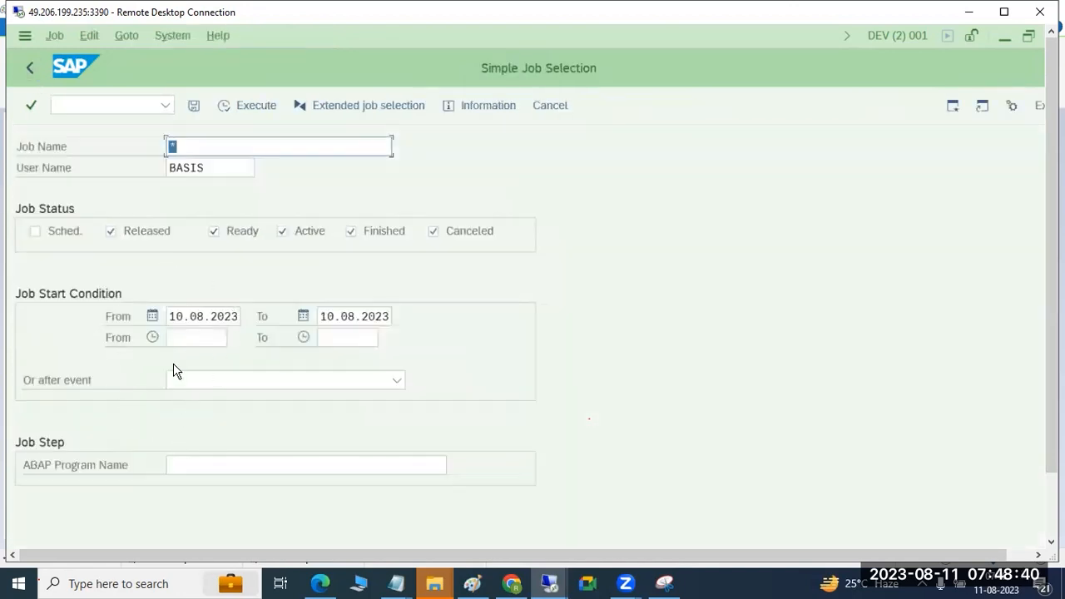
pyautogui.click(242, 111)
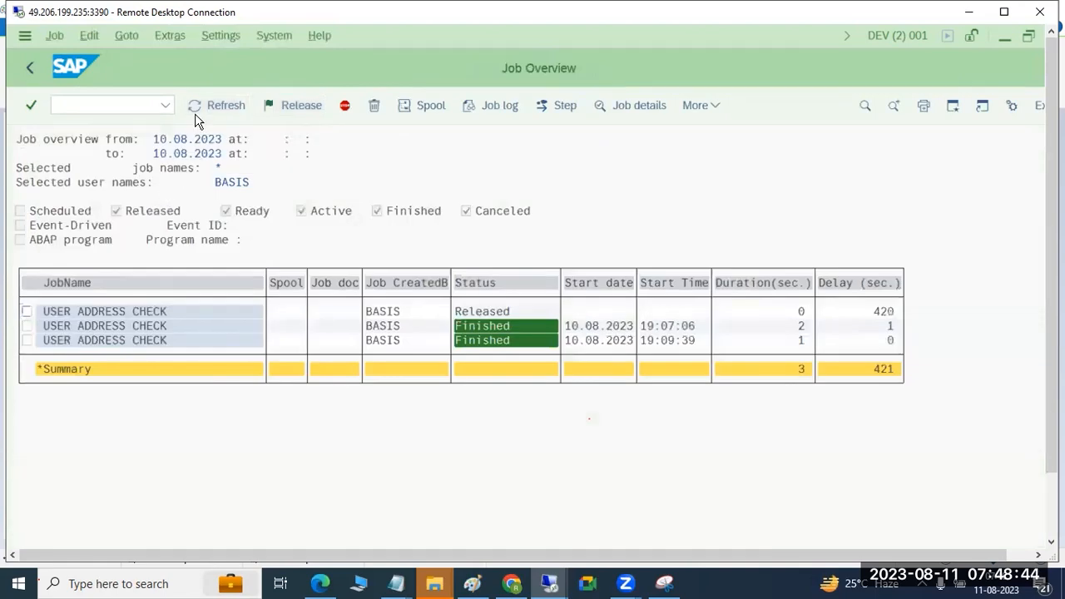
pyautogui.click(197, 121)
pyautogui.click(29, 70)
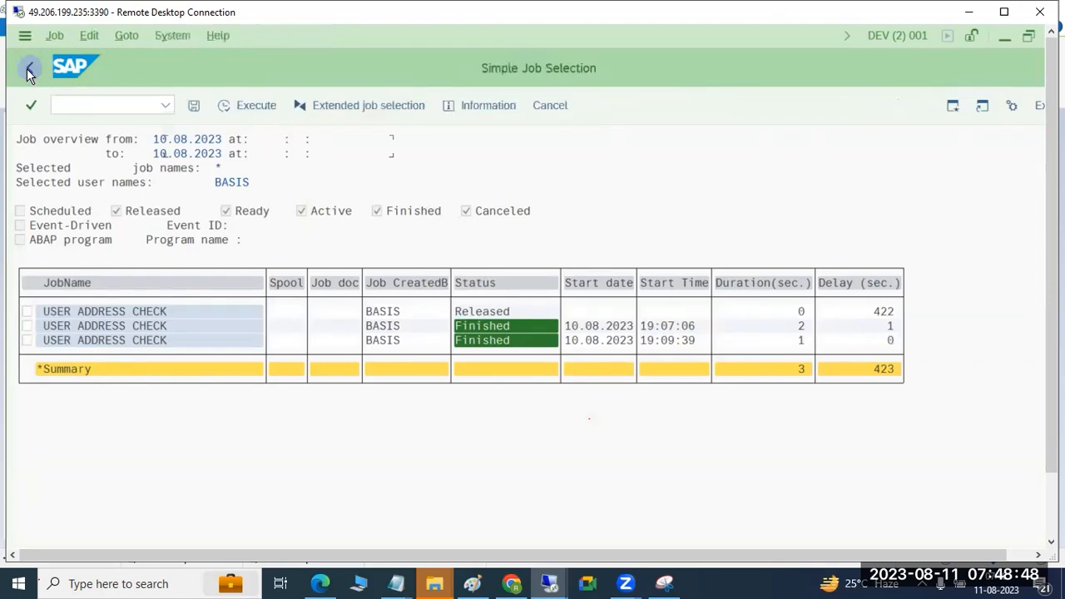
pyautogui.click(29, 72)
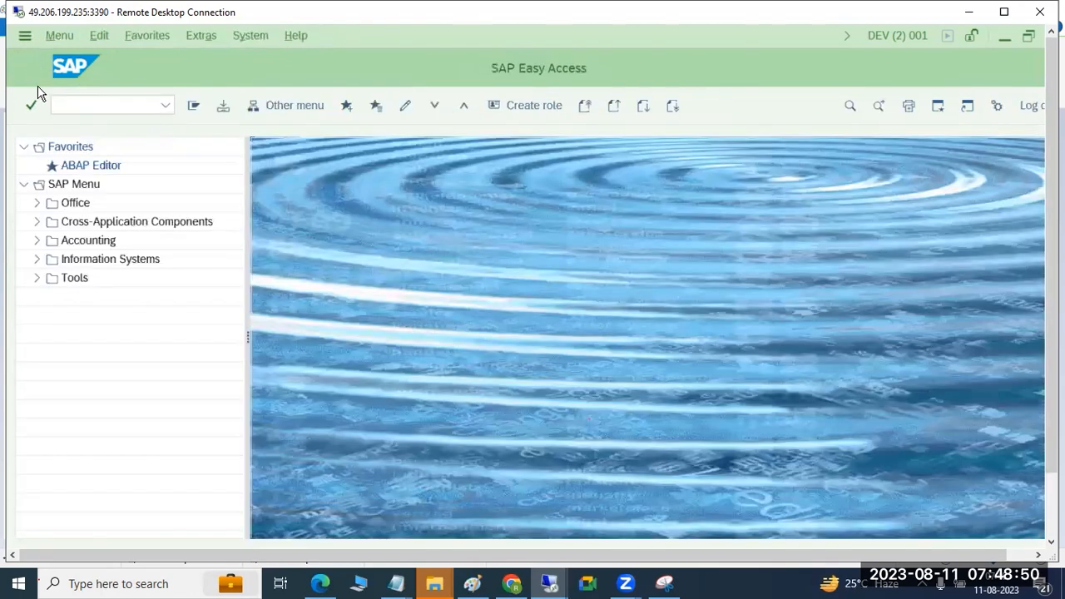
# Step: Switch to Paint and replace all notes below the BACKGROUND WORKPROCESS heading with SA38/S38
pyautogui.click(473, 583)
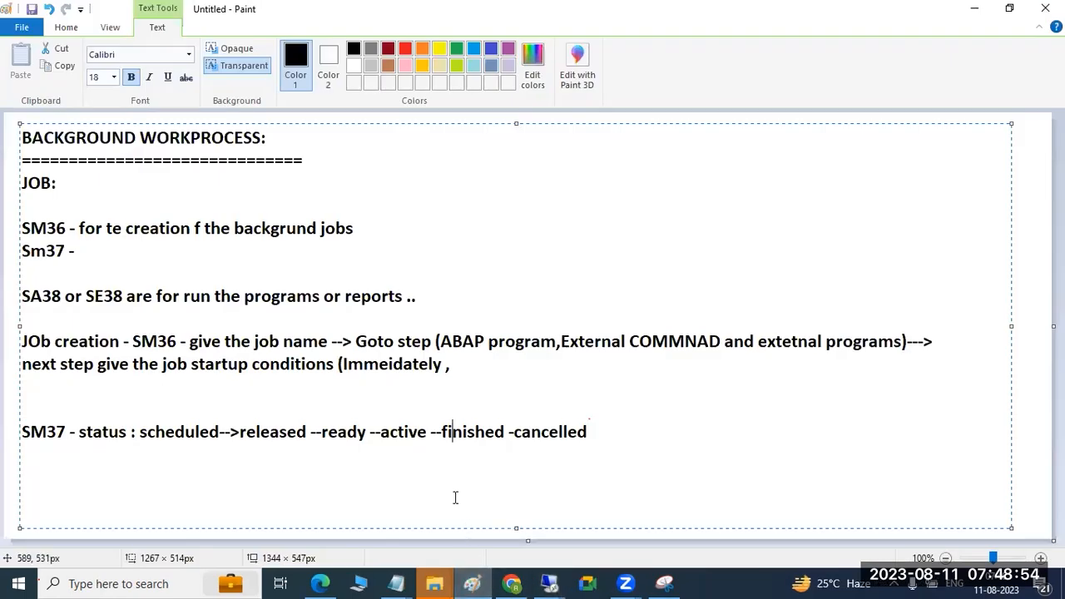
pyautogui.moveTo(605, 433); pyautogui.dragTo(17, 178)
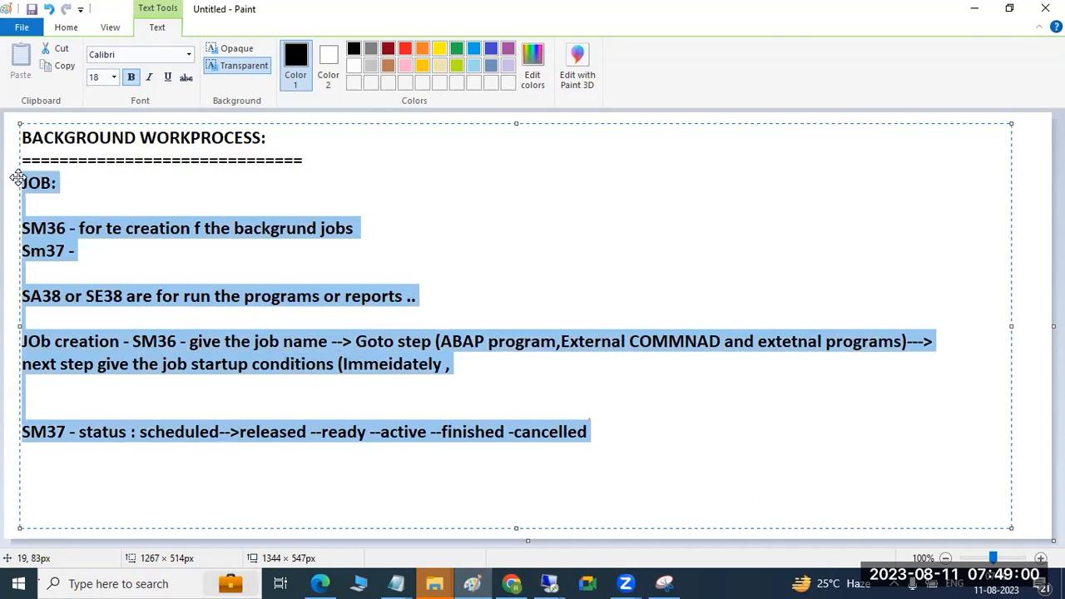
pyautogui.press('Delete')
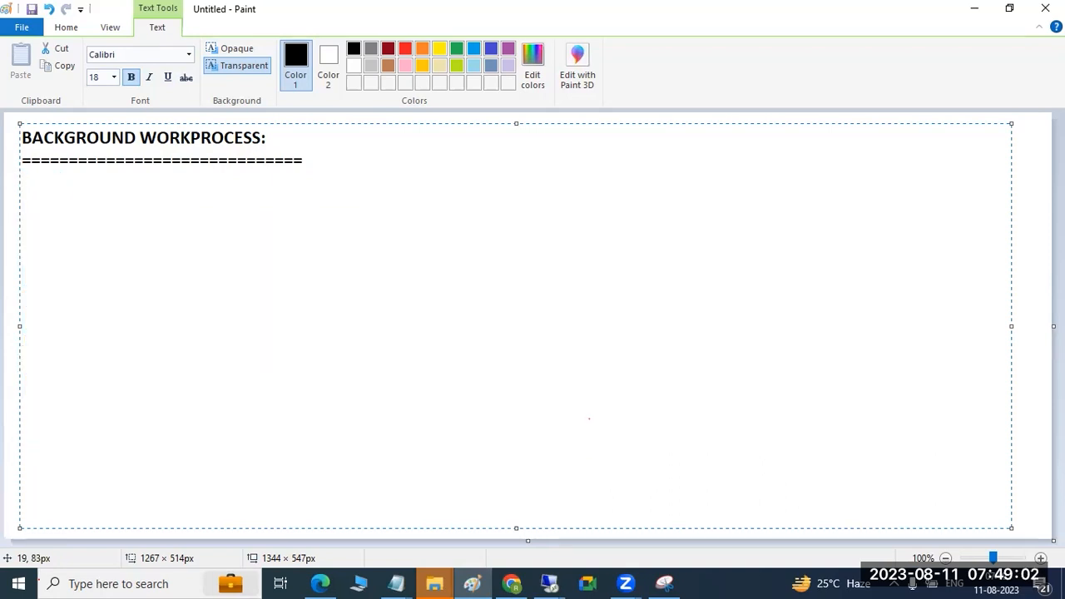
pyautogui.write('SA38/S38')
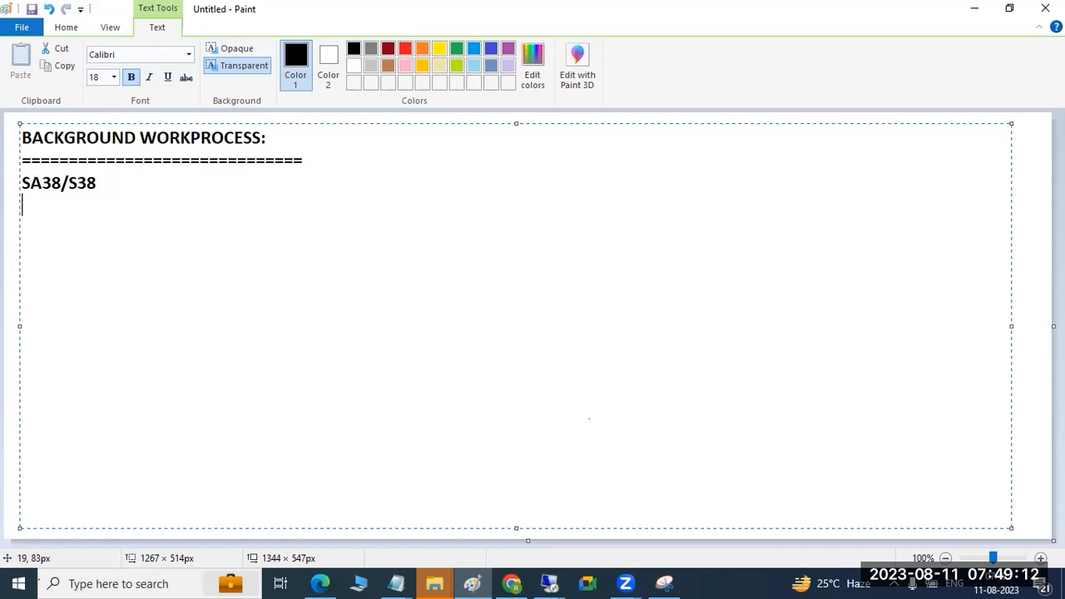
# Step: Add the heading "JOB :" below the SA38/S38 line, leaving blank lines between them
pyautogui.press('Return')
pyautogui.write('JO')
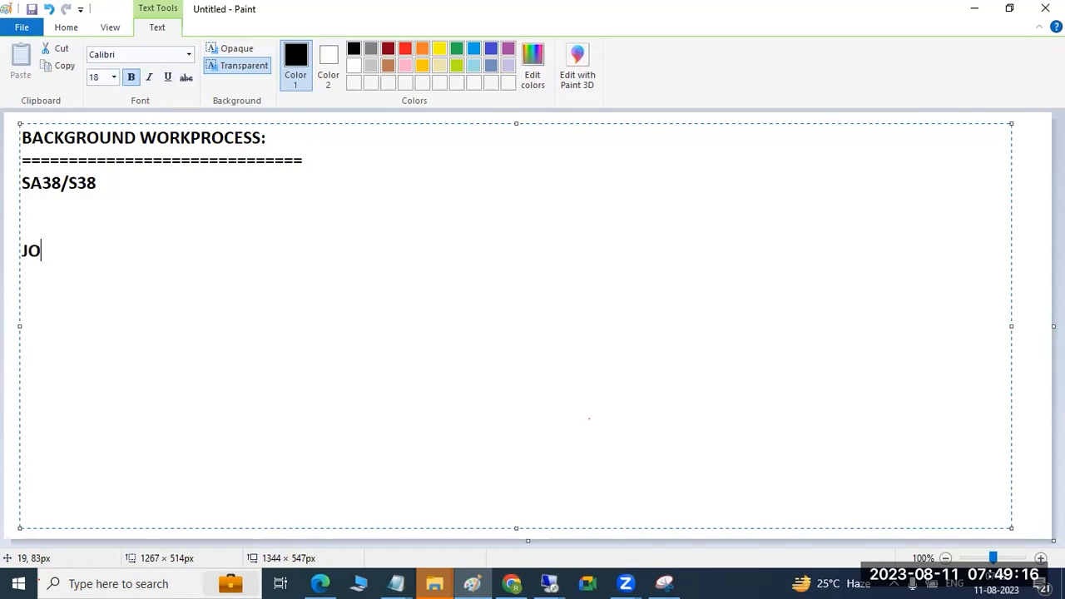
pyautogui.write('B :')
pyautogui.moveTo(31, 183); pyautogui.dragTo(93, 183)
pyautogui.click(45, 183)
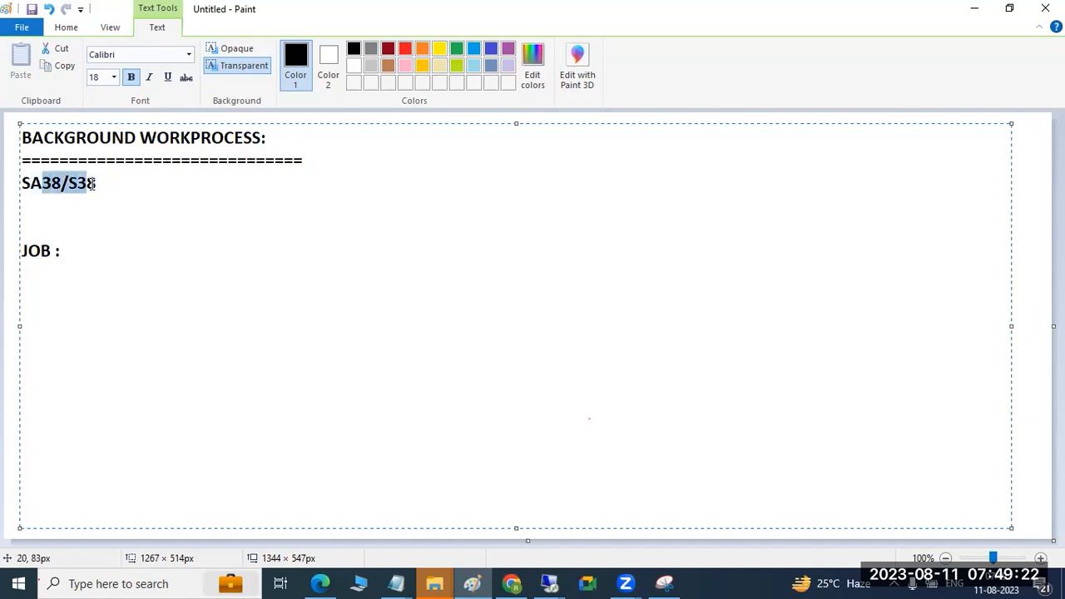
pyautogui.click(105, 249)
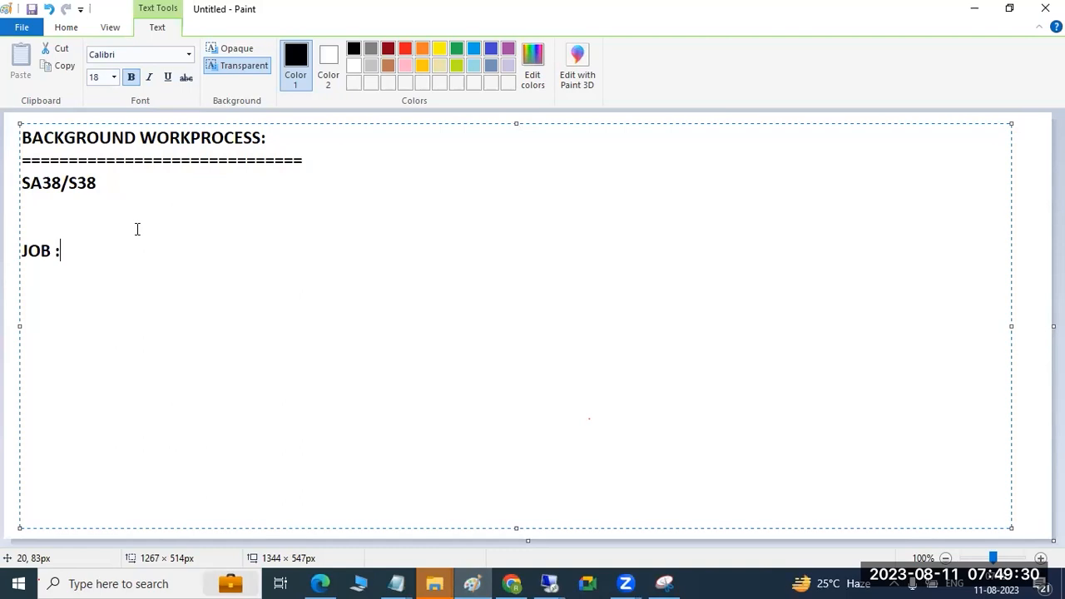
# Step: List "JOB steps", "JOb startup conditions" and "Job status" on separate lines under the JOB heading
pyautogui.press('Return')
pyautogui.write('JOB steps')
pyautogui.press('Return')
pyautogui.write('JOb st')
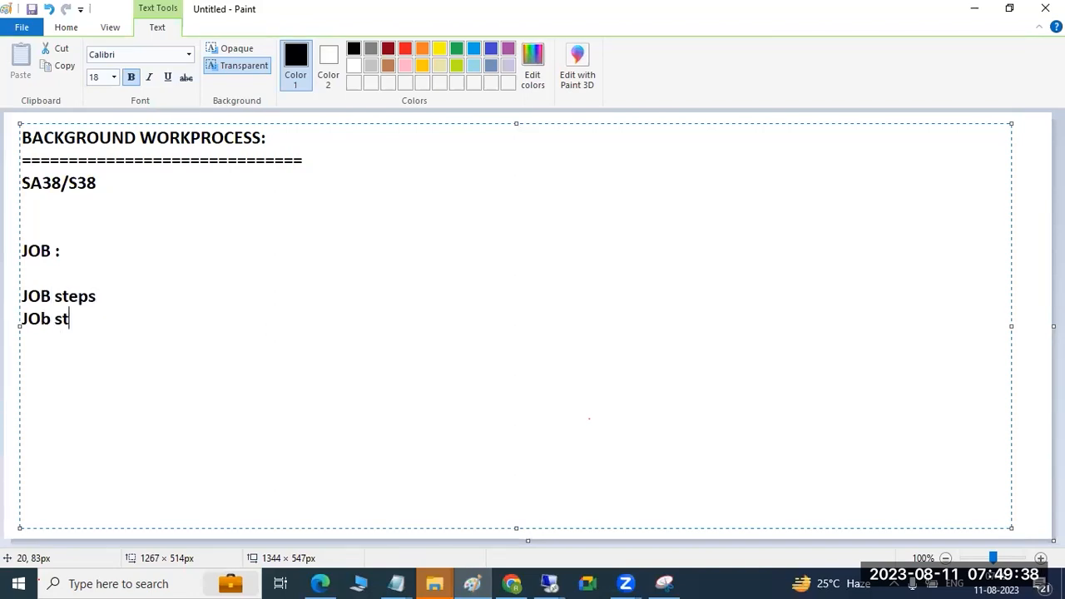
pyautogui.write('artup conditions')
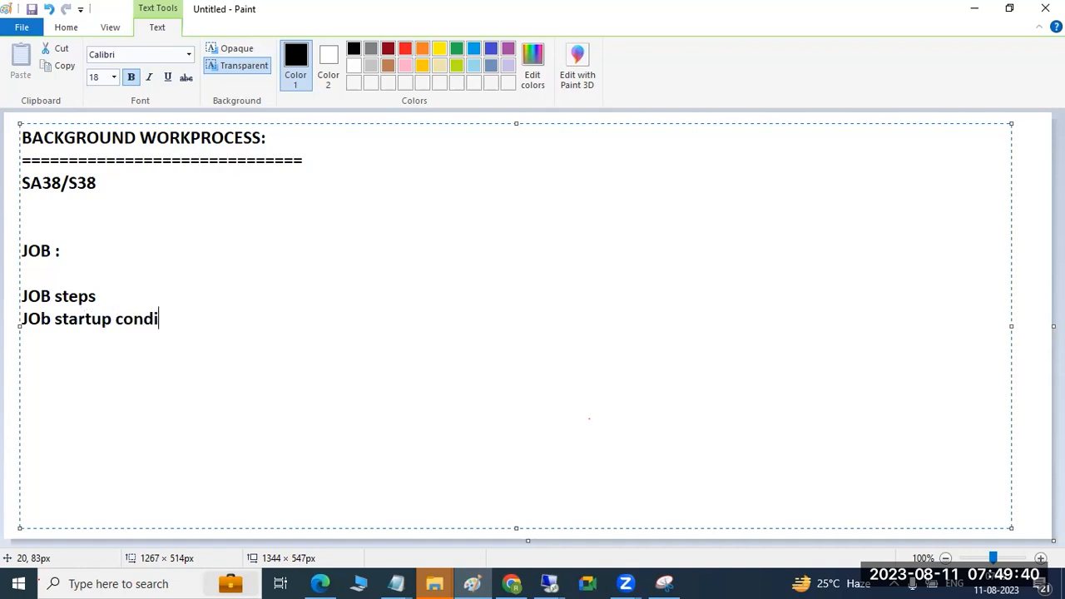
pyautogui.press('Return')
pyautogui.write('Job status')
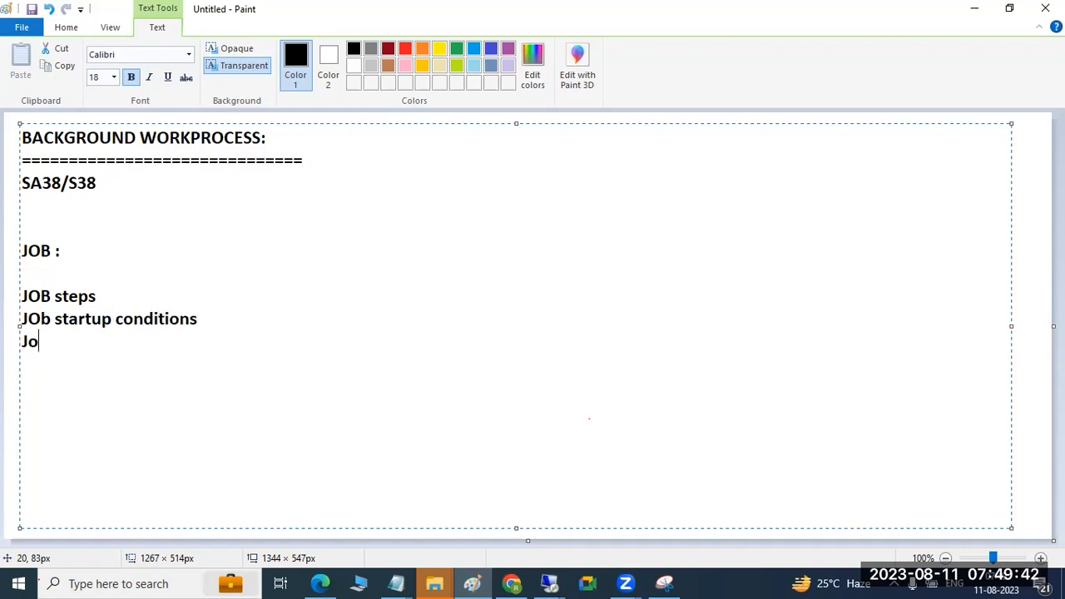
# Step: Add a colon after "JOB steps" and extend the startup conditions line with ":IMMEIDA,DATE//TIME,AFTER job,After event"
pyautogui.press('Up')
pyautogui.press('Up')
pyautogui.write(':')
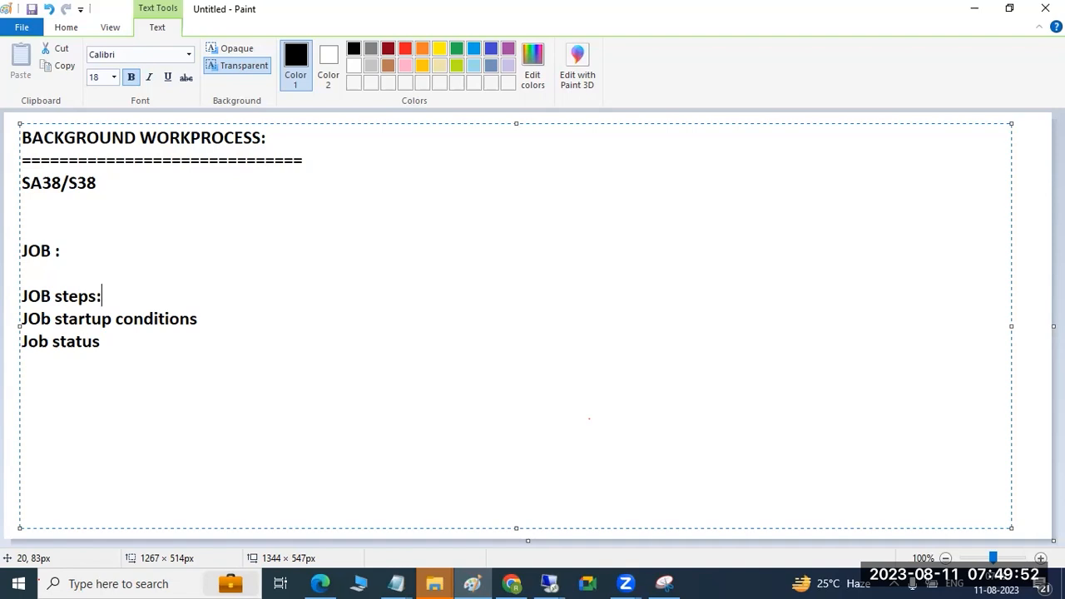
pyautogui.press('Down')
pyautogui.press('Right')
pyautogui.press('Right')
pyautogui.press('Right')
pyautogui.press('Right')
pyautogui.press('Right')
pyautogui.press('Right')
pyautogui.press('Right')
pyautogui.press('Right')
pyautogui.press('Right')
pyautogui.press('Right')
pyautogui.press('Right')
pyautogui.press('Left')
pyautogui.write(':IMMEIDA,DATE//TIME,AFTER job,After event')
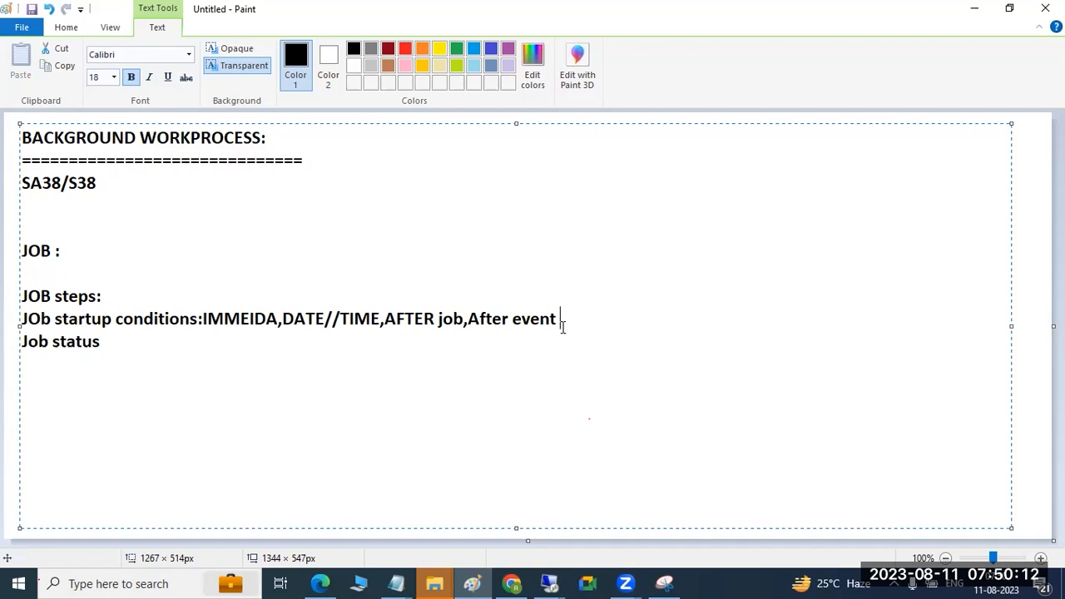
pyautogui.moveTo(562, 325); pyautogui.dragTo(531, 322)
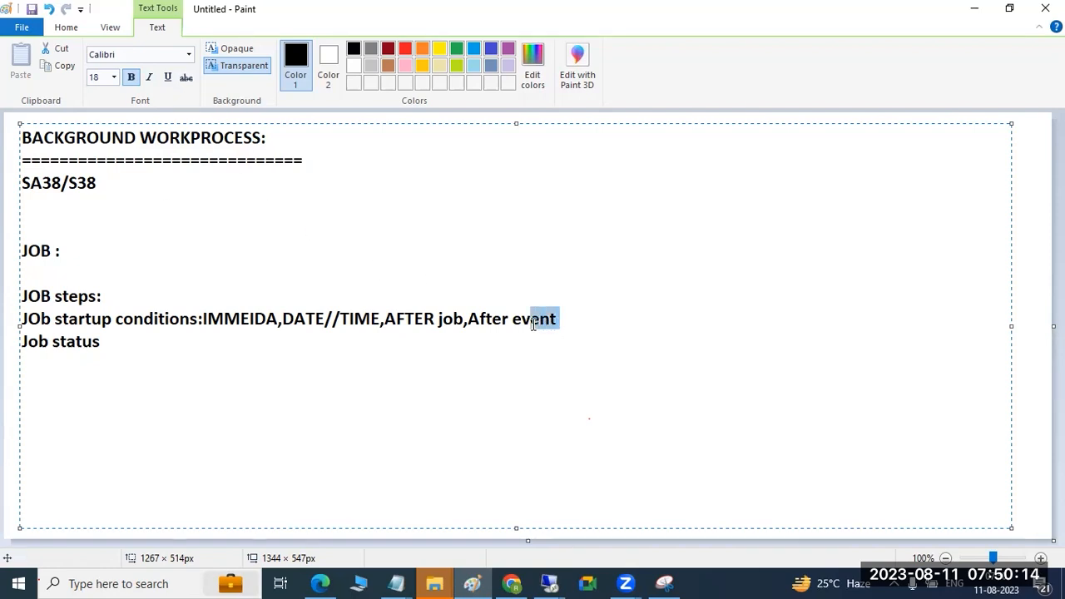
pyautogui.moveTo(414, 319)
pyautogui.mouseDown()
pyautogui.moveTo(435, 318)
pyautogui.moveTo(410, 327)
pyautogui.mouseUp()
pyautogui.click(462, 318)
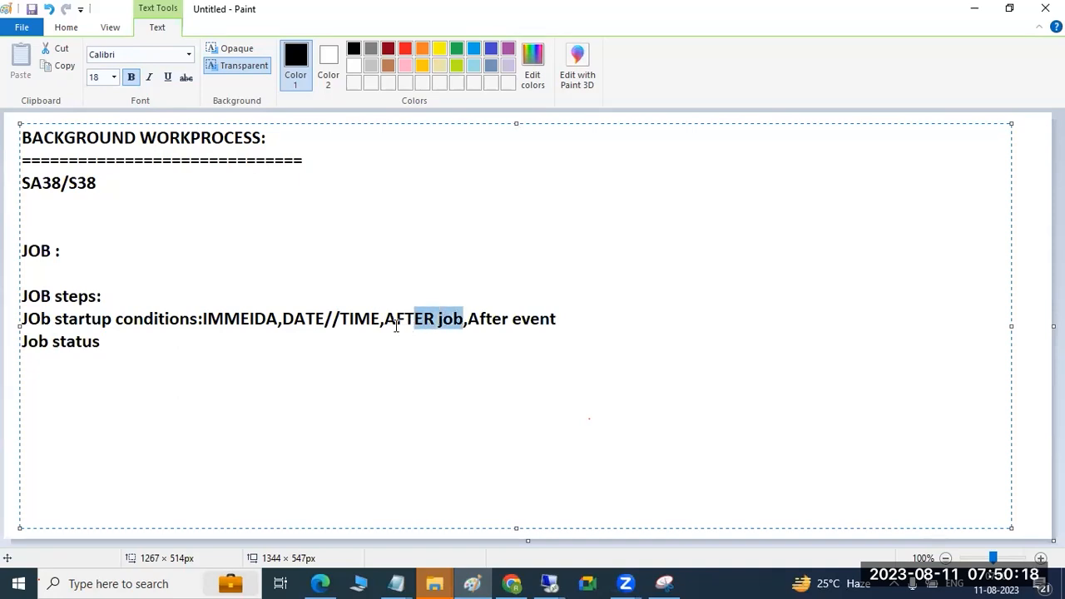
# Step: Highlight the startup conditions in the notes and extend the Job status line with ":finished,cancelled,active -ru"
pyautogui.moveTo(306, 320); pyautogui.dragTo(366, 322)
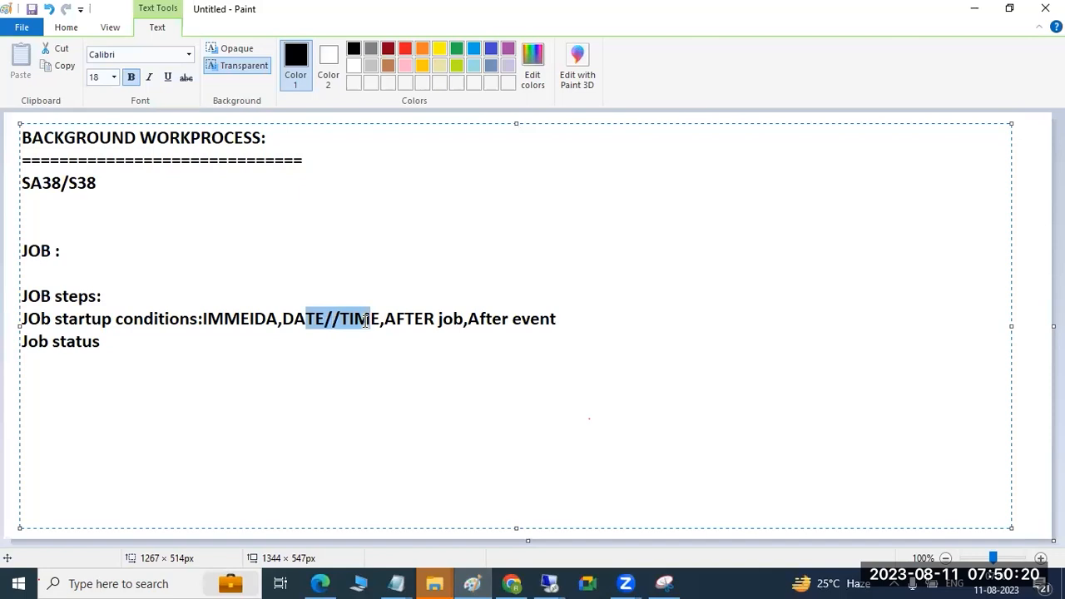
pyautogui.moveTo(555, 319); pyautogui.dragTo(198, 317)
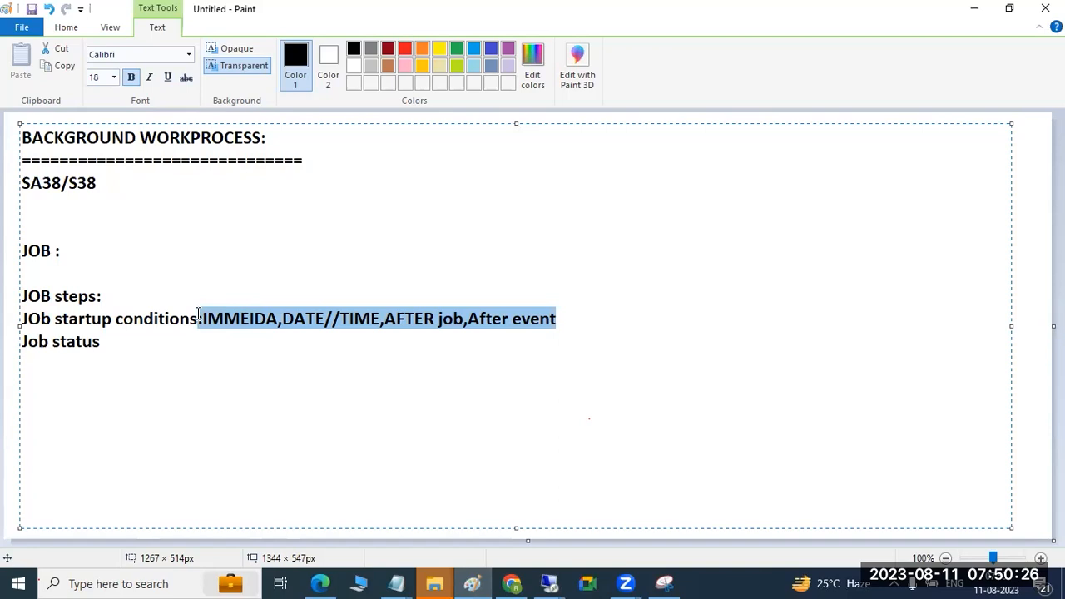
pyautogui.click(175, 340)
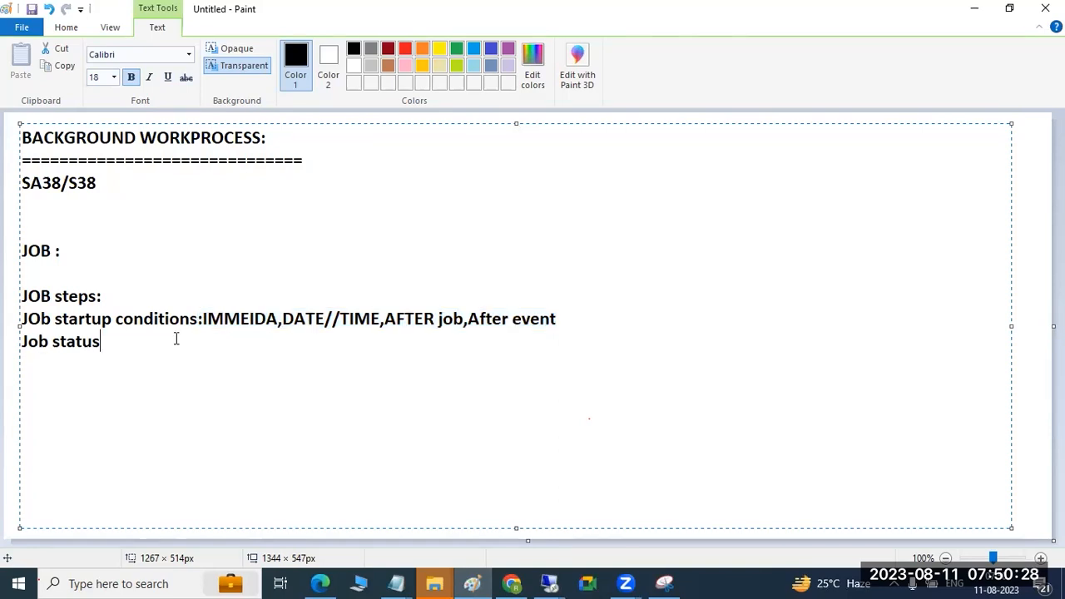
pyautogui.write(':')
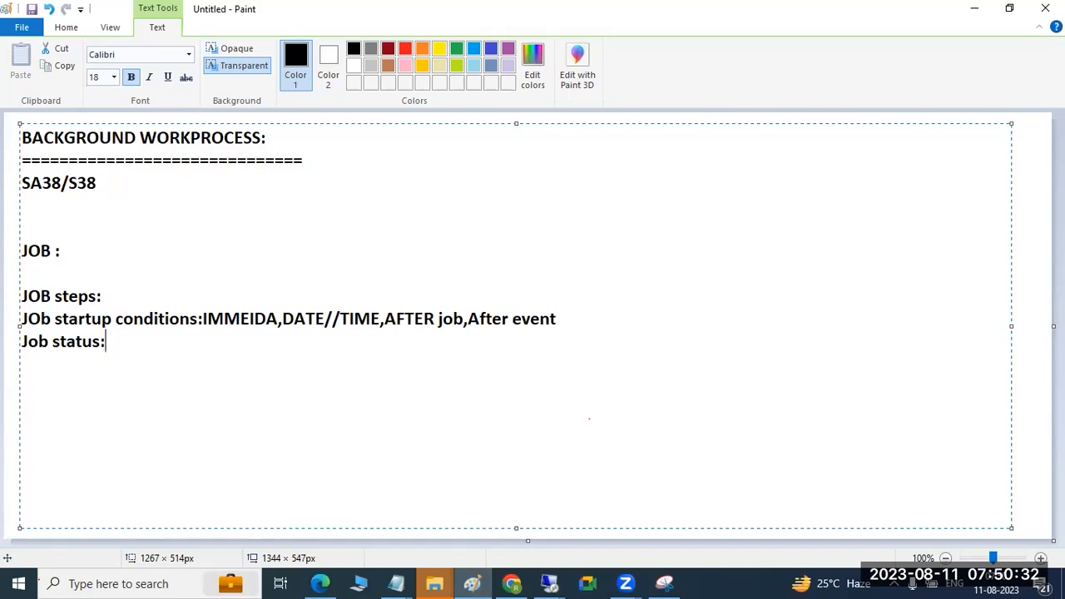
pyautogui.write('finished,cancelled,active -ru')
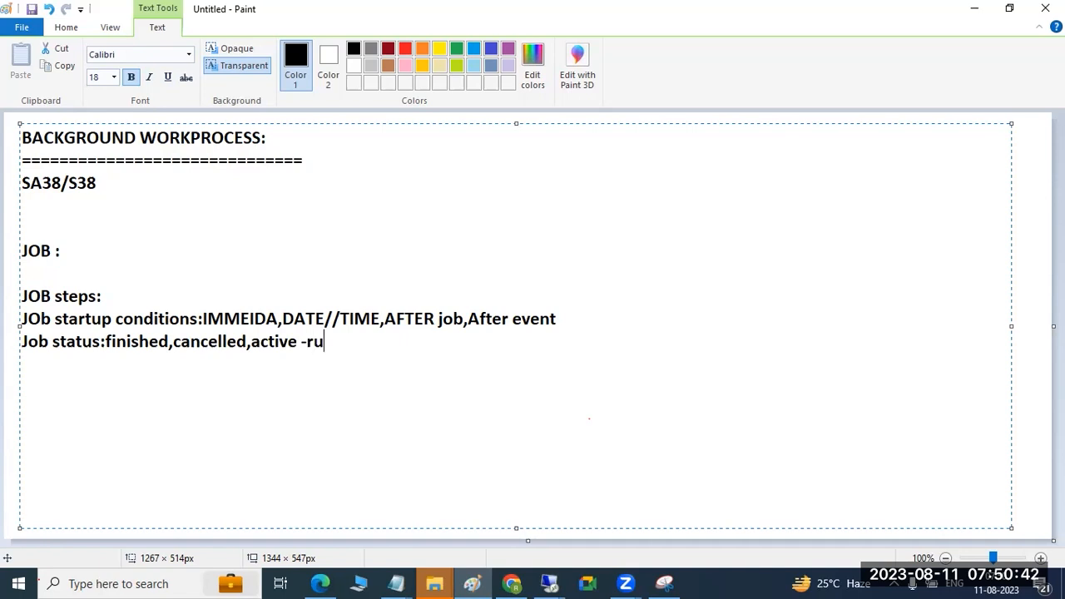
pyautogui.click(551, 576)
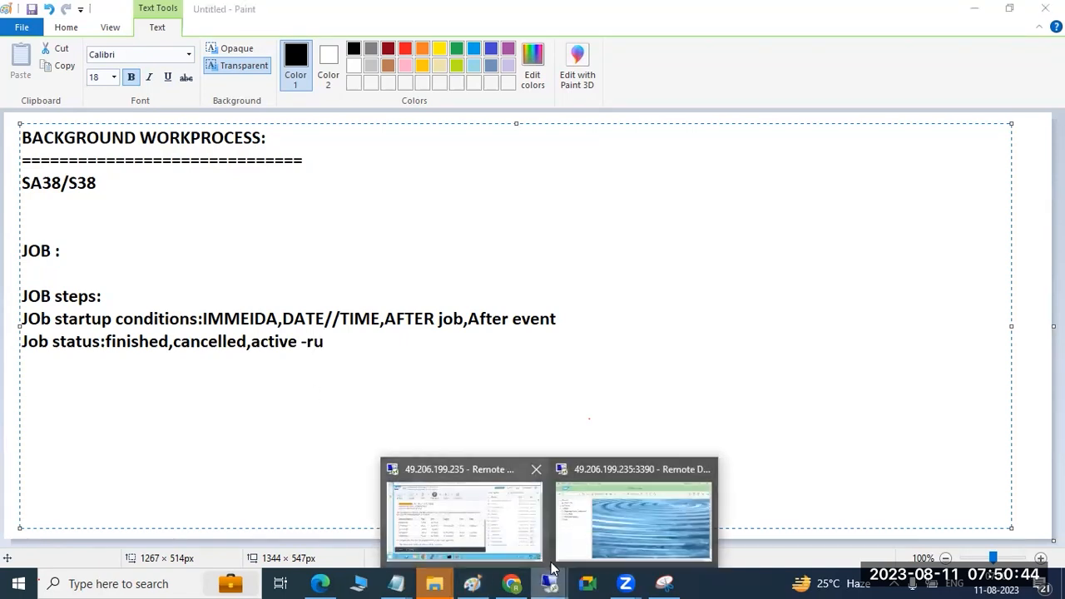
pyautogui.click(605, 495)
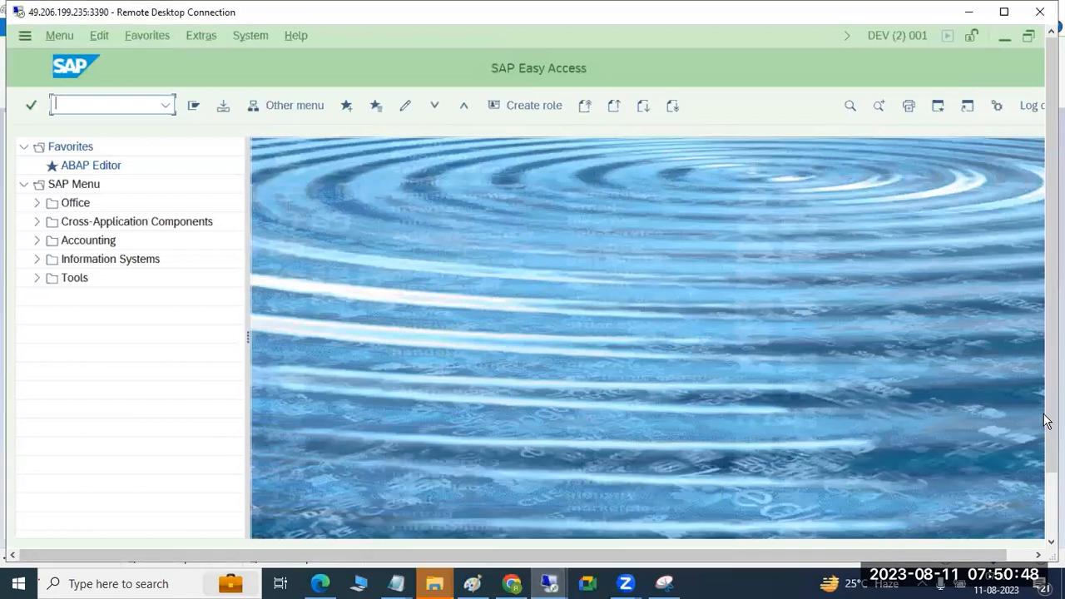
pyautogui.moveTo(1051, 422)
pyautogui.mouseDown()
pyautogui.moveTo(1051, 493)
pyautogui.moveTo(1051, 416)
pyautogui.mouseUp()
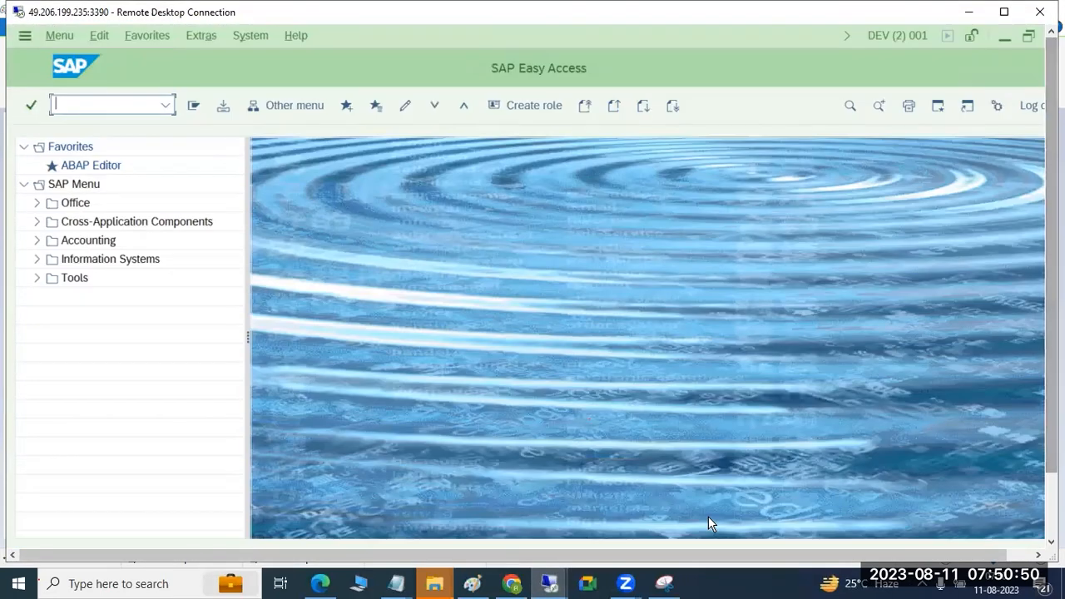
pyautogui.click(566, 580)
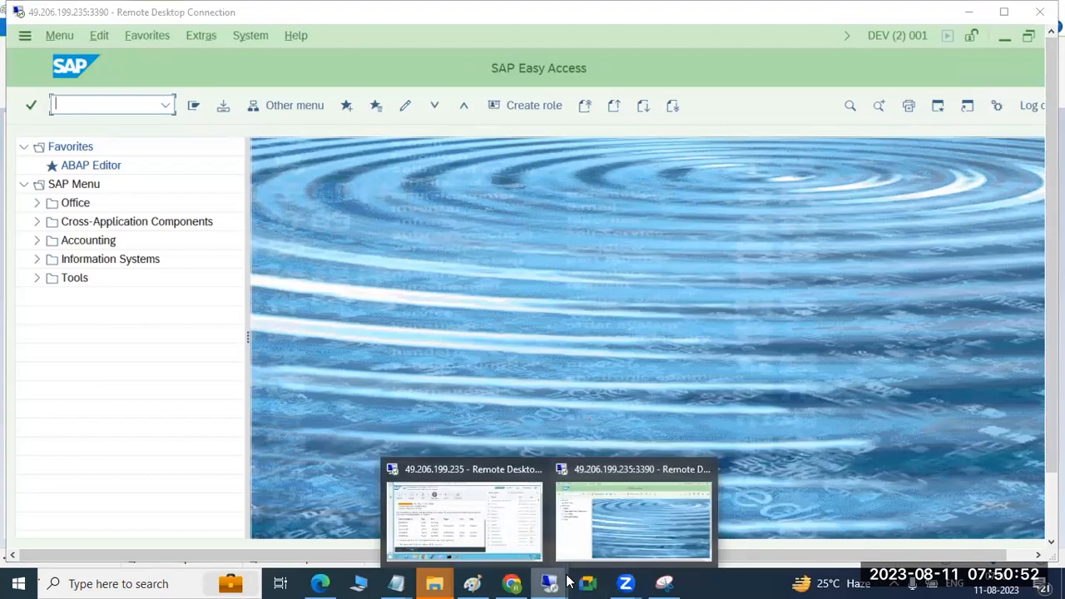
pyautogui.click(472, 583)
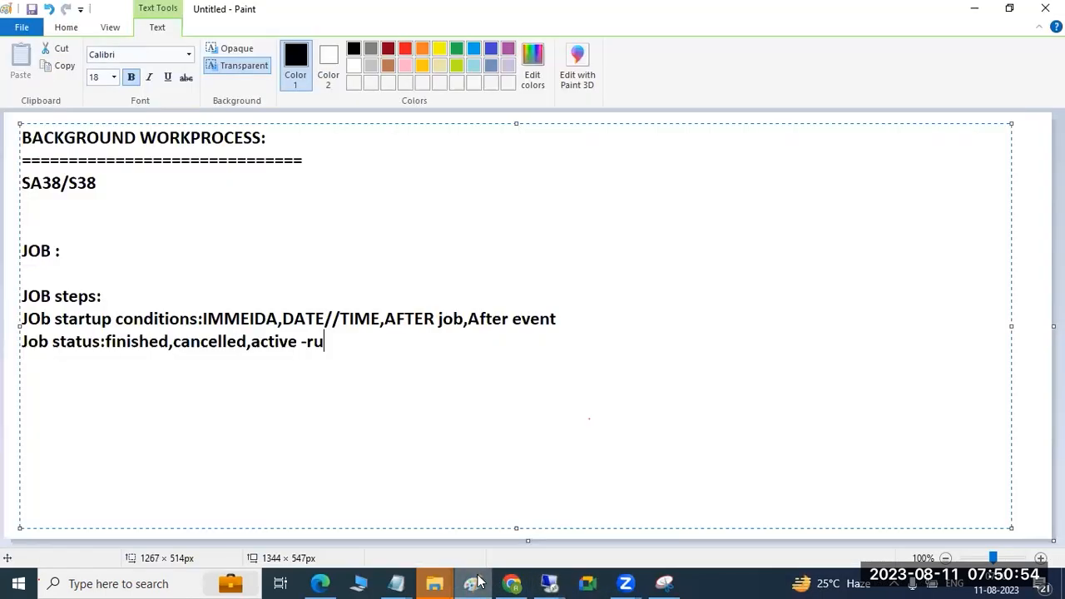
# Step: Select all the notes text, switch to the SAP remote desktop session and open transaction SM37
pyautogui.moveTo(325, 342); pyautogui.dragTo(19, 138)
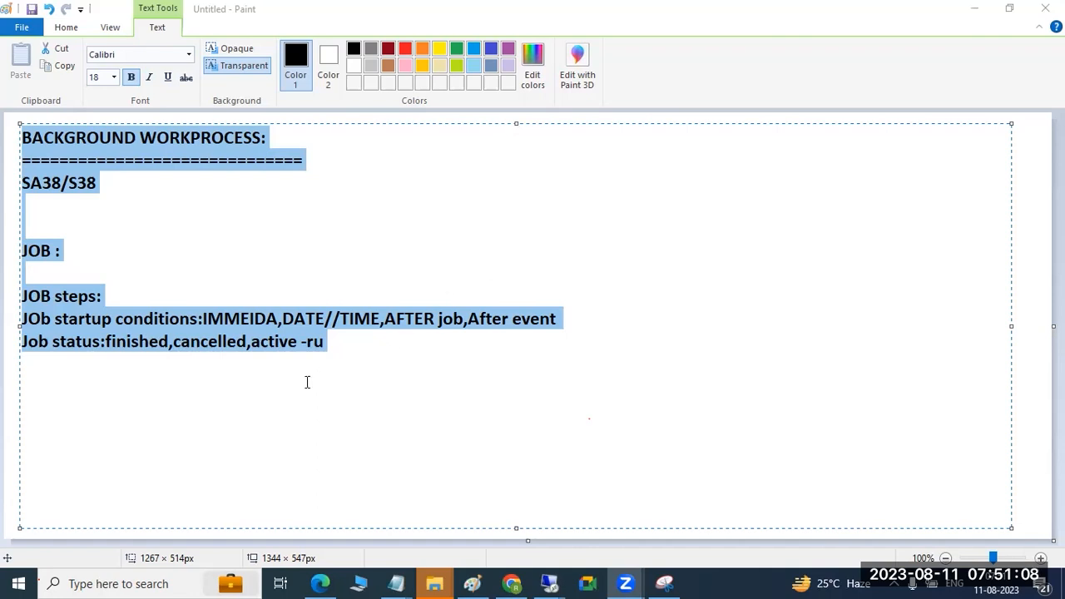
pyautogui.moveTo(549, 583)
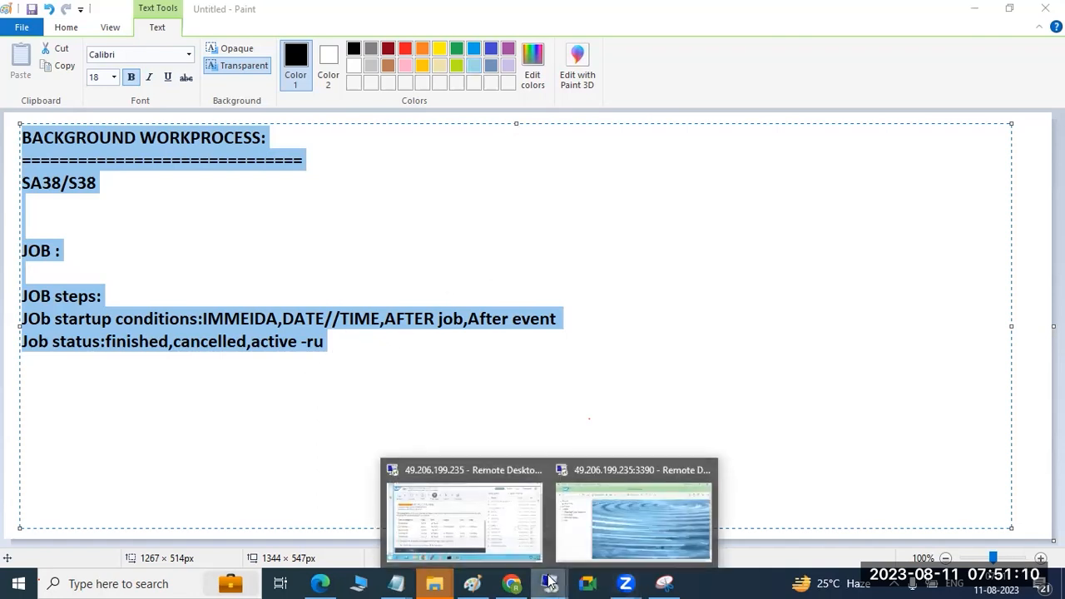
pyautogui.click(590, 499)
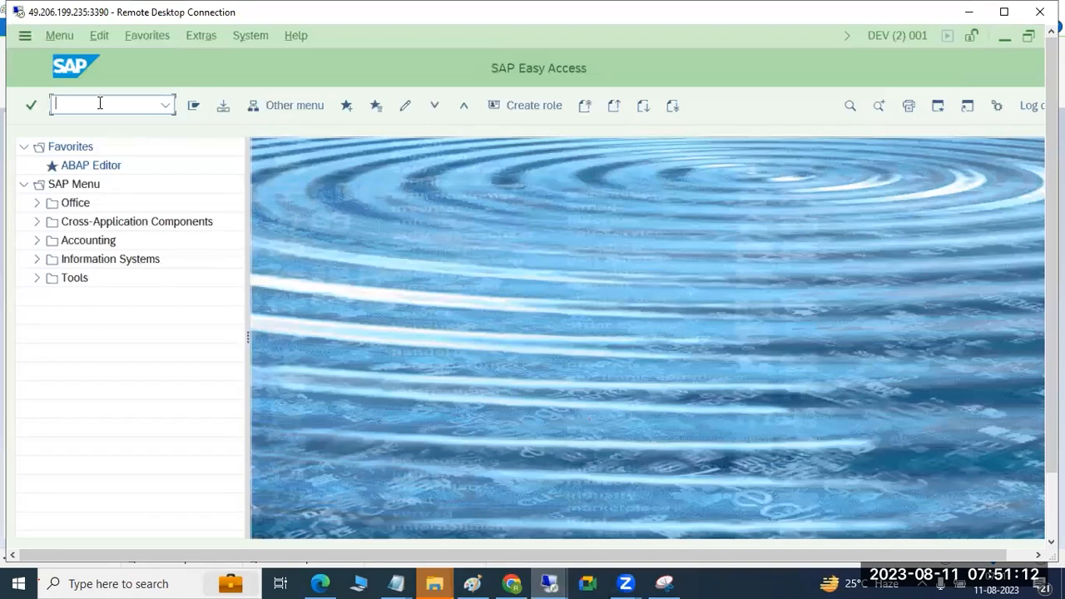
pyautogui.write('sm37')
pyautogui.press('Return')
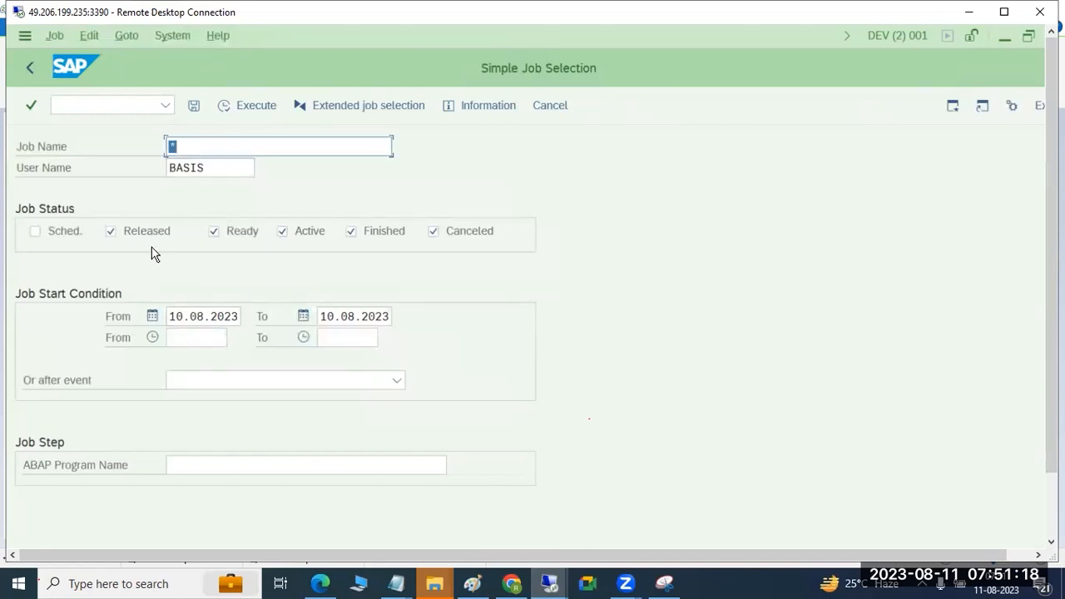
# Step: List the BASIS user's jobs for 10.08.2023, and rerun the selection with the end date set to 11.08.2023
pyautogui.click(239, 107)
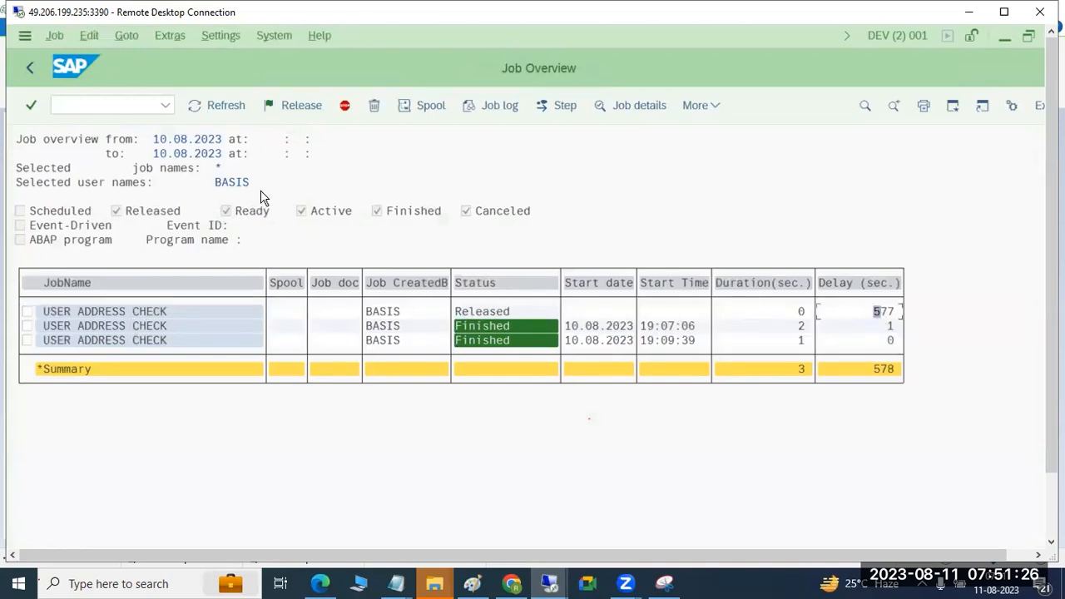
pyautogui.click(30, 65)
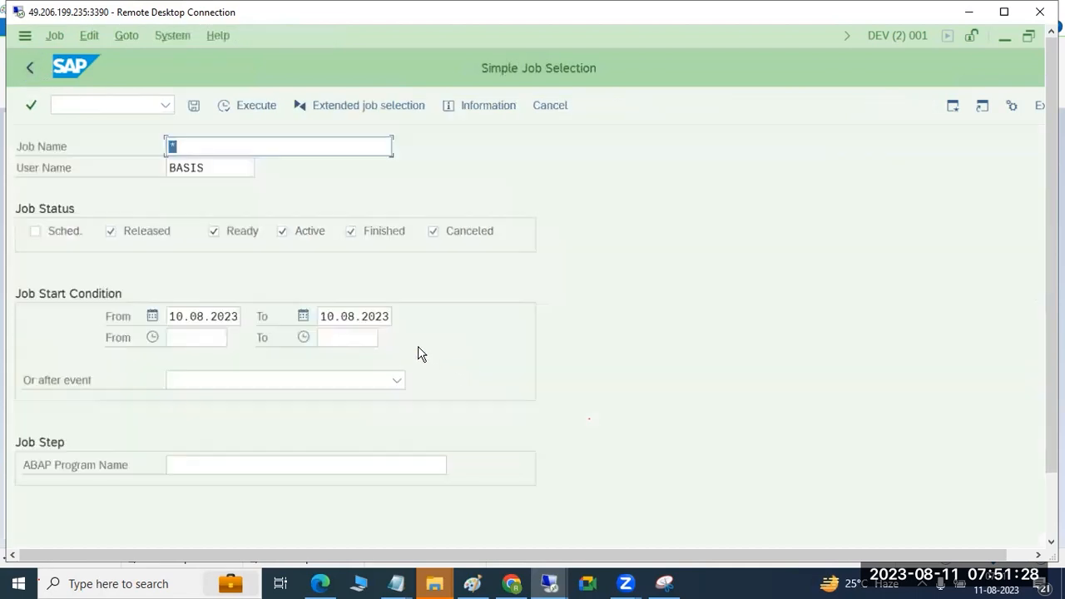
pyautogui.click(335, 316)
pyautogui.press('BackSpace')
pyautogui.write('1')
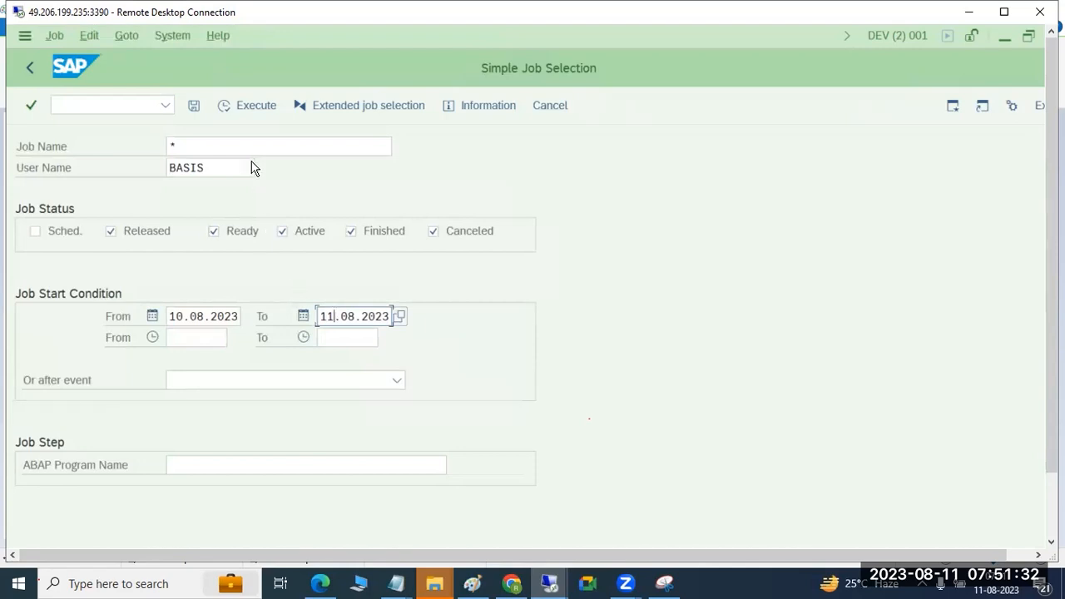
pyautogui.click(234, 106)
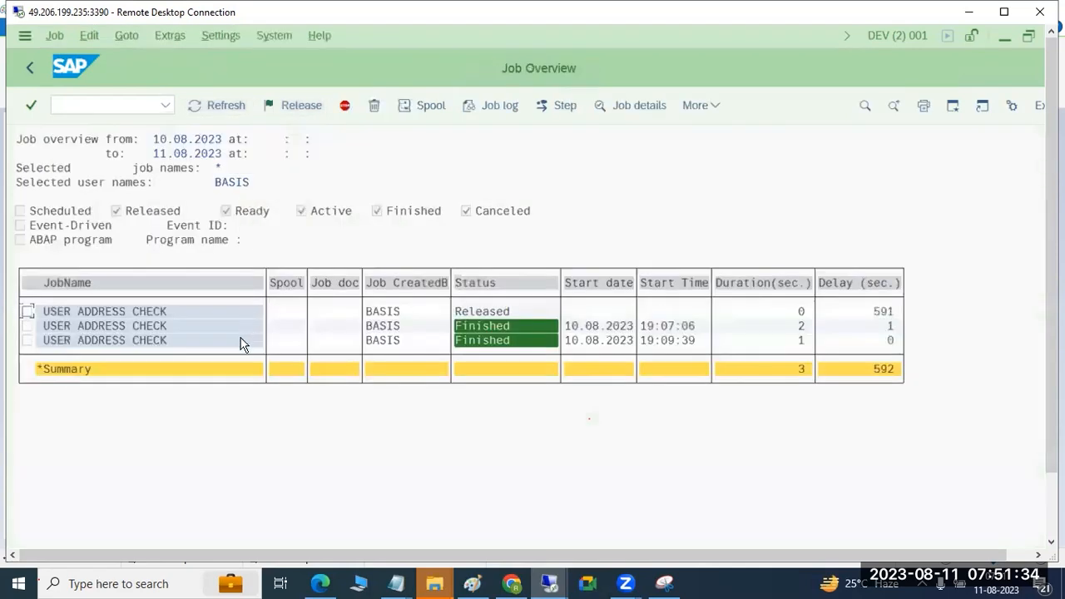
# Step: List the BASIS user's jobs without start dates, including scheduled jobs and excluding finished and canceled ones
pyautogui.click(33, 65)
pyautogui.click(72, 230)
pyautogui.click(190, 319)
pyautogui.hotkey('ctrl', 'a')
pyautogui.press('Delete')
pyautogui.press('Tab')
pyautogui.press('Delete')
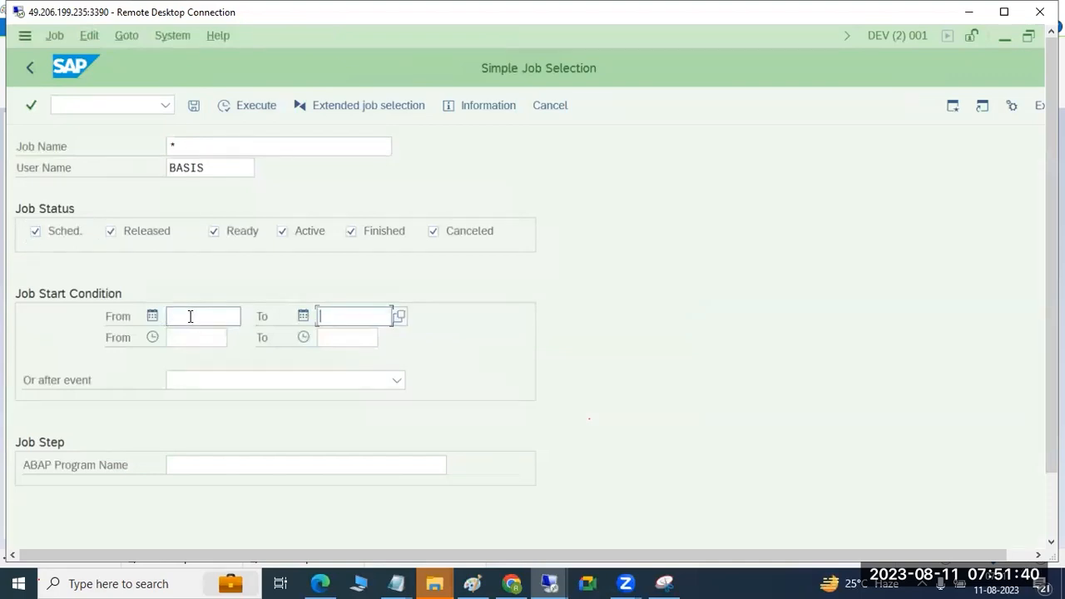
pyautogui.click(388, 233)
pyautogui.click(442, 240)
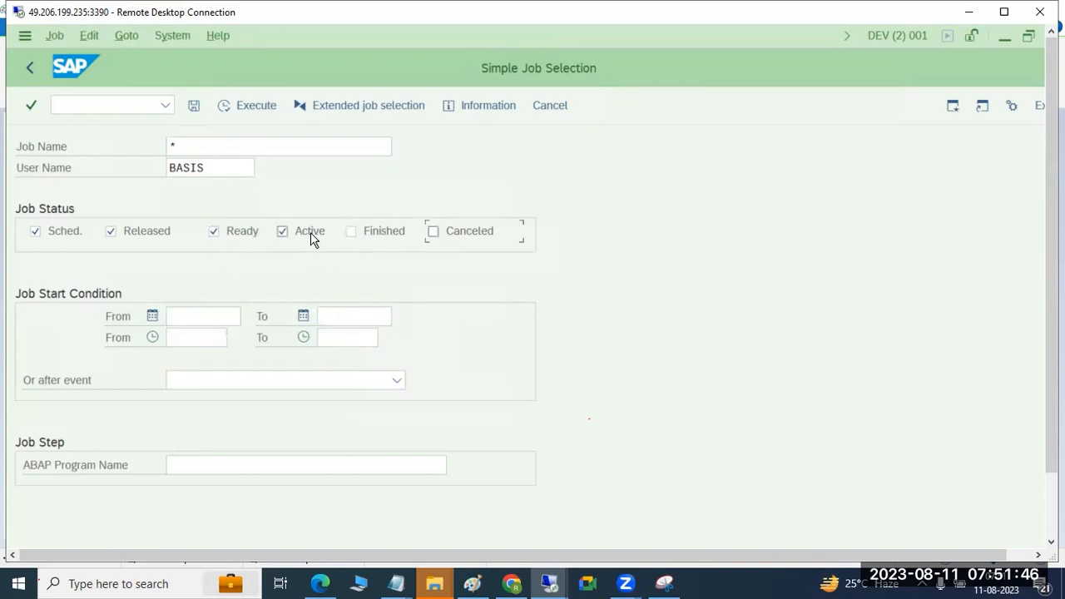
pyautogui.click(223, 107)
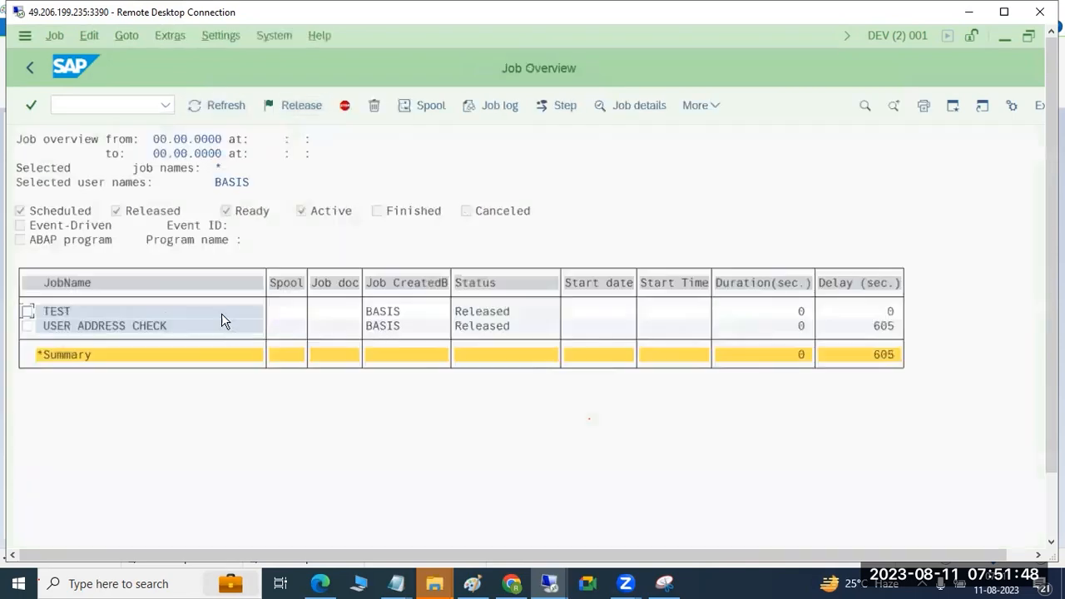
# Step: Examine the planned start date and time of the TEST job and return to the job overview
pyautogui.doubleClick(66, 313)
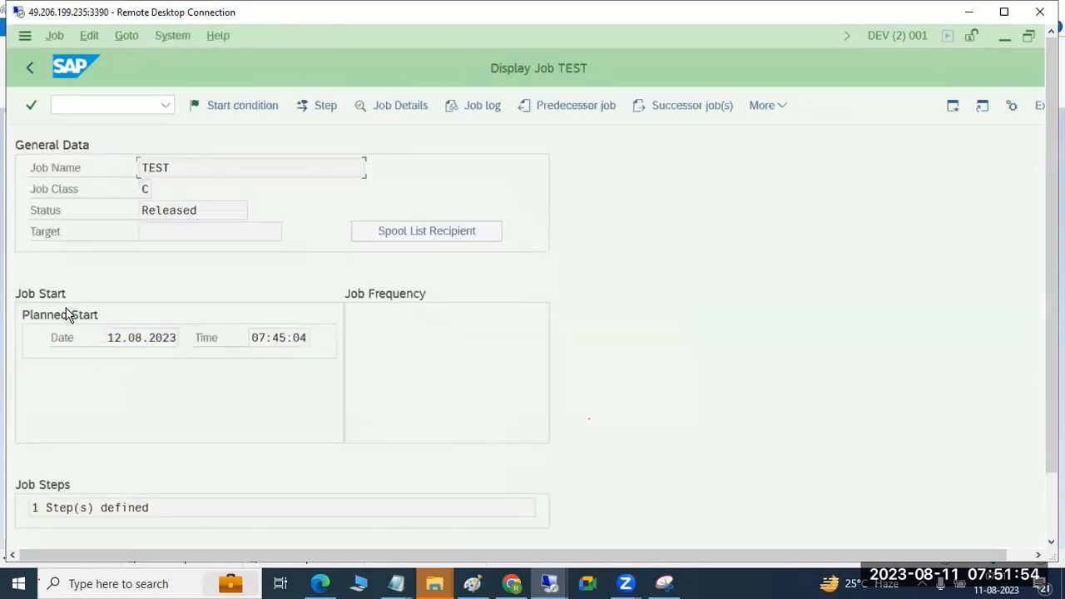
pyautogui.moveTo(111, 338); pyautogui.dragTo(177, 337)
pyautogui.click(292, 337)
pyautogui.doubleClick(292, 337)
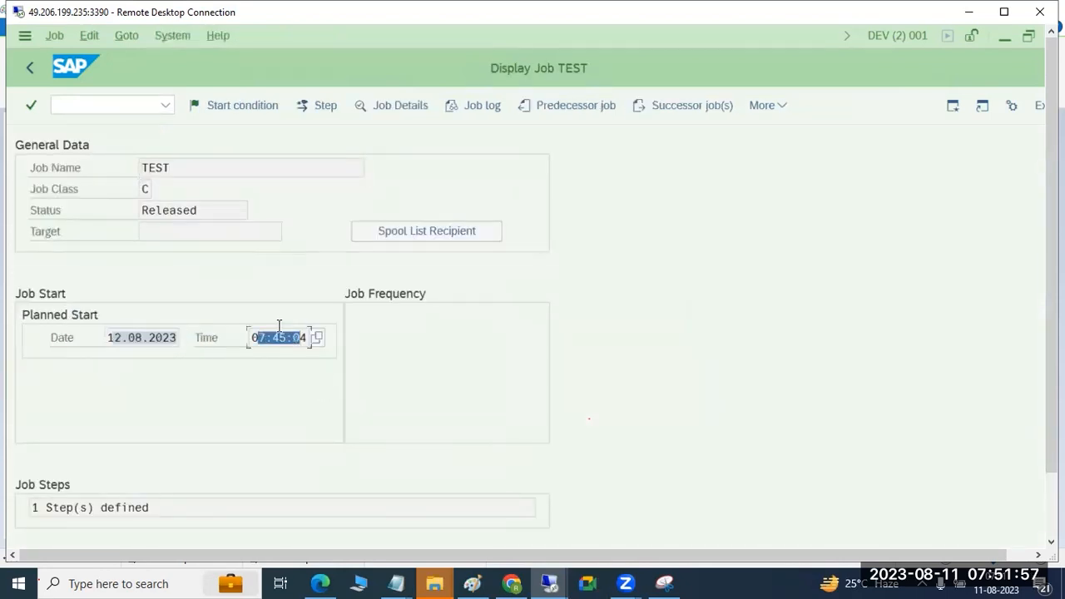
pyautogui.click(29, 69)
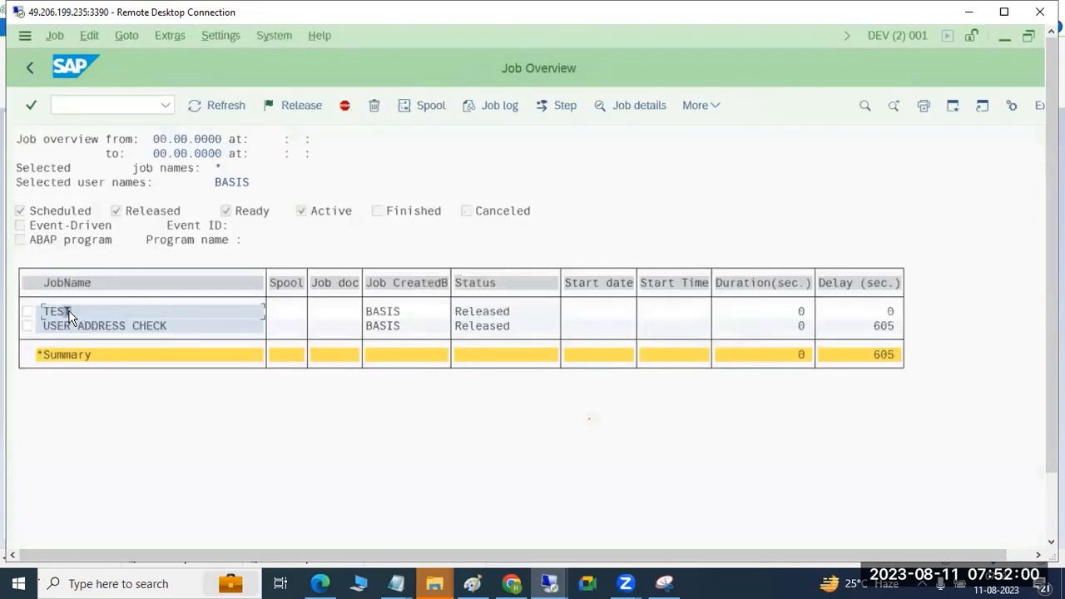
# Step: Examine the details of the released USER ADDRESS CHECK job and return to the SAP Easy Access screen
pyautogui.doubleClick(71, 328)
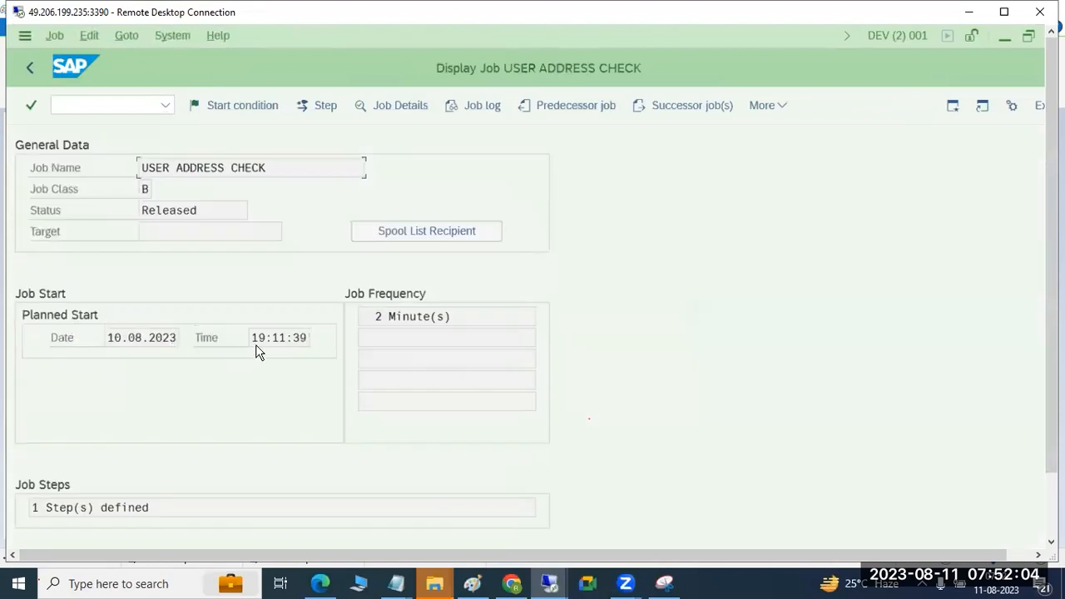
pyautogui.moveTo(152, 171); pyautogui.dragTo(290, 167)
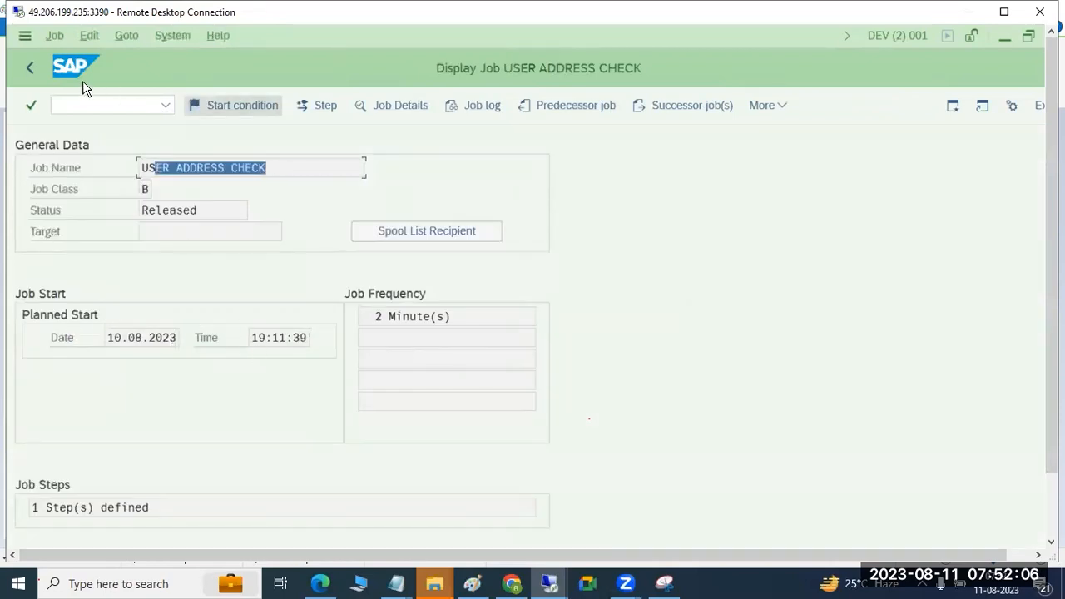
pyautogui.click(29, 68)
pyautogui.click(29, 67)
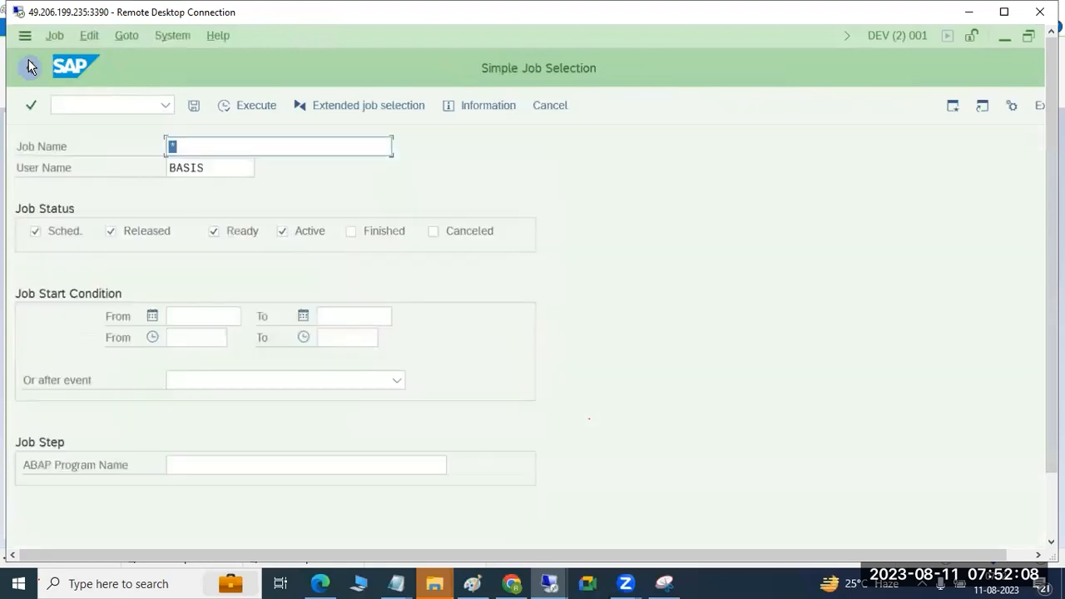
pyautogui.click(30, 68)
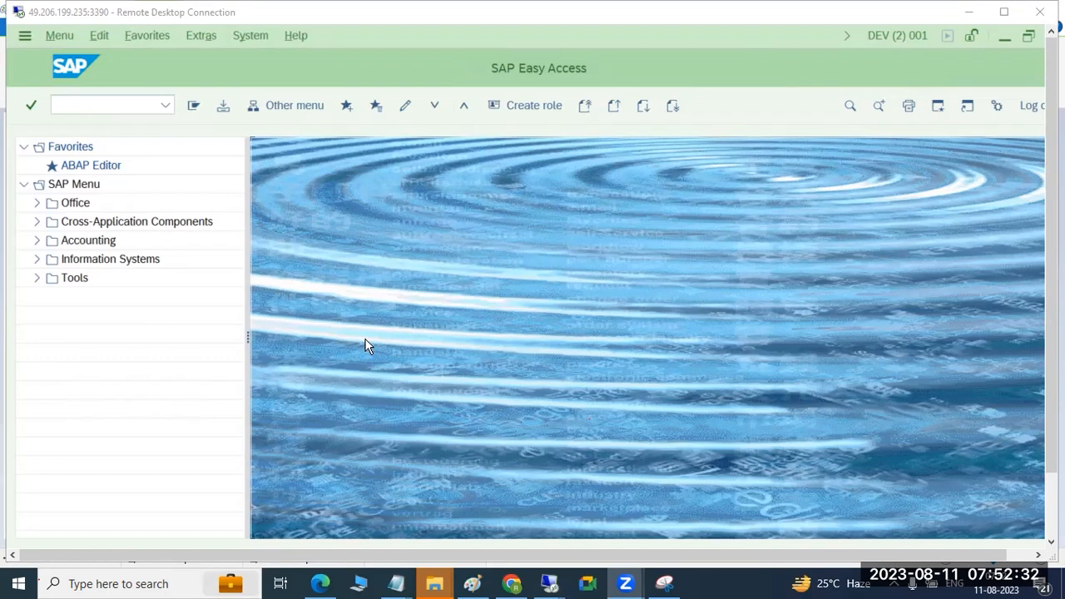
# Step: Switch to Paint and delete all the selected background work process notes
pyautogui.click(472, 584)
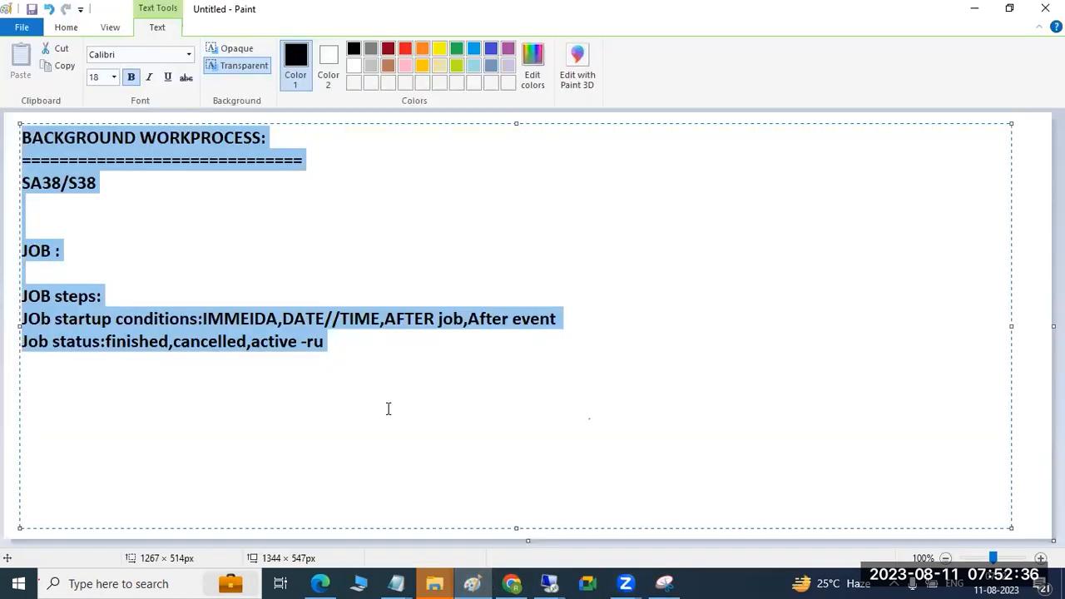
pyautogui.press('Delete')
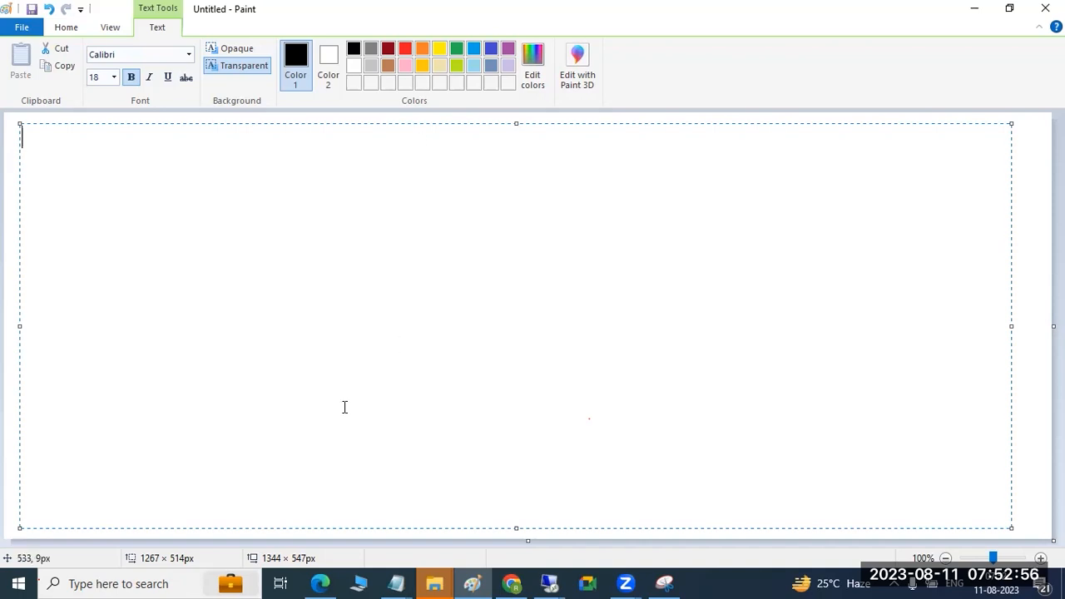
# Step: Switch back to the SAP session, open transaction SM36 and enter a first name as the new job's name
pyautogui.click(550, 583)
pyautogui.click(566, 541)
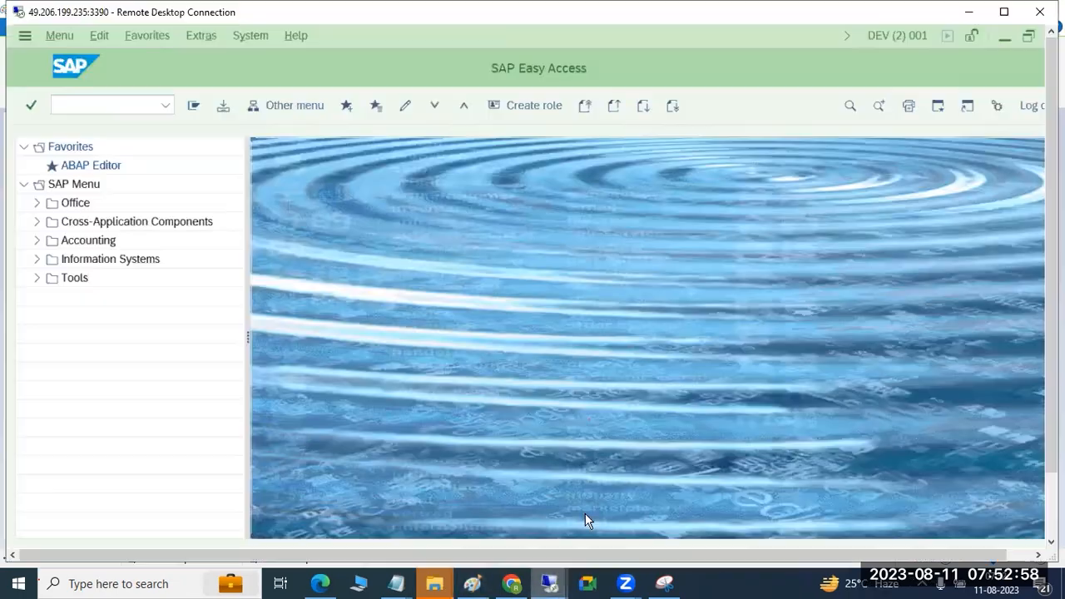
pyautogui.click(93, 106)
pyautogui.write('sm36')
pyautogui.press('Return')
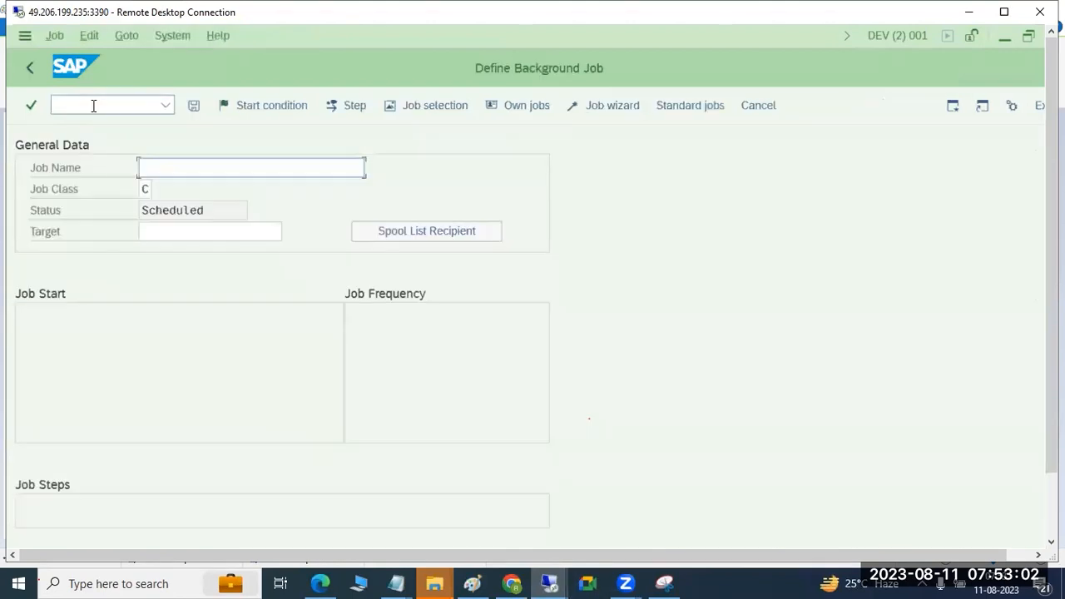
pyautogui.write('RAVI')
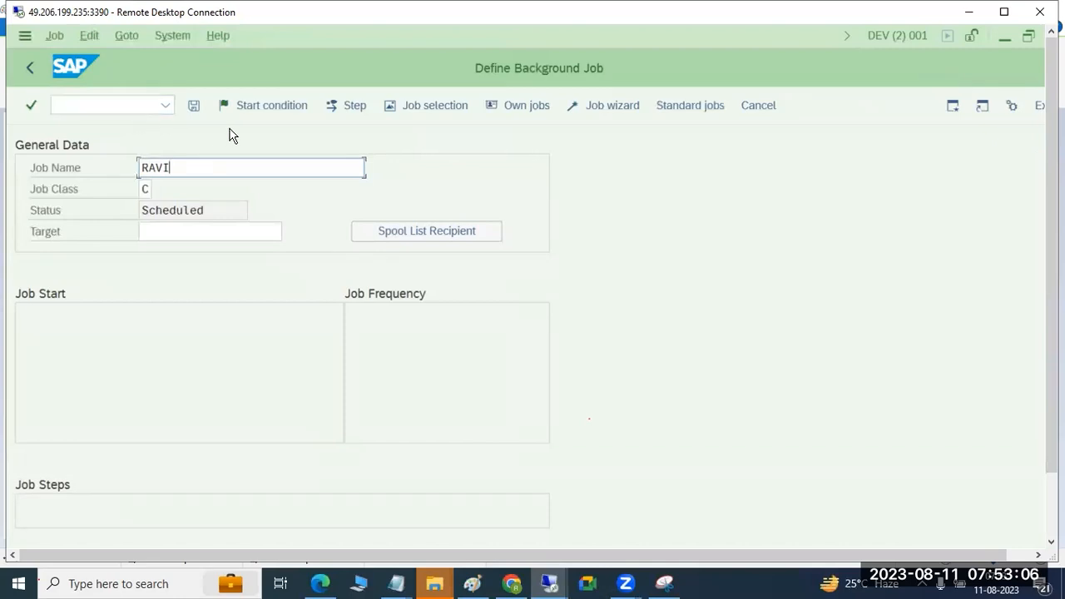
# Step: Set the new job's start condition to Immediate and save the start time
pyautogui.click(274, 107)
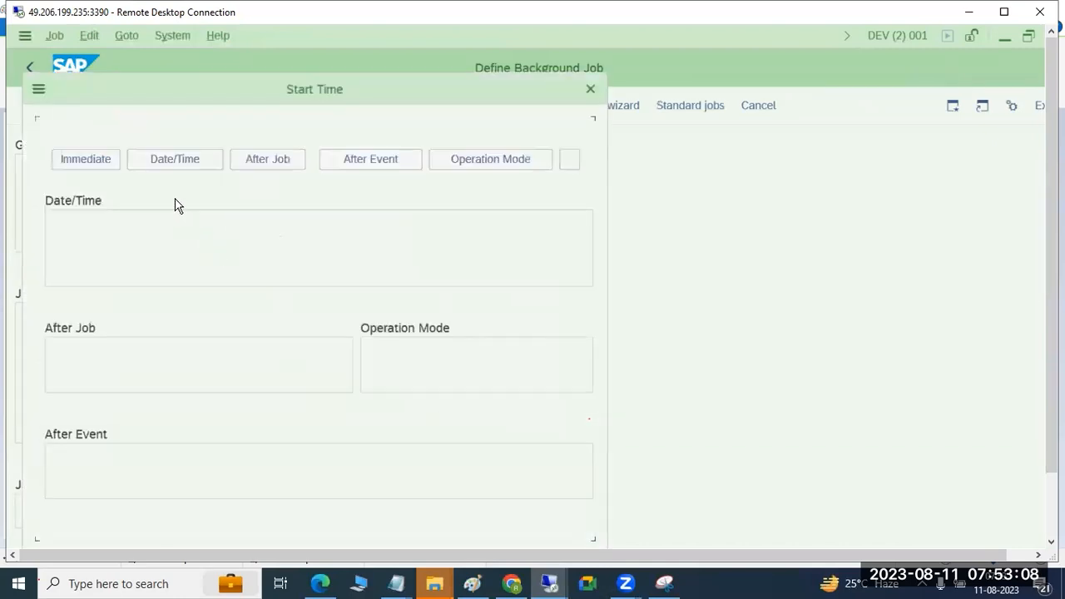
pyautogui.click(116, 162)
pyautogui.moveTo(1052, 302); pyautogui.dragTo(1052, 374)
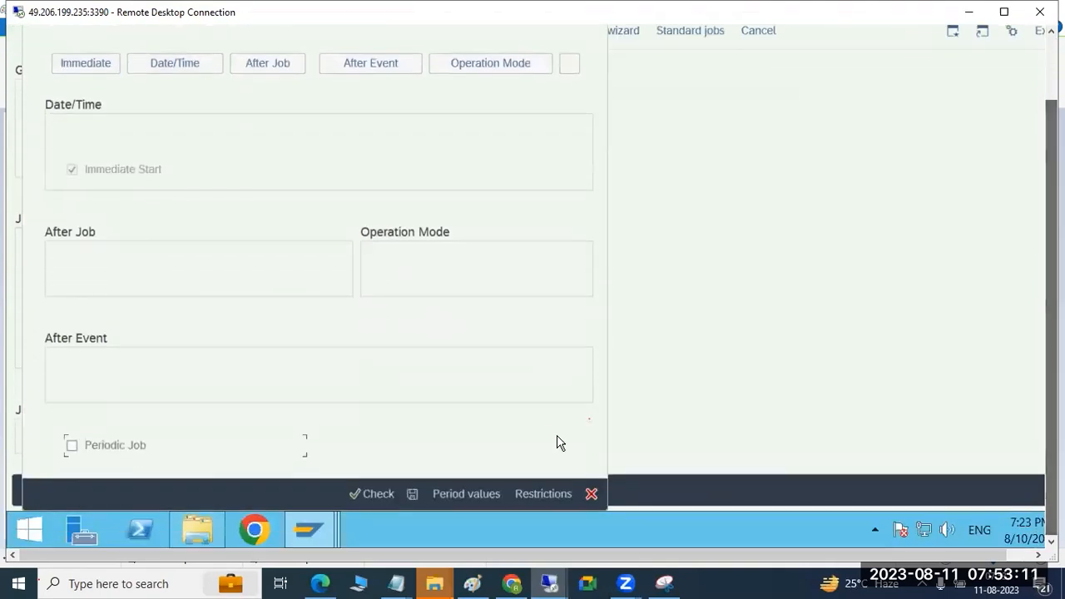
pyautogui.click(413, 493)
pyautogui.moveTo(1052, 329); pyautogui.dragTo(1052, 263)
# Step: Create a job step and pick the ABAP program RSABTPGP from a search for RS* programs
pyautogui.click(344, 106)
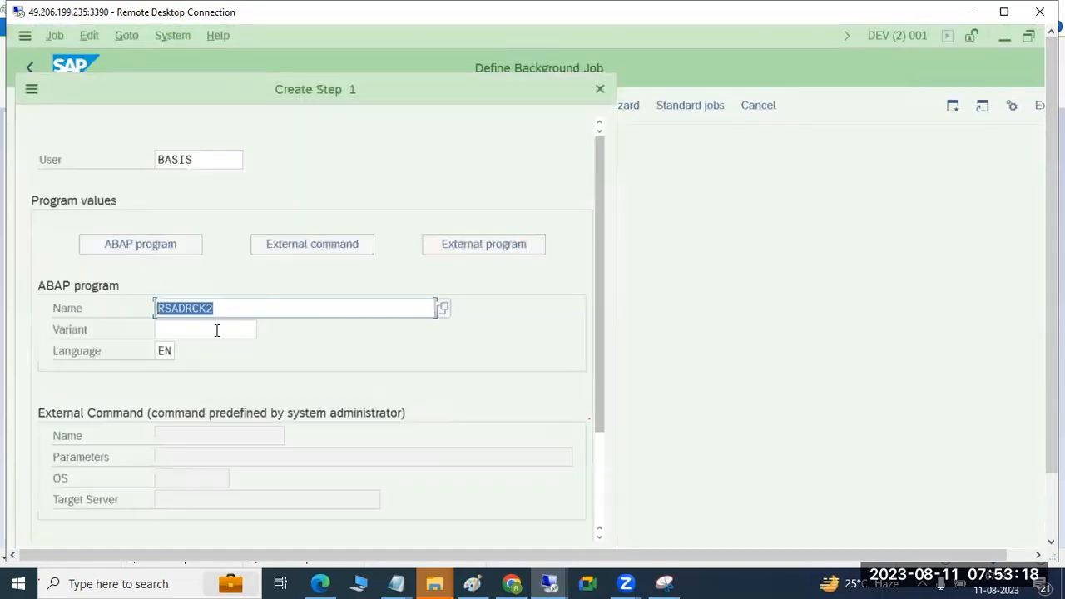
pyautogui.click(443, 308)
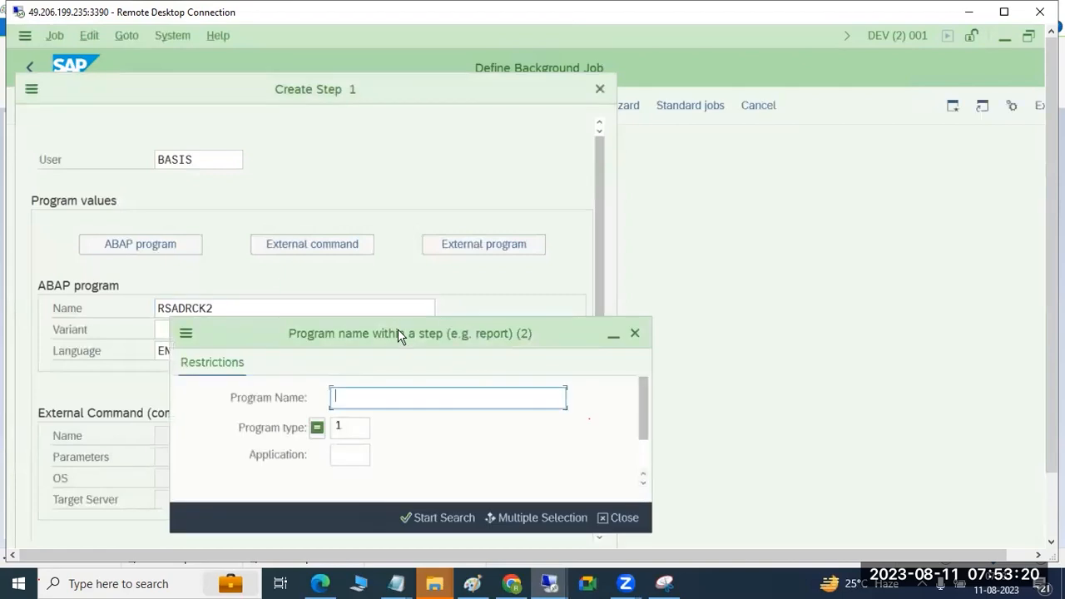
pyautogui.write('RS*')
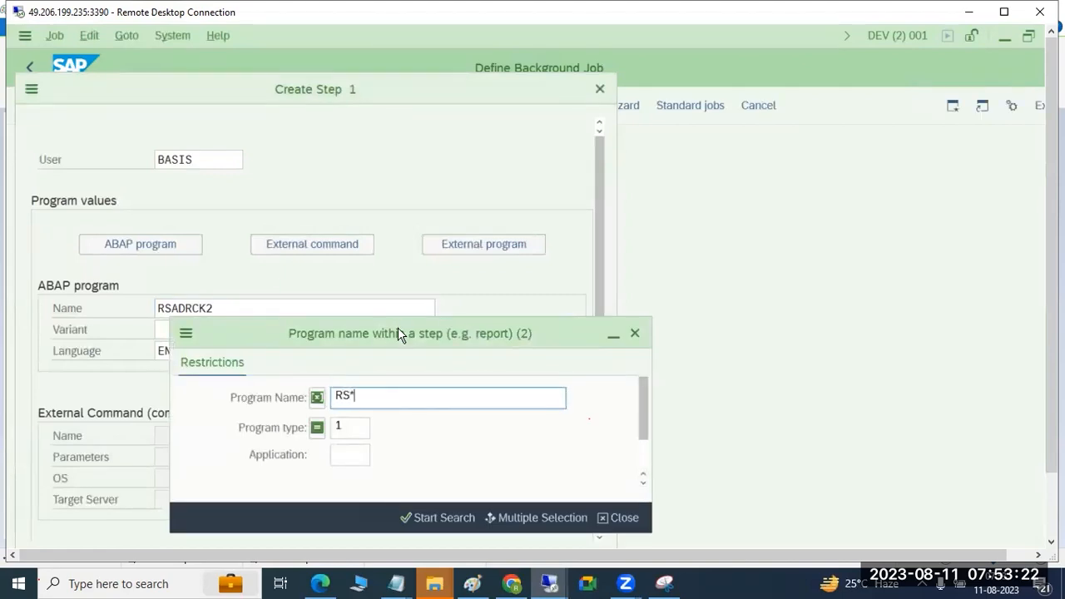
pyautogui.press('Return')
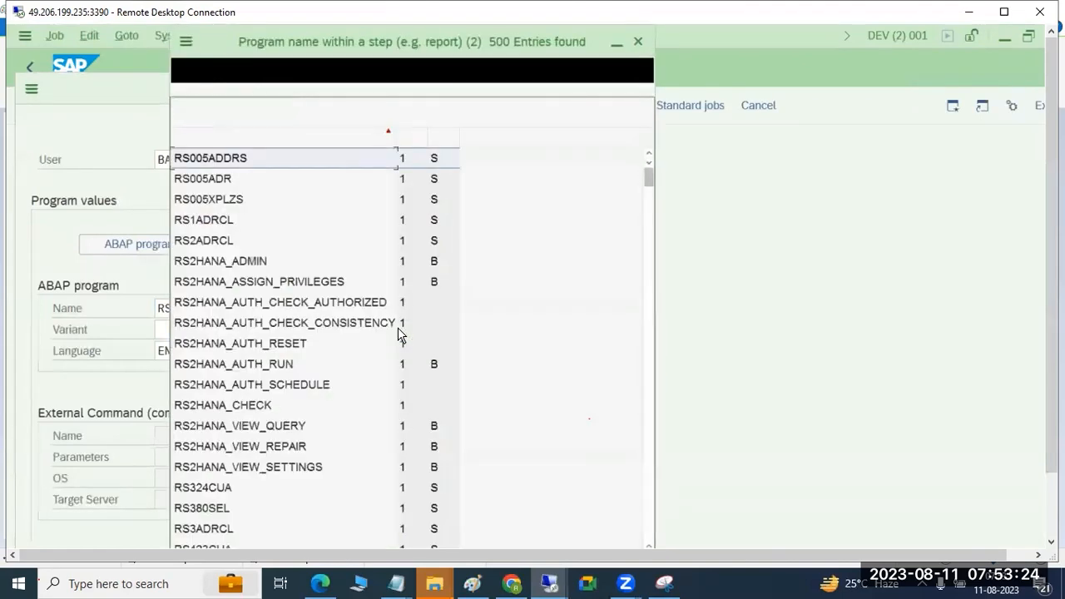
pyautogui.scroll(-15, 298, 363)
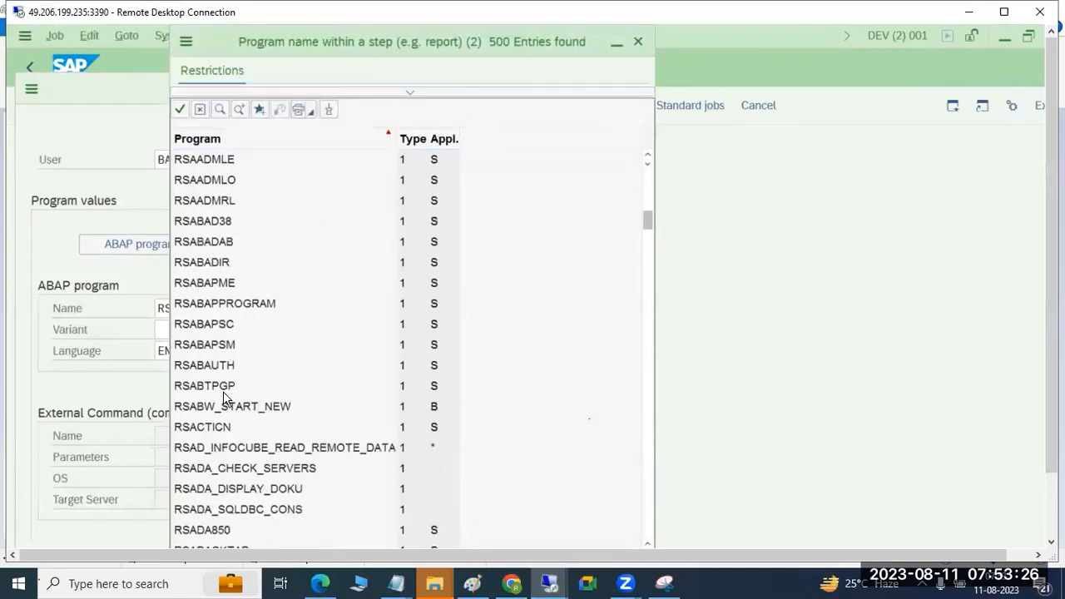
pyautogui.doubleClick(223, 392)
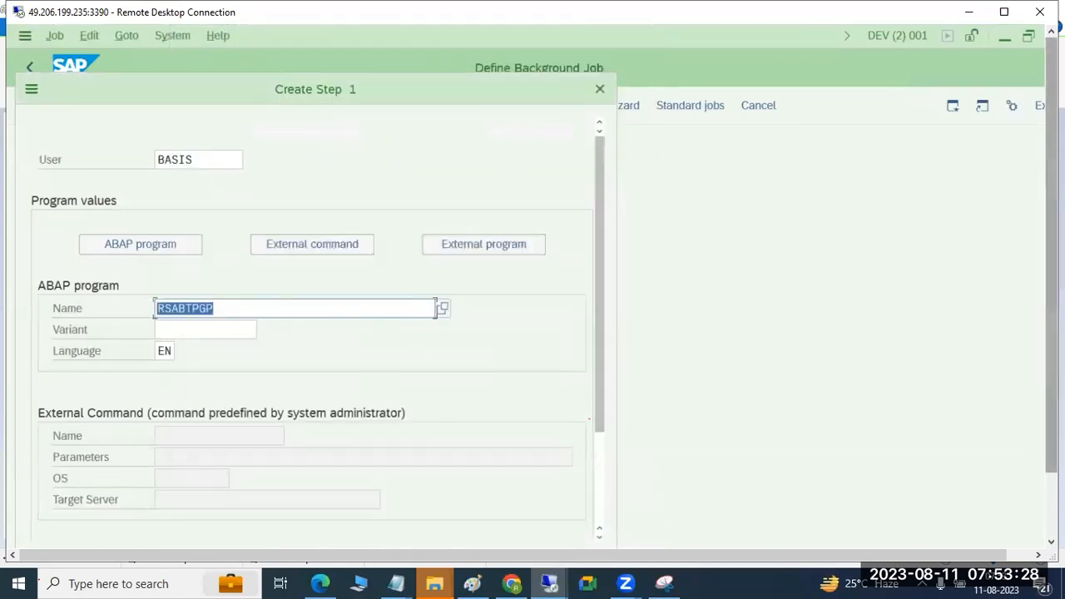
# Step: Save the program step, return to the job definition and save the background job
pyautogui.moveTo(1052, 445); pyautogui.dragTo(1052, 514)
pyautogui.click(498, 494)
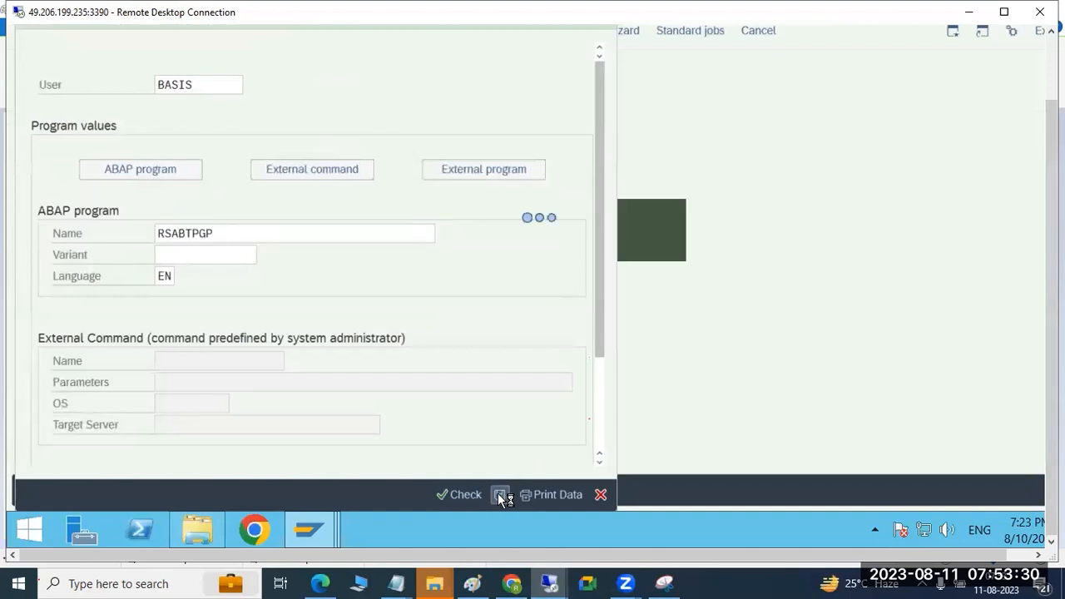
pyautogui.moveTo(1052, 270); pyautogui.dragTo(1052, 200)
pyautogui.click(29, 67)
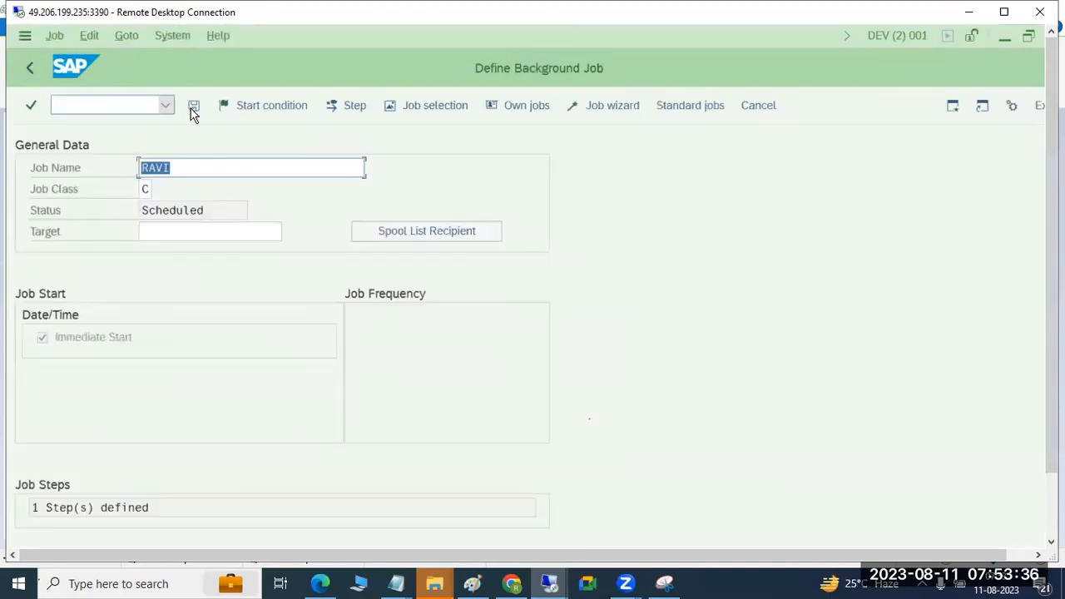
pyautogui.moveTo(1052, 216)
pyautogui.mouseDown()
pyautogui.moveTo(1052, 287)
pyautogui.moveTo(1052, 217)
pyautogui.mouseUp()
# Step: Open transaction SM37 and list all jobs of user BASIS for 10.08.2023
pyautogui.click(71, 106)
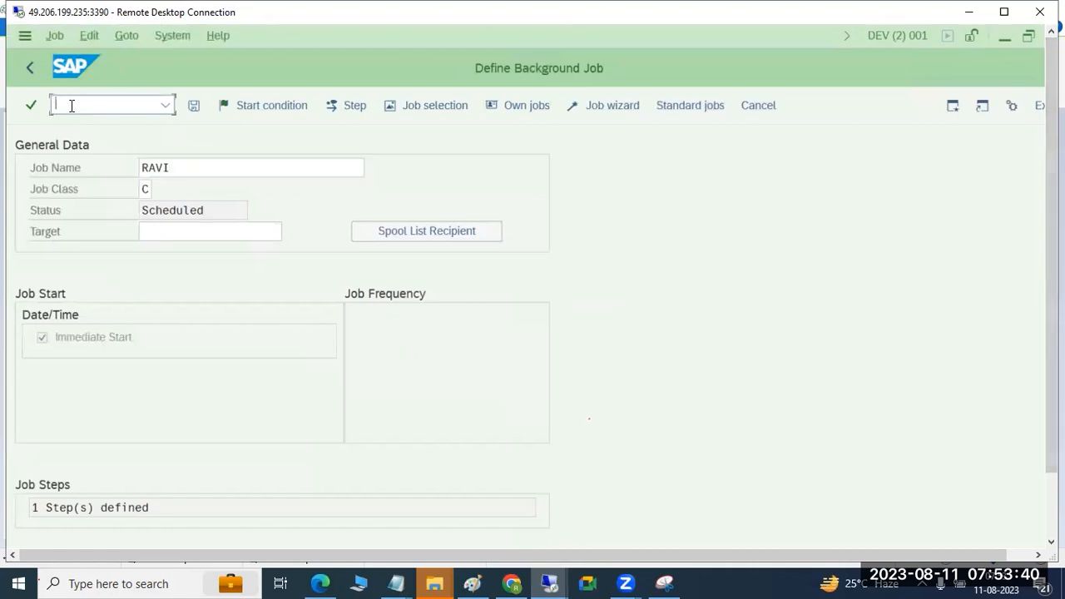
pyautogui.write('/nsm37')
pyautogui.press('Return')
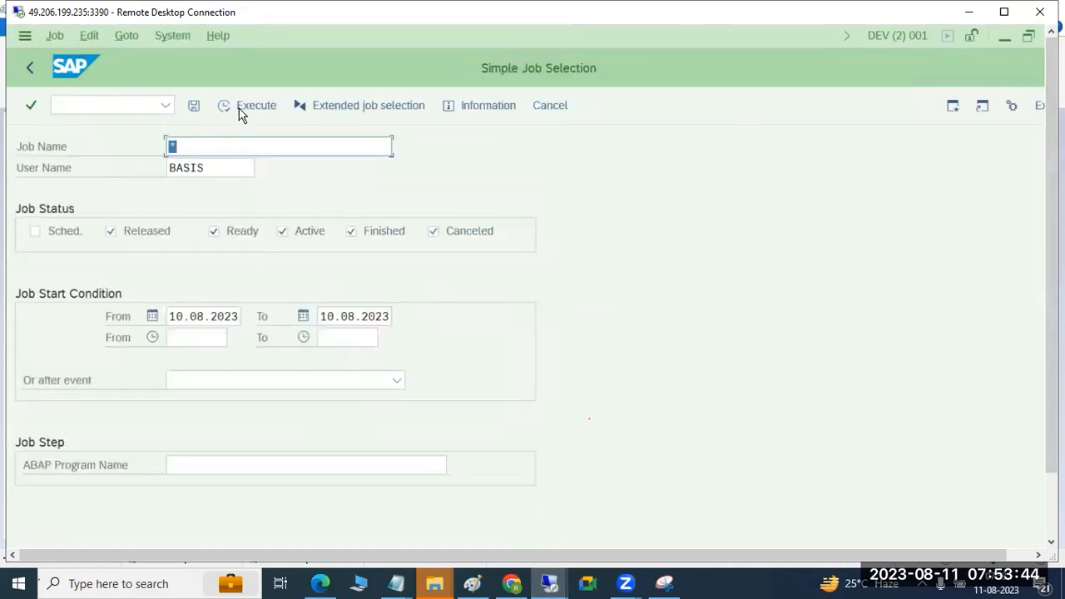
pyautogui.click(240, 111)
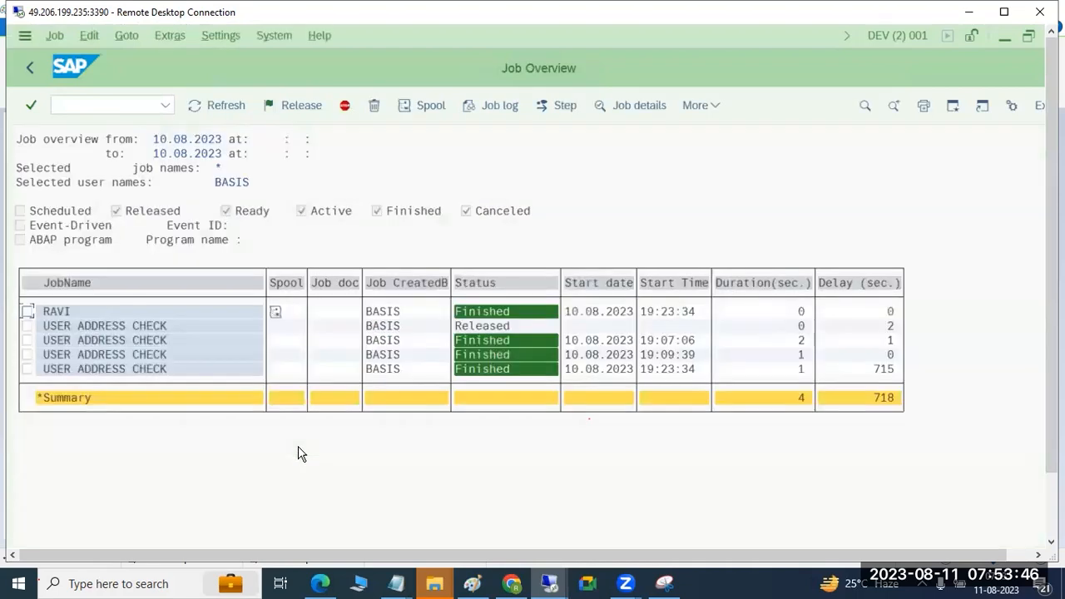
# Step: Examine the job log of the newly created job and return to the job overview
pyautogui.click(59, 314)
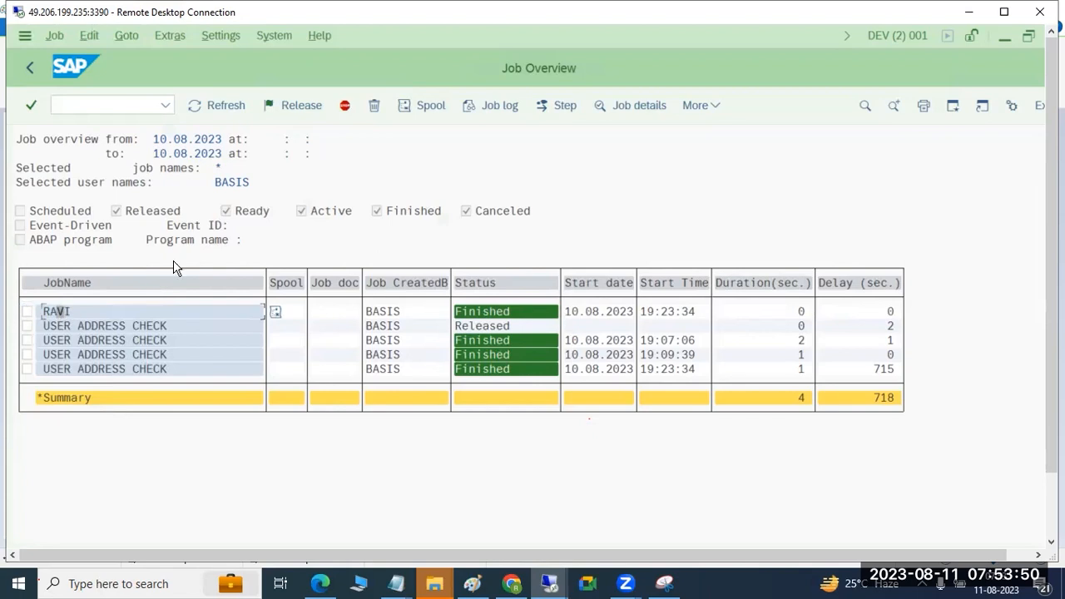
pyautogui.click(503, 107)
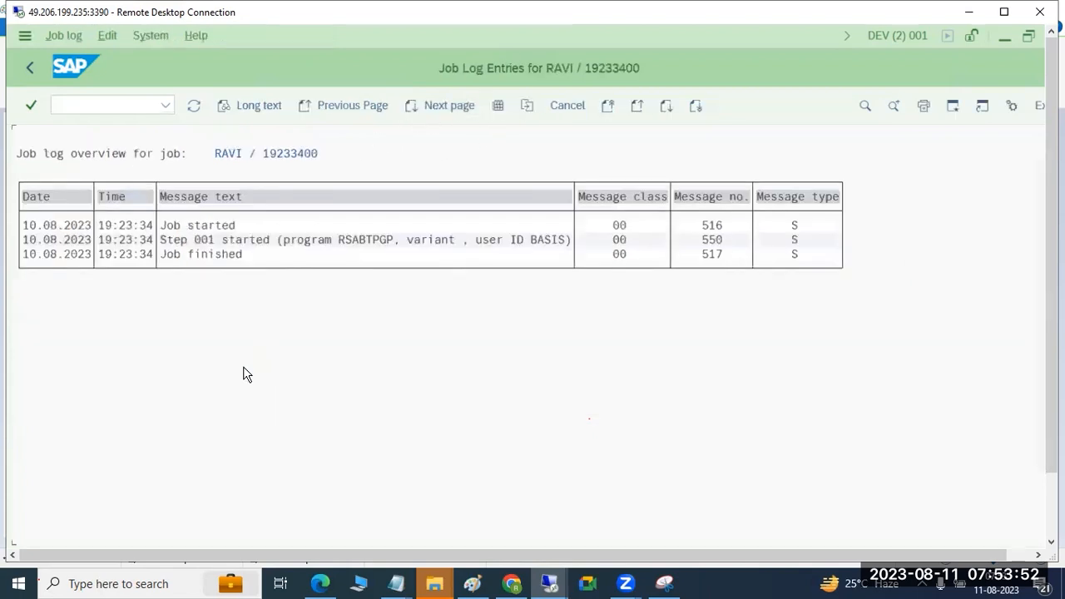
pyautogui.click(30, 66)
# Step: Display the new job's spool request contents and return to the SAP Easy Access screen
pyautogui.click(277, 315)
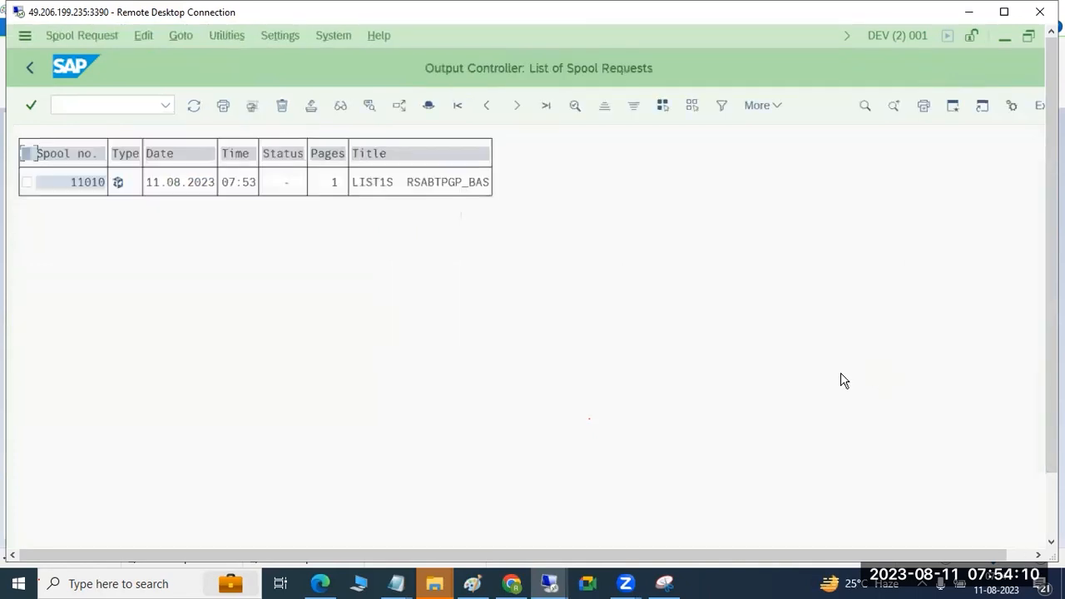
pyautogui.click(119, 183)
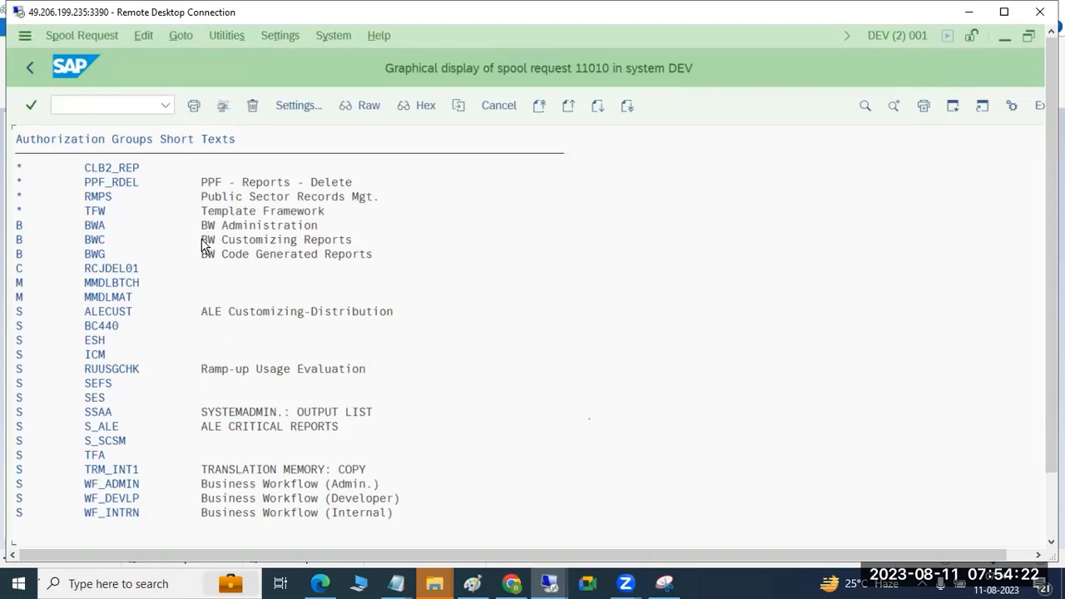
pyautogui.click(29, 70)
pyautogui.click(29, 70)
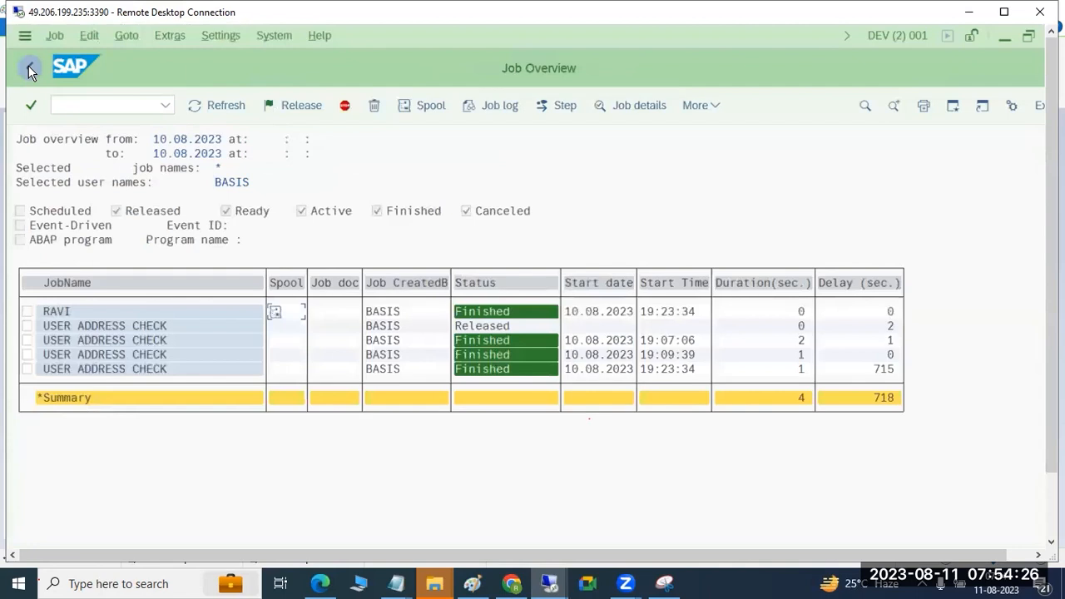
pyautogui.click(61, 314)
pyautogui.click(29, 70)
pyautogui.click(29, 70)
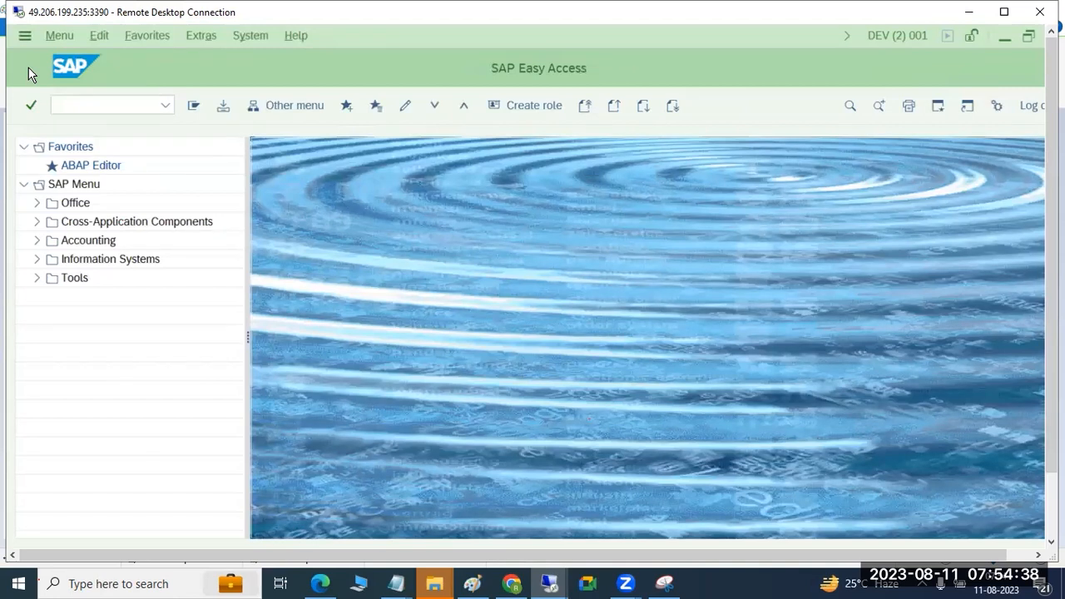
# Step: Reopen SM37, check the current job overview for user BASIS and return to the SAP Easy Access screen
pyautogui.click(59, 102)
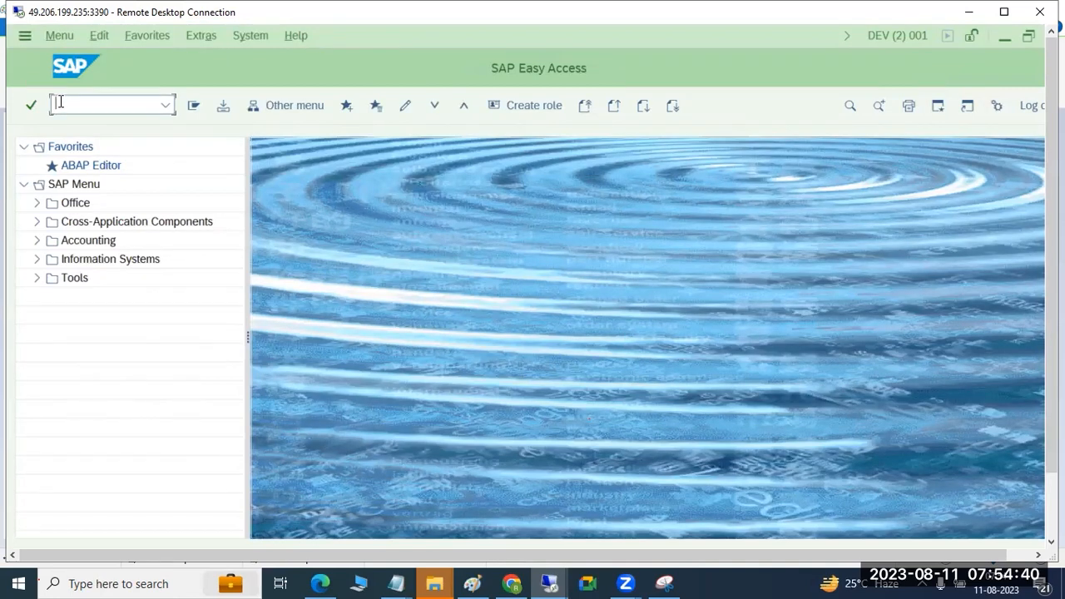
pyautogui.write('sm37')
pyautogui.press('Return')
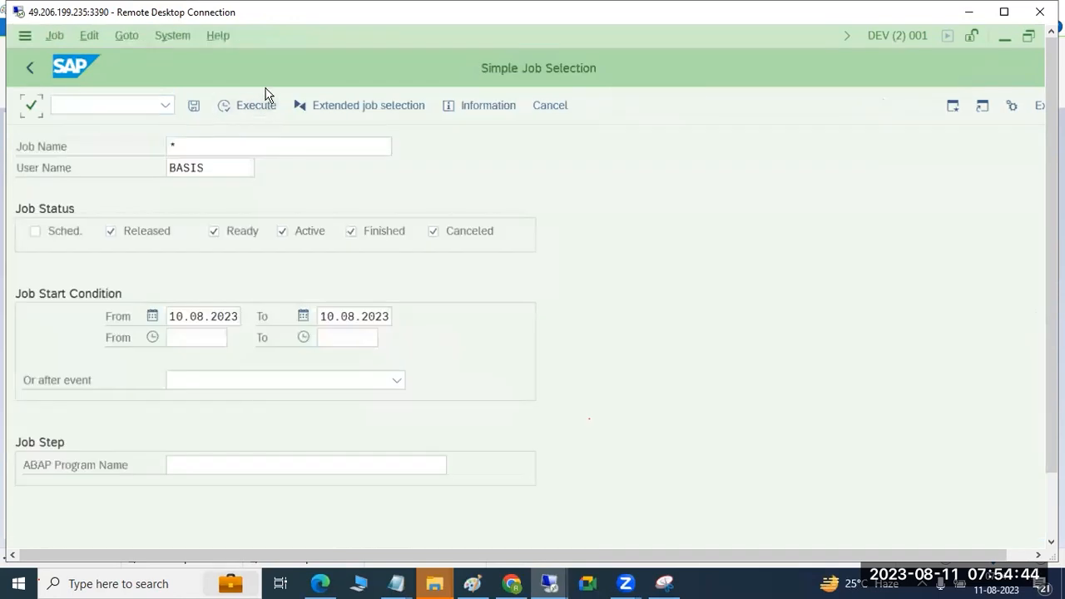
pyautogui.click(262, 106)
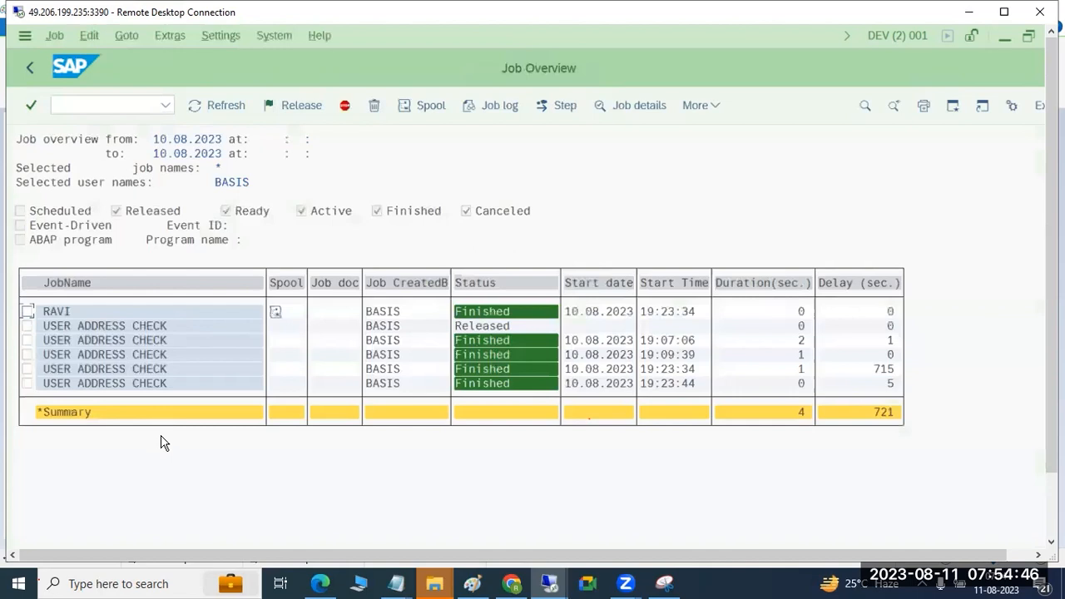
pyautogui.click(30, 67)
pyautogui.click(30, 66)
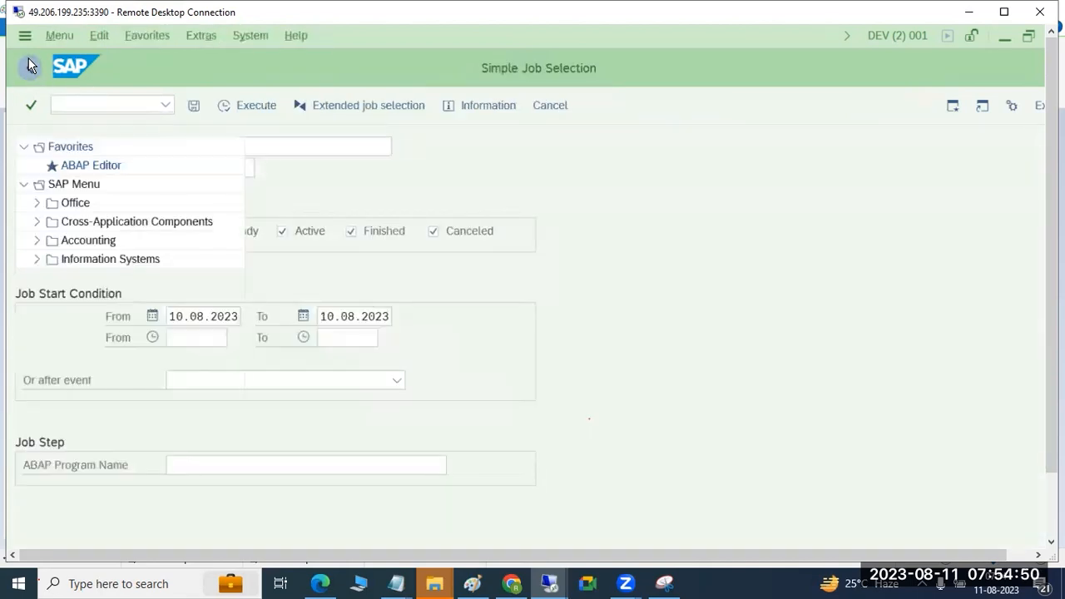